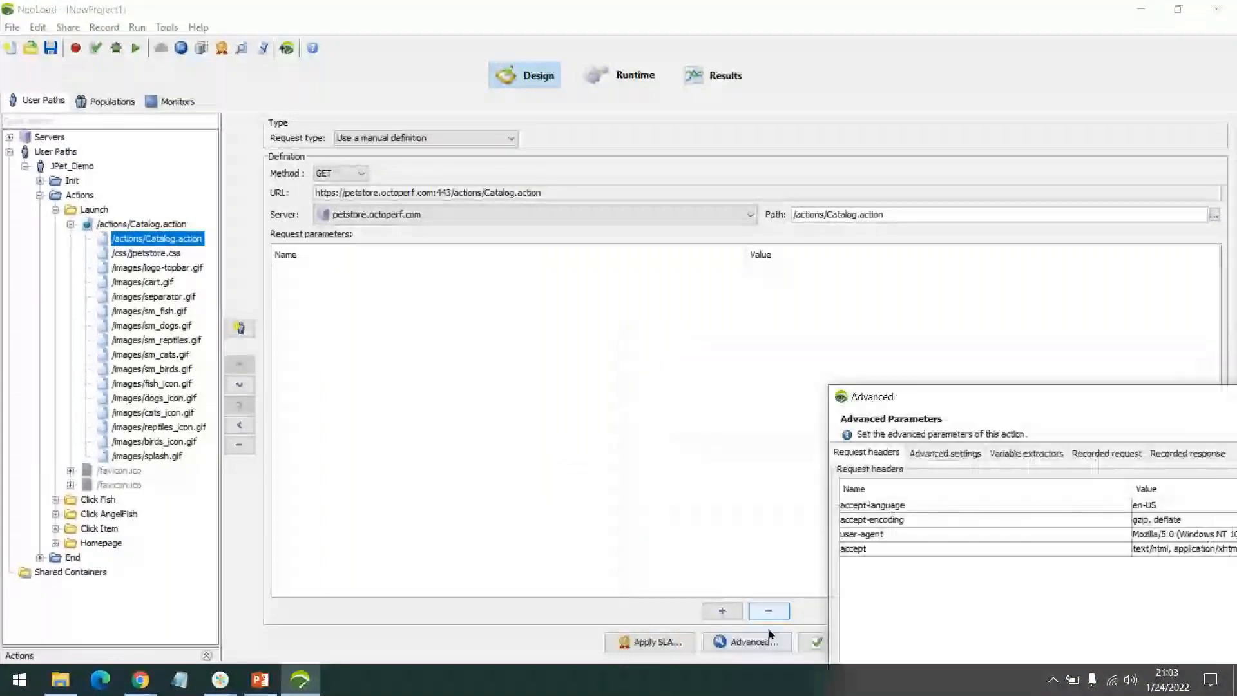
Center the Advanced dialog and show the Recorded request for /actions/Catalog.action.
{"action": "left_click_drag", "start_coordinate": [1038, 396], "coordinate": [618, 101]}
{"action": "left_click_drag", "start_coordinate": [751, 95], "coordinate": [664, 75]}
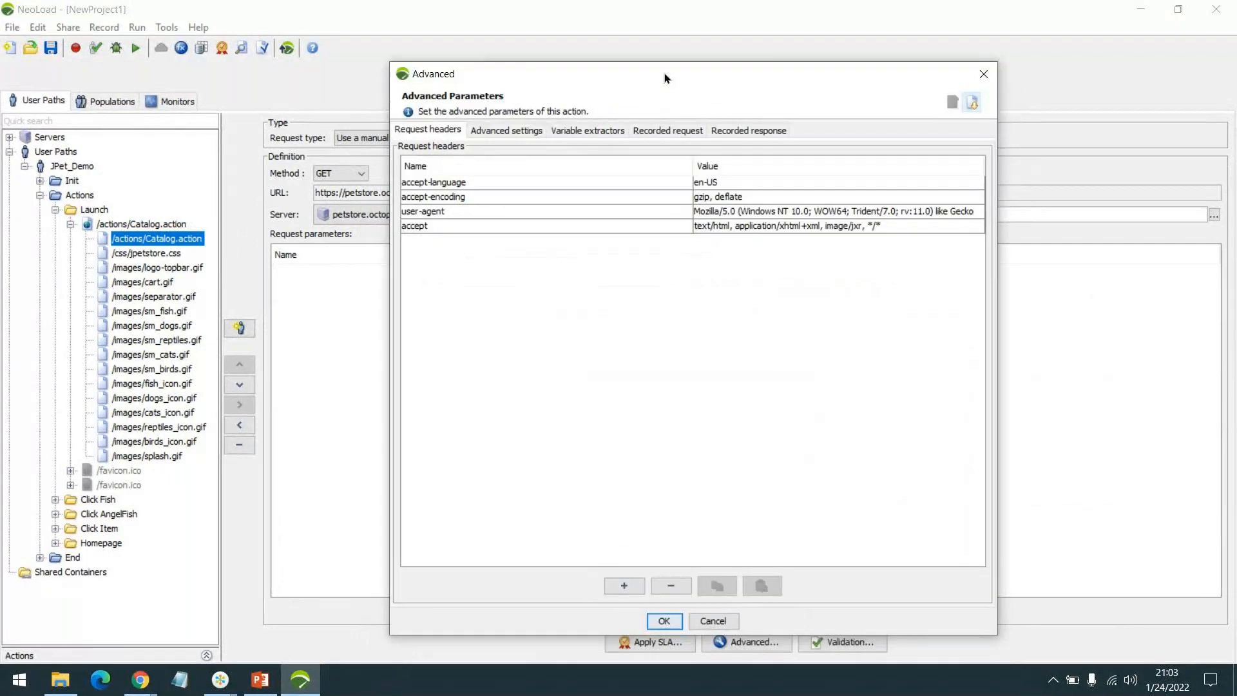
{"action": "left_click", "coordinate": [668, 130]}
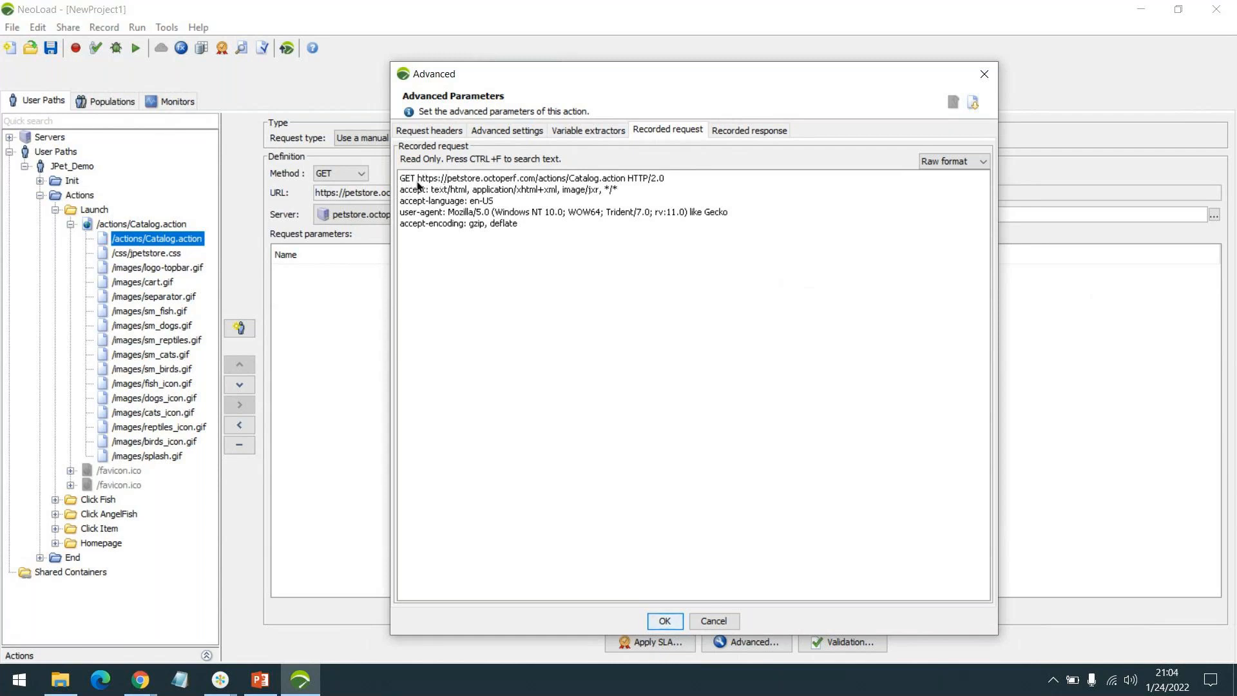
Highlight the GET URL, accept header and the remaining request header lines.
{"action": "left_click_drag", "start_coordinate": [418, 180], "coordinate": [682, 176]}
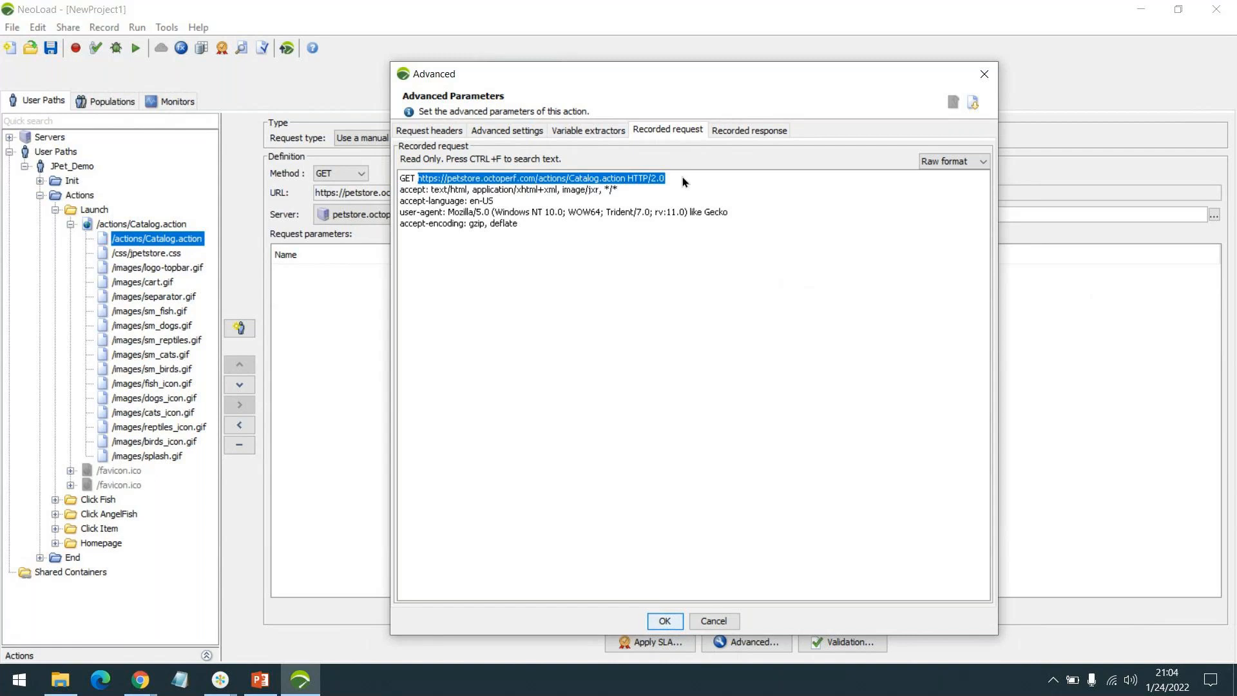
{"action": "left_click", "coordinate": [682, 176]}
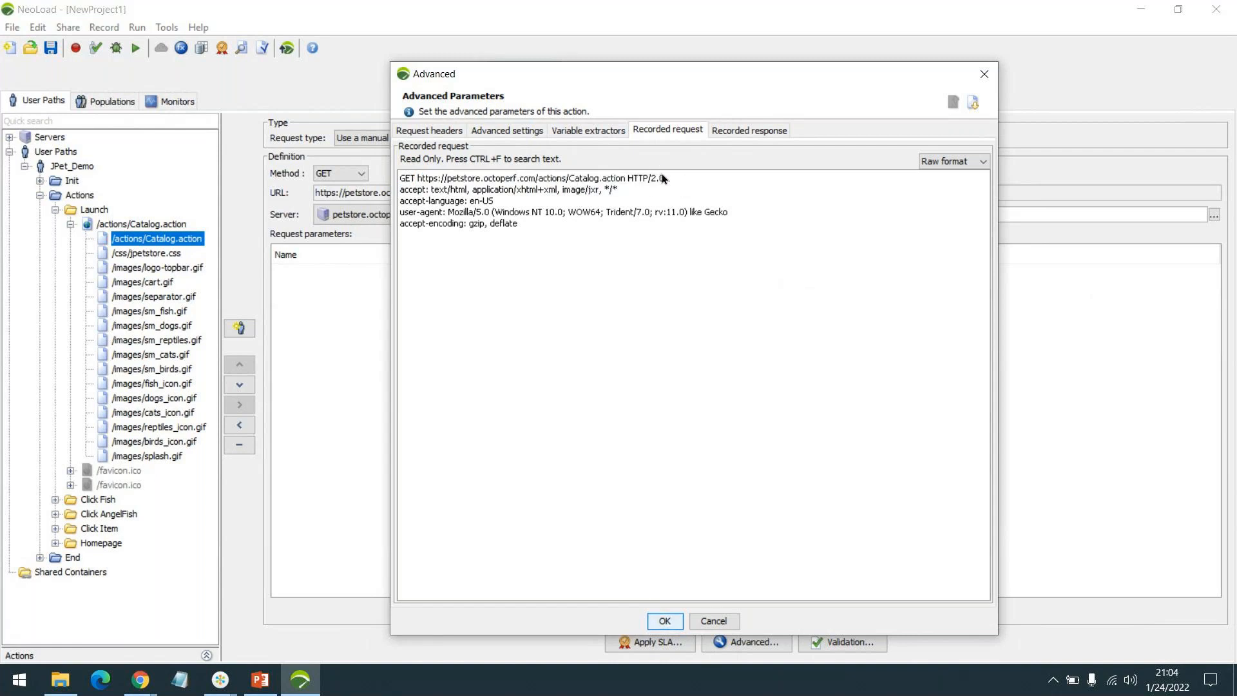
{"action": "left_click_drag", "start_coordinate": [402, 195], "coordinate": [558, 235]}
{"action": "left_click", "coordinate": [558, 235]}
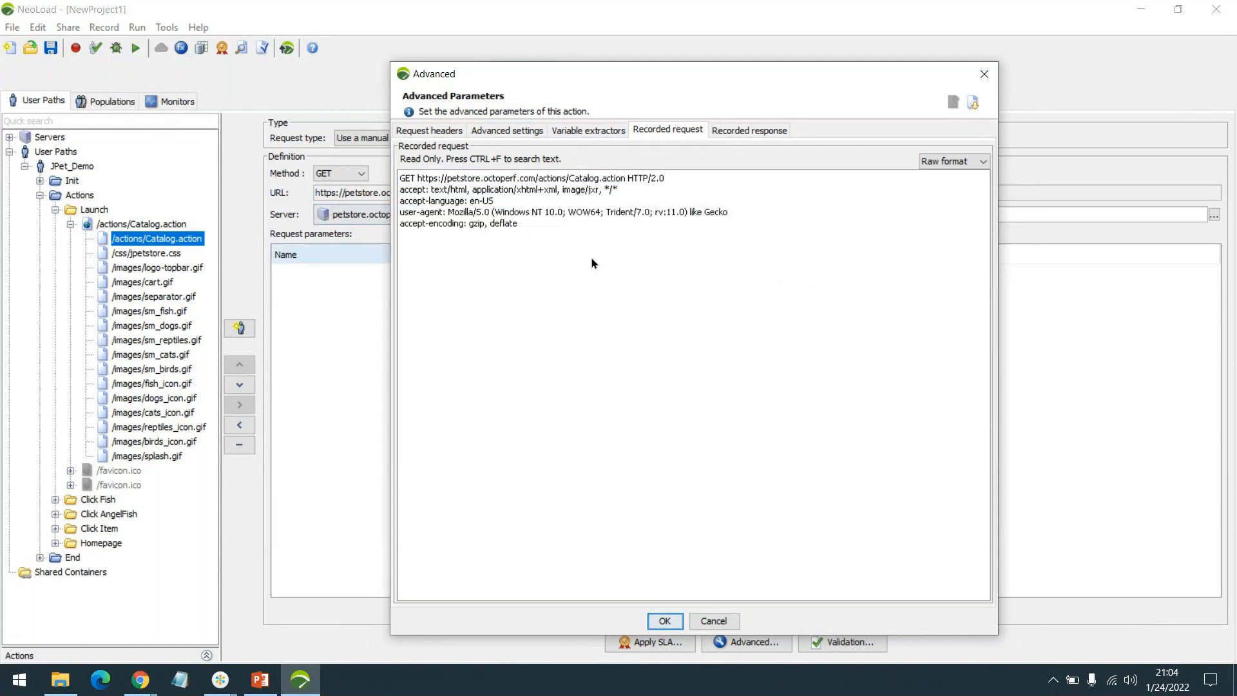
Show the recorded response, highlighting the HTTP/2.0 200 status and the date-to-content-length headers.
{"action": "left_click", "coordinate": [744, 130]}
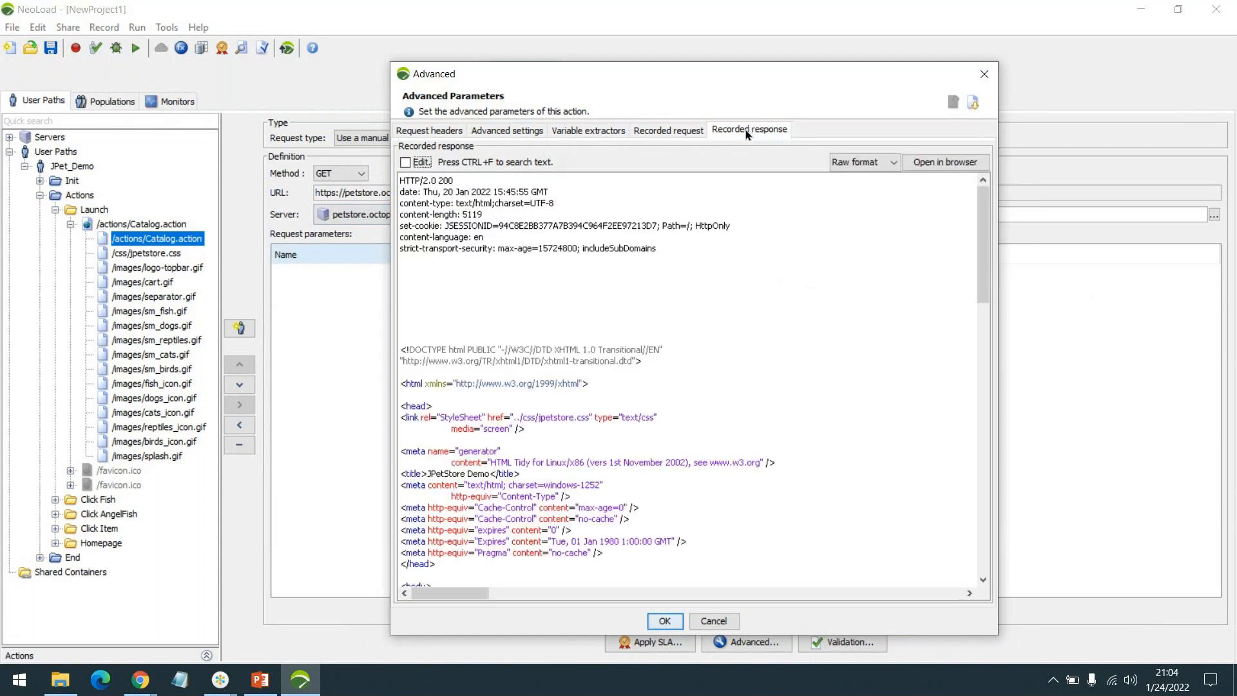
{"action": "double_click", "coordinate": [444, 181]}
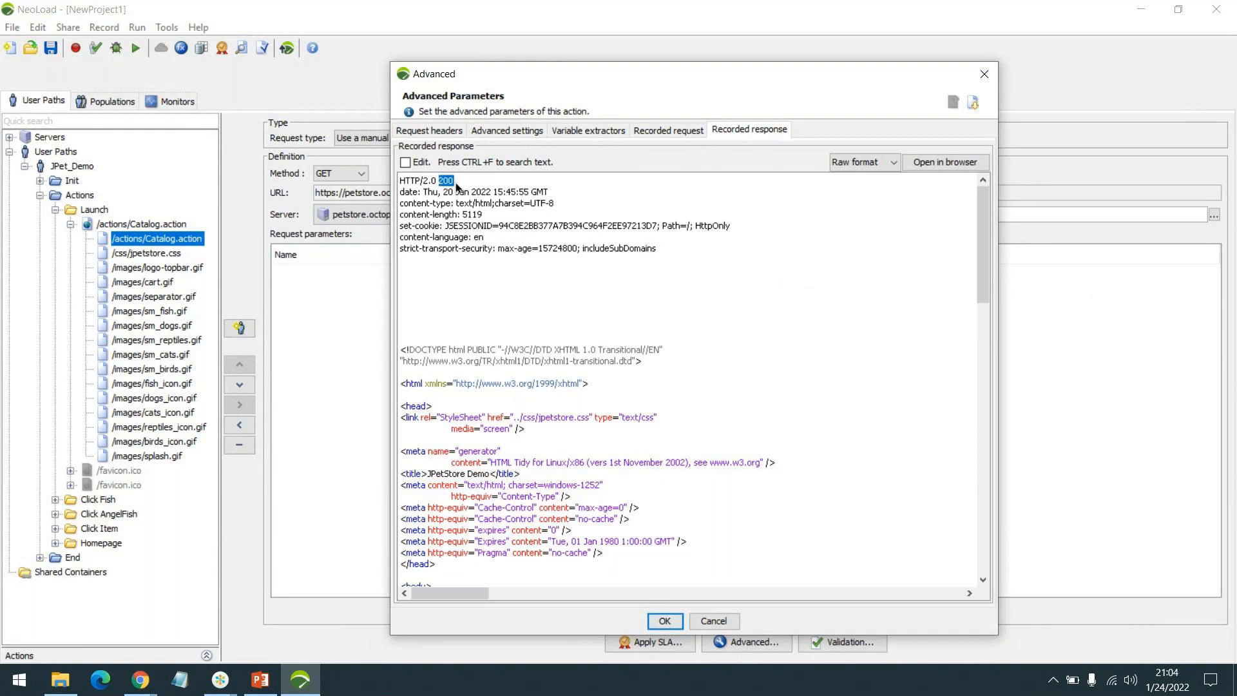
{"action": "left_click", "coordinate": [456, 185]}
{"action": "left_click_drag", "start_coordinate": [404, 188], "coordinate": [666, 245]}
{"action": "left_click", "coordinate": [667, 245]}
Scroll through the response HTML and close the Advanced dialog with OK.
{"action": "scroll", "coordinate": [489, 314], "scroll_direction": "down", "scroll_amount": 7}
{"action": "scroll", "coordinate": [490, 314], "scroll_direction": "down", "scroll_amount": 7}
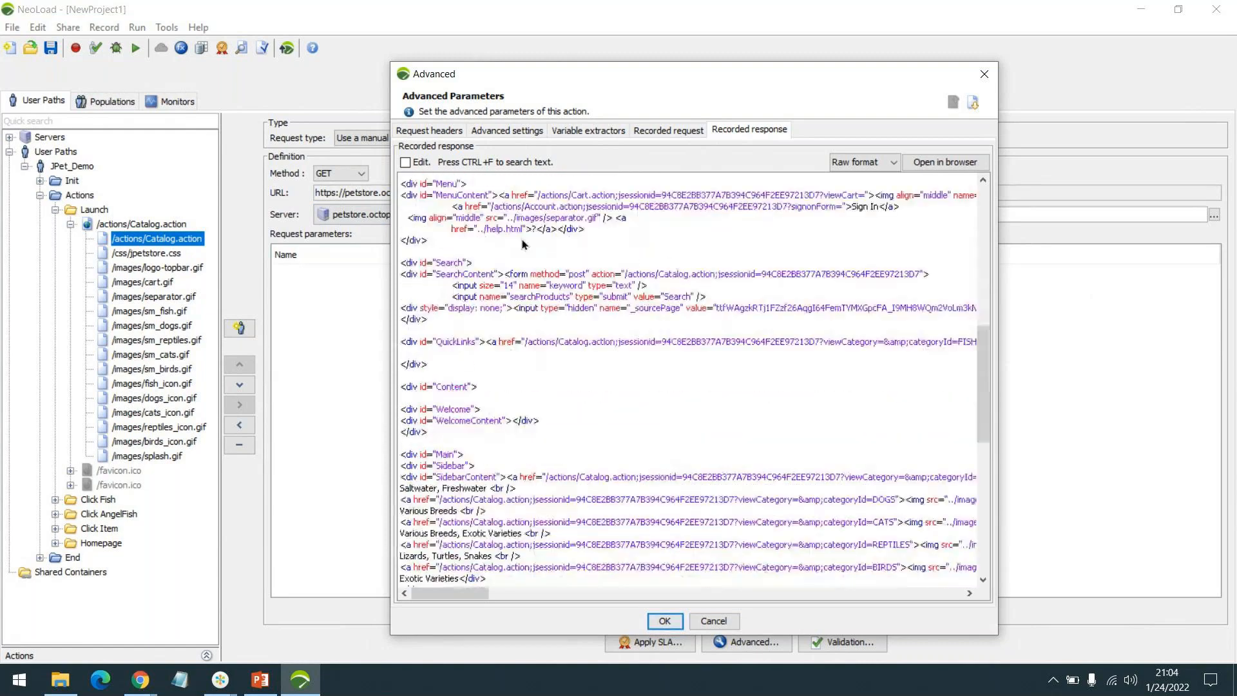
{"action": "scroll", "coordinate": [523, 244], "scroll_direction": "up", "scroll_amount": 14}
{"action": "left_click", "coordinate": [714, 621]}
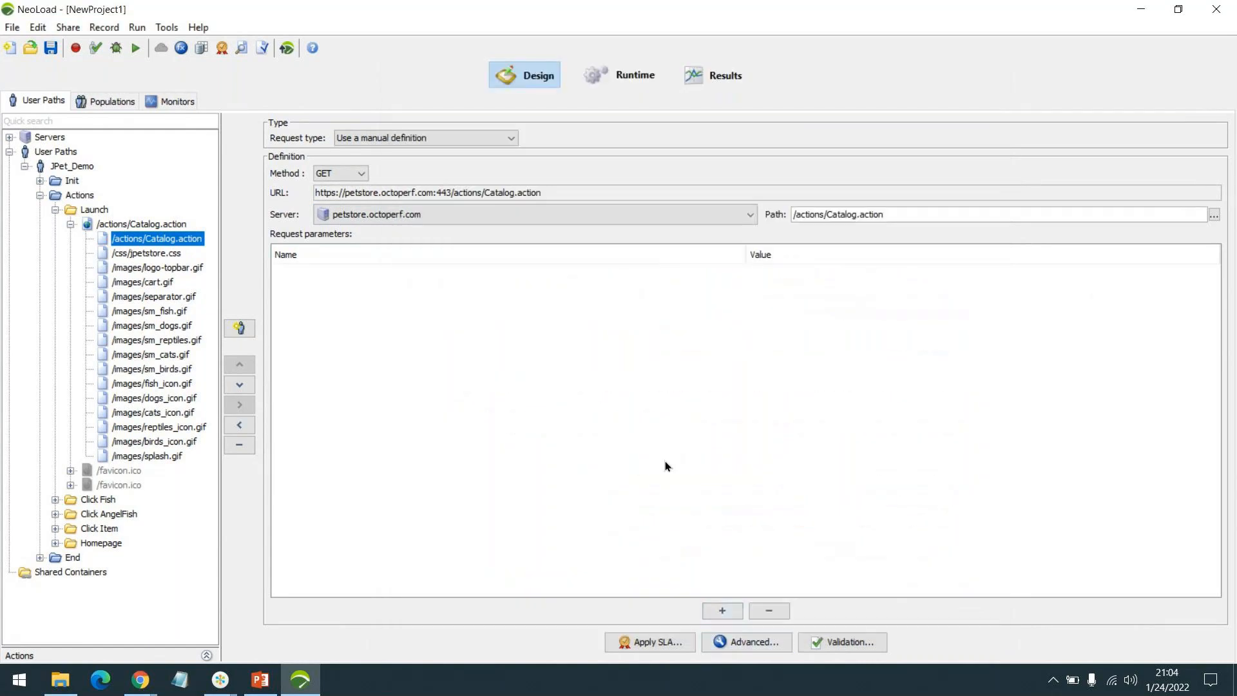
Bring the JPetStore Demo Chrome window forward, then close NeoLoad.
{"action": "left_click", "coordinate": [141, 680]}
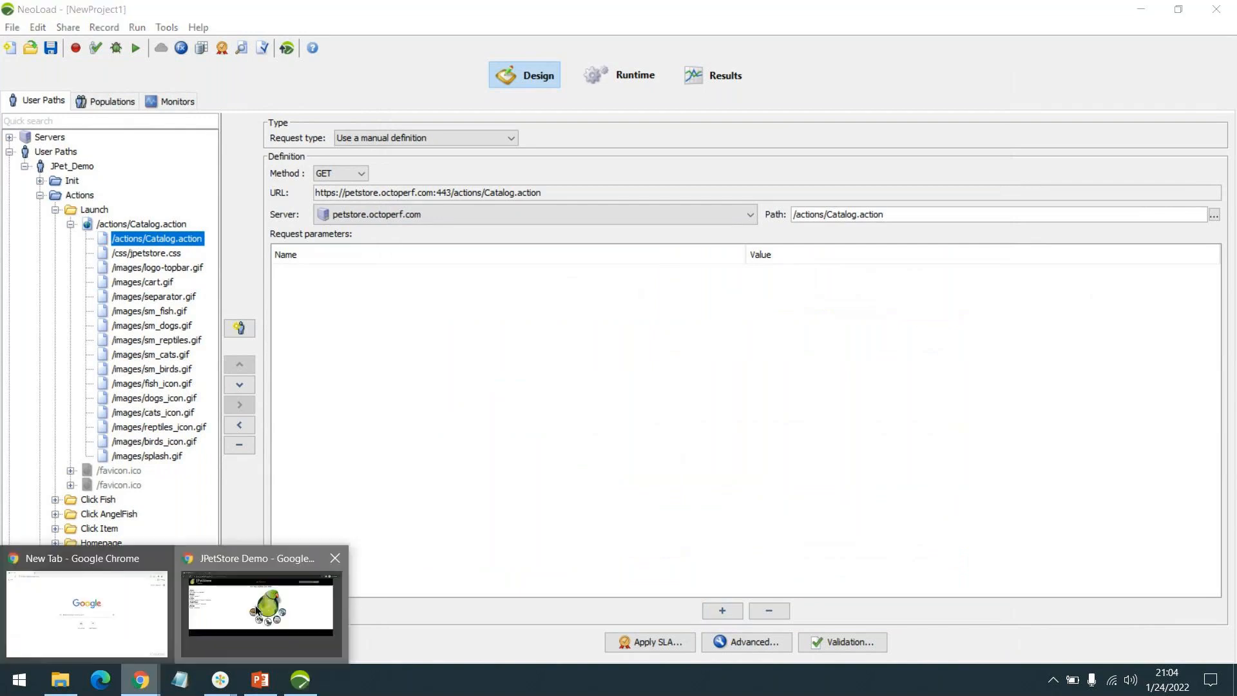
{"action": "left_click", "coordinate": [258, 599]}
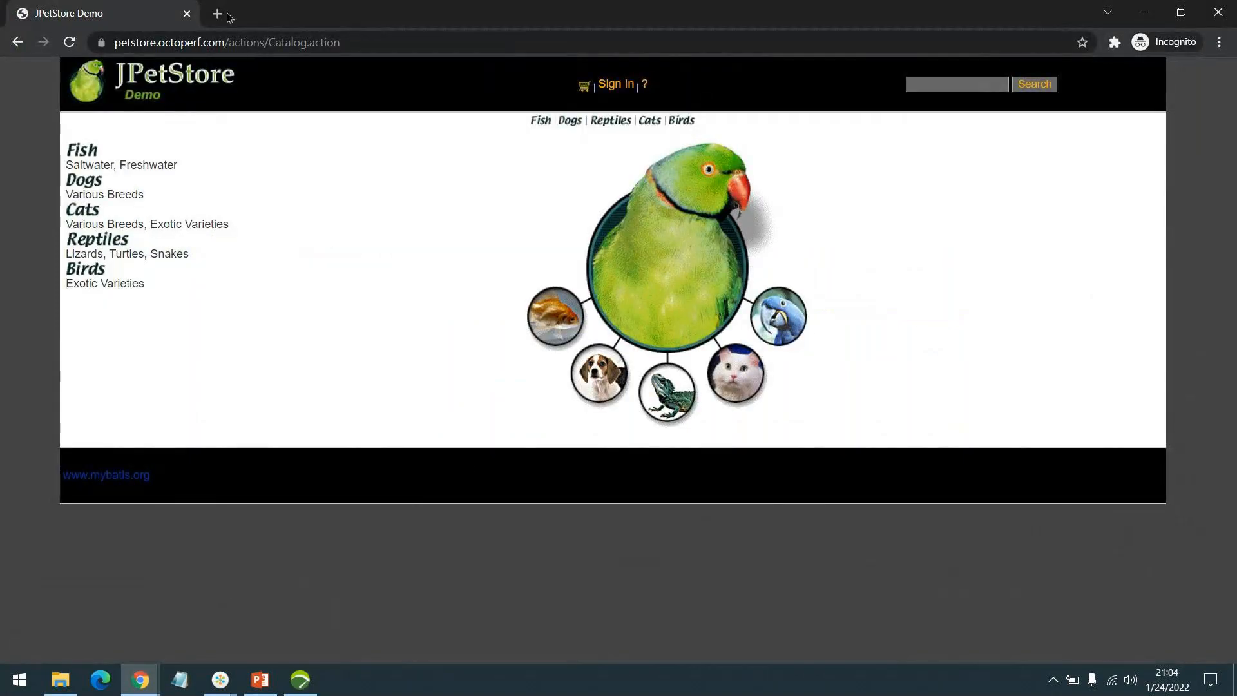
{"action": "left_click", "coordinate": [300, 680]}
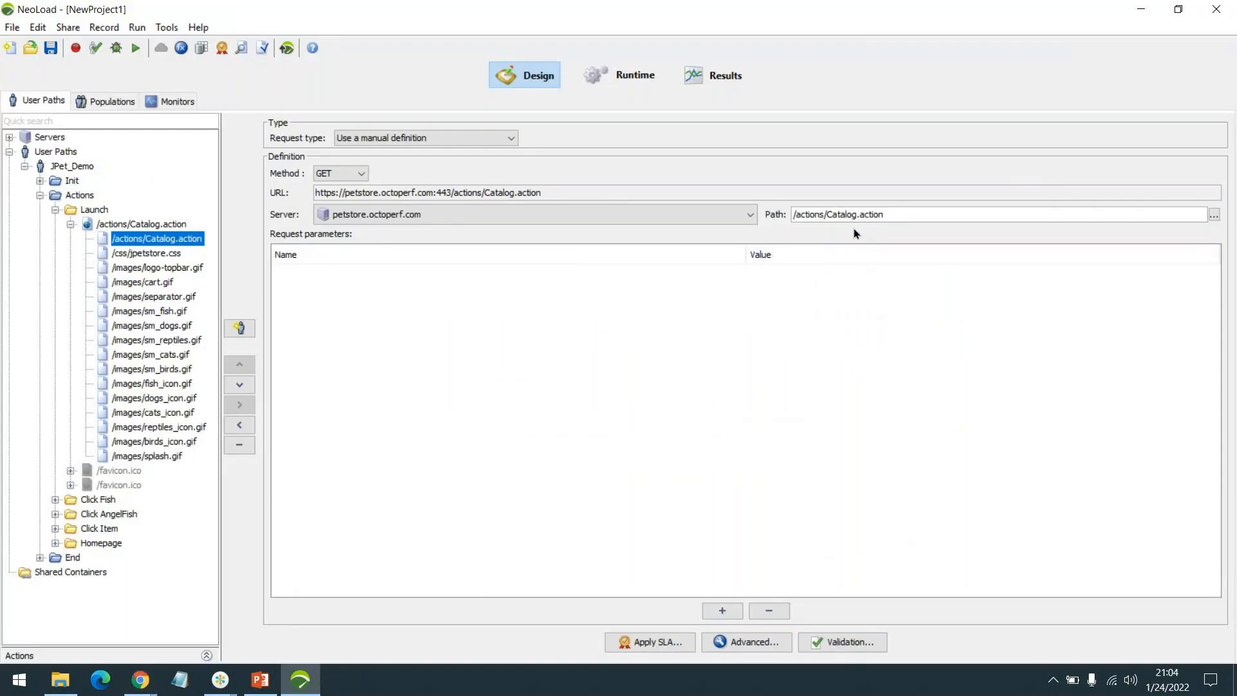
{"action": "left_click", "coordinate": [1214, 10]}
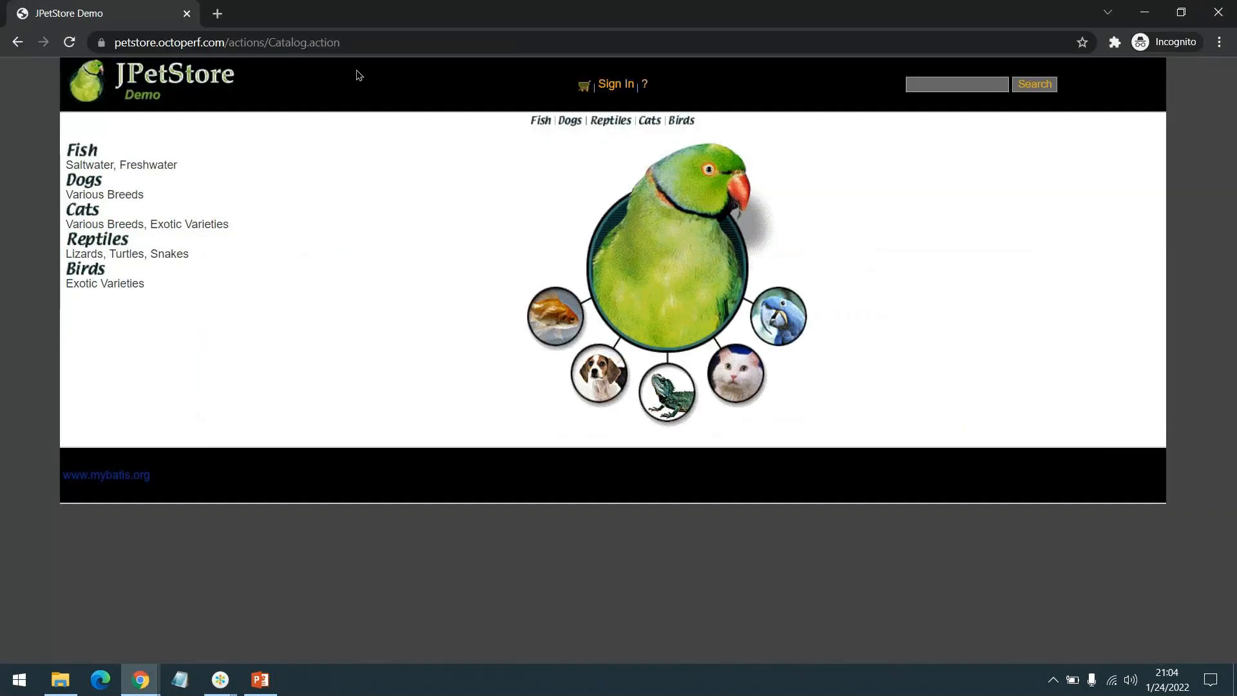
{"action": "left_click", "coordinate": [217, 13]}
Load neotys.com, discard the extra empty tab, and go to the Request a NeoLoad Trial page.
{"action": "type", "text": "neotys.com"}
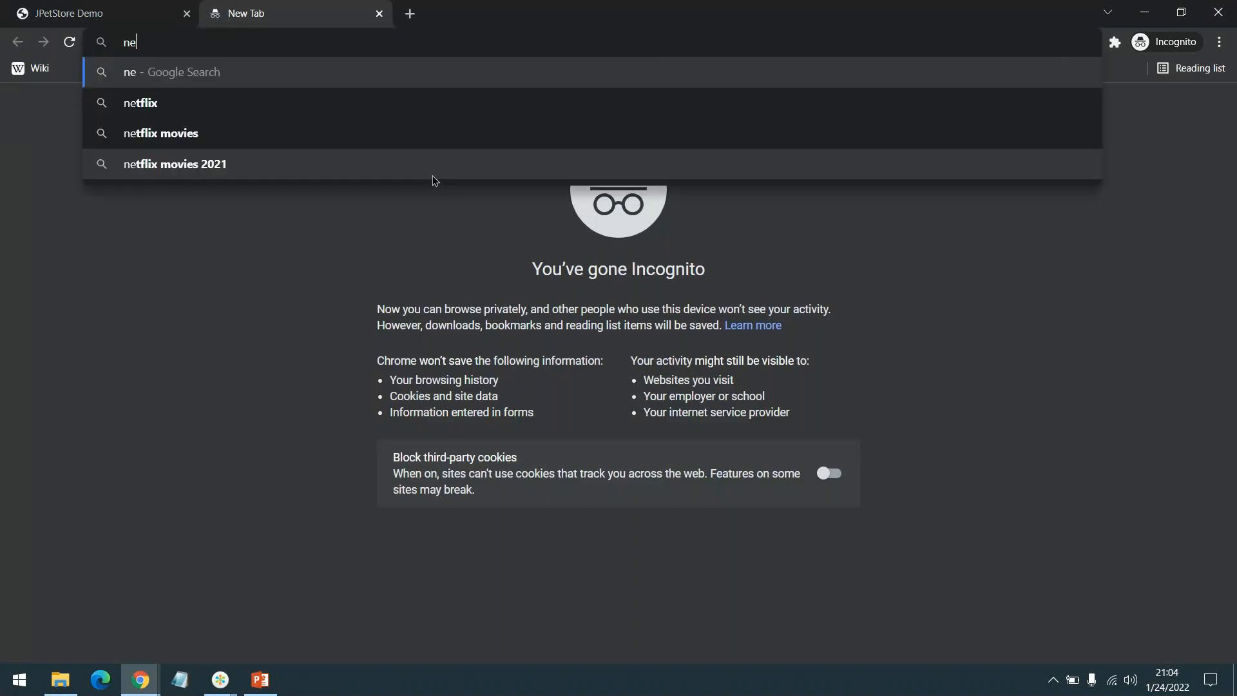
{"action": "key", "text": "Return"}
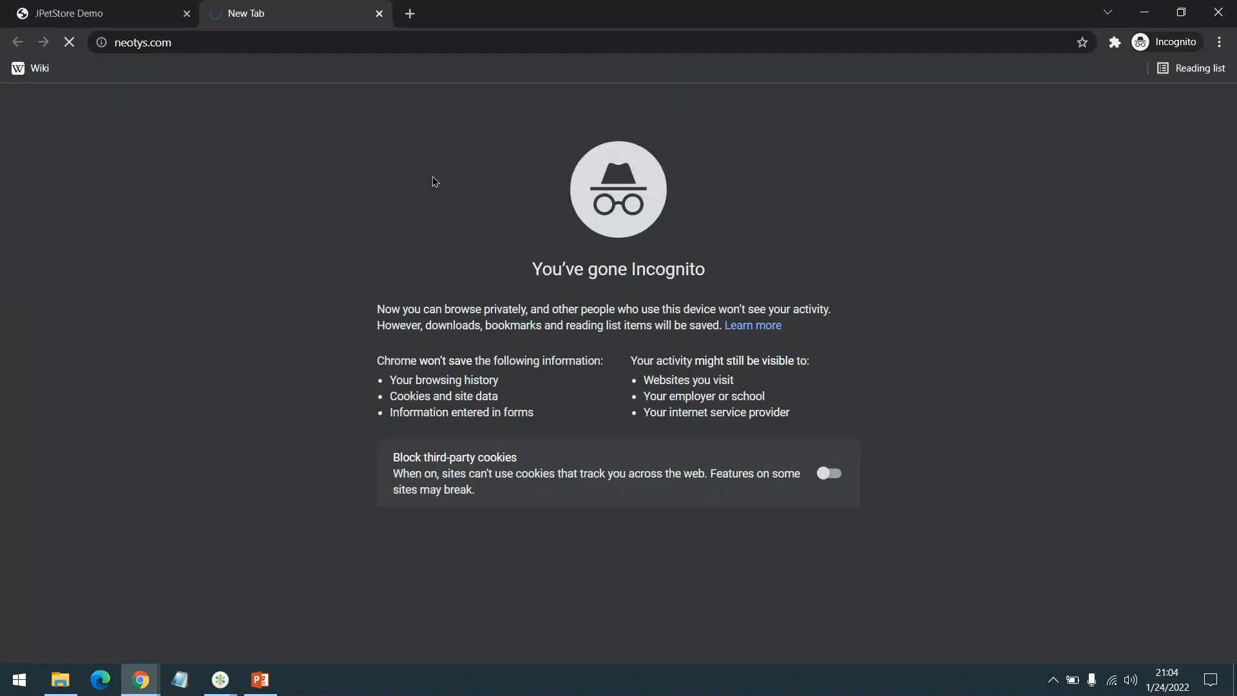
{"action": "left_click", "coordinate": [412, 18]}
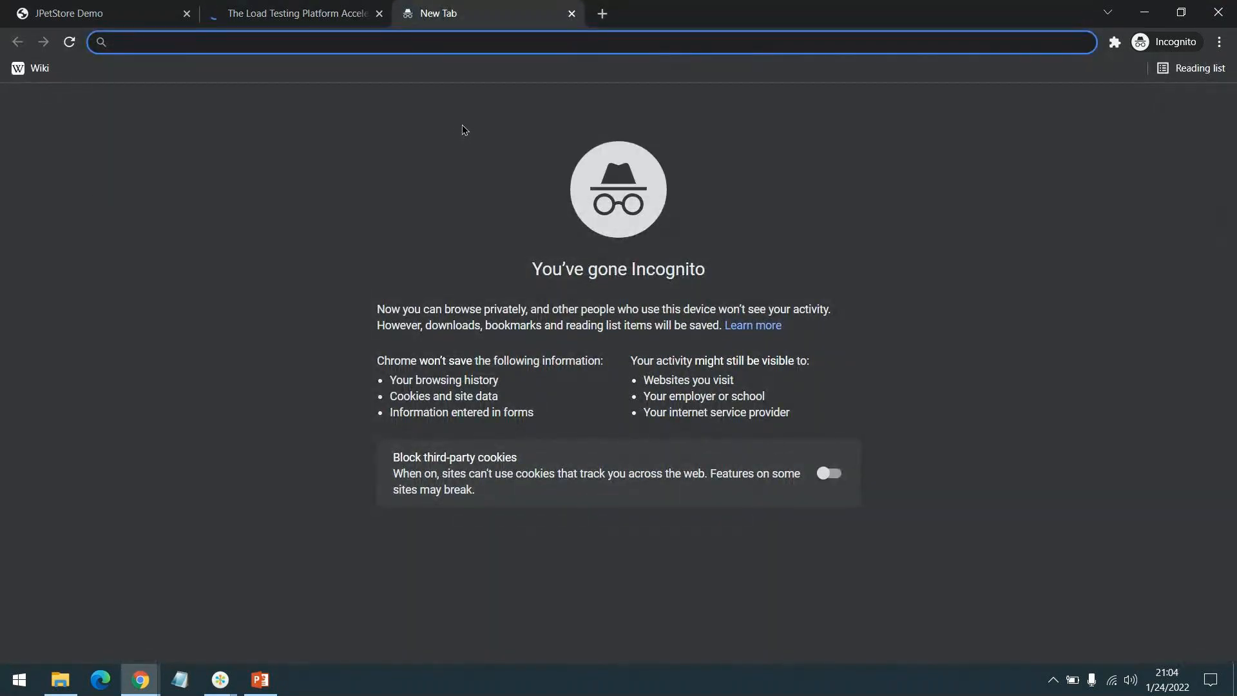
{"action": "middle_click", "coordinate": [462, 6]}
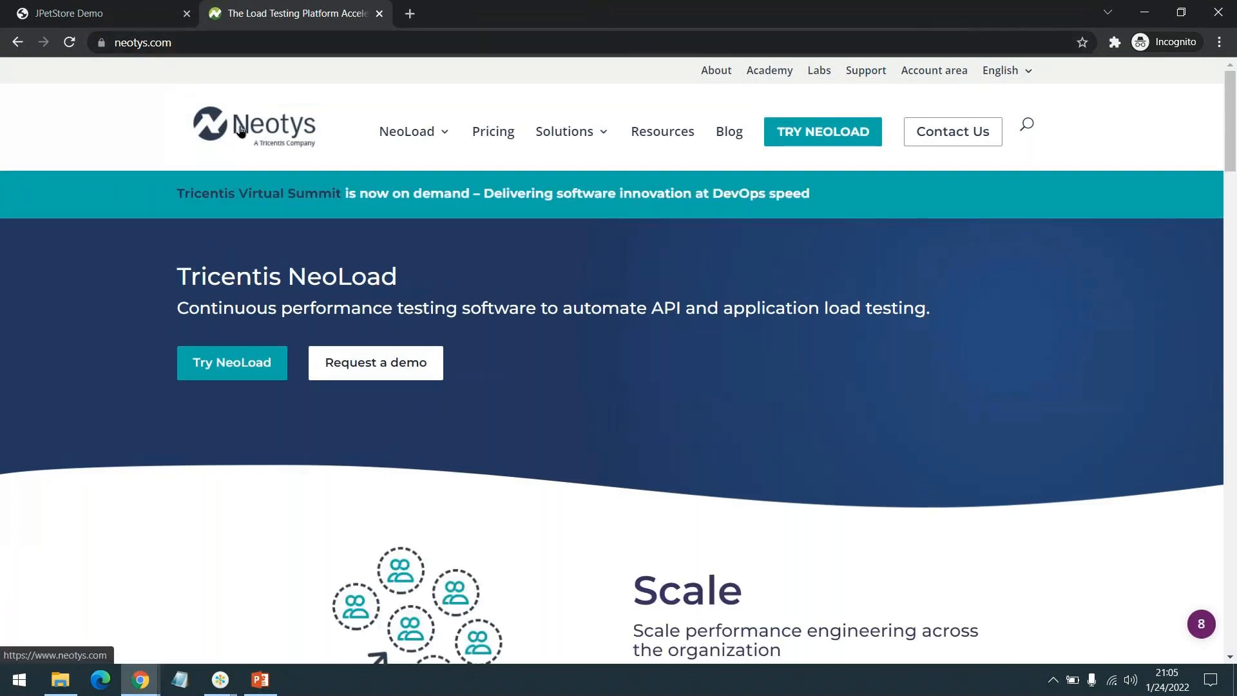
{"action": "mouse_move", "coordinate": [489, 208]}
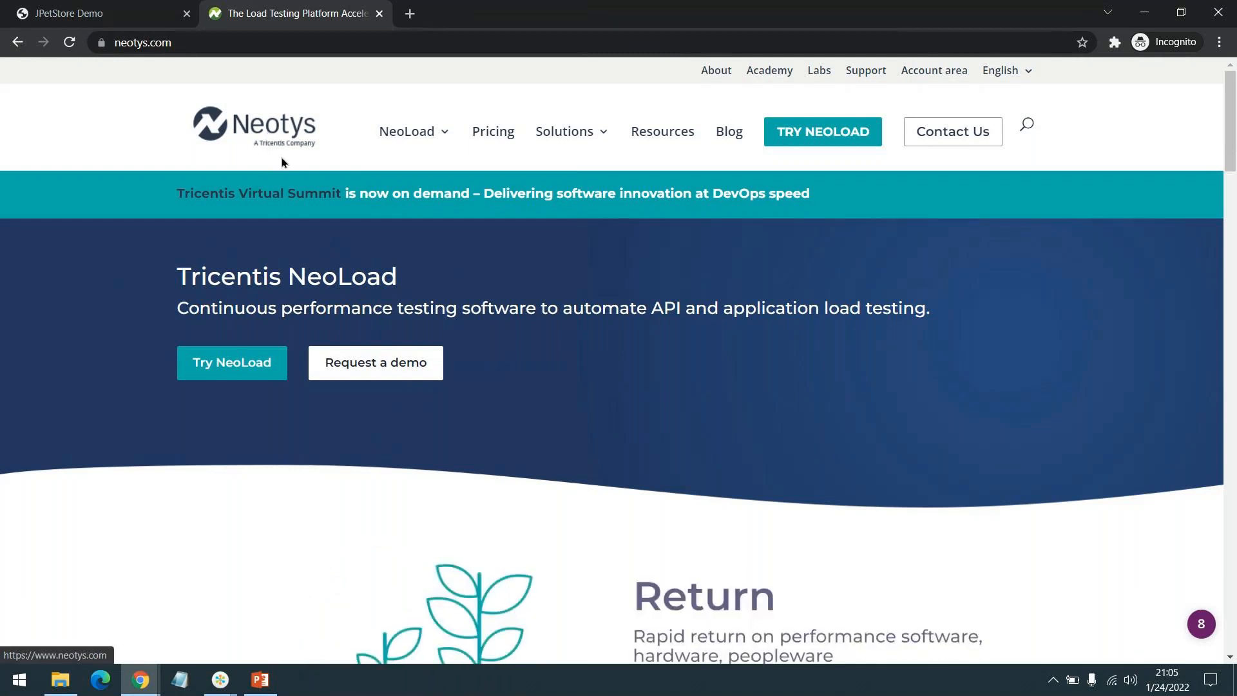
{"action": "left_click", "coordinate": [238, 363]}
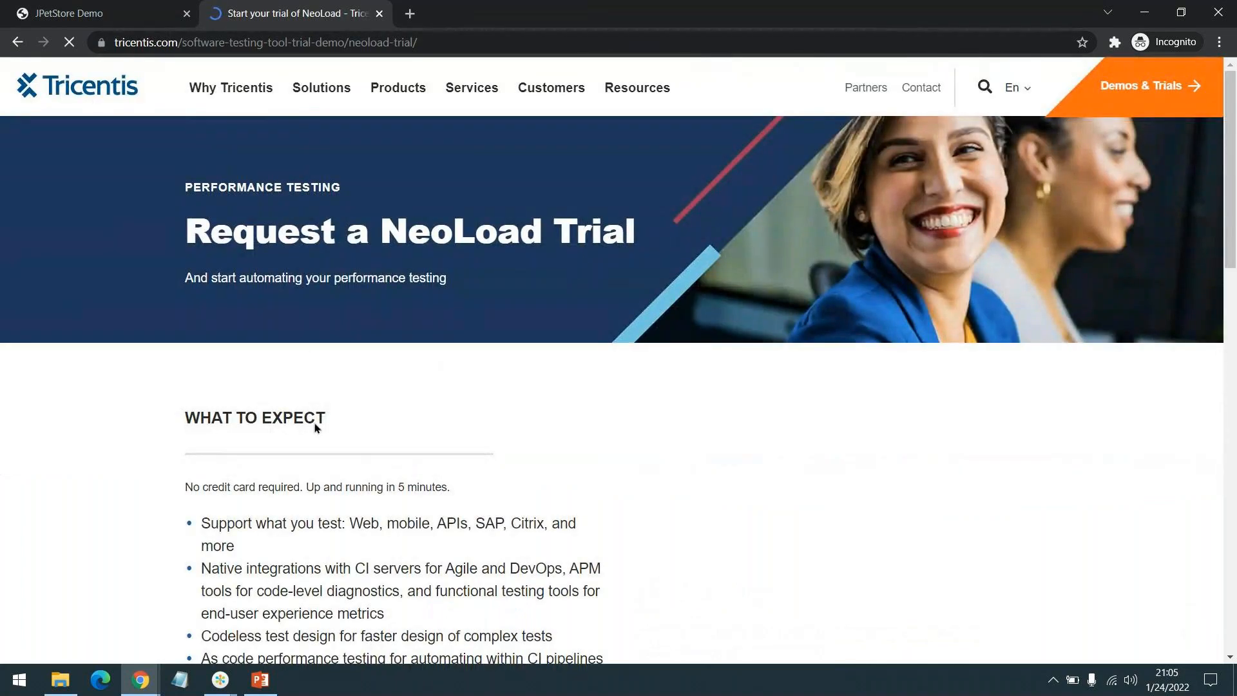
Open the NeoLoad 8.0.2 download page, accept Tricentis cookies on the trial tab, then return to it.
{"action": "scroll", "coordinate": [315, 426], "scroll_direction": "down", "scroll_amount": 5}
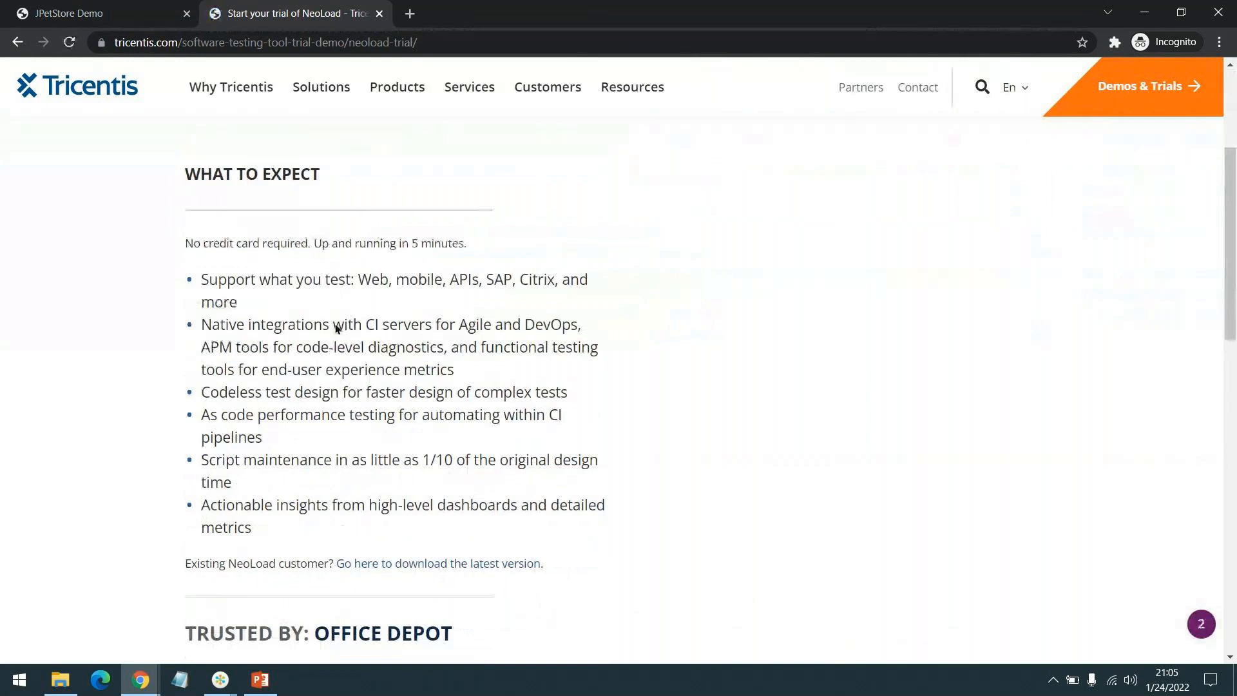
{"action": "scroll", "coordinate": [431, 319], "scroll_direction": "down", "scroll_amount": 2}
{"action": "scroll", "coordinate": [431, 304], "scroll_direction": "up", "scroll_amount": 4}
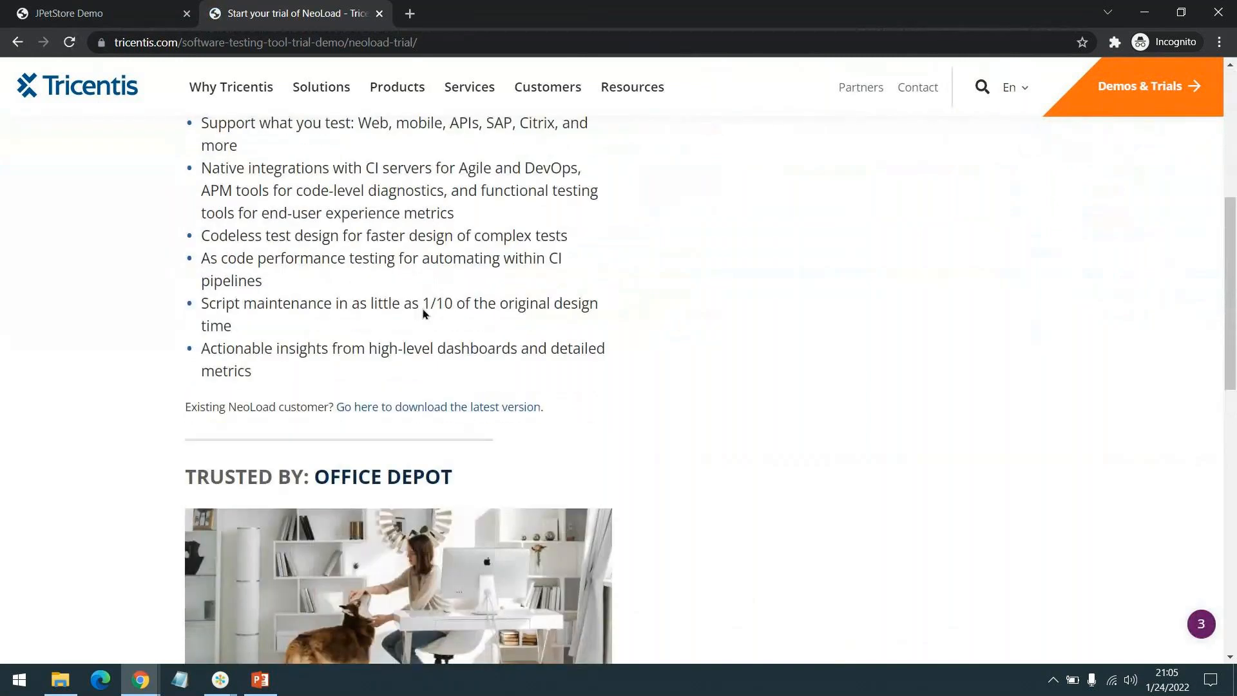
{"action": "scroll", "coordinate": [397, 306], "scroll_direction": "down", "scroll_amount": 4}
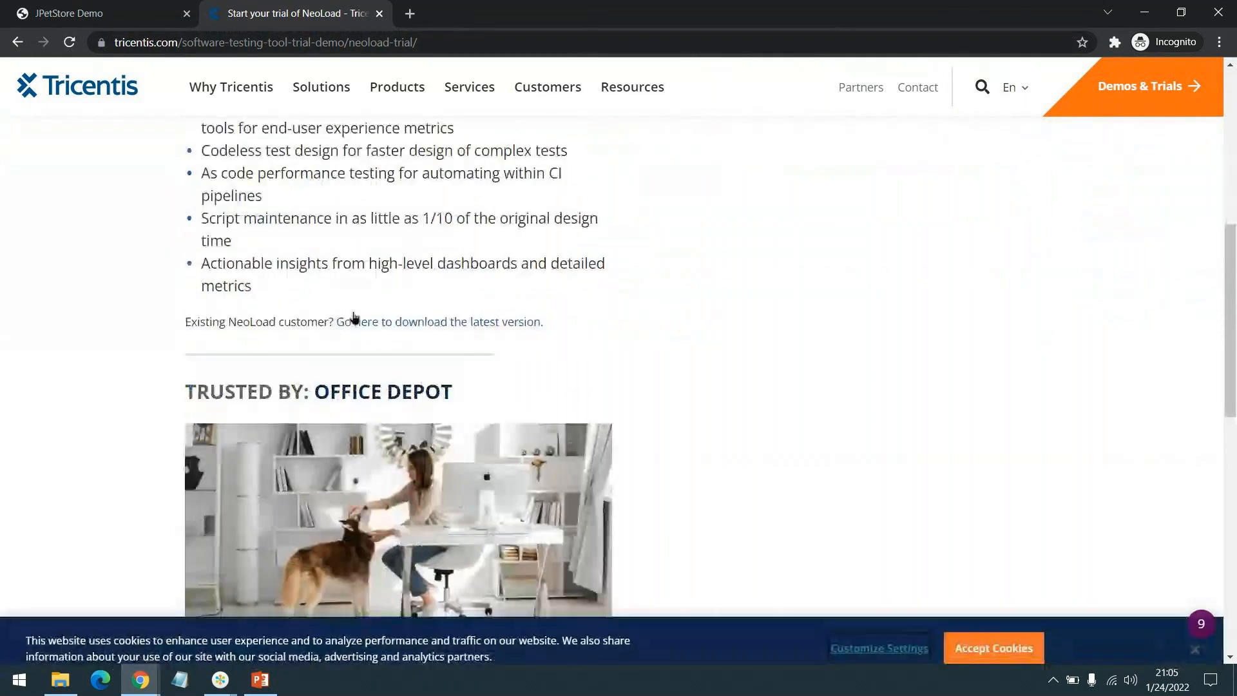
{"action": "left_click", "coordinate": [419, 320]}
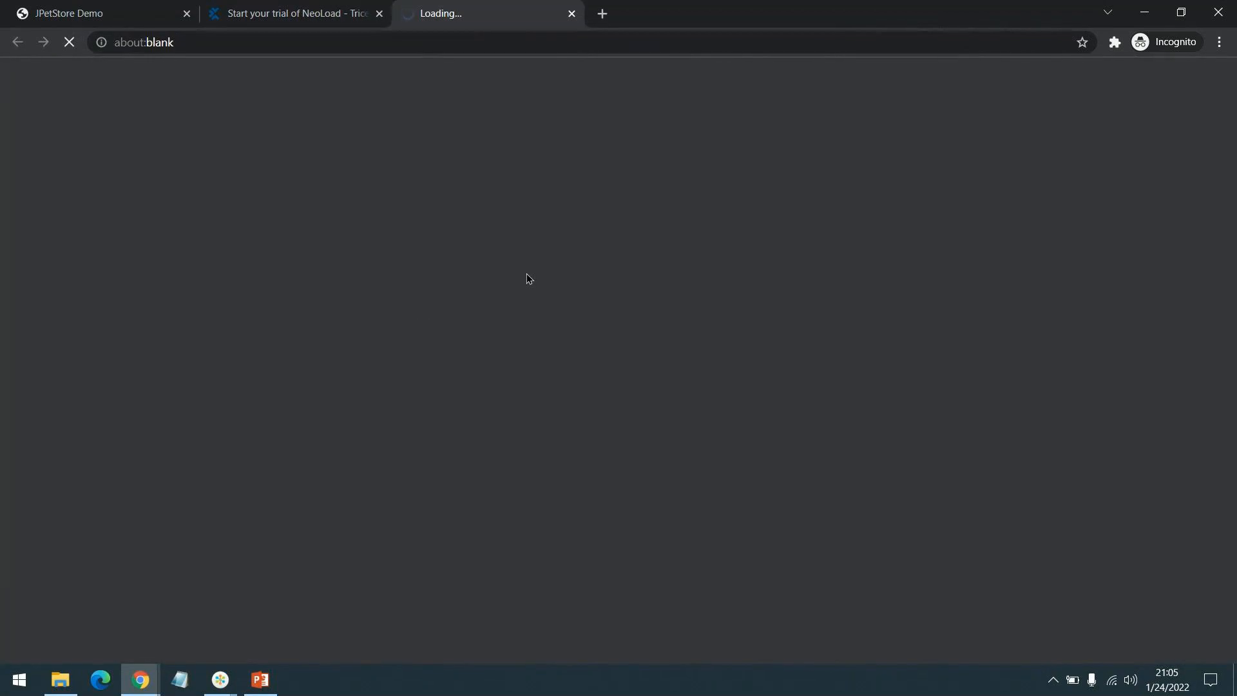
{"action": "left_click", "coordinate": [286, 10]}
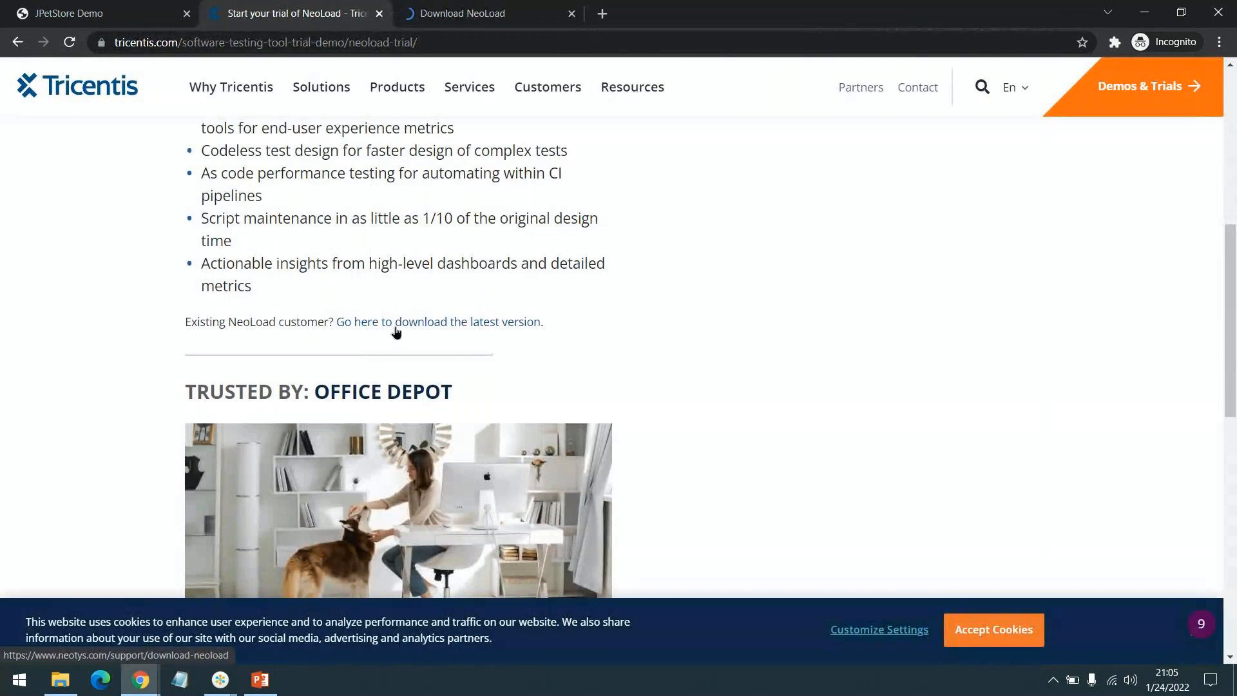
{"action": "left_click", "coordinate": [982, 628]}
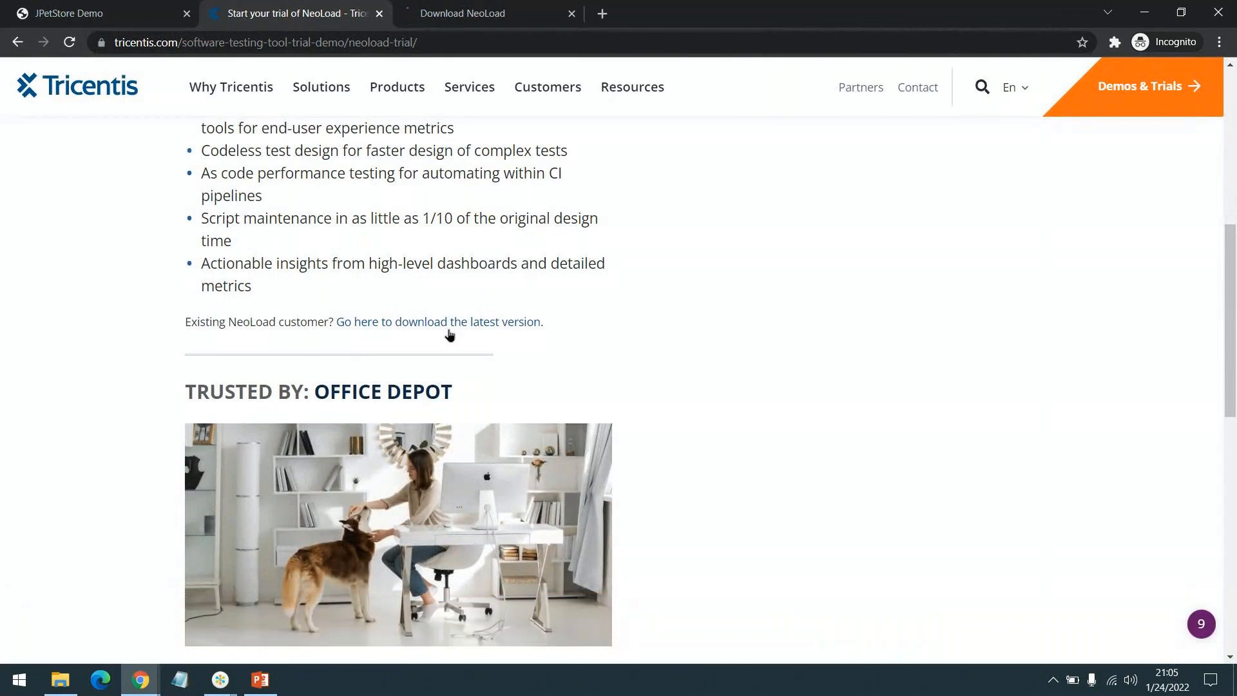
{"action": "left_click", "coordinate": [422, 8]}
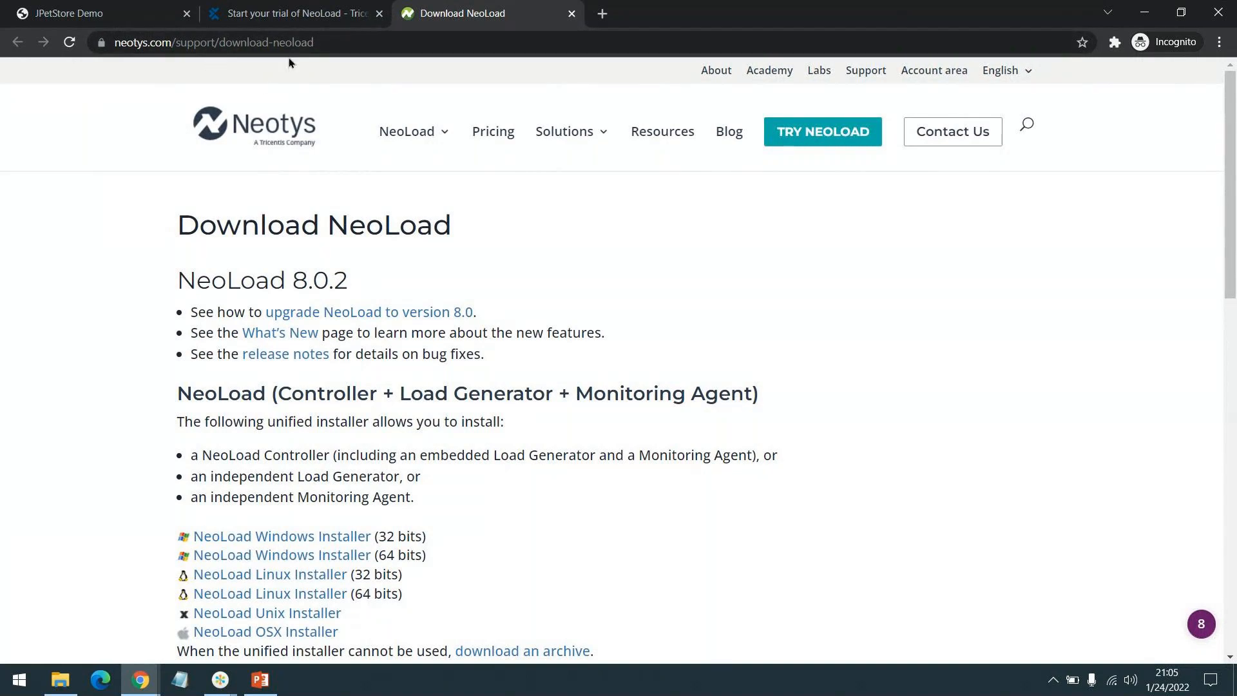
Scroll through the NeoLoad 8.0.2 download page, then start a new incognito tab with tricentis.com.
{"action": "scroll", "coordinate": [267, 206], "scroll_direction": "down", "scroll_amount": 1}
{"action": "scroll", "coordinate": [267, 206], "scroll_direction": "up", "scroll_amount": 1}
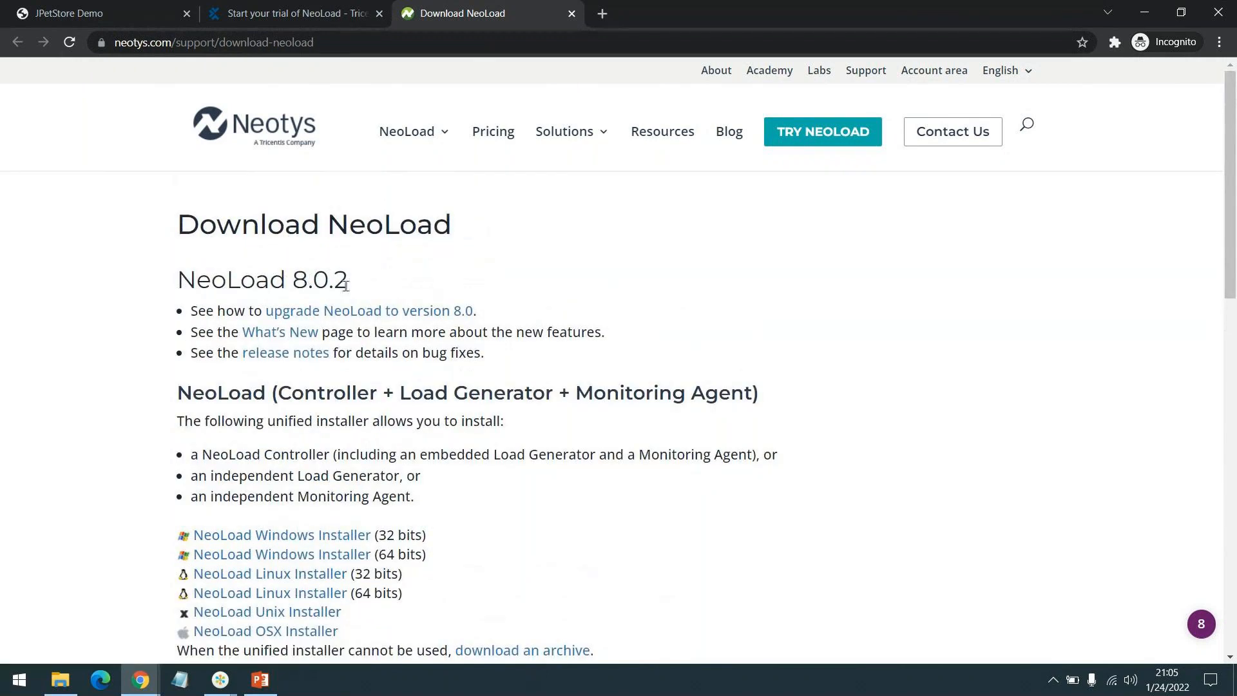
{"action": "scroll", "coordinate": [513, 265], "scroll_direction": "down", "scroll_amount": 2}
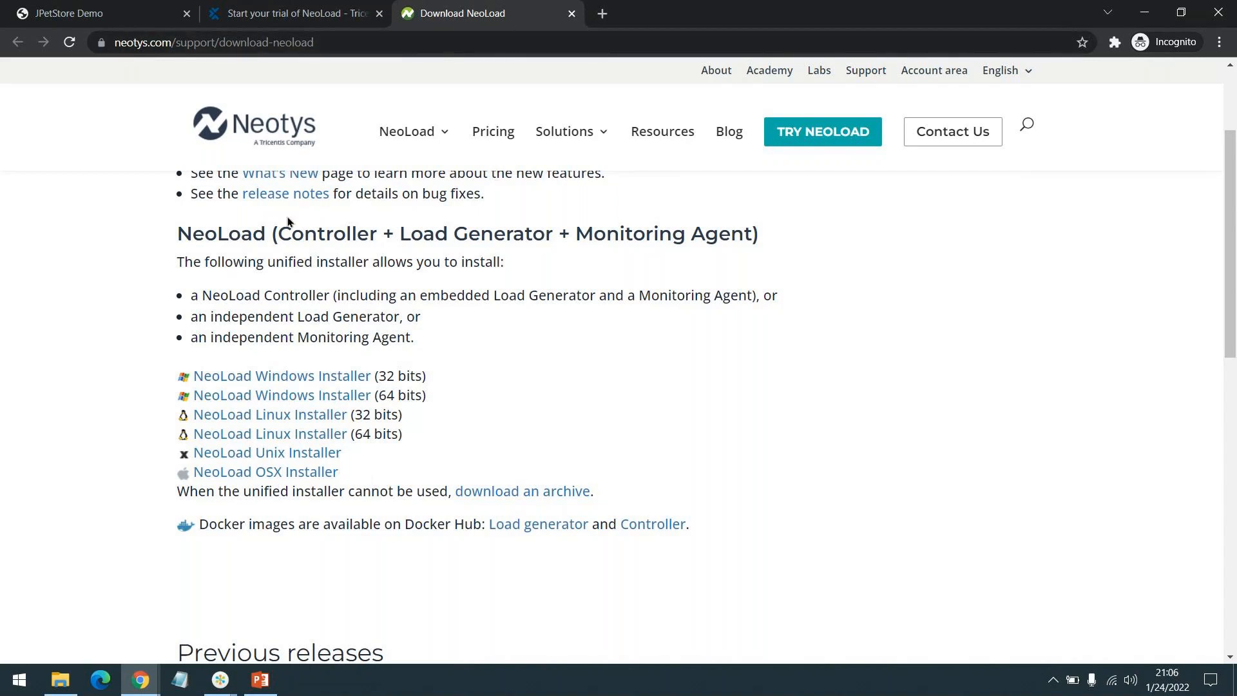
{"action": "scroll", "coordinate": [288, 221], "scroll_direction": "up", "scroll_amount": 3}
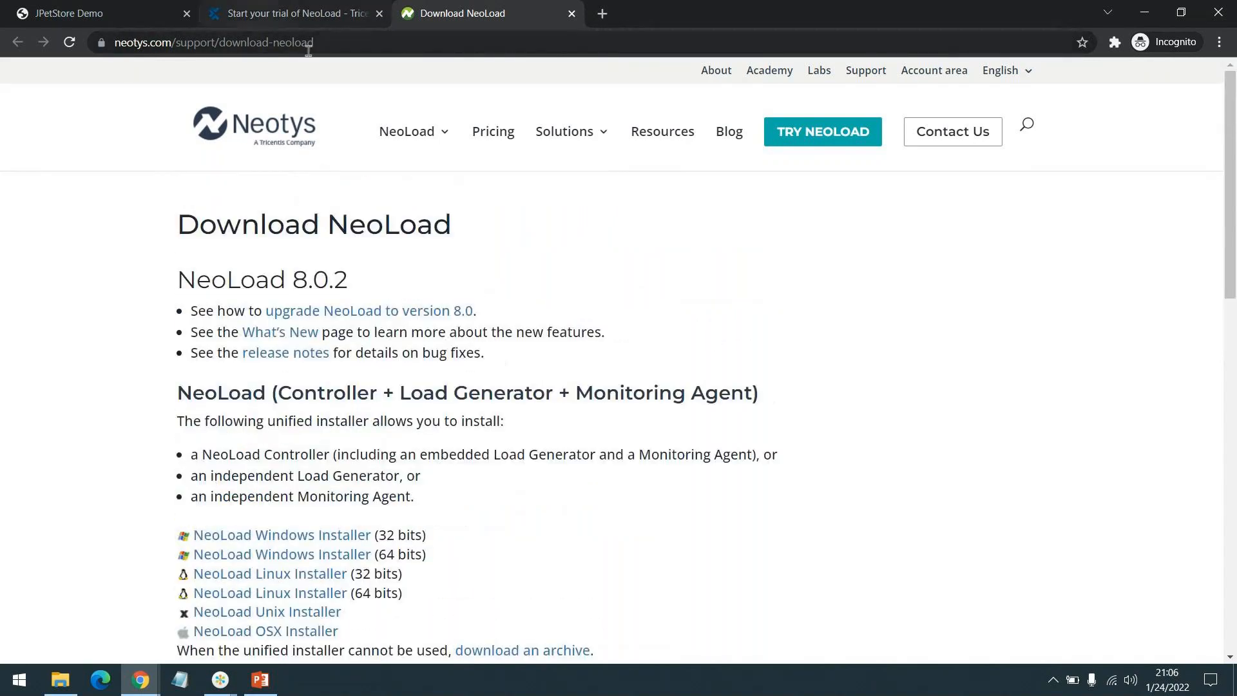
{"action": "left_click", "coordinate": [605, 14]}
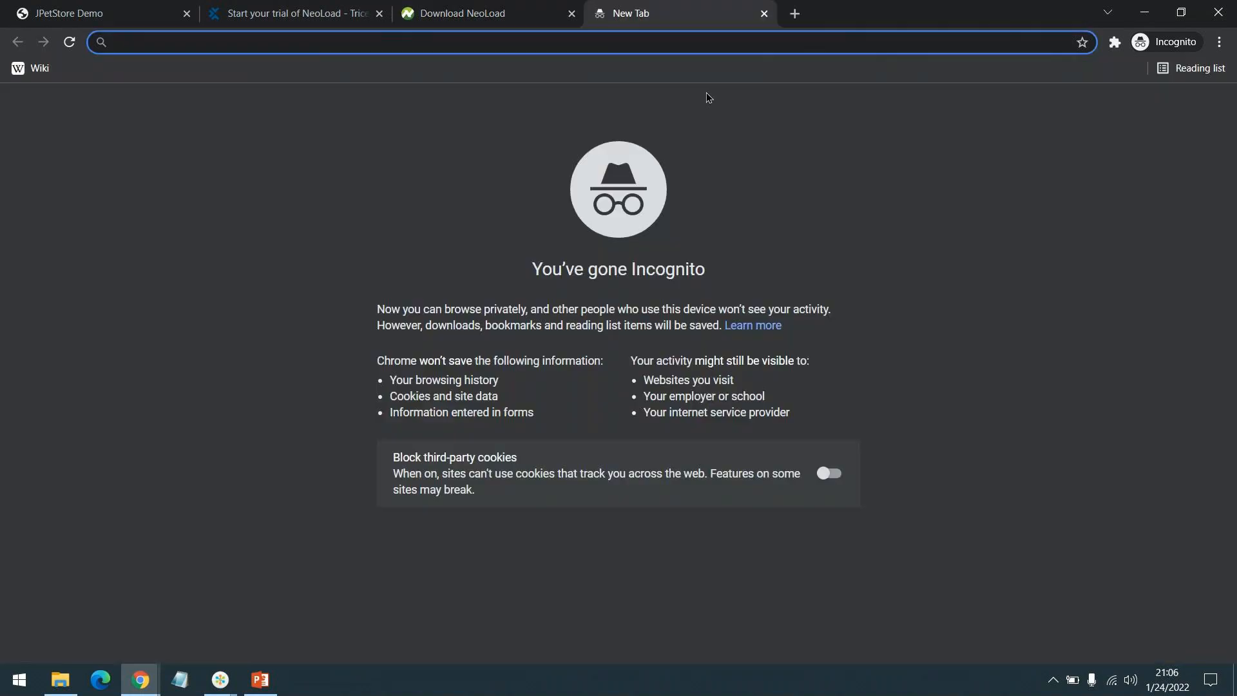
{"action": "type", "text": "trice"}
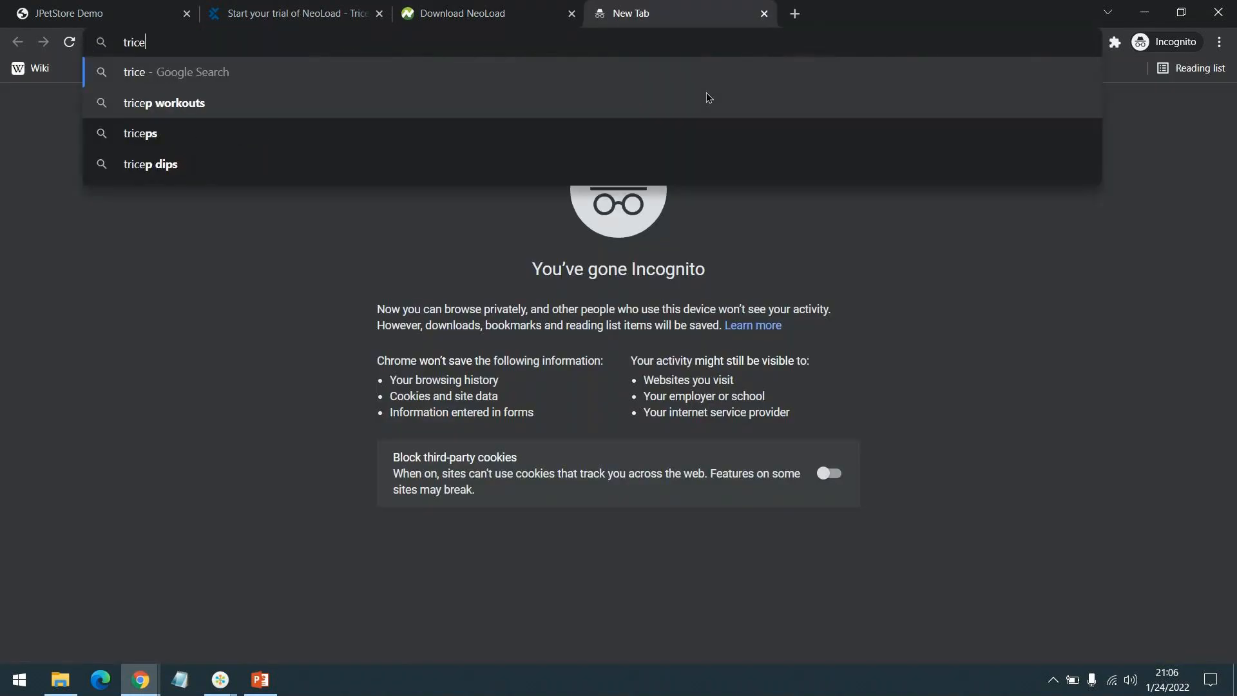
{"action": "type", "text": "ntis.com"}
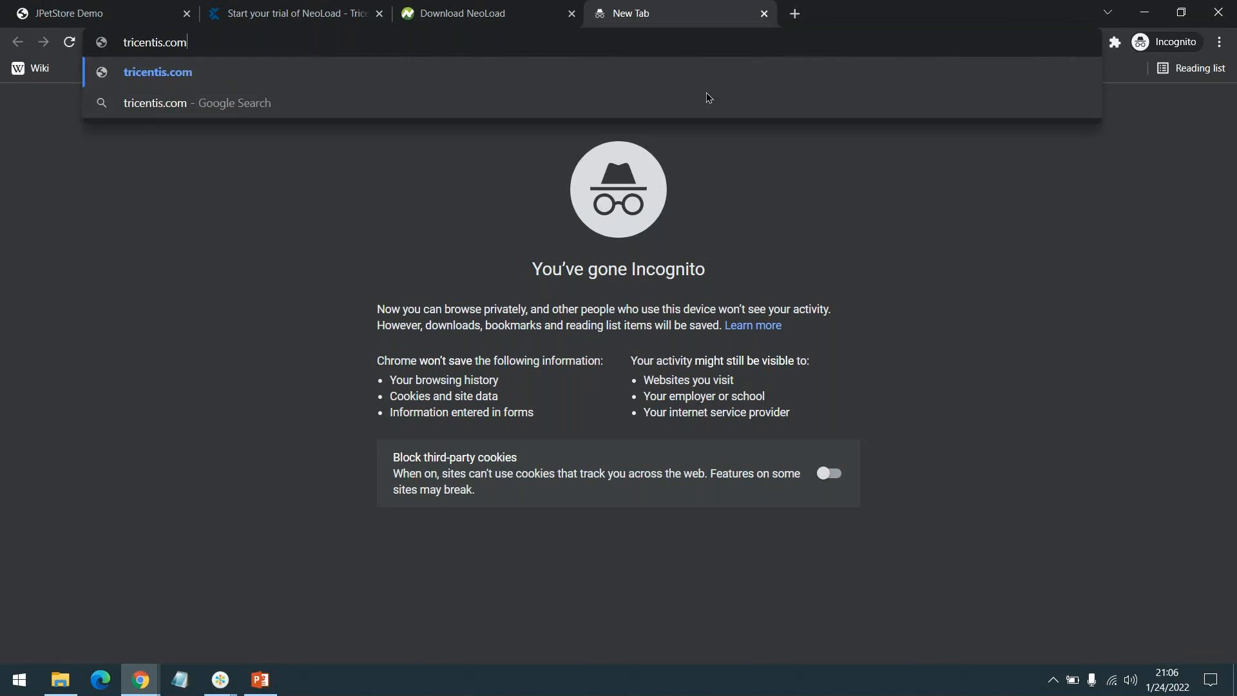
Load tricentis.com and go via Products > Tricentis NeoLoad to the Free trial page.
{"action": "key", "text": "Return"}
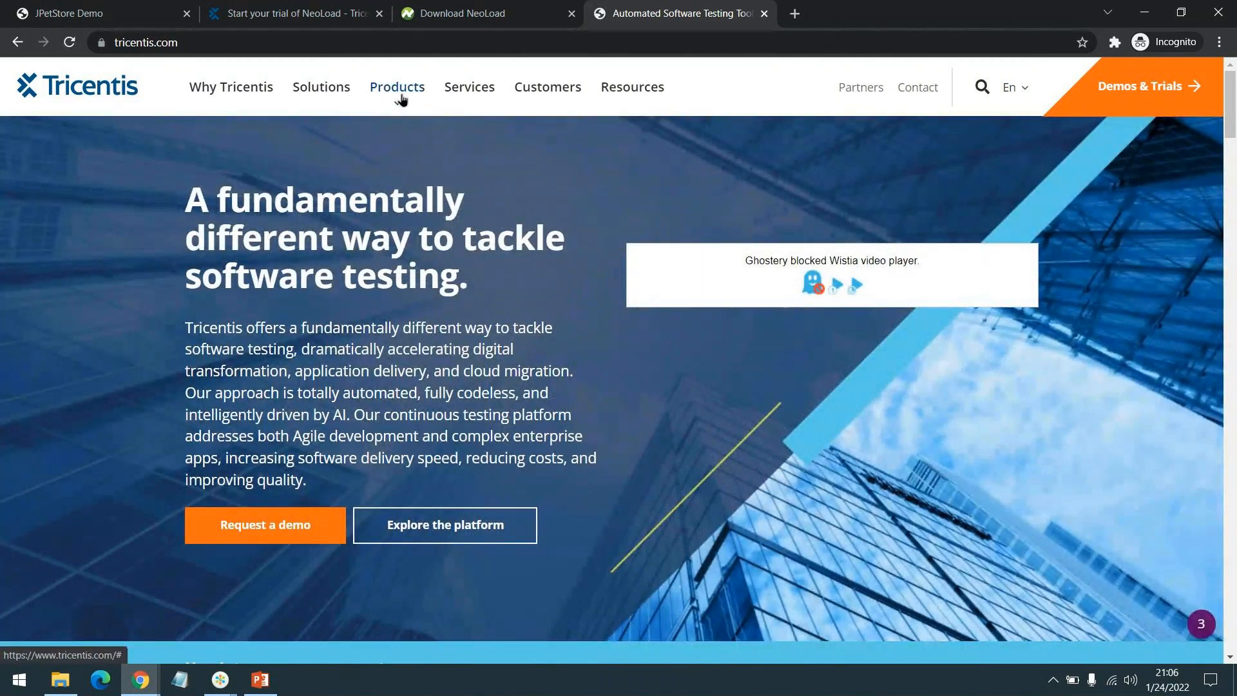
{"action": "left_click", "coordinate": [400, 98]}
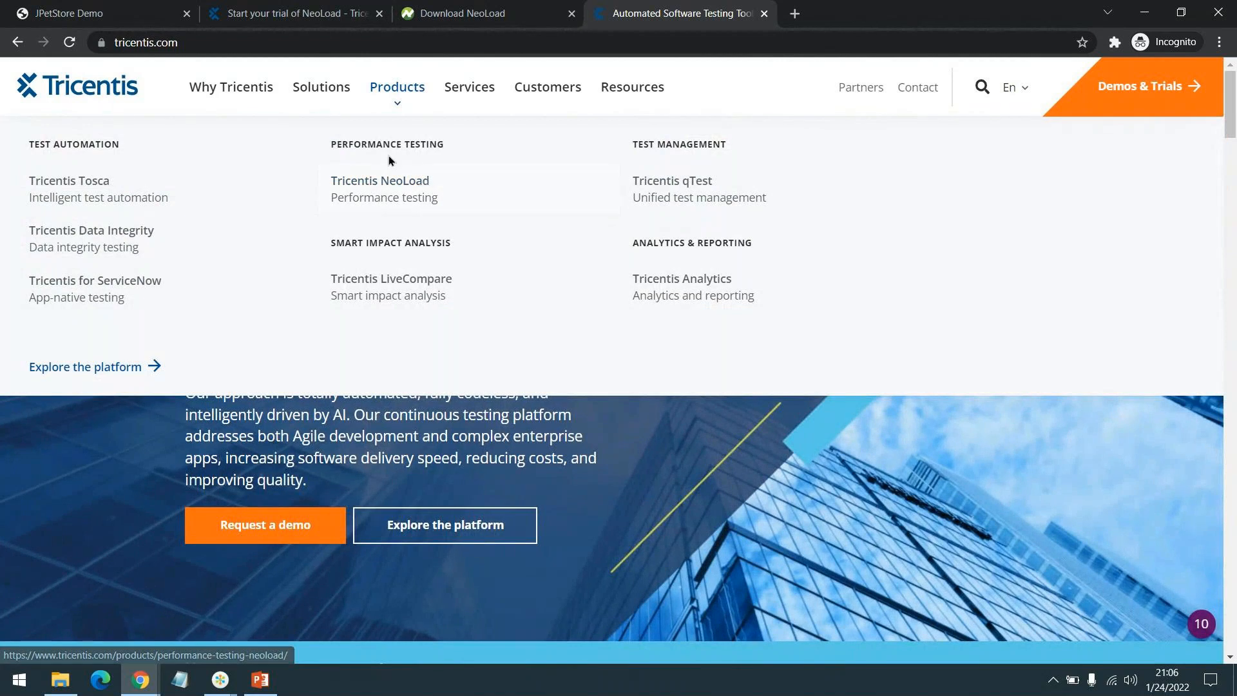
{"action": "left_click", "coordinate": [416, 192]}
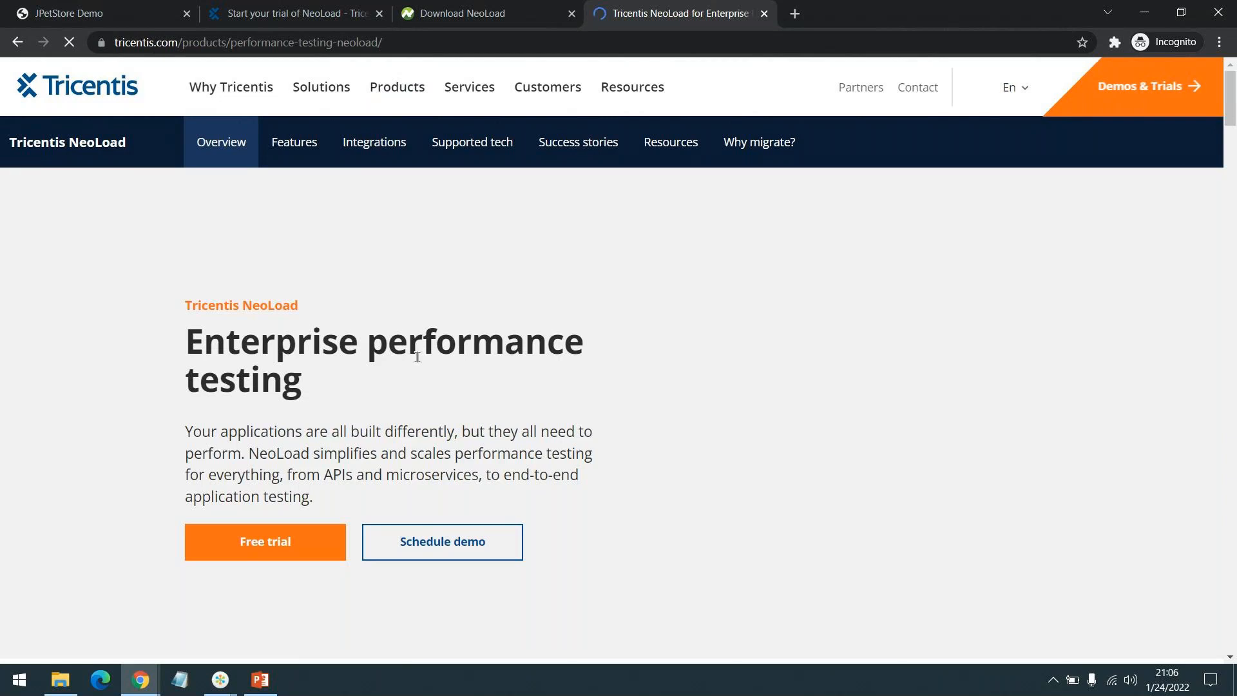
{"action": "scroll", "coordinate": [299, 459], "scroll_direction": "down", "scroll_amount": 1}
{"action": "left_click", "coordinate": [299, 458]}
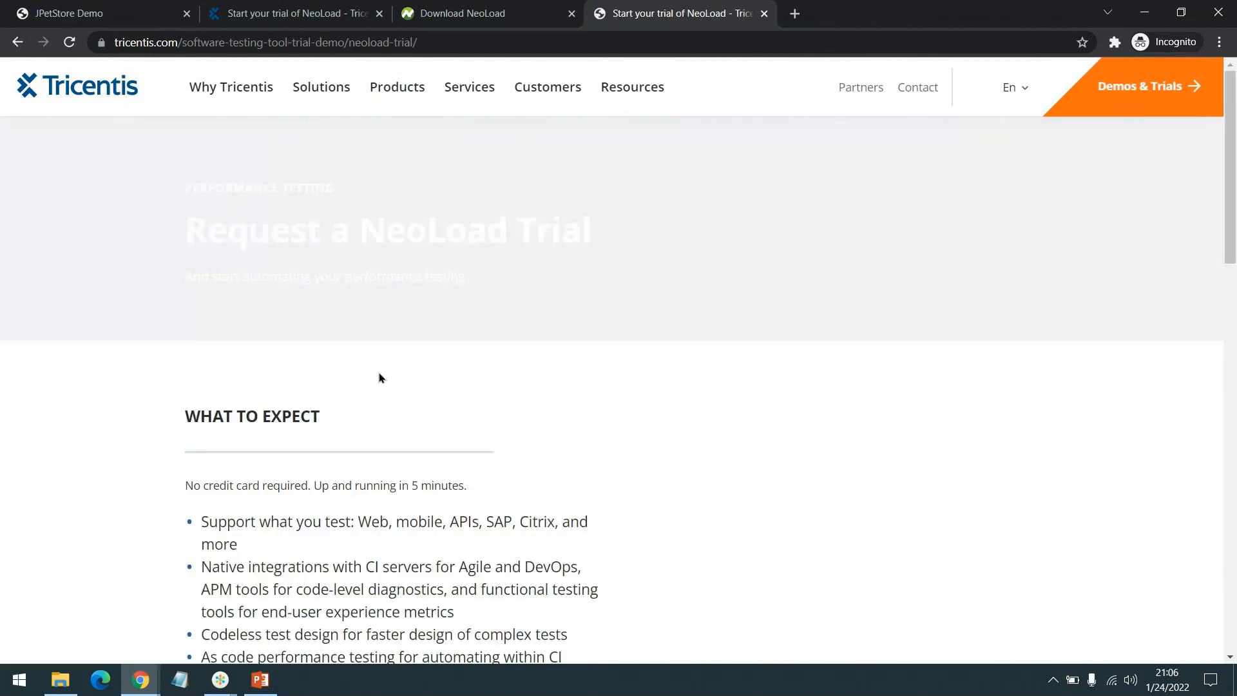
Open the latest NeoLoad download page and get the Windows 64-bit installer into Downloads.
{"action": "scroll", "coordinate": [378, 377], "scroll_direction": "down", "scroll_amount": 2}
{"action": "scroll", "coordinate": [376, 362], "scroll_direction": "down", "scroll_amount": 2}
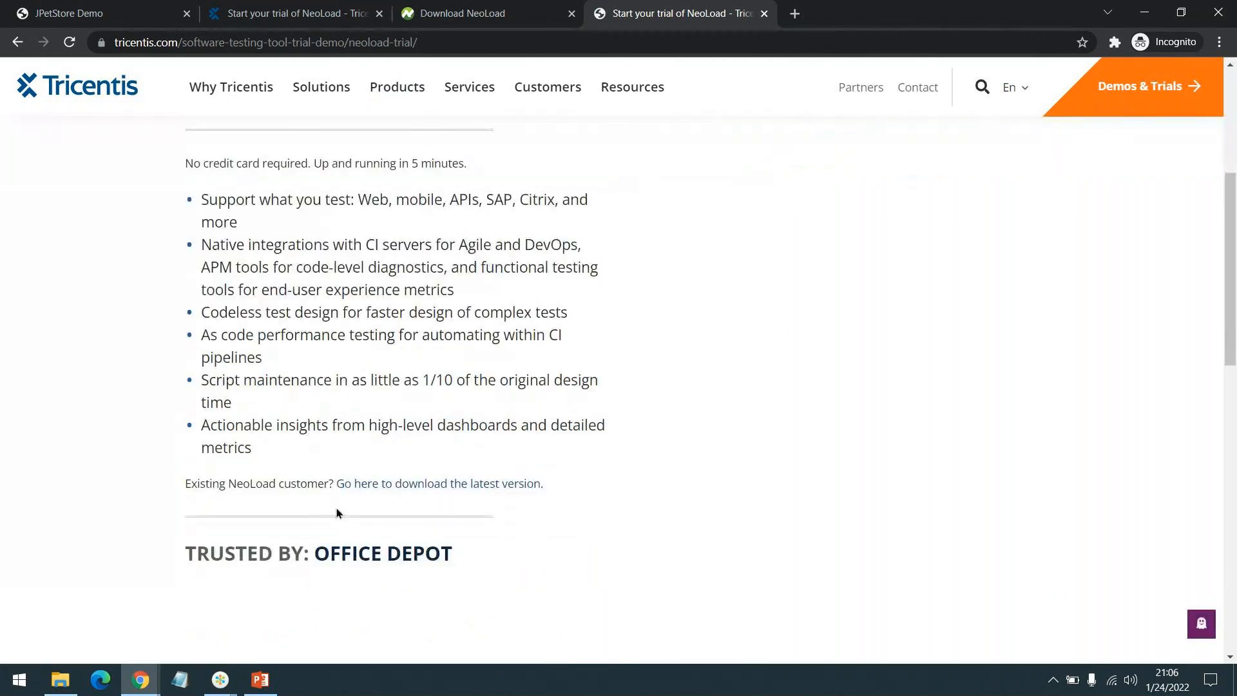
{"action": "left_click", "coordinate": [400, 483]}
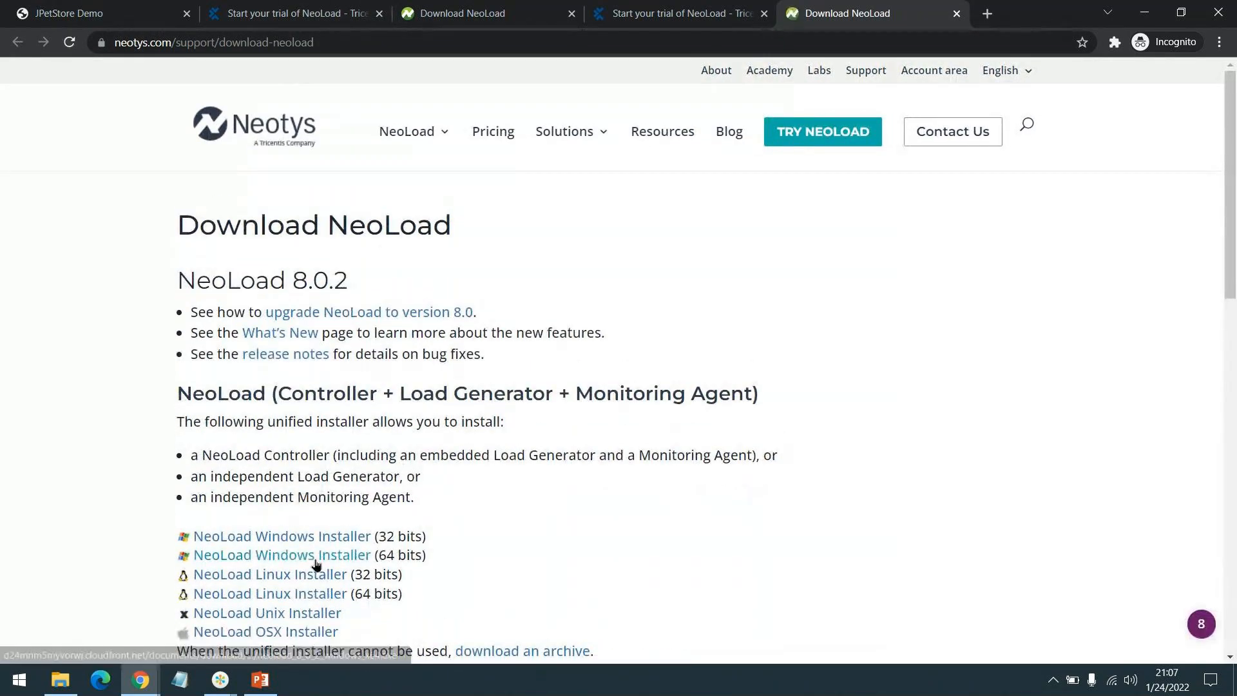
{"action": "scroll", "coordinate": [324, 482], "scroll_direction": "down", "scroll_amount": 1}
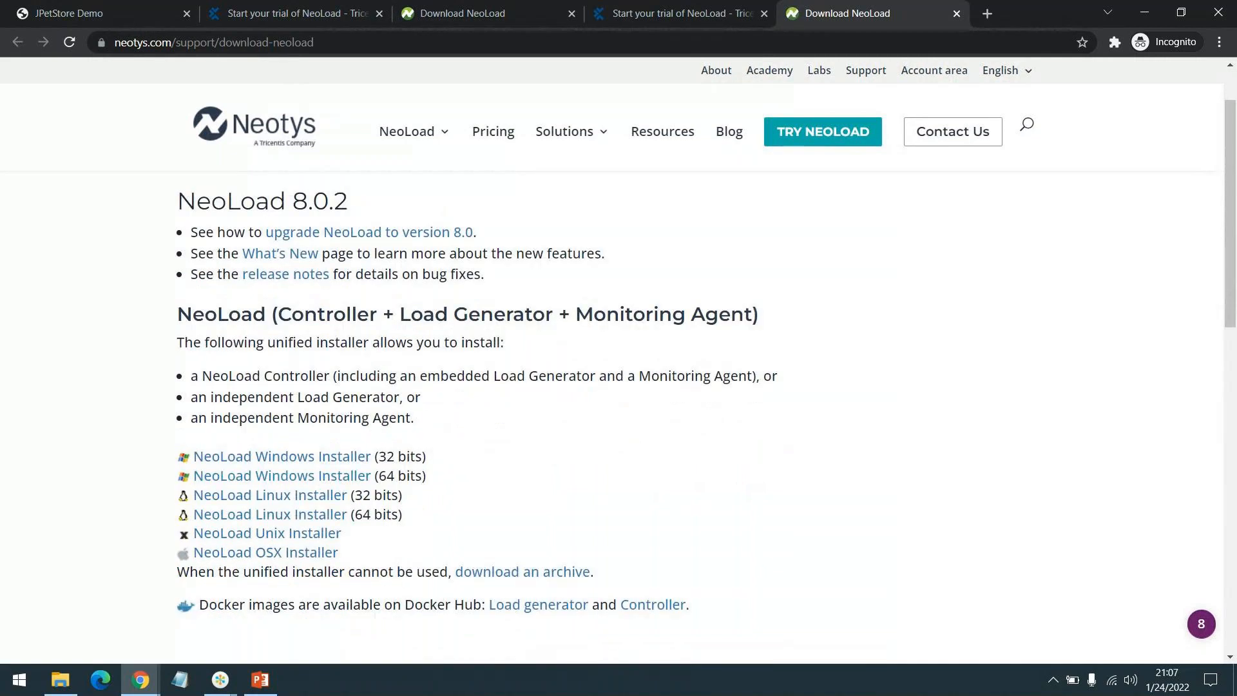
{"action": "left_click", "coordinate": [60, 679]}
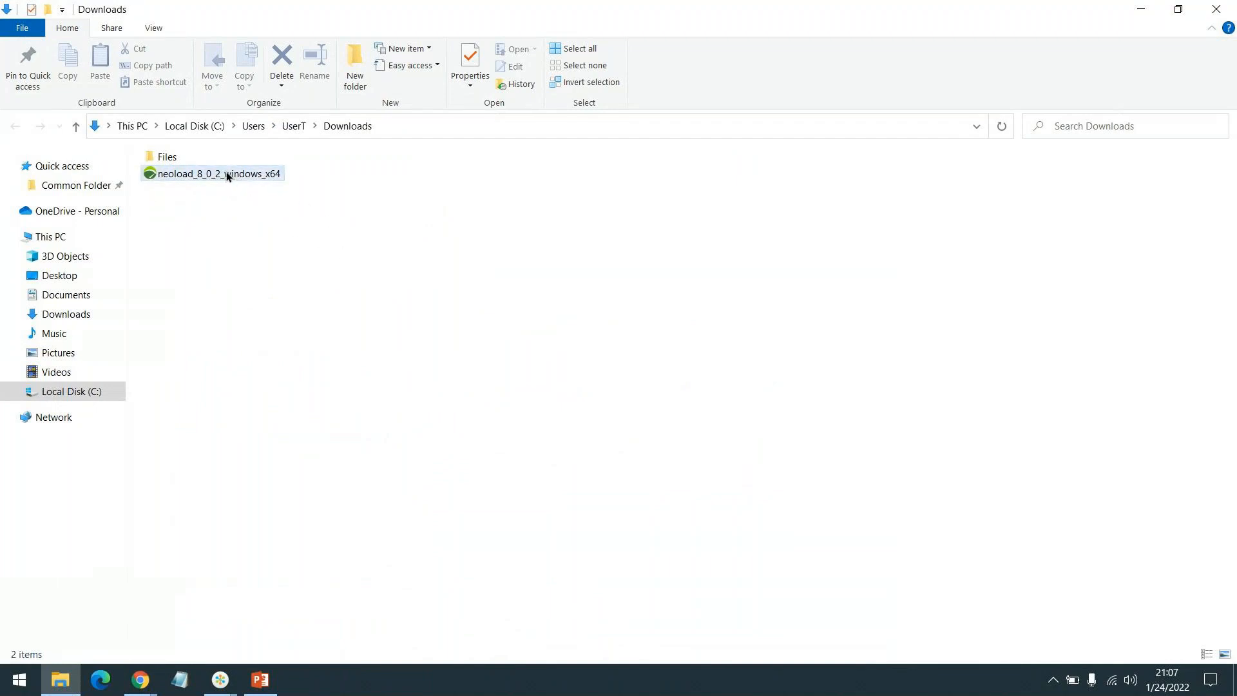
Check the neoload_8_0_2_windows_x64 installer in Downloads, then search Start for 'add'.
{"action": "mouse_move", "coordinate": [227, 174]}
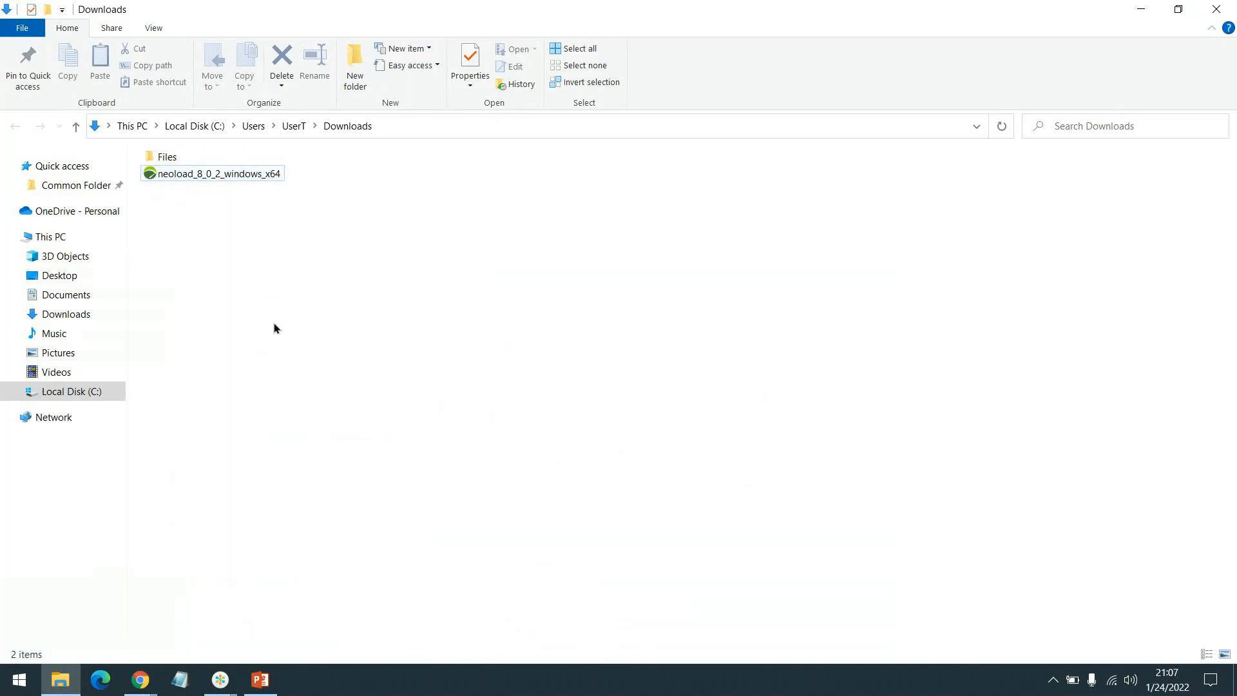
{"action": "key", "text": "super"}
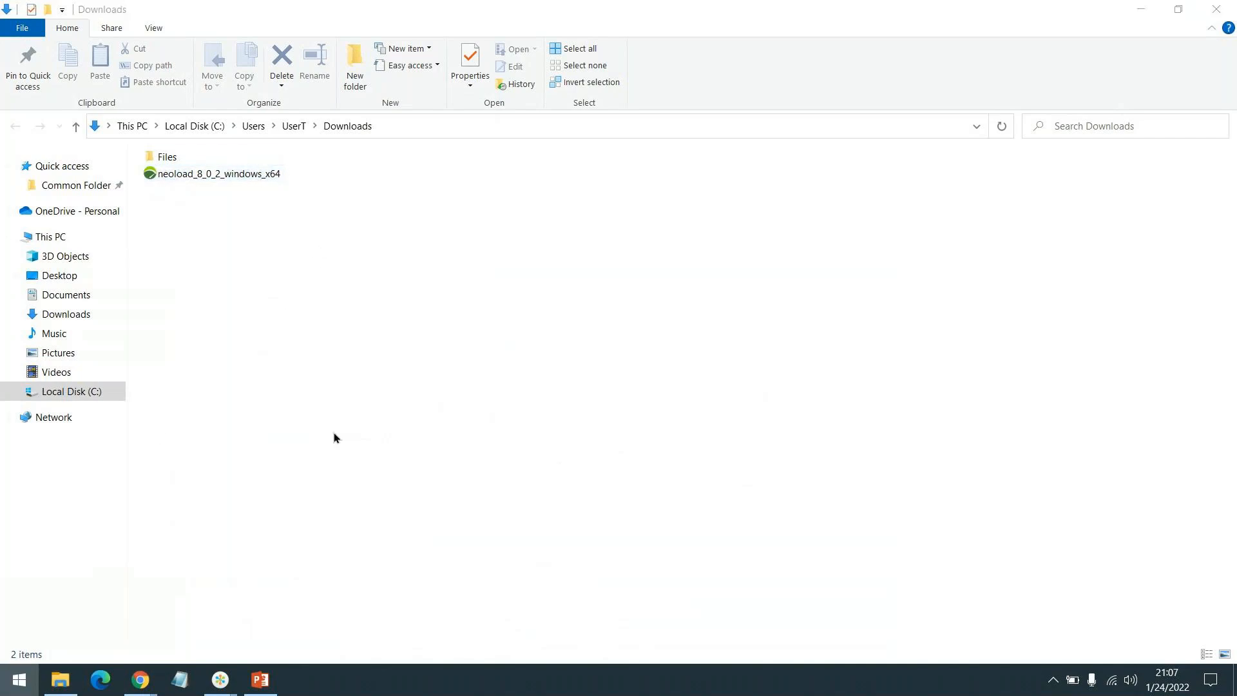
{"action": "type", "text": "add"}
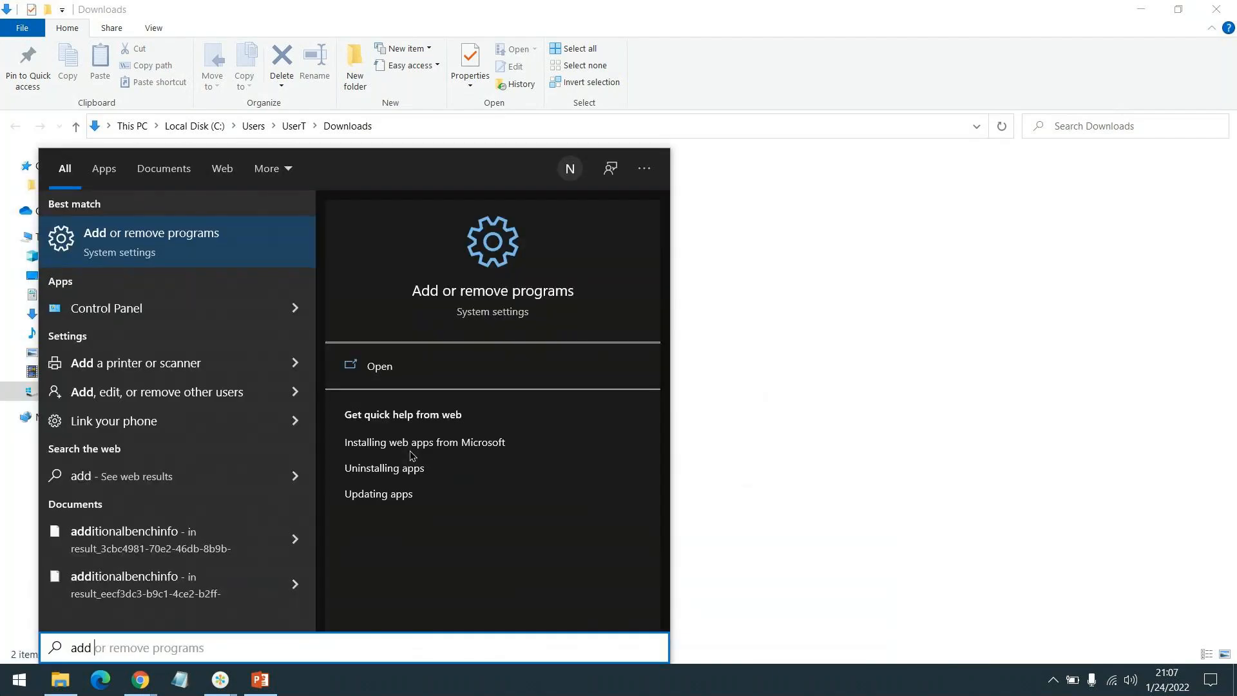
In Add or remove programs, select NeoLoad 7.10.1 and choose Uninstall in its flyout.
{"action": "left_click", "coordinate": [449, 377]}
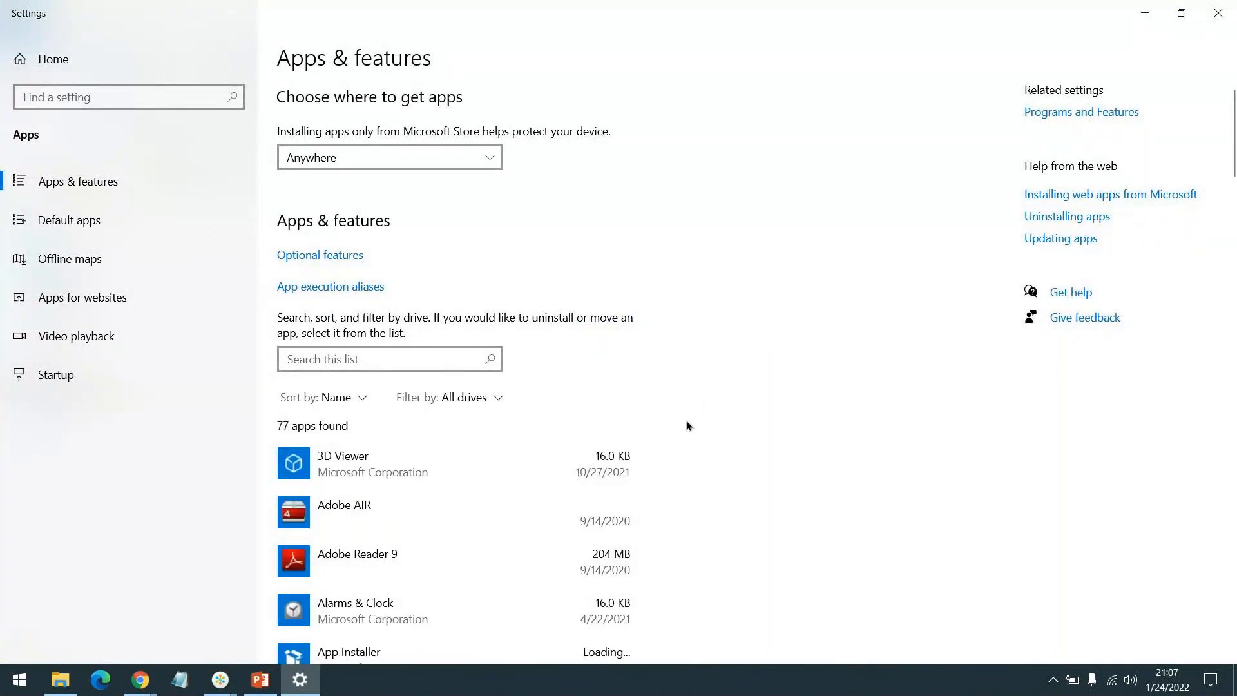
{"action": "scroll", "coordinate": [674, 439], "scroll_direction": "down", "scroll_amount": 3}
{"action": "scroll", "coordinate": [746, 419], "scroll_direction": "down", "scroll_amount": 20}
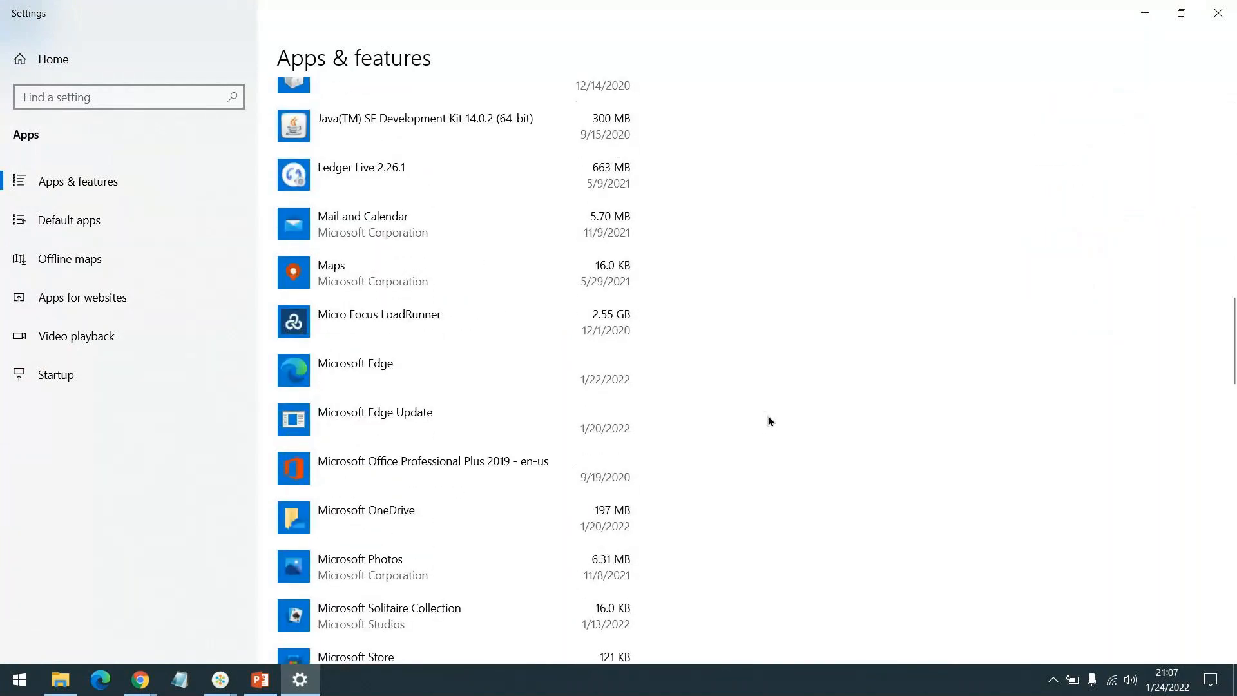
{"action": "scroll", "coordinate": [770, 421], "scroll_direction": "down", "scroll_amount": 6}
{"action": "scroll", "coordinate": [771, 421], "scroll_direction": "down", "scroll_amount": 5}
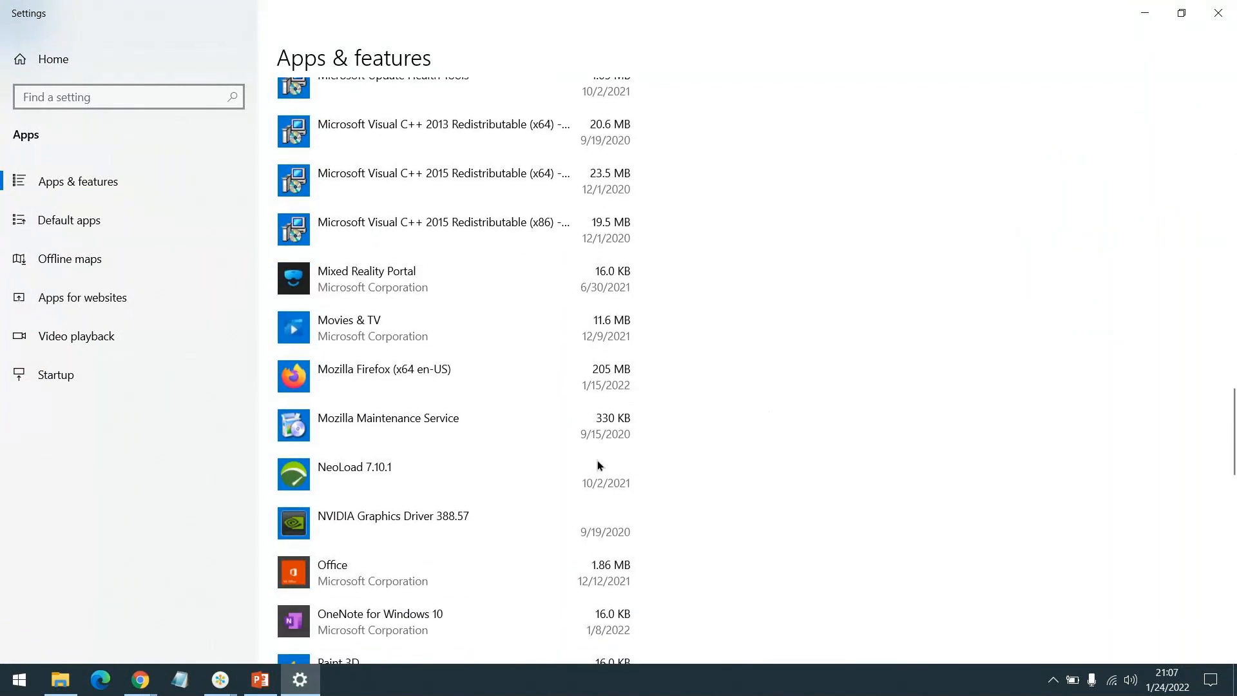
{"action": "left_click", "coordinate": [419, 475]}
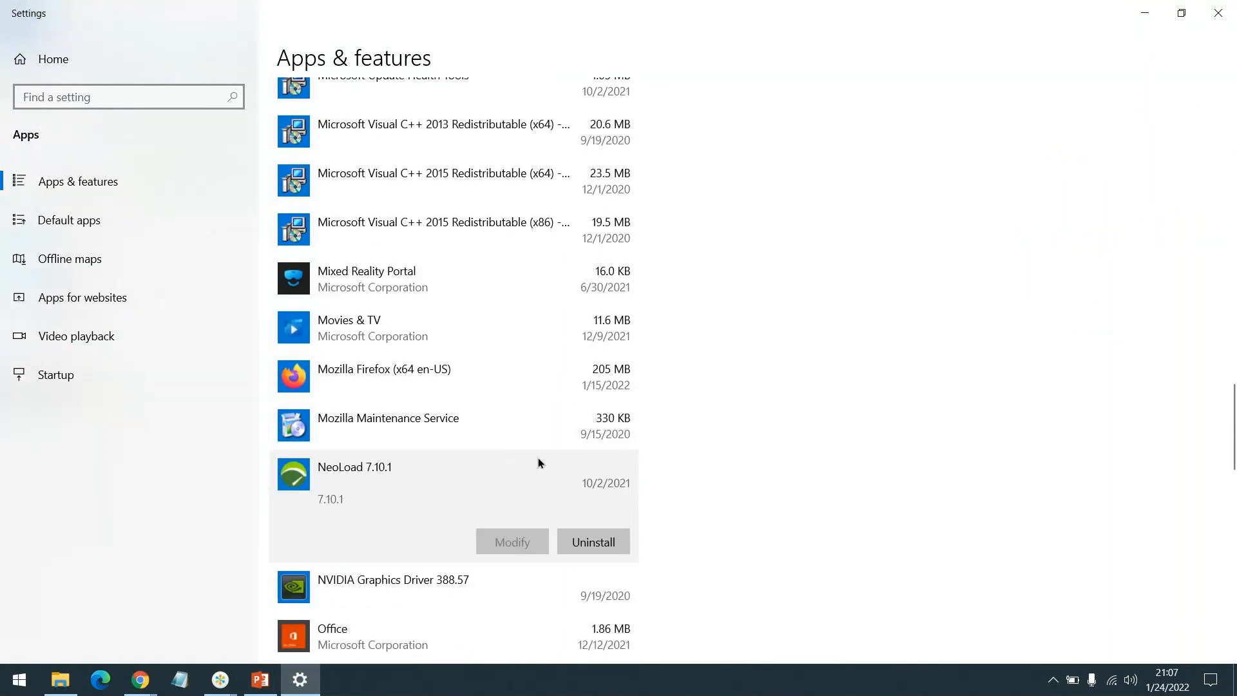
{"action": "scroll", "coordinate": [539, 457], "scroll_direction": "down", "scroll_amount": 2}
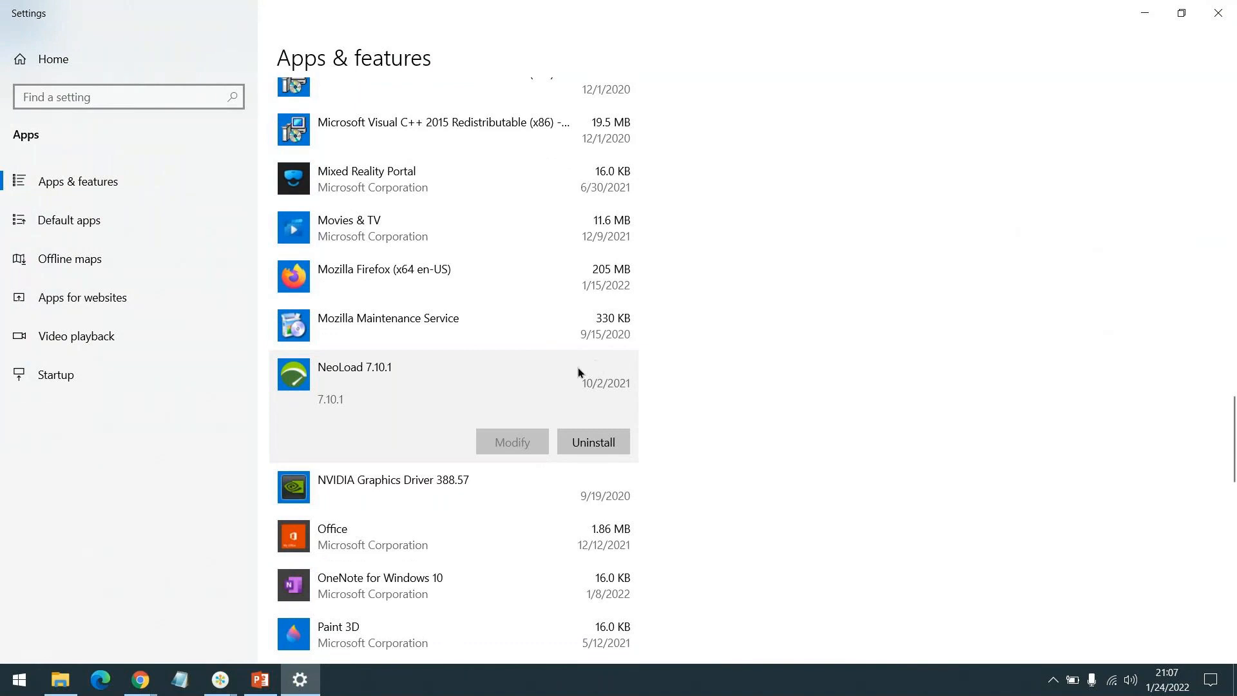
{"action": "scroll", "coordinate": [565, 384], "scroll_direction": "down", "scroll_amount": 4}
{"action": "scroll", "coordinate": [573, 367], "scroll_direction": "up", "scroll_amount": 2}
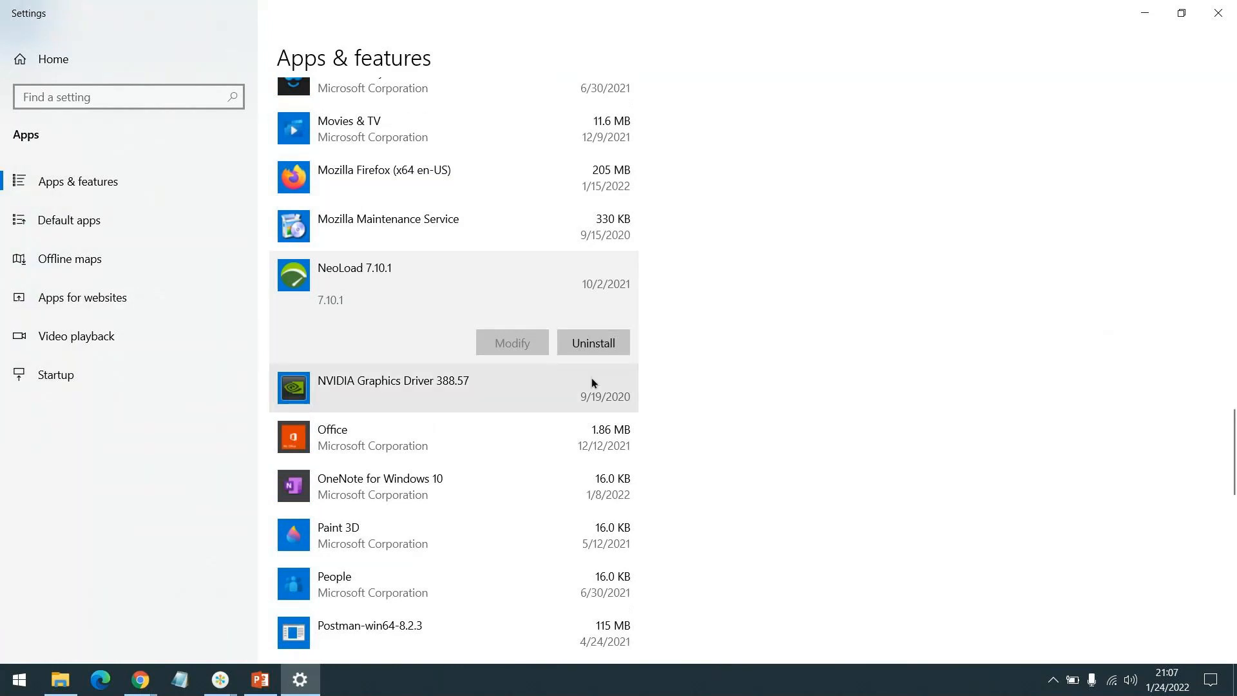
{"action": "left_click", "coordinate": [587, 349]}
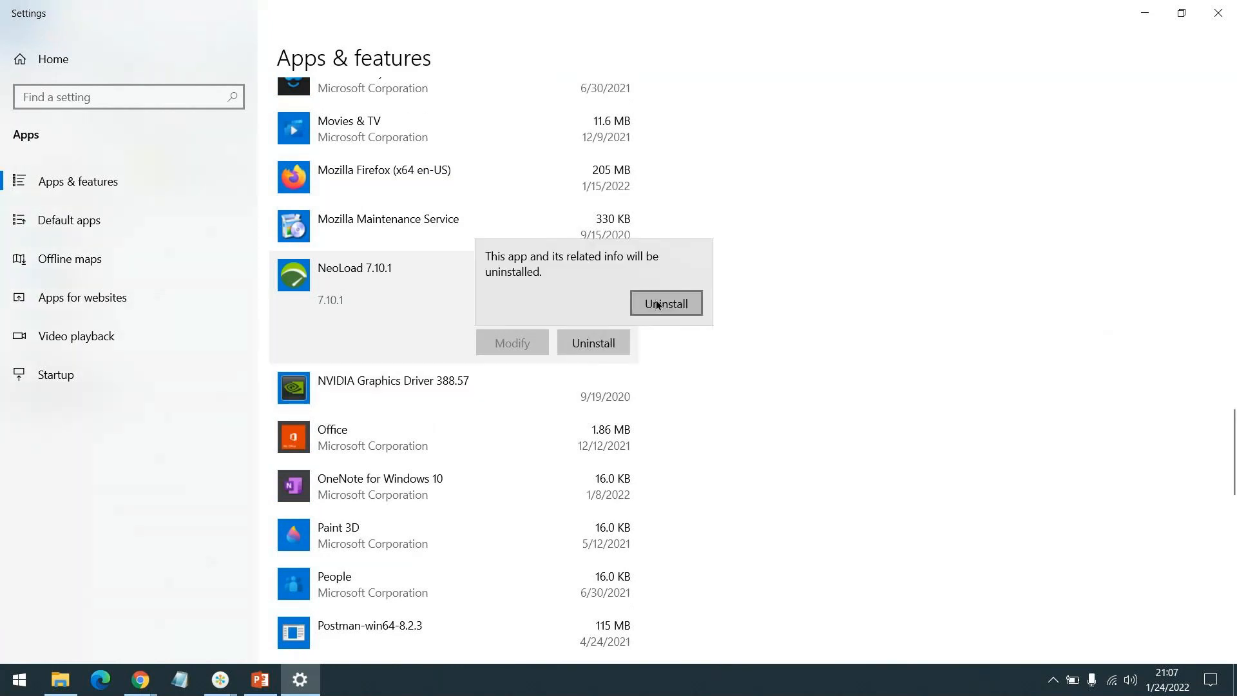
Confirm the removal and run the NeoLoad 7.10.1 uninstaller through to Finish.
{"action": "left_click", "coordinate": [659, 304]}
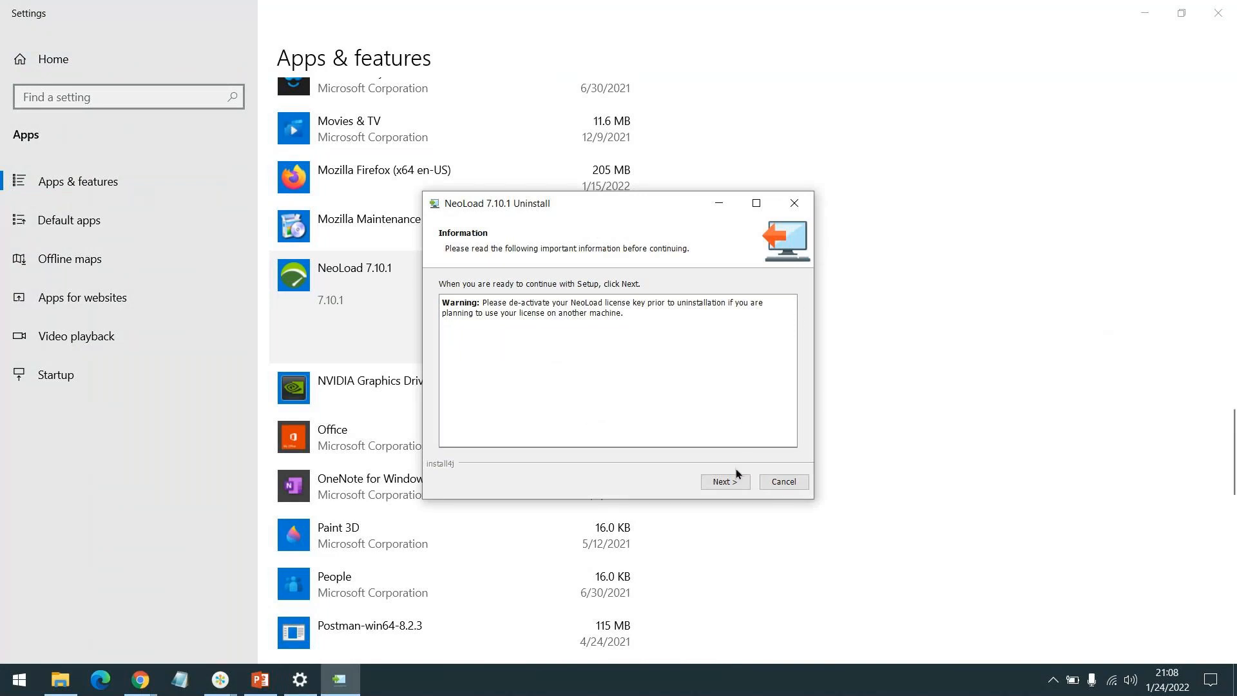
{"action": "left_click", "coordinate": [725, 481]}
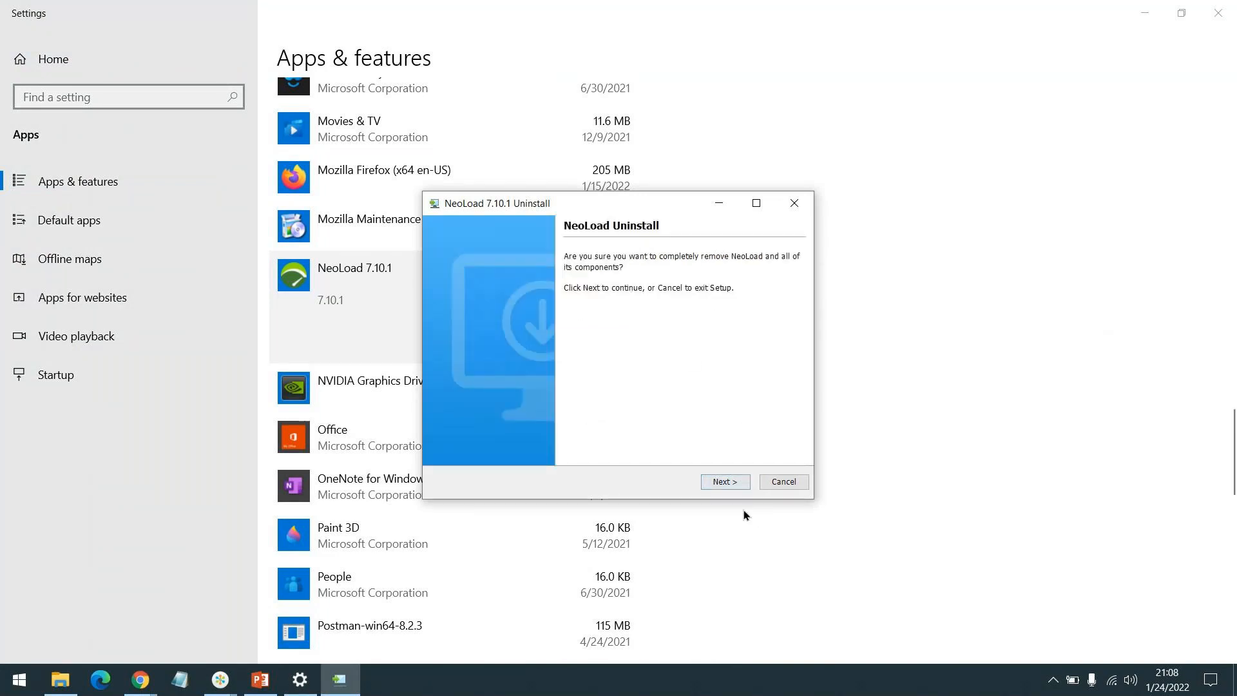
{"action": "left_click", "coordinate": [729, 484]}
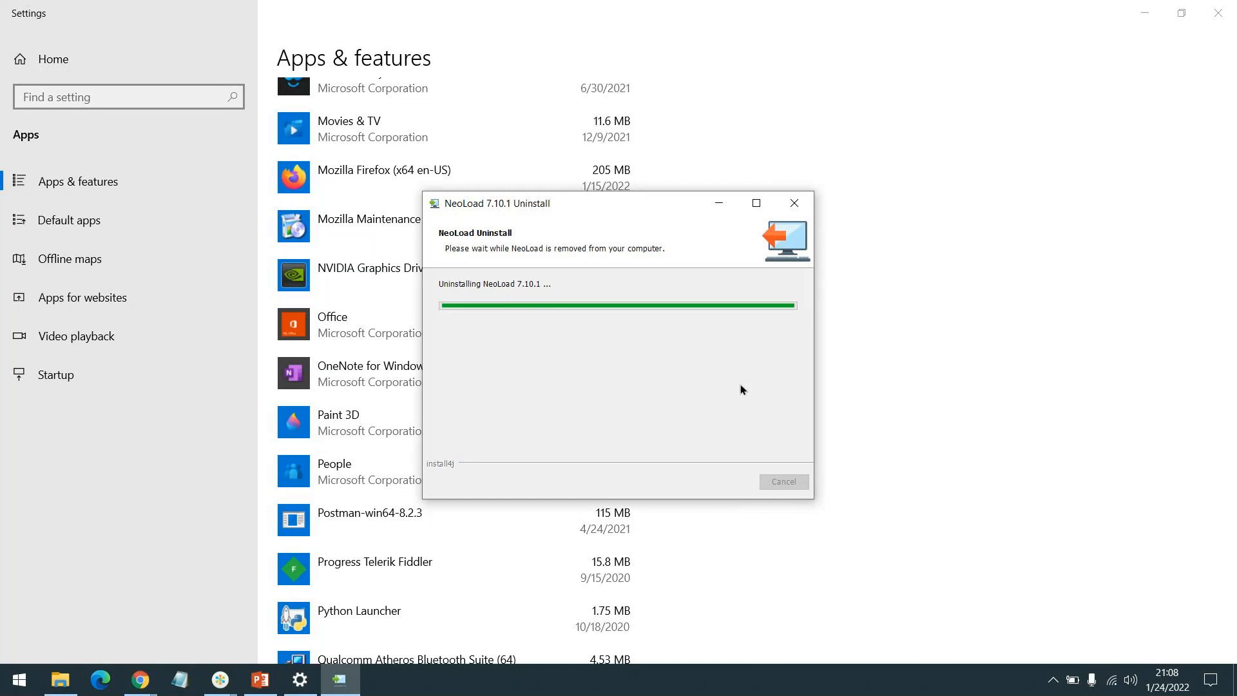
{"action": "scroll", "coordinate": [954, 272], "scroll_direction": "down", "scroll_amount": 5}
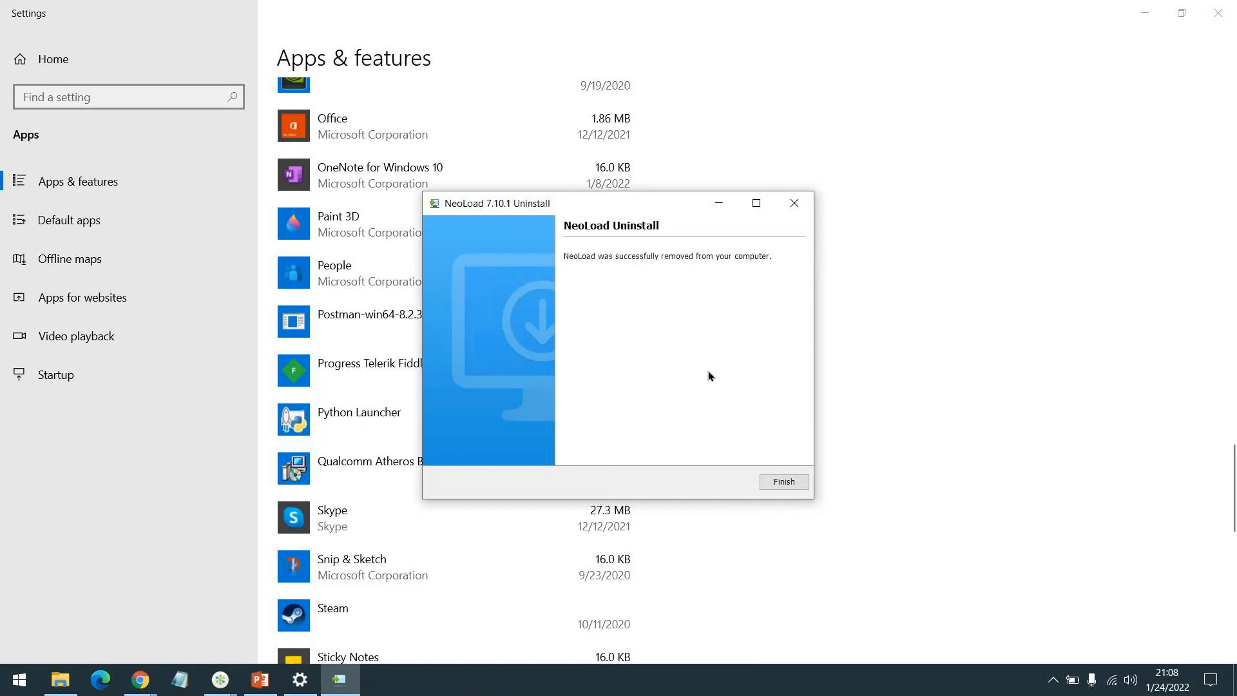
{"action": "left_click", "coordinate": [784, 481]}
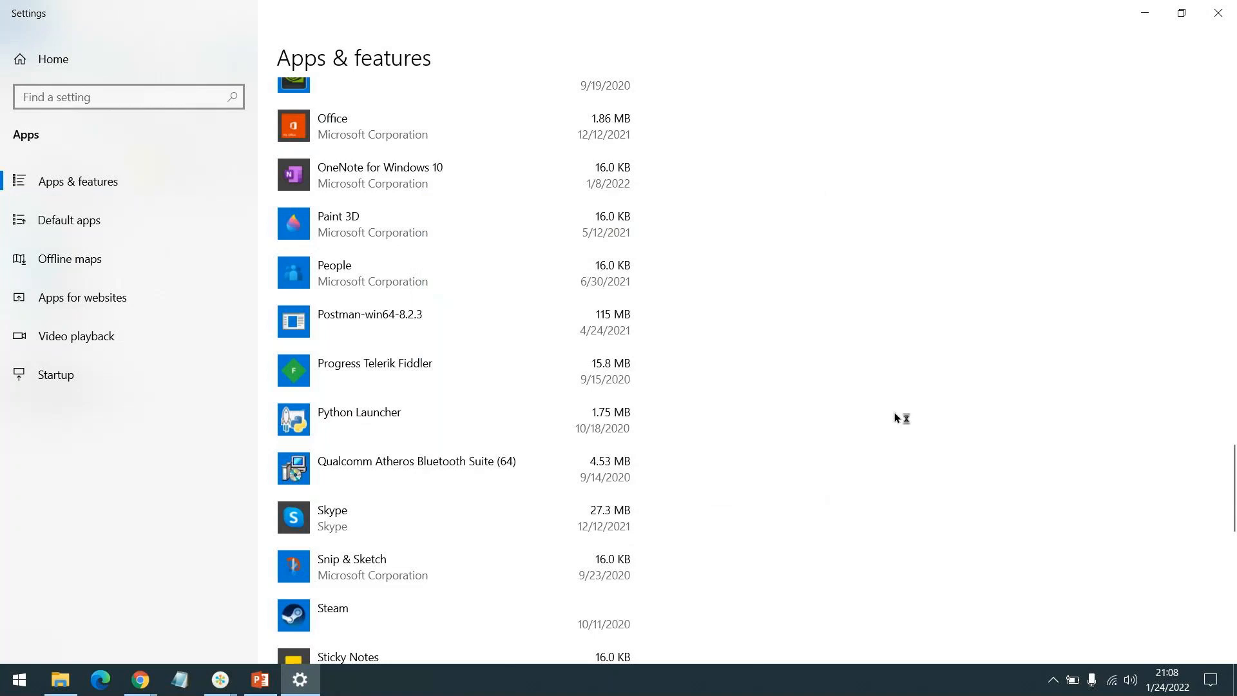
{"action": "scroll", "coordinate": [895, 413], "scroll_direction": "up", "scroll_amount": 2}
Run the neoload_8_0_2_windows_x64 installer from the Downloads folder.
{"action": "key", "text": "super+d"}
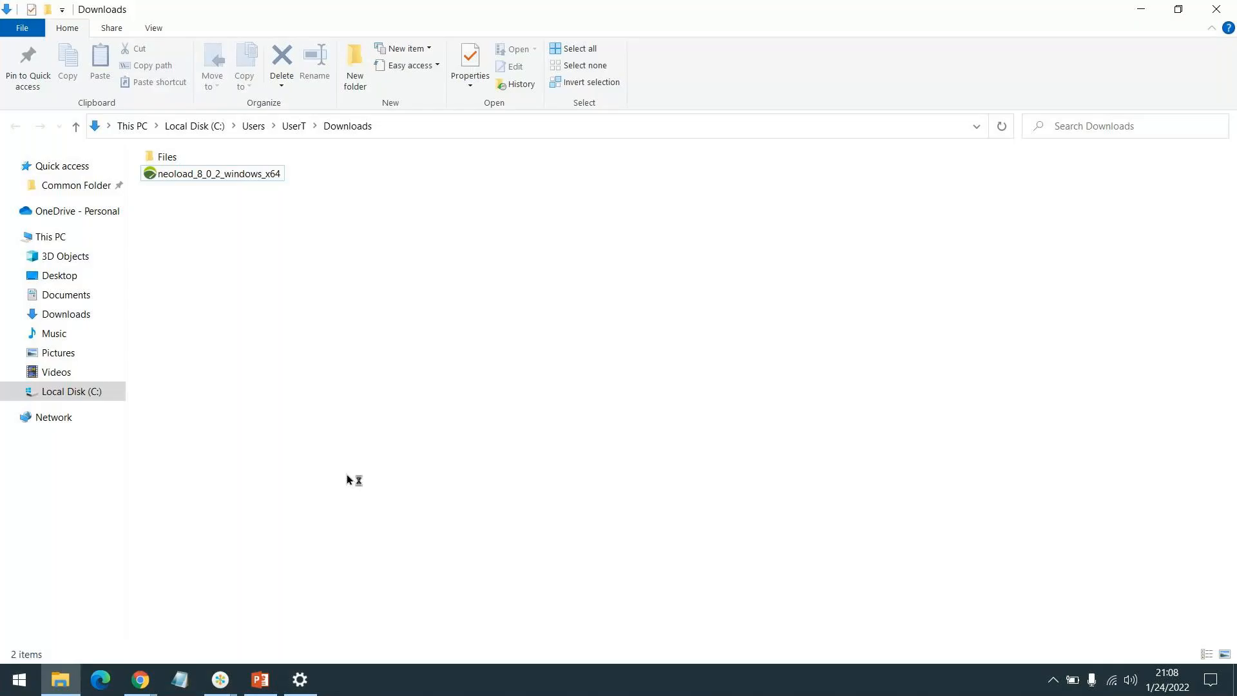
{"action": "left_click", "coordinate": [237, 176]}
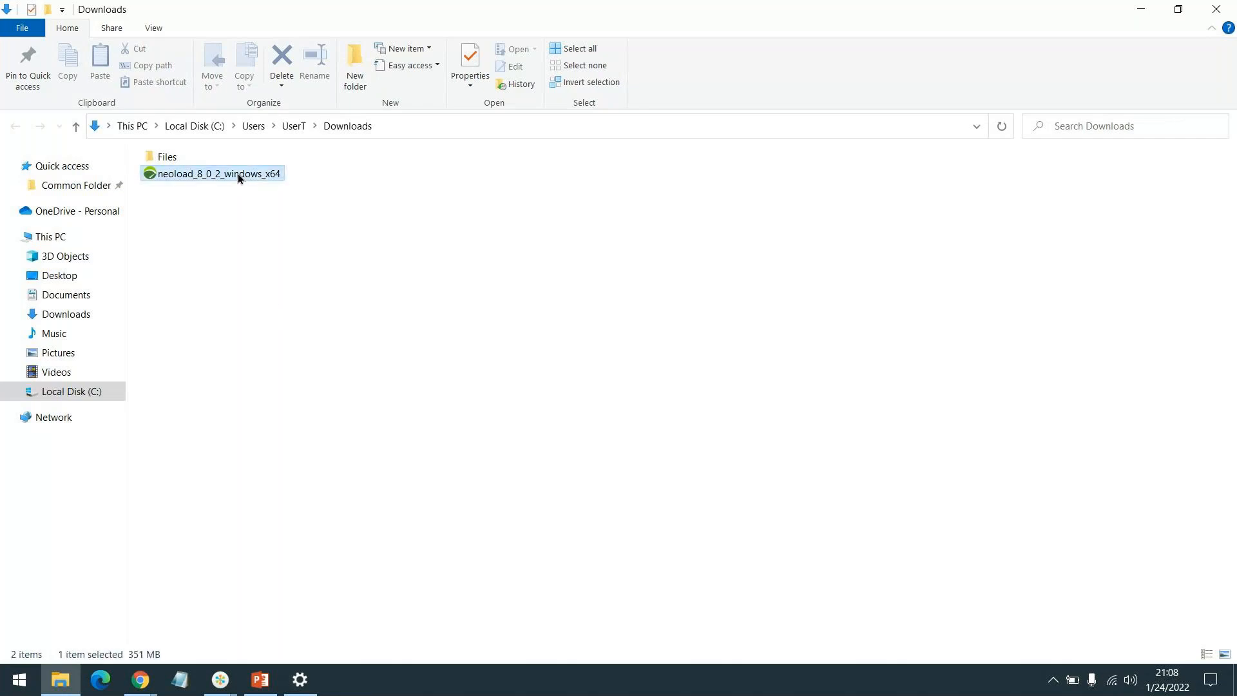
{"action": "double_click", "coordinate": [238, 175]}
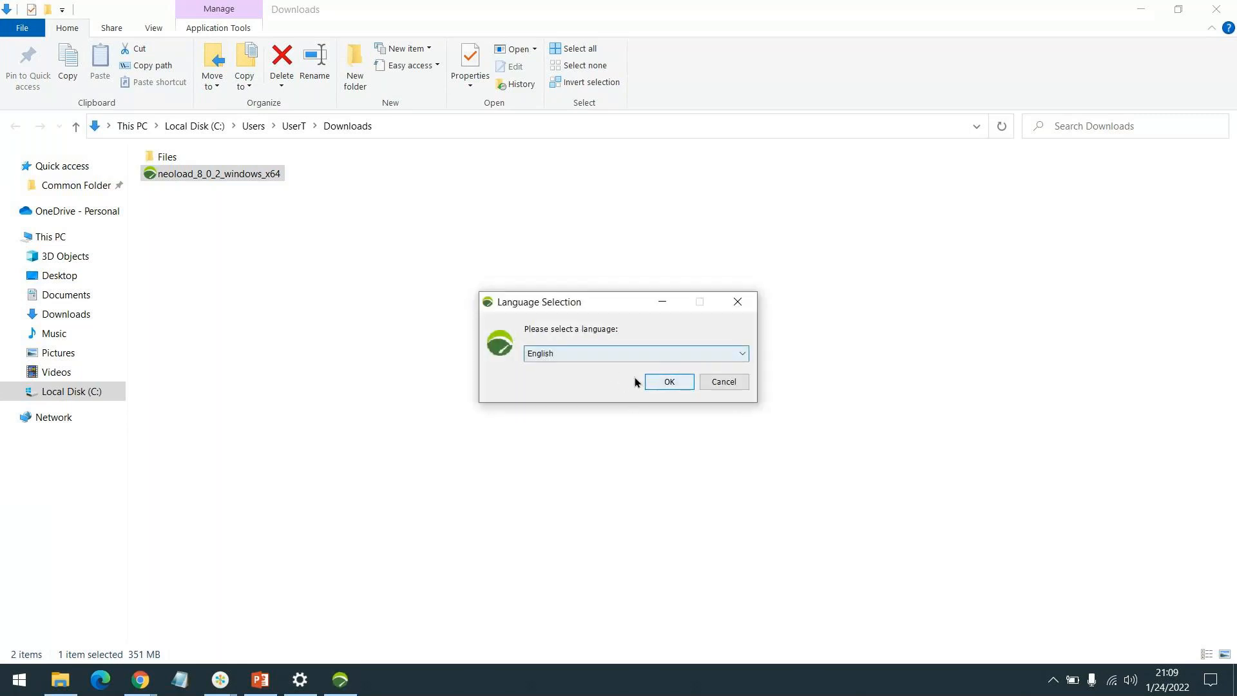
Choose English as the setup language and bring the installer window forward.
{"action": "left_click", "coordinate": [632, 353]}
{"action": "left_click", "coordinate": [635, 366]}
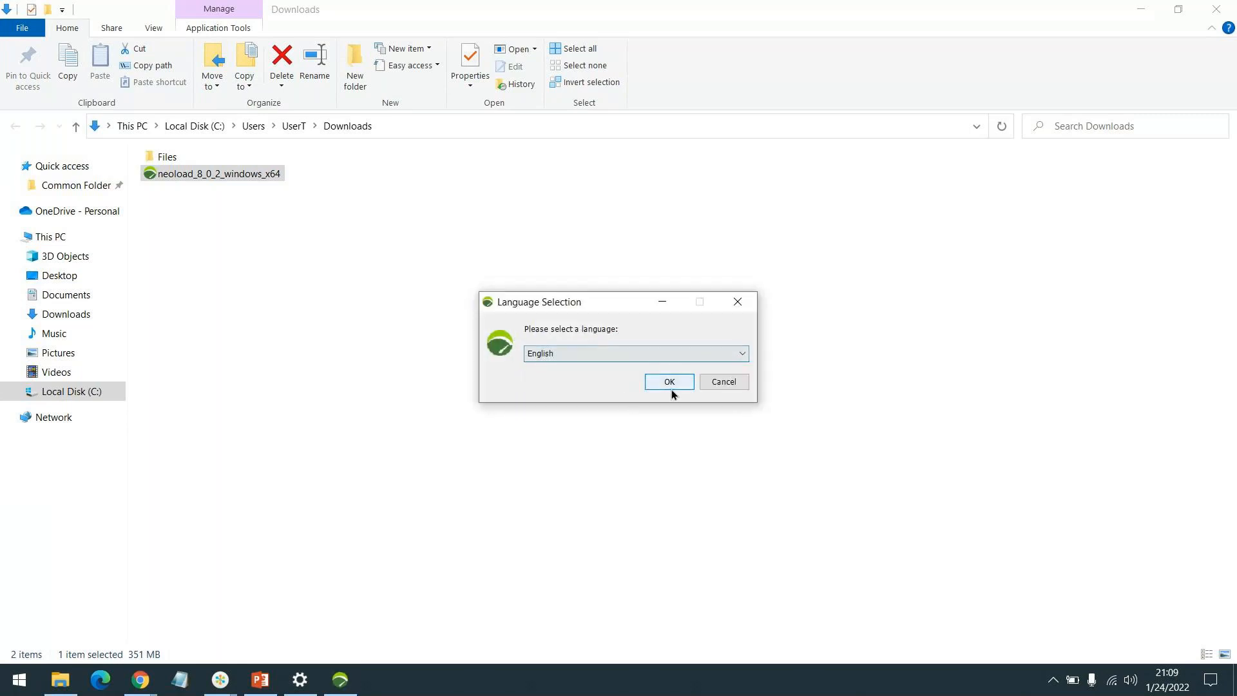
{"action": "left_click", "coordinate": [672, 388]}
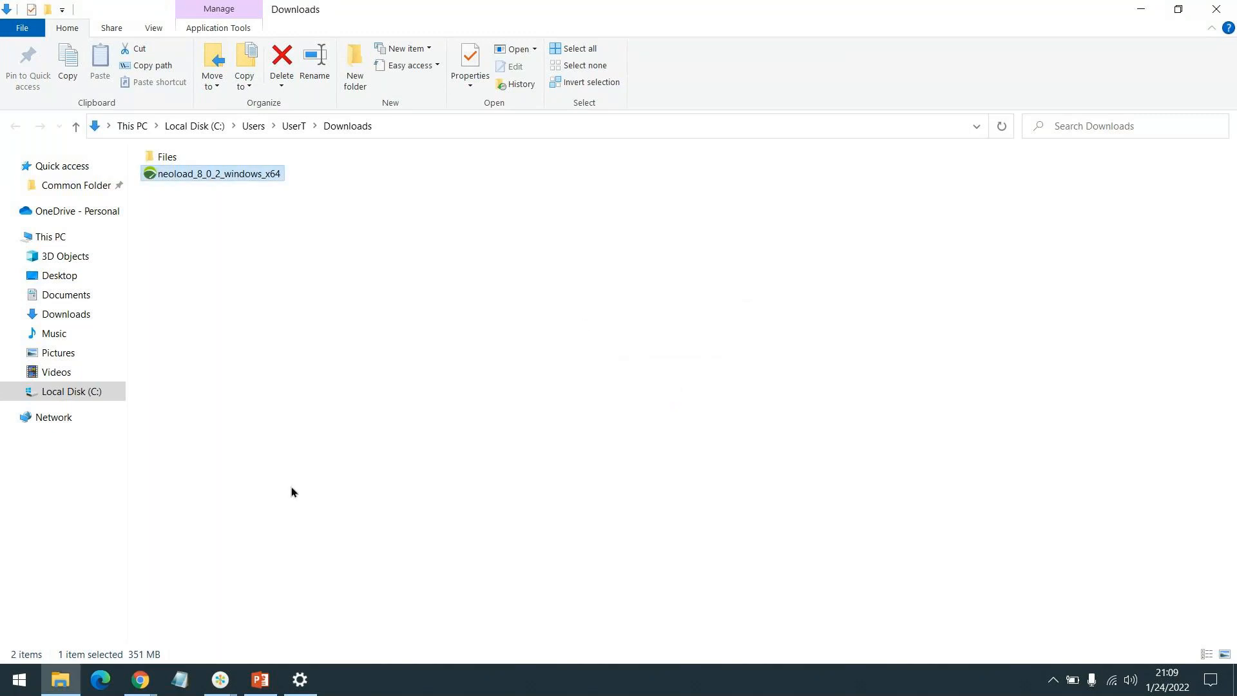
{"action": "left_click", "coordinate": [222, 688]}
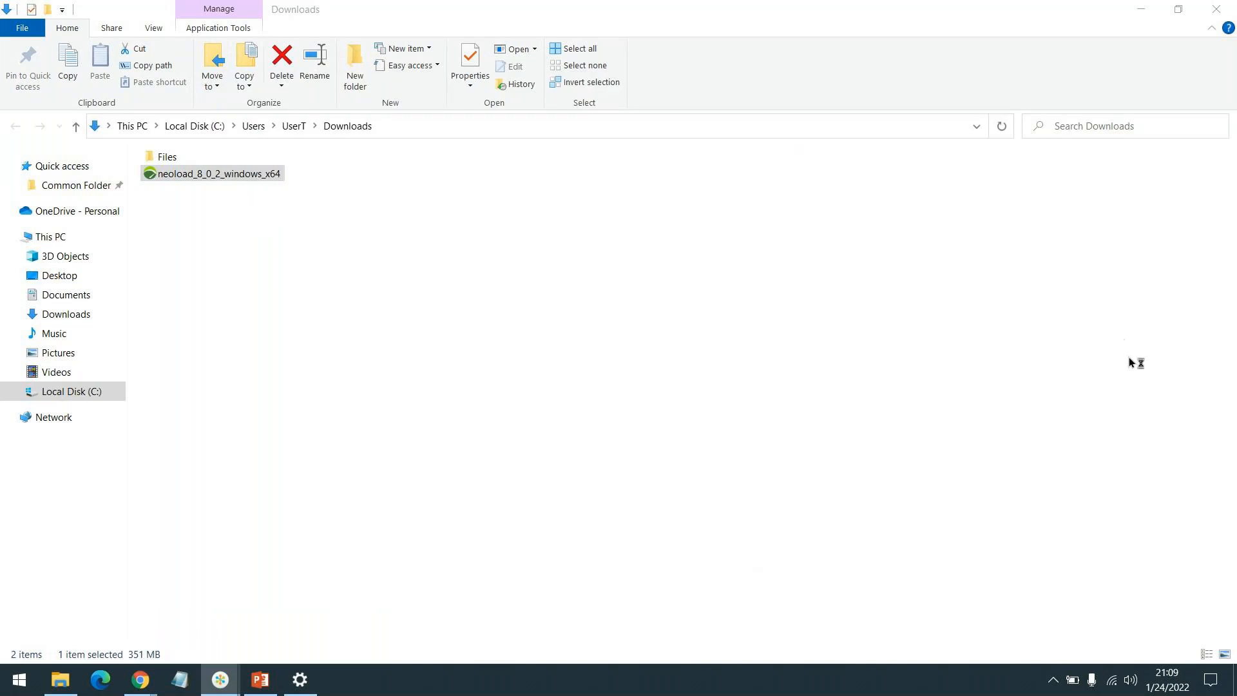
{"action": "left_click", "coordinate": [1099, 351]}
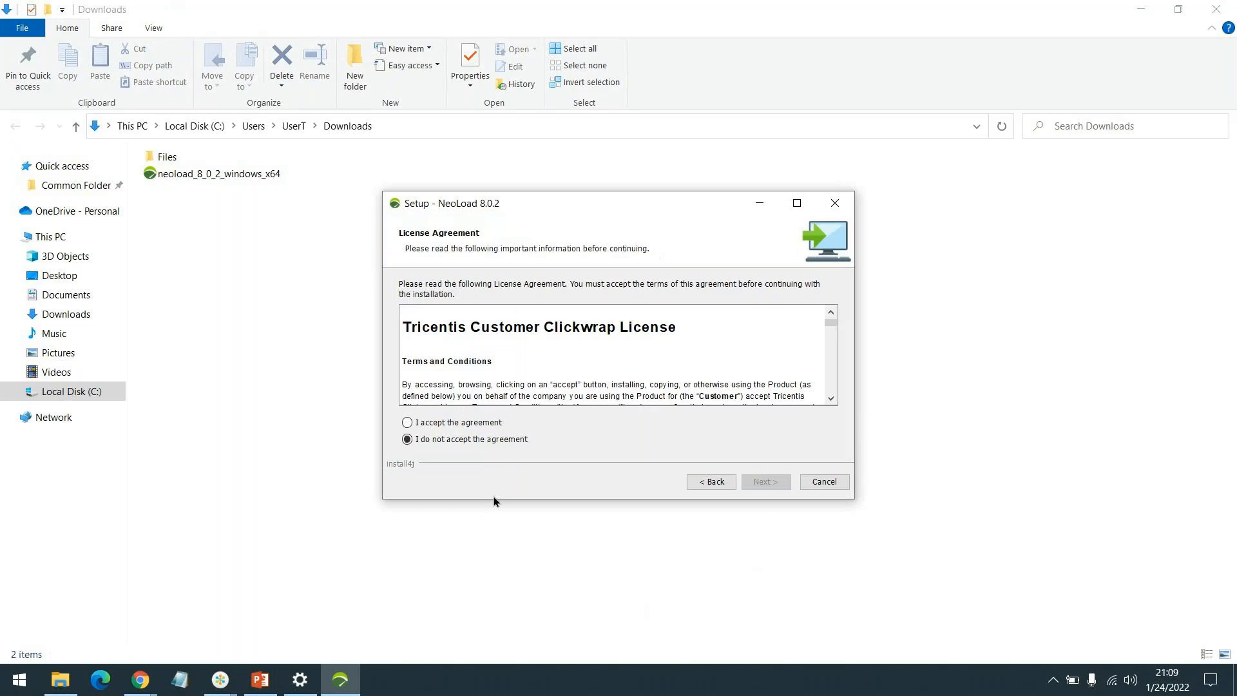
Accept the NeoLoad licence agreement.
{"action": "left_click", "coordinate": [452, 422]}
{"action": "scroll", "coordinate": [645, 348], "scroll_direction": "down", "scroll_amount": 6}
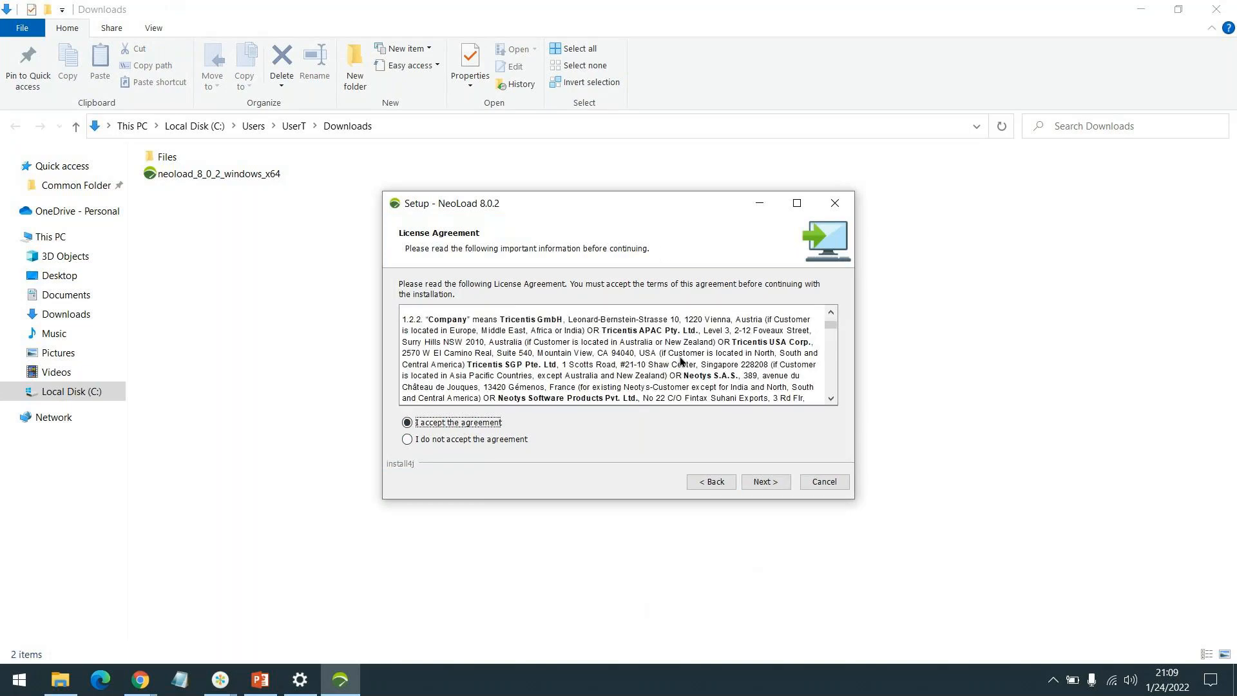
{"action": "left_click", "coordinate": [765, 481]}
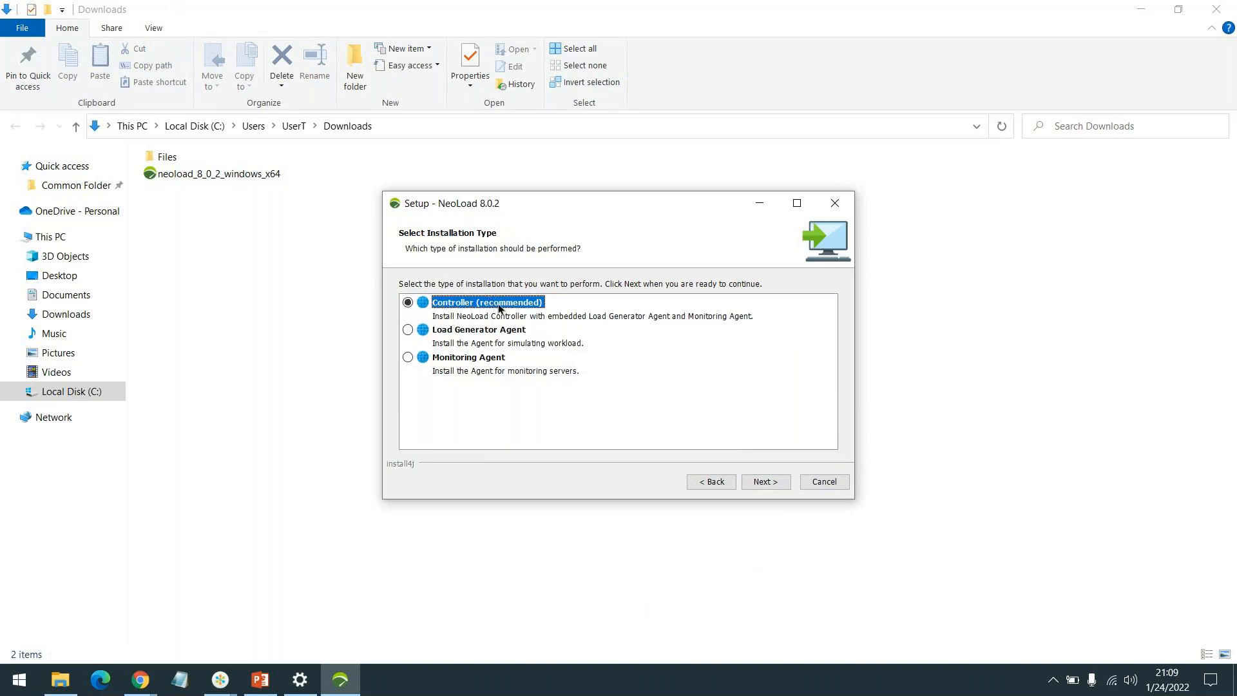
Keep Controller install, Wan Emulation, C:\Program Files\NeoLoad 8.0 and the NeoLoad 8.0 shortcut folder.
{"action": "left_click", "coordinate": [763, 485]}
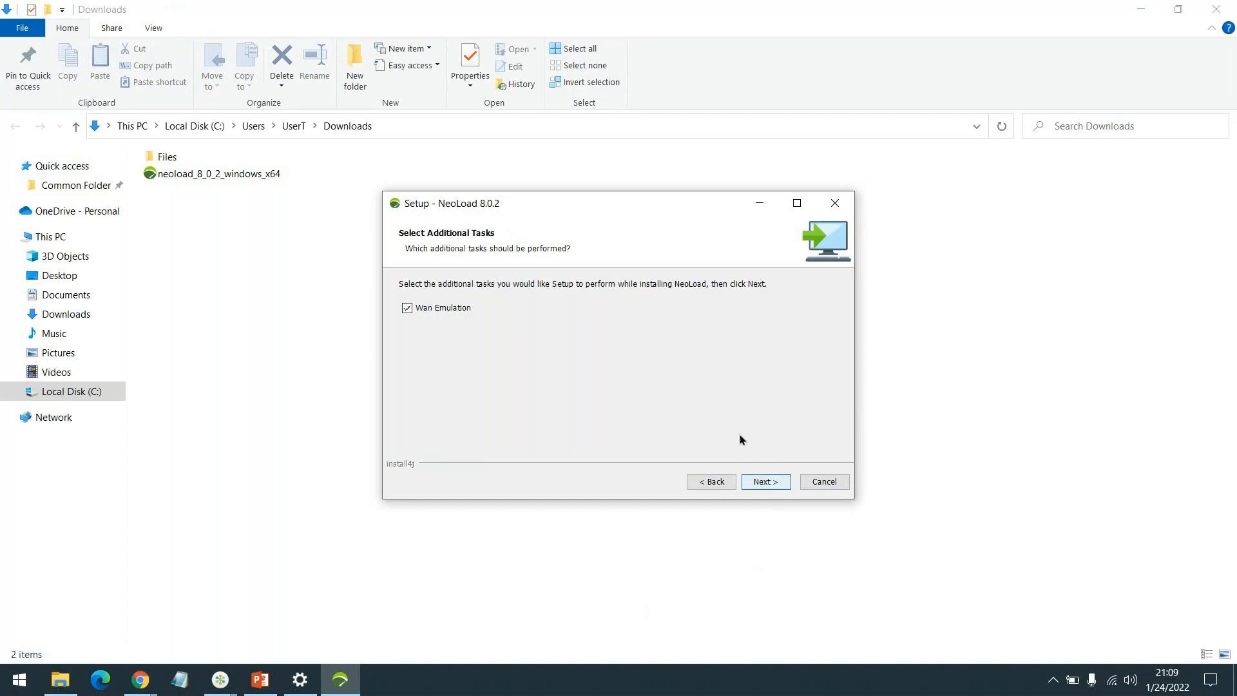
{"action": "left_click", "coordinate": [763, 482]}
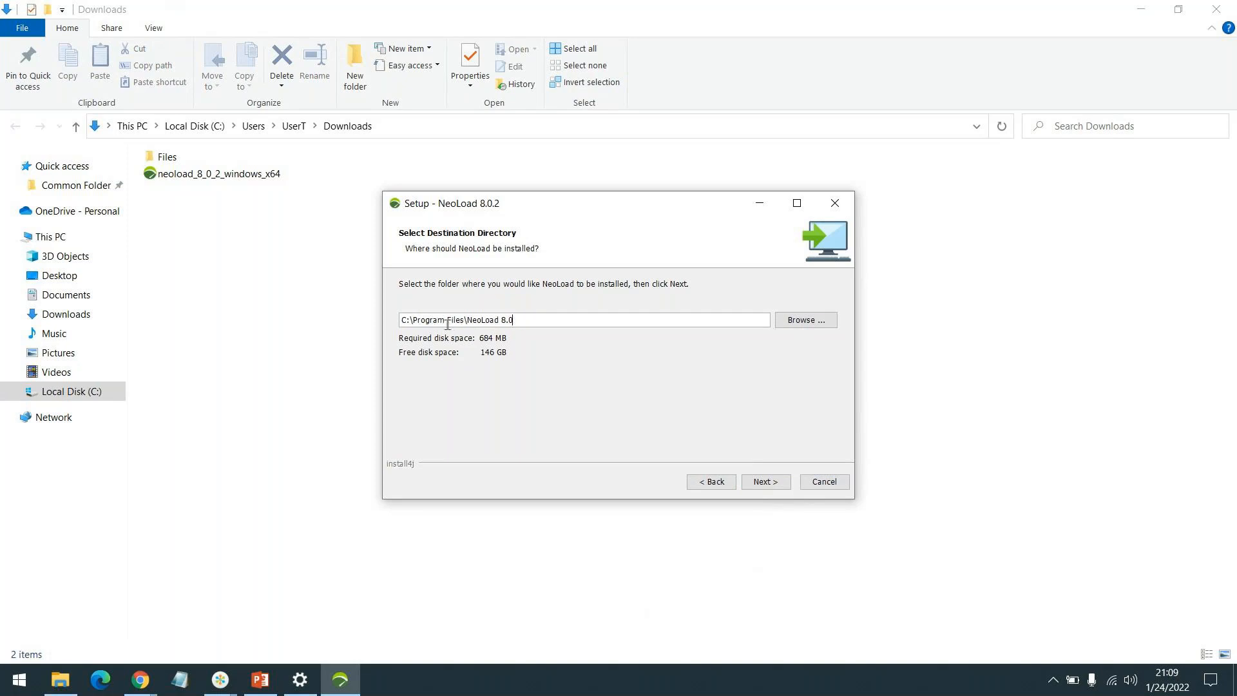
{"action": "left_click", "coordinate": [765, 482]}
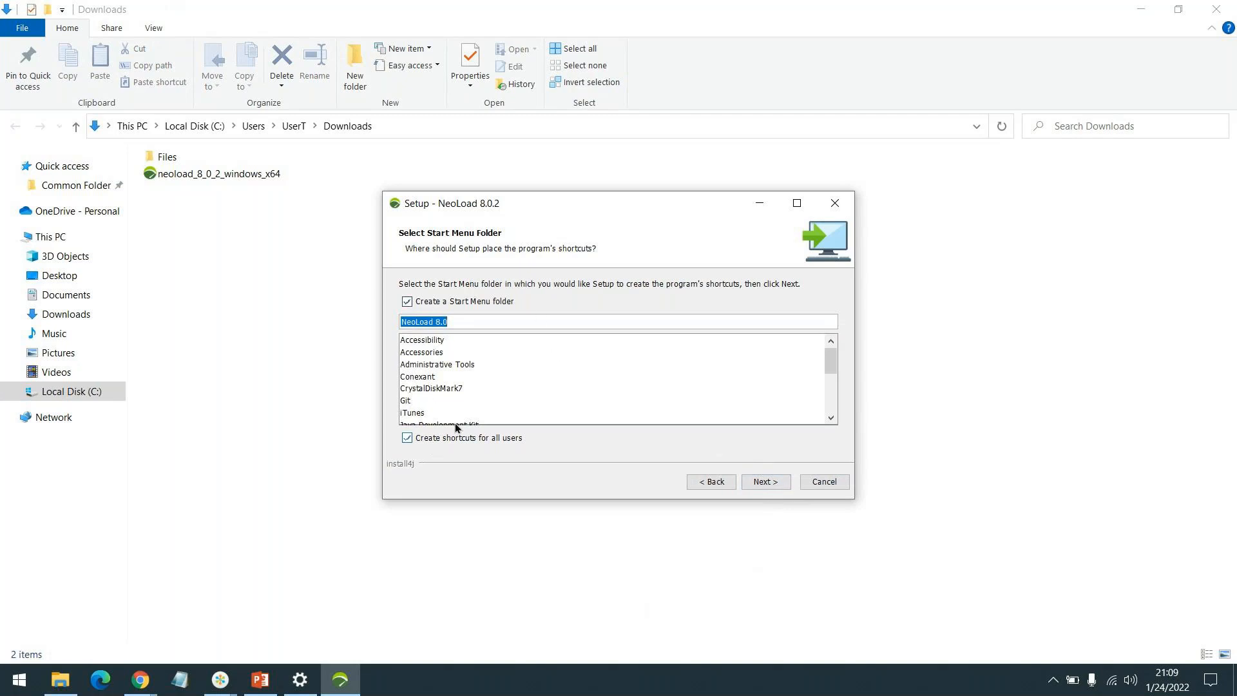
{"action": "left_click", "coordinate": [766, 482]}
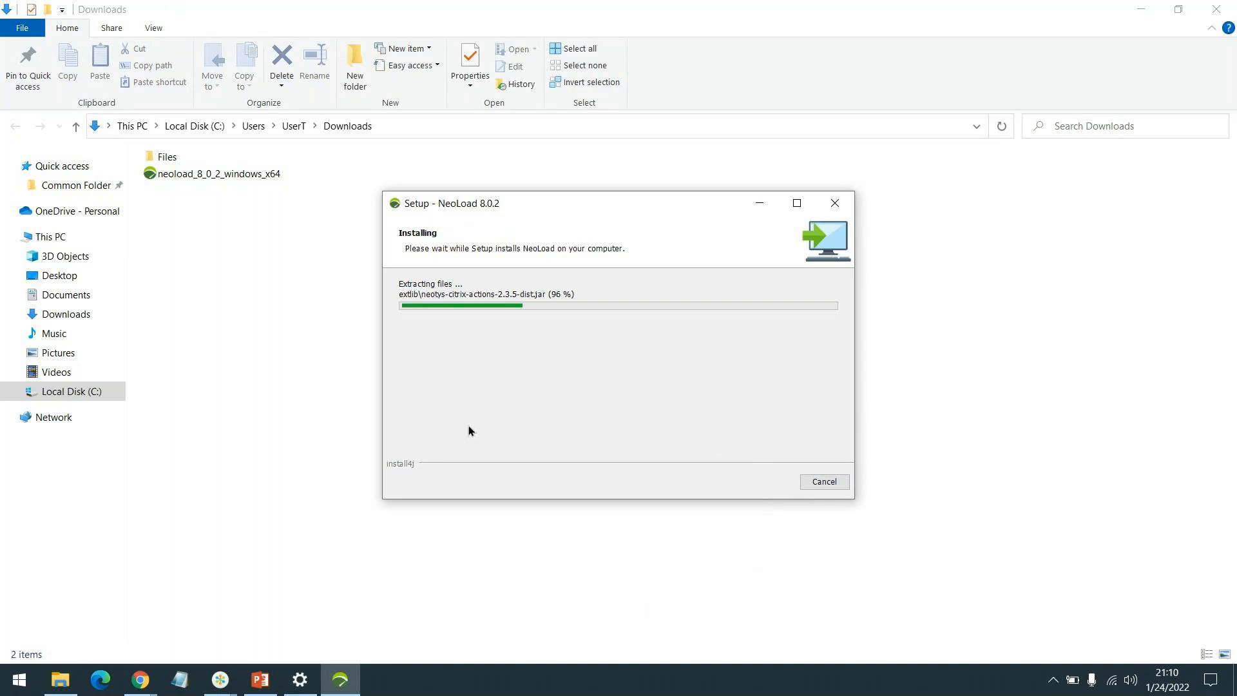
Check a GoTo window, dismiss the notification, then minimize and restore the installer to check progress.
{"action": "left_click", "coordinate": [220, 681]}
{"action": "left_click", "coordinate": [306, 609]}
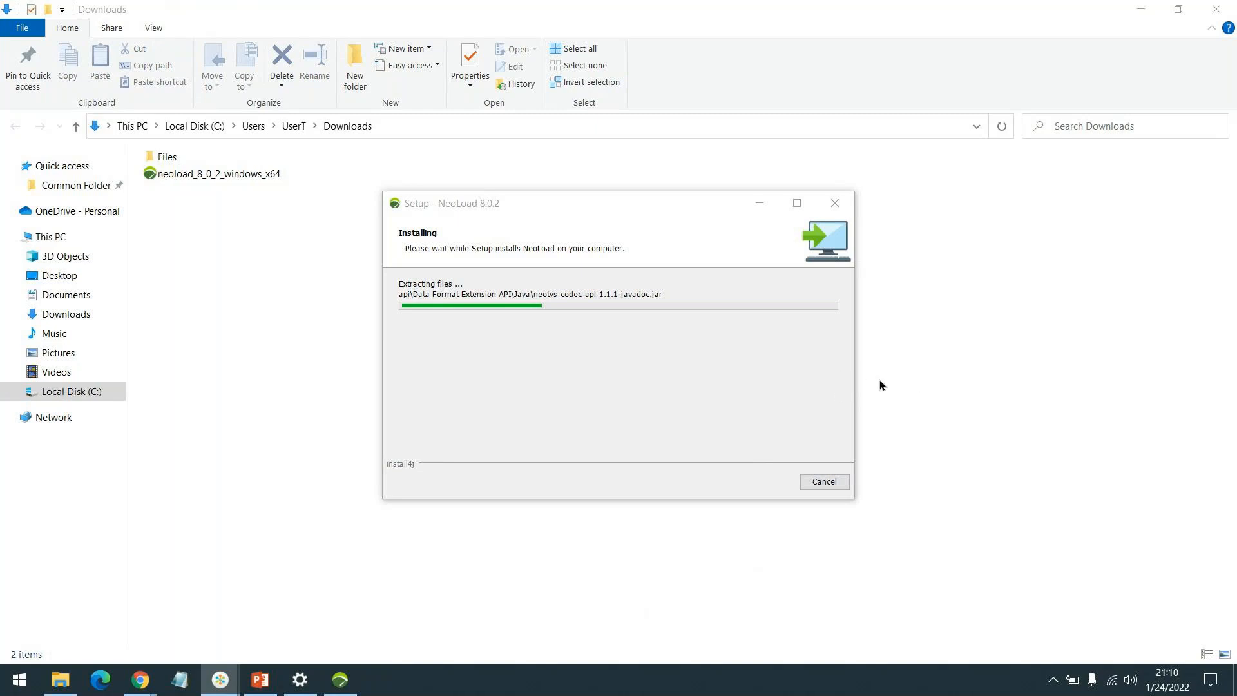
{"action": "left_click", "coordinate": [340, 680]}
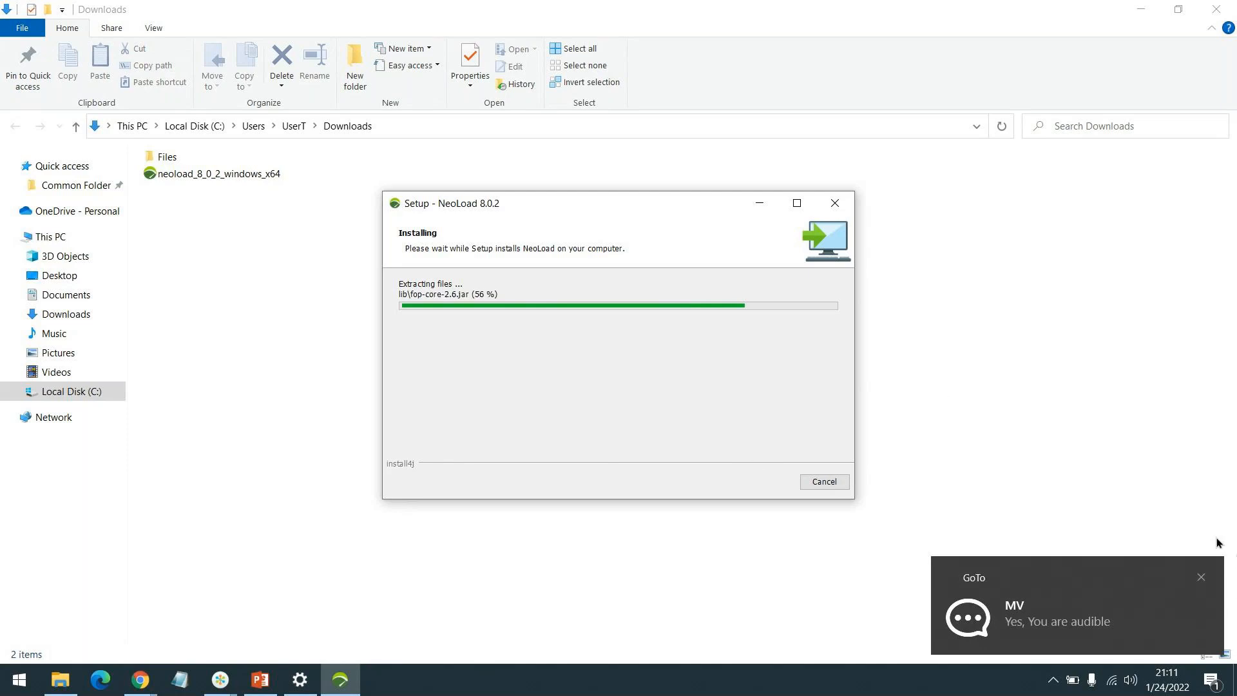
{"action": "left_click", "coordinate": [1200, 580]}
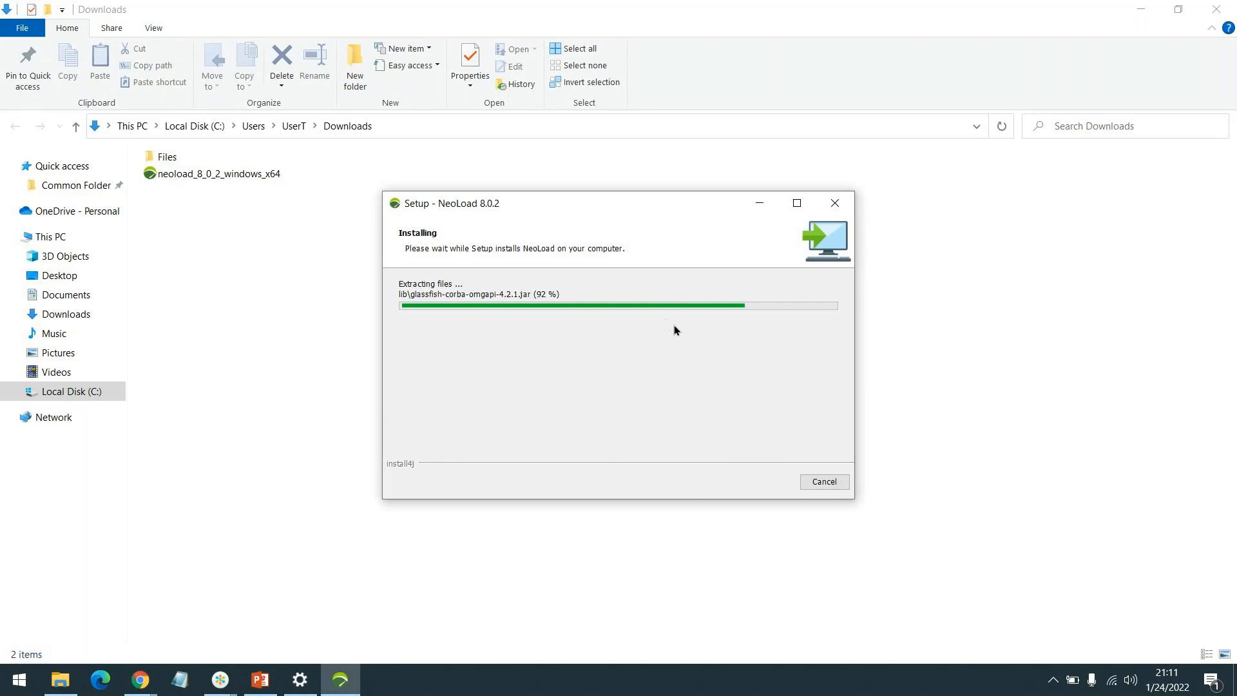
{"action": "left_click", "coordinate": [757, 204]}
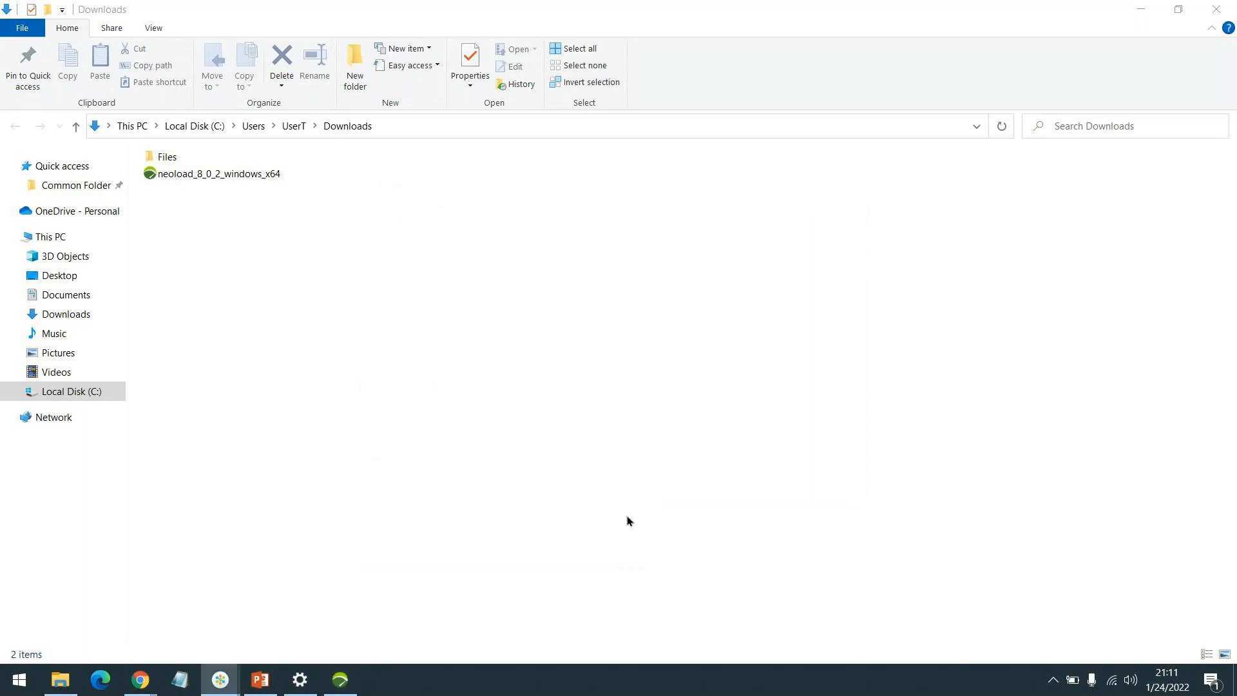
{"action": "left_click", "coordinate": [341, 679]}
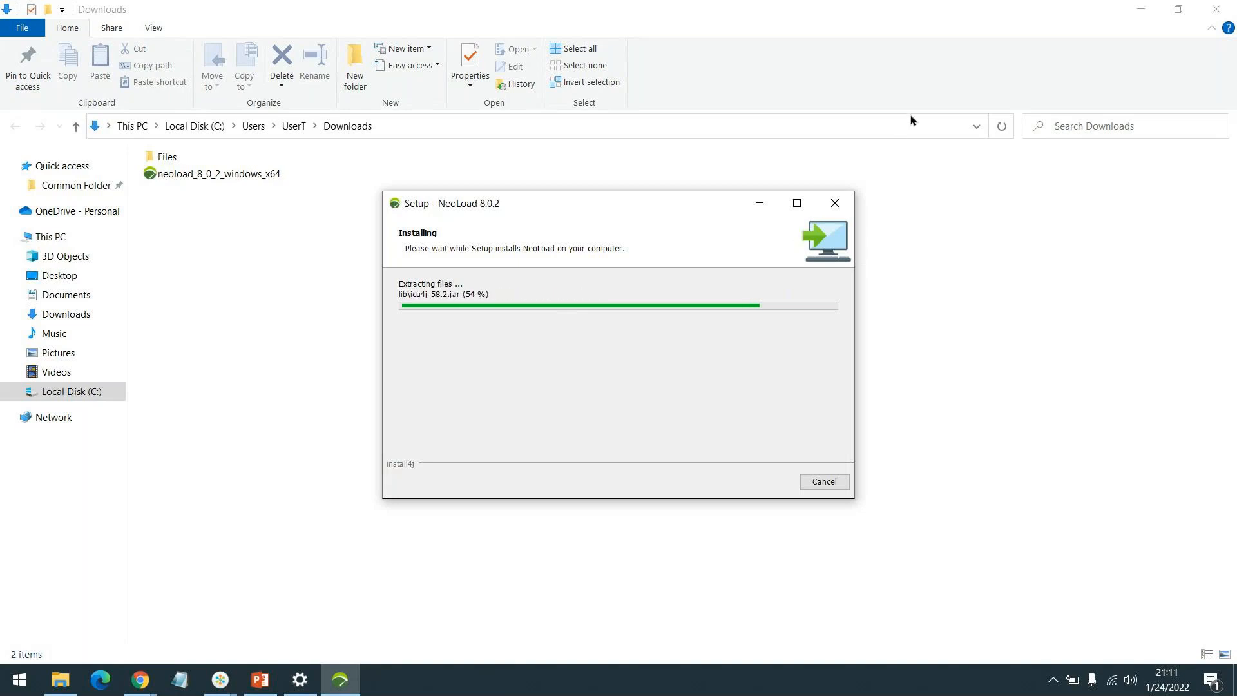
Minimize File Explorer while the NeoLoad installation finishes.
{"action": "left_click", "coordinate": [1141, 9]}
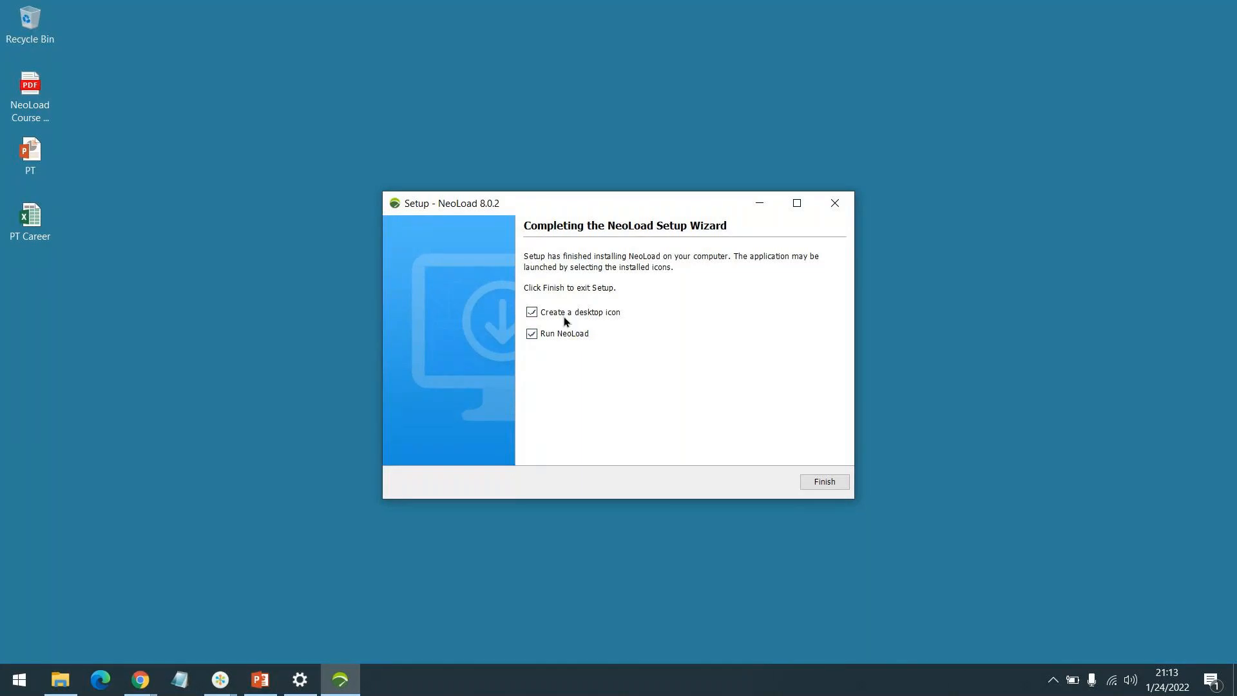
Finish the wizard to launch NeoLoad 8.0 and allow it through the Windows firewall.
{"action": "left_click", "coordinate": [824, 481]}
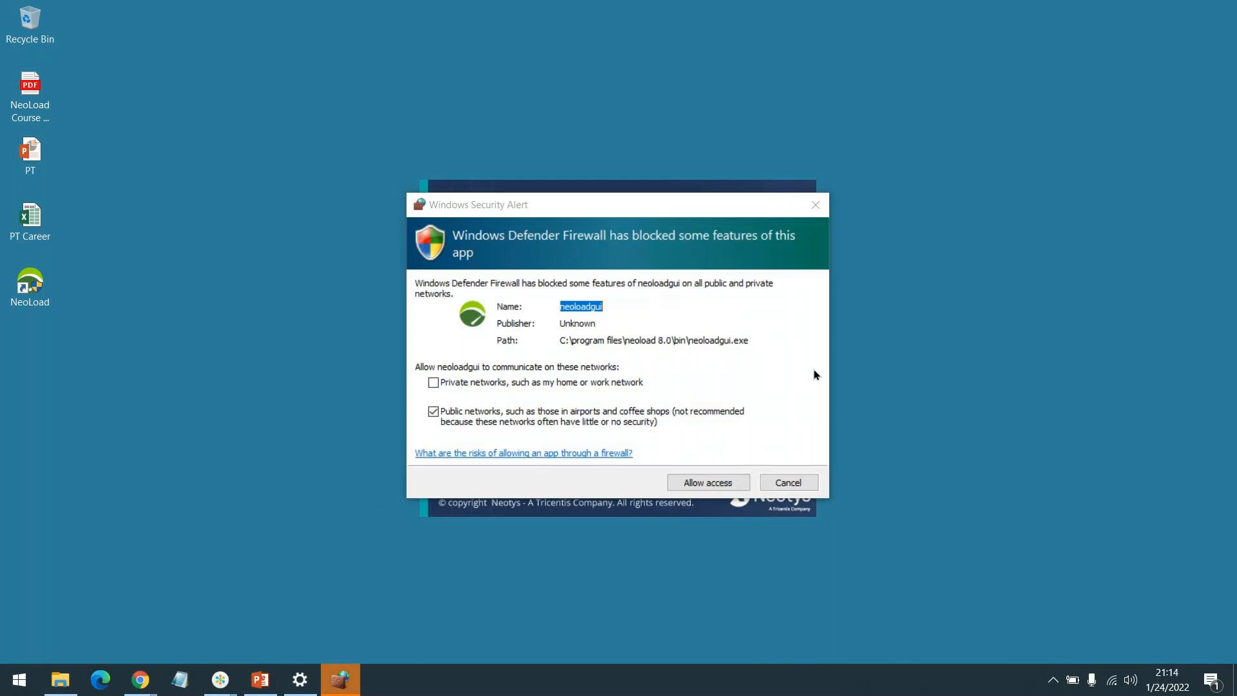
{"action": "left_click", "coordinate": [713, 484]}
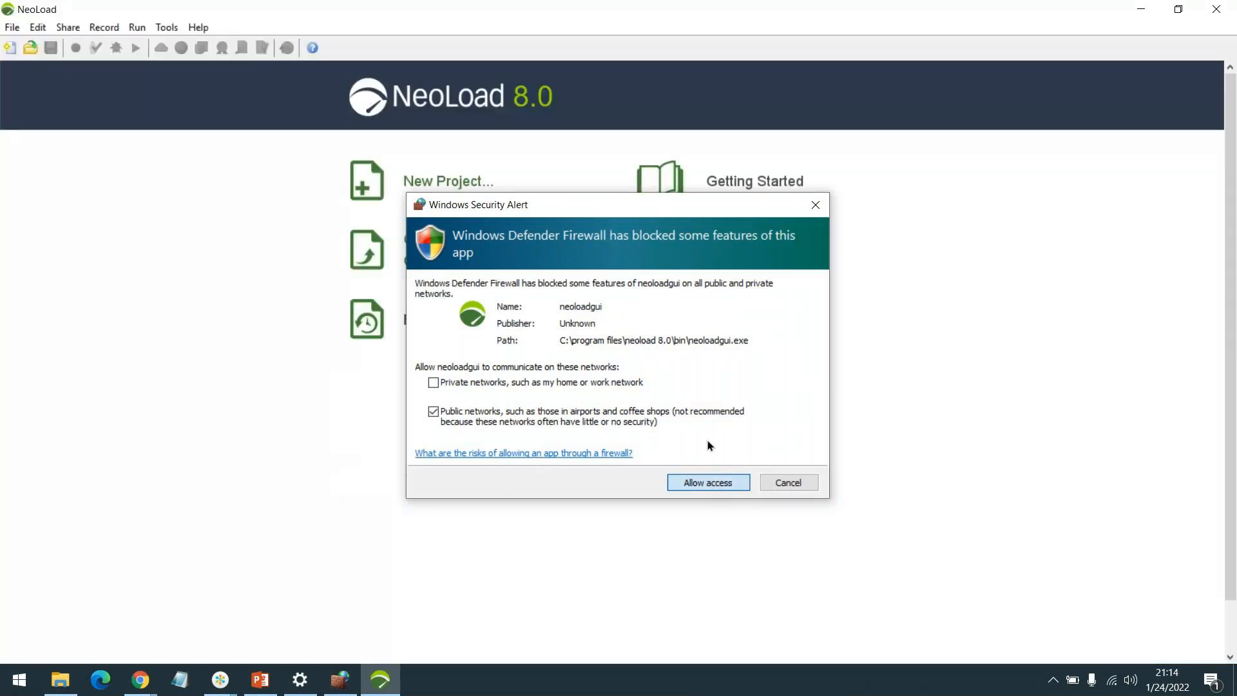
{"action": "left_click", "coordinate": [697, 483]}
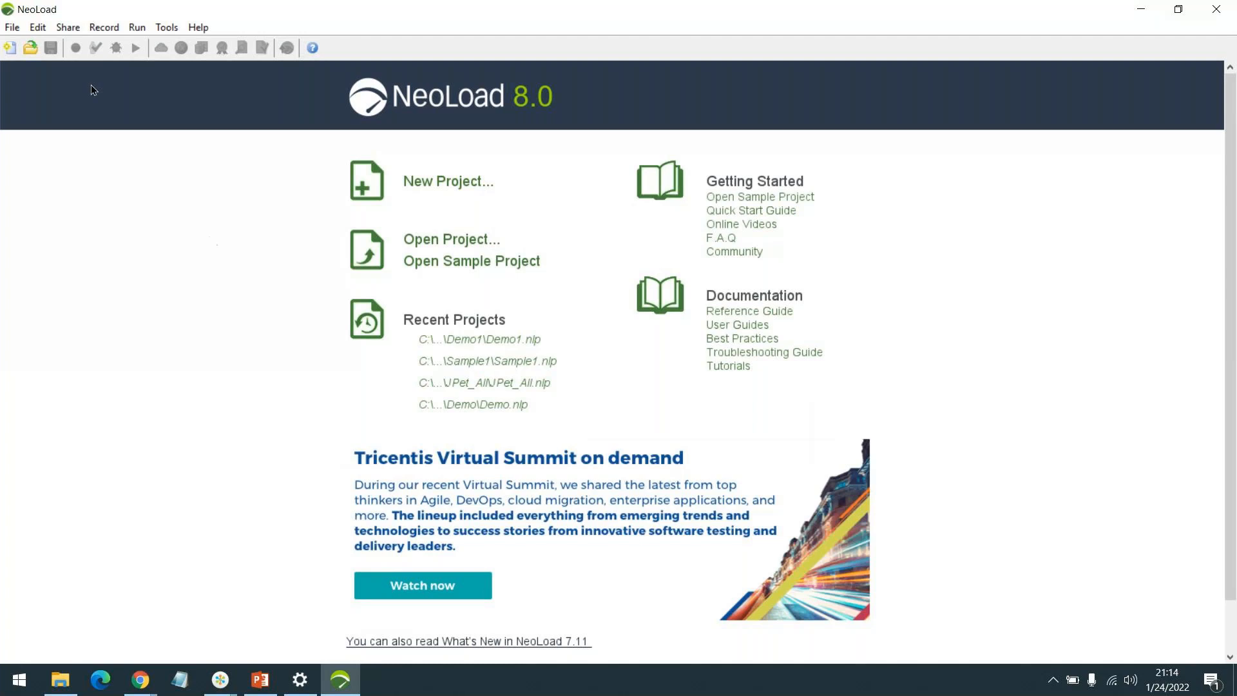
Open NewProject1.nlp from the NewProject1 folder and collapse the Actions panel.
{"action": "left_click", "coordinate": [31, 48]}
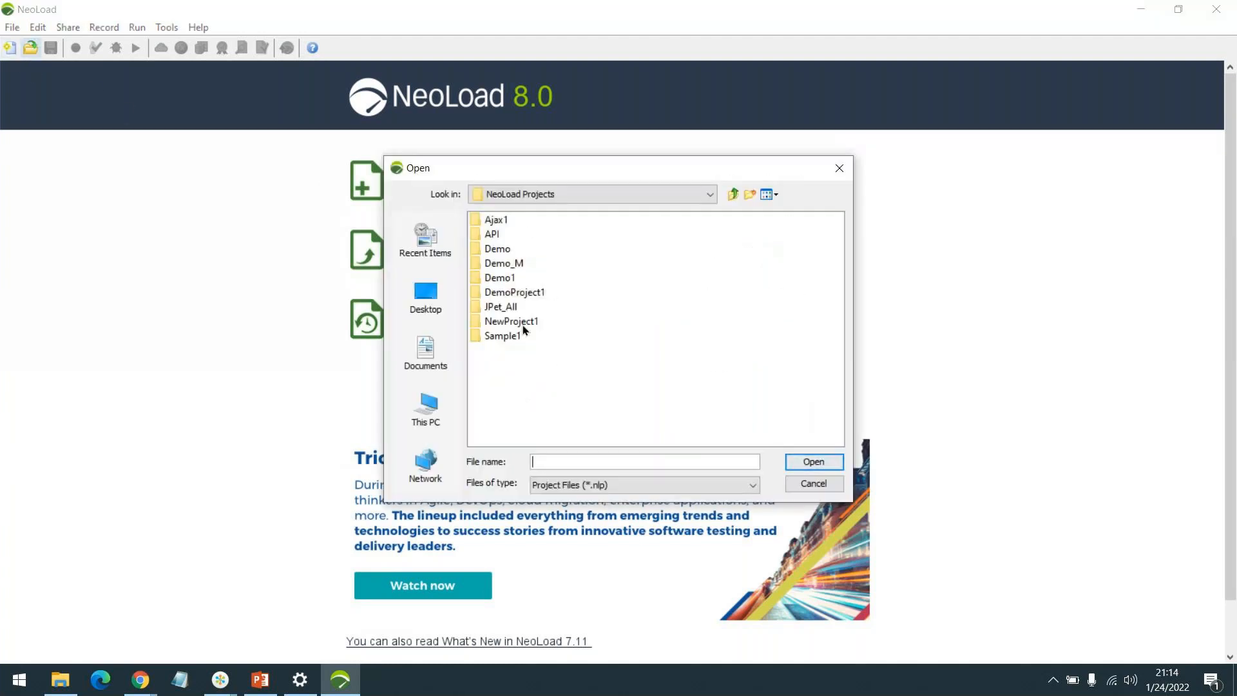
{"action": "double_click", "coordinate": [504, 322]}
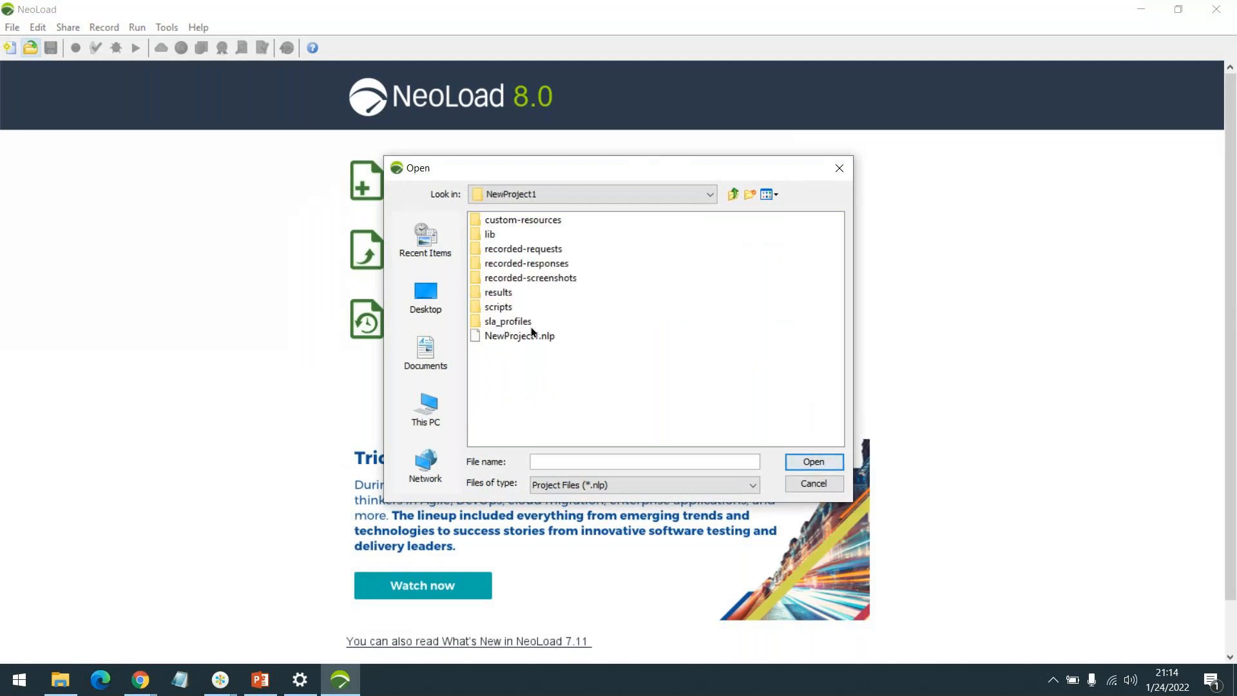
{"action": "double_click", "coordinate": [525, 336]}
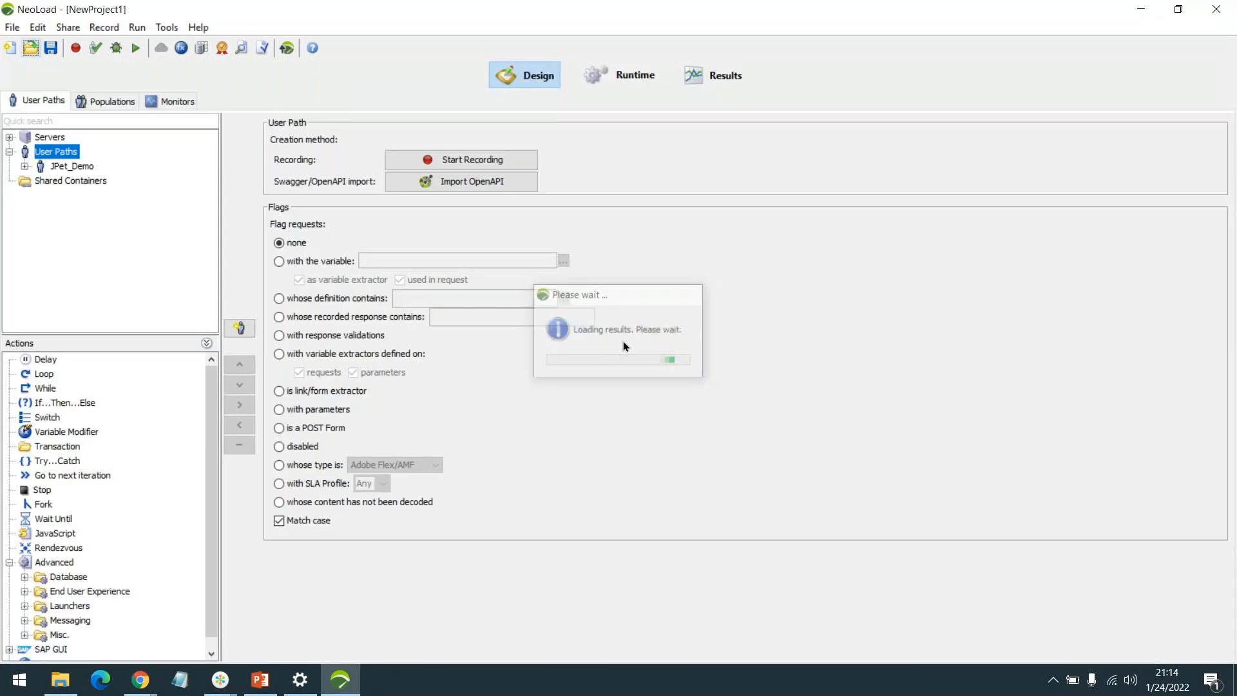
{"action": "left_click", "coordinate": [205, 343]}
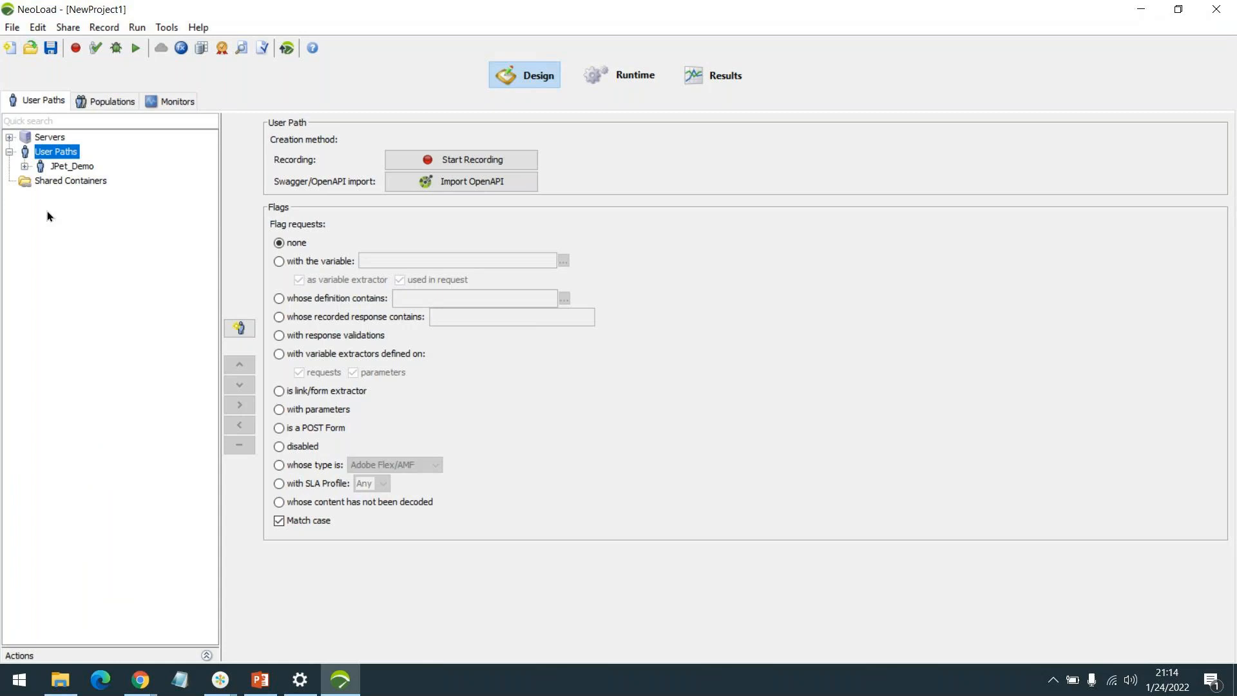
{"action": "left_click", "coordinate": [25, 167]}
{"action": "left_click", "coordinate": [40, 195]}
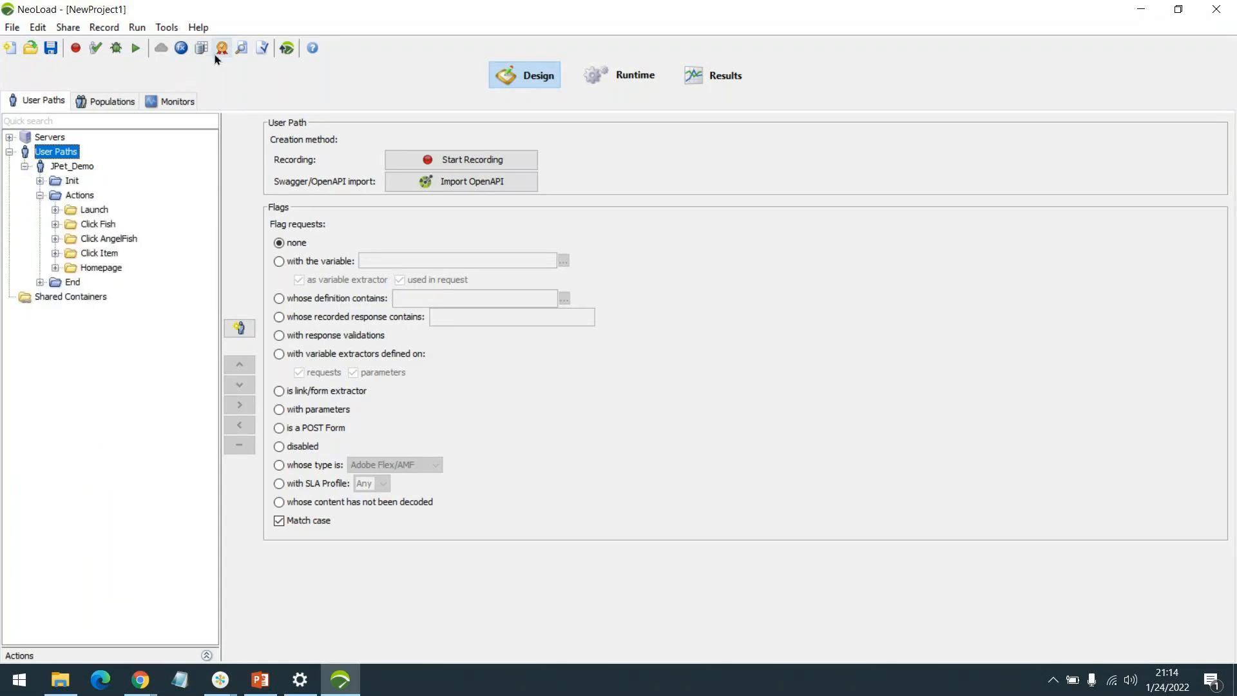
{"action": "left_click", "coordinate": [191, 29]}
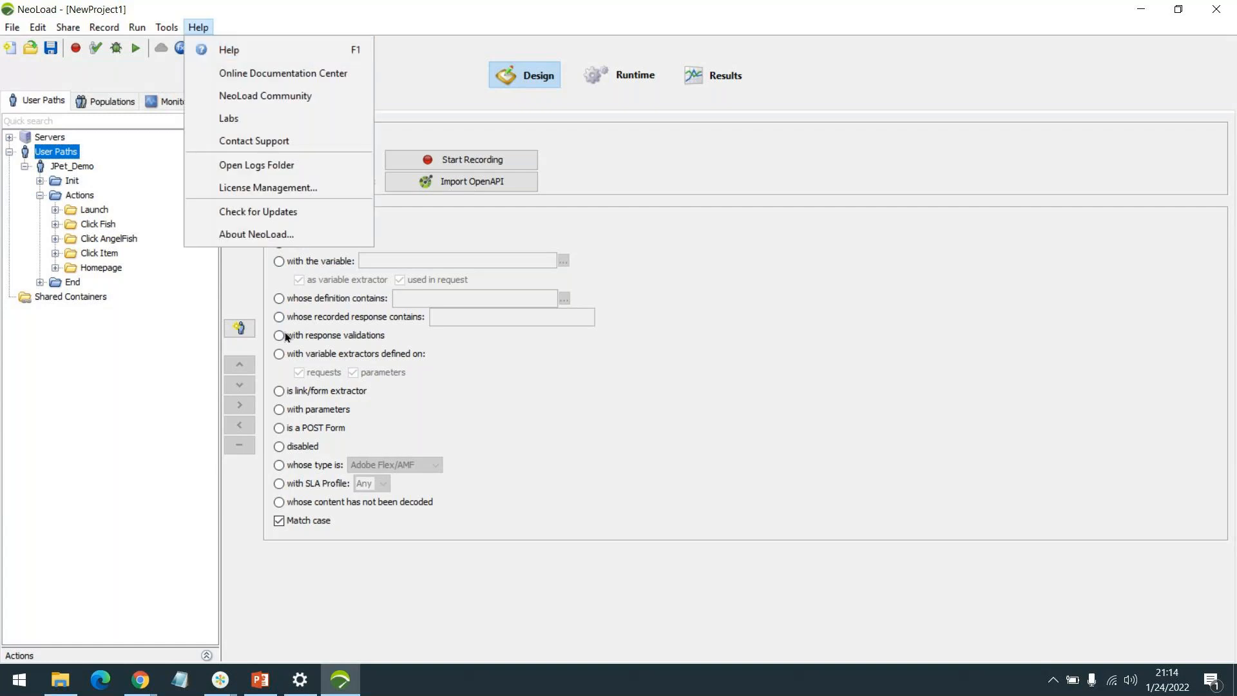
{"action": "left_click", "coordinate": [249, 230]}
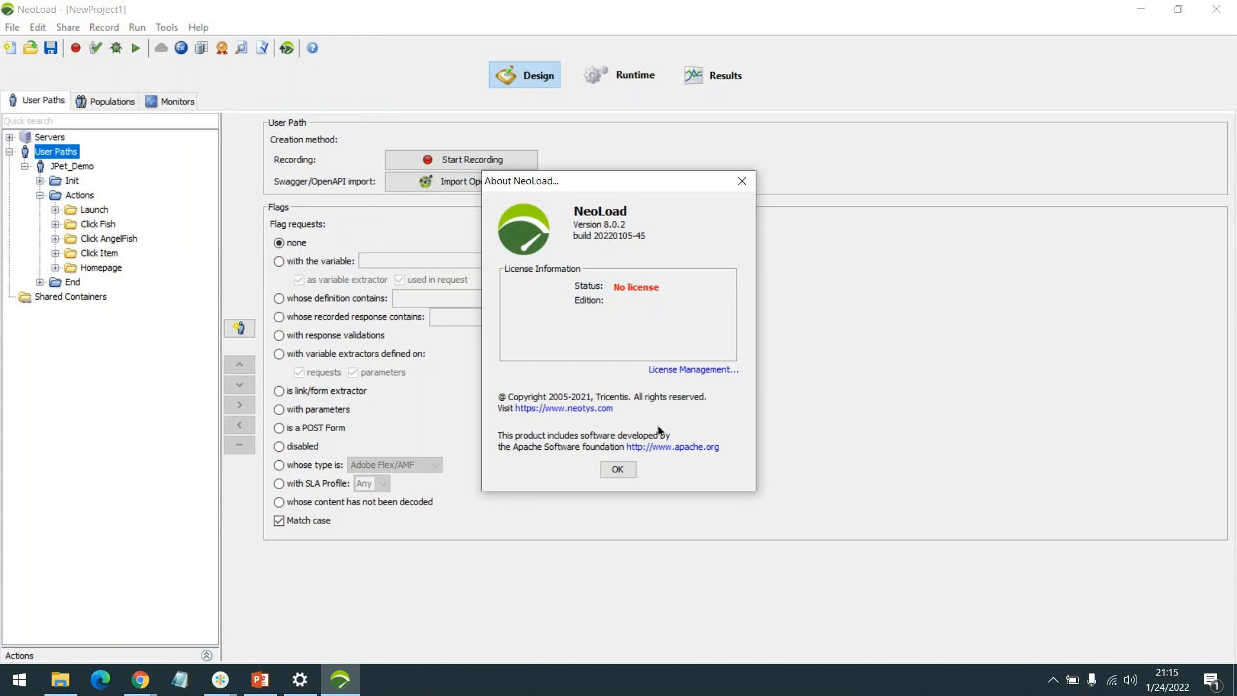
{"action": "left_click", "coordinate": [616, 470]}
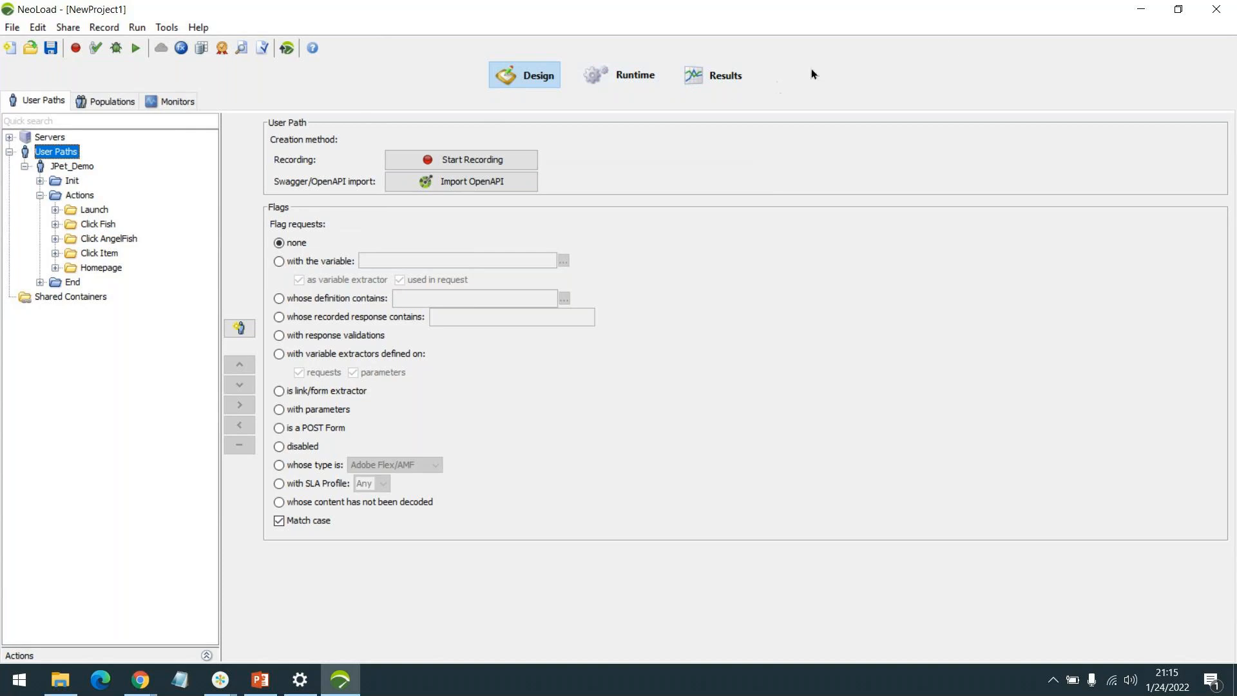
Present the PT deck from slide 21, Response Code, advancing to the status code explanation.
{"action": "left_click", "coordinate": [1135, 7]}
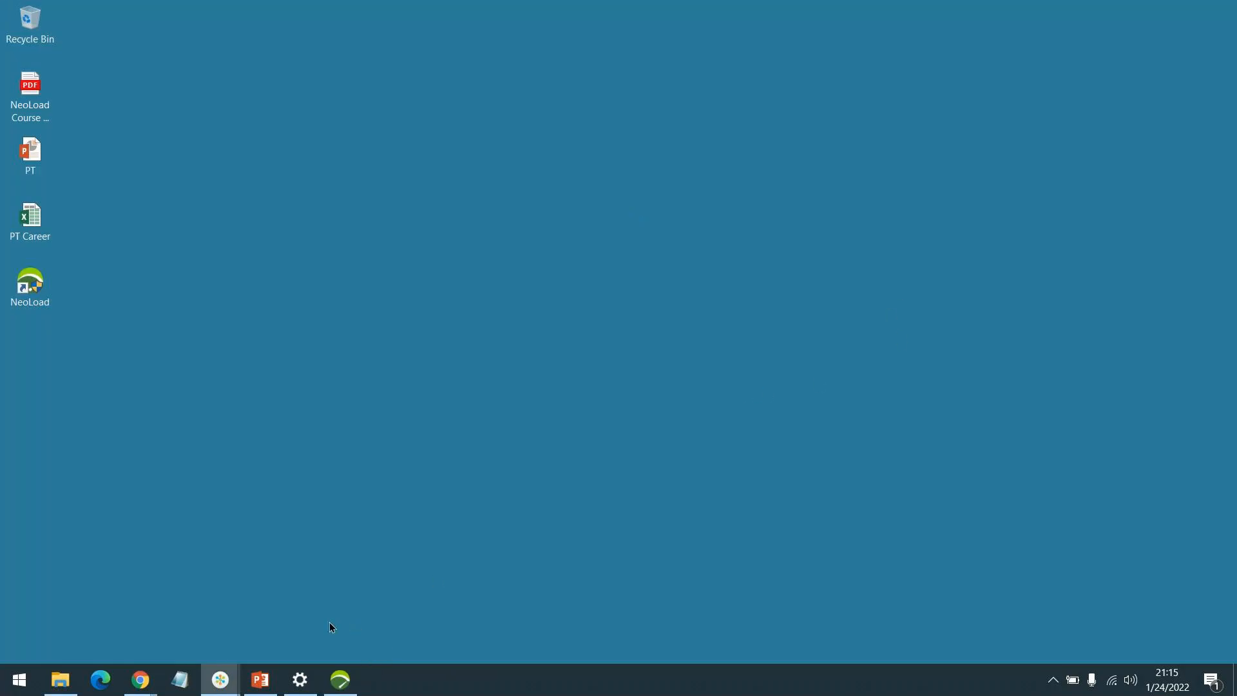
{"action": "left_click", "coordinate": [260, 680]}
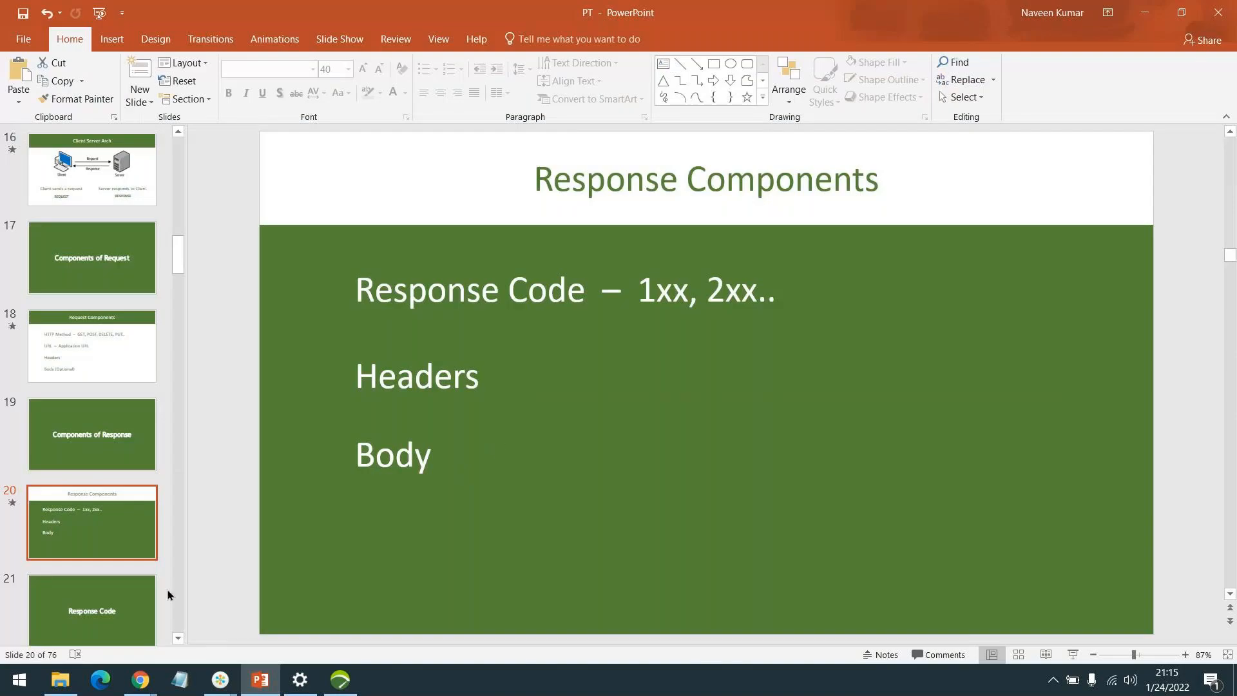
{"action": "left_click", "coordinate": [129, 603]}
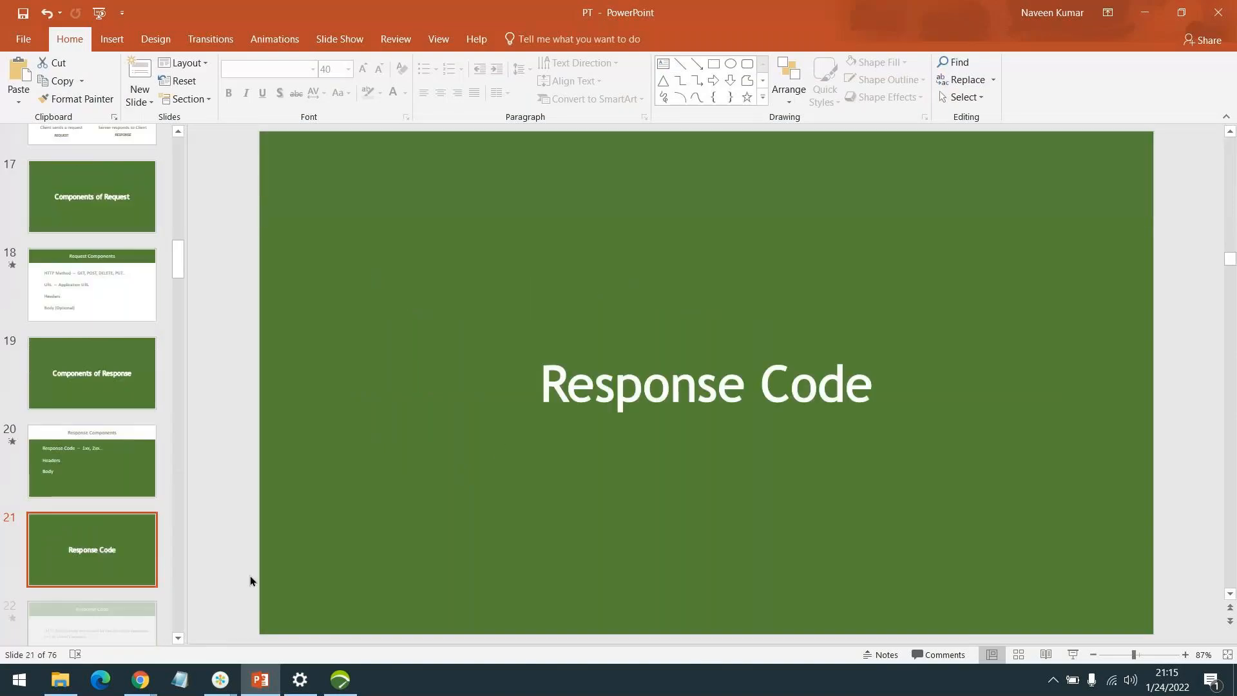
{"action": "left_click", "coordinate": [1082, 650]}
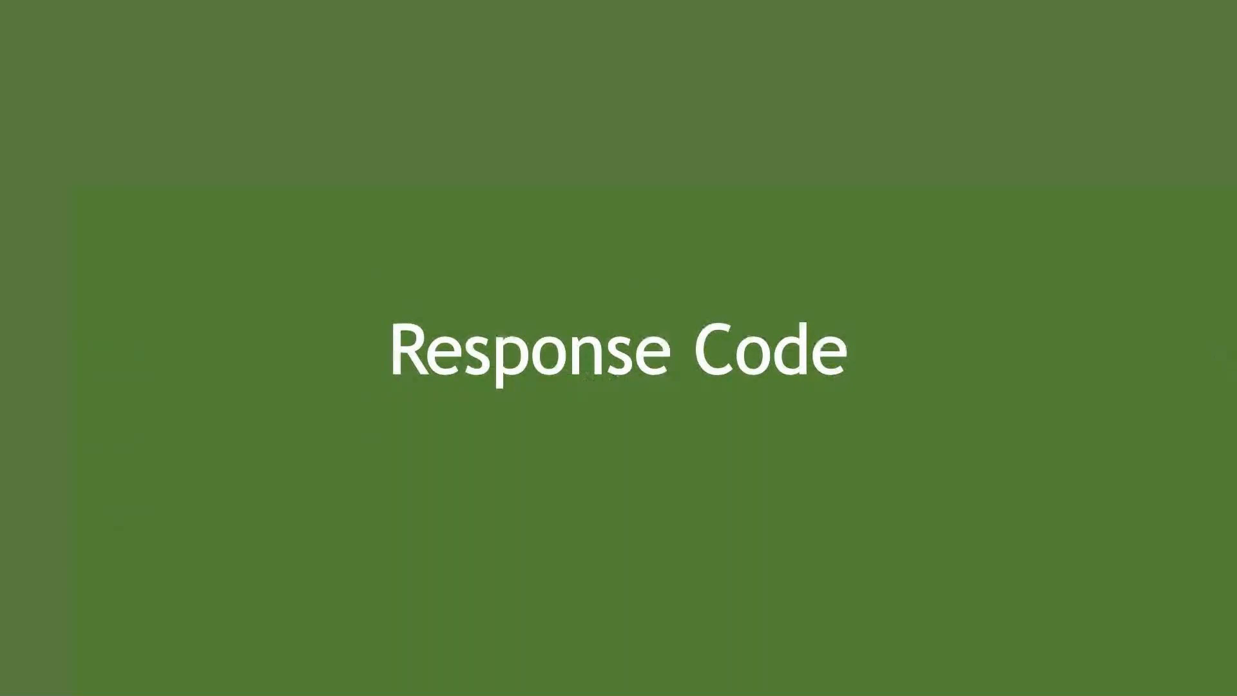
{"action": "key", "text": "Right"}
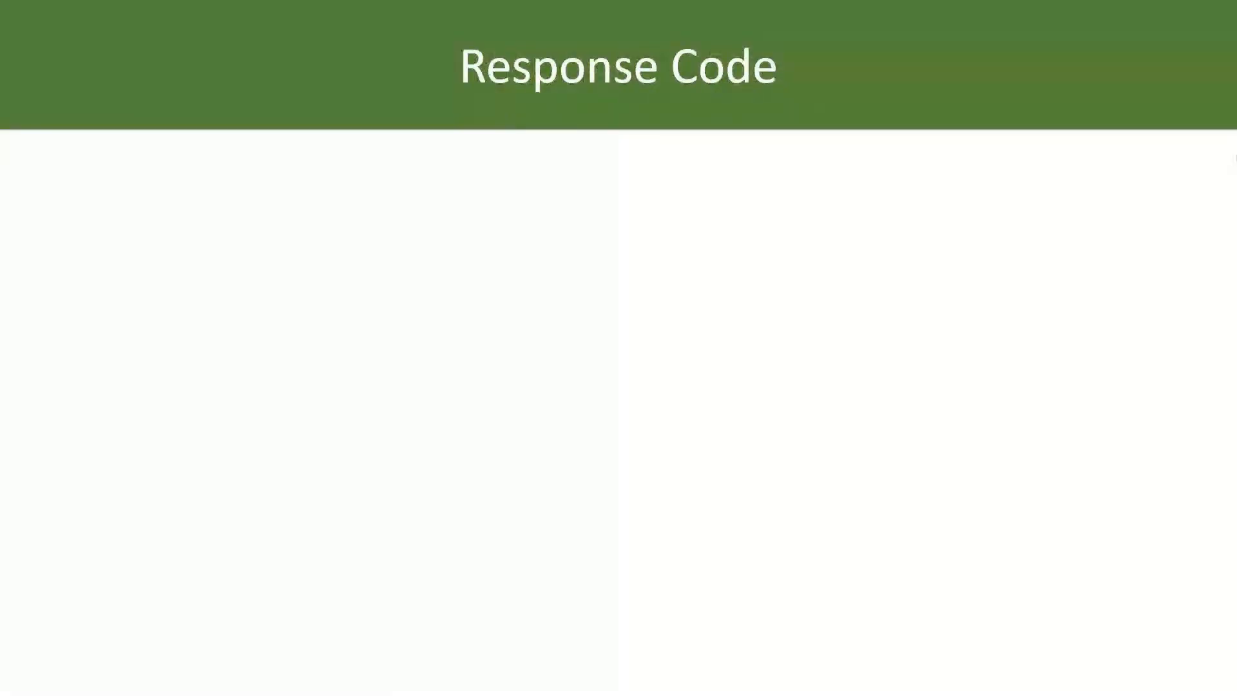
{"action": "key", "text": "Right"}
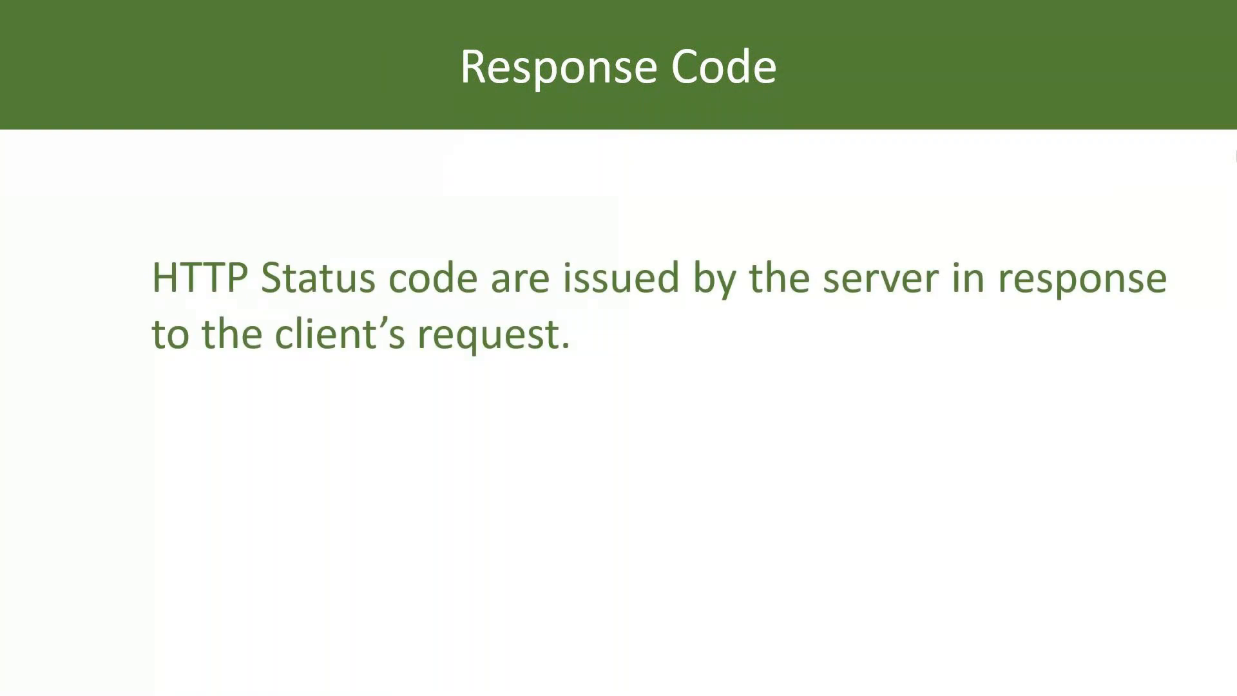
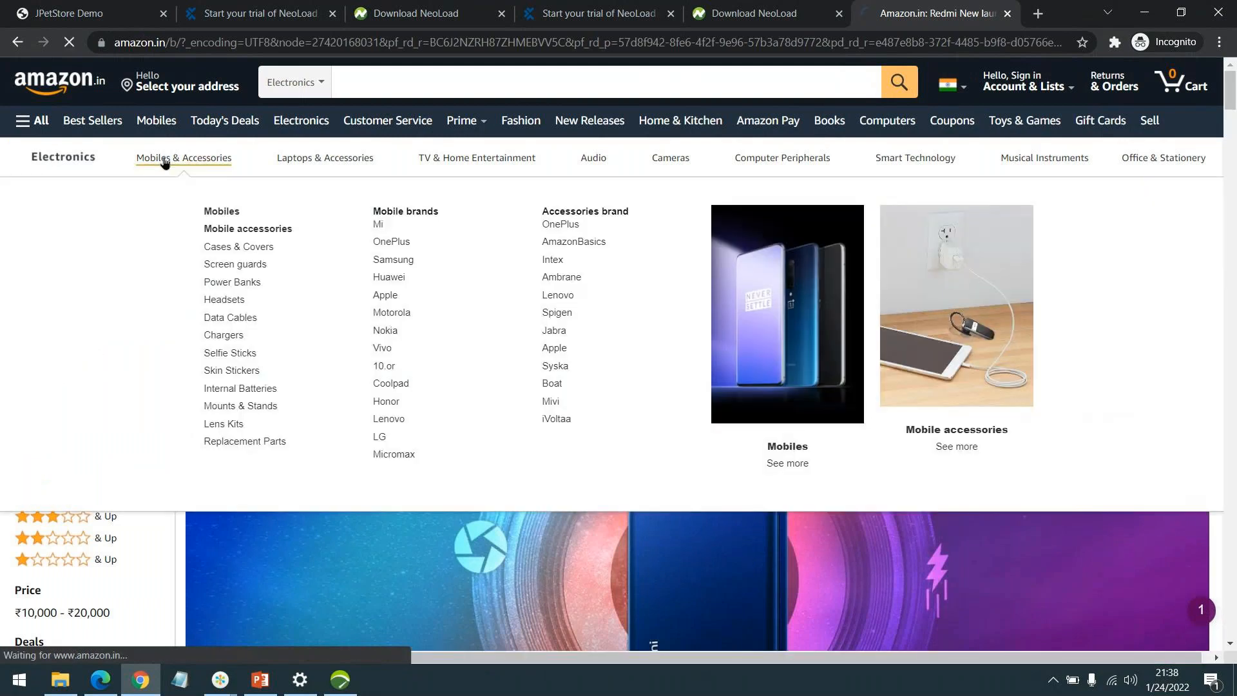
Browse the Mobiles & Accessories store page, then go to Today's Deals.
{"action": "left_click", "coordinate": [173, 158]}
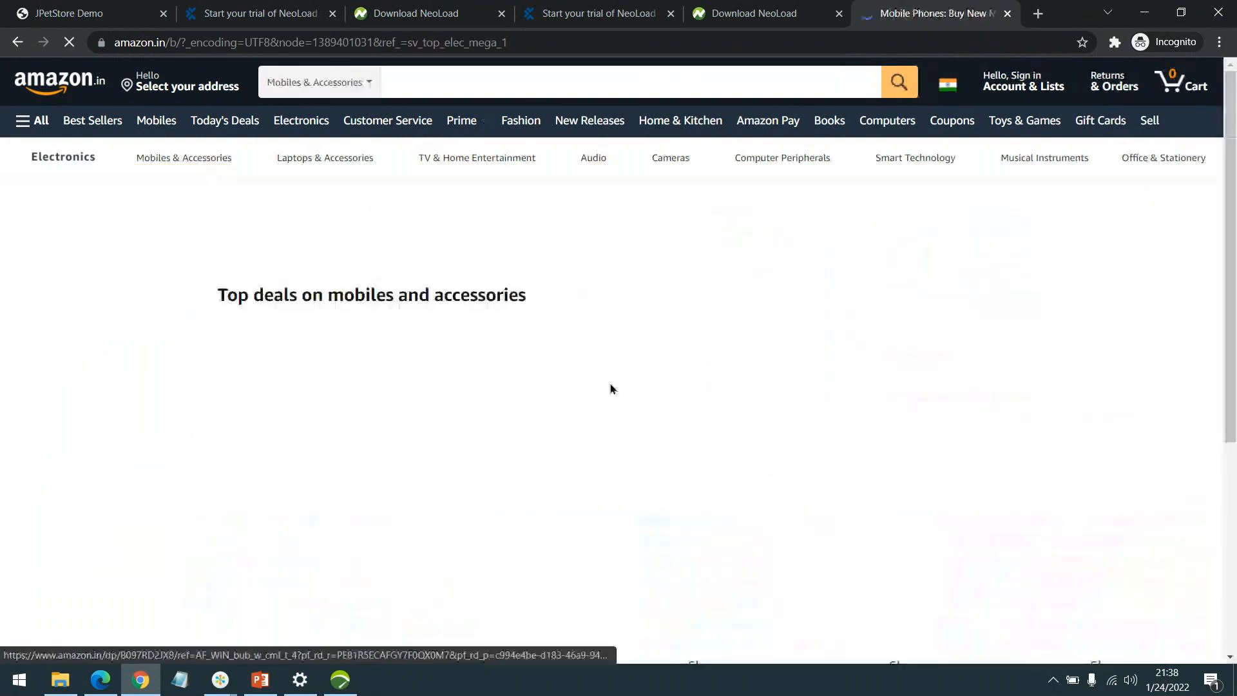
{"action": "scroll", "coordinate": [720, 324], "scroll_direction": "down", "scroll_amount": 4}
{"action": "scroll", "coordinate": [720, 324], "scroll_direction": "down", "scroll_amount": 5}
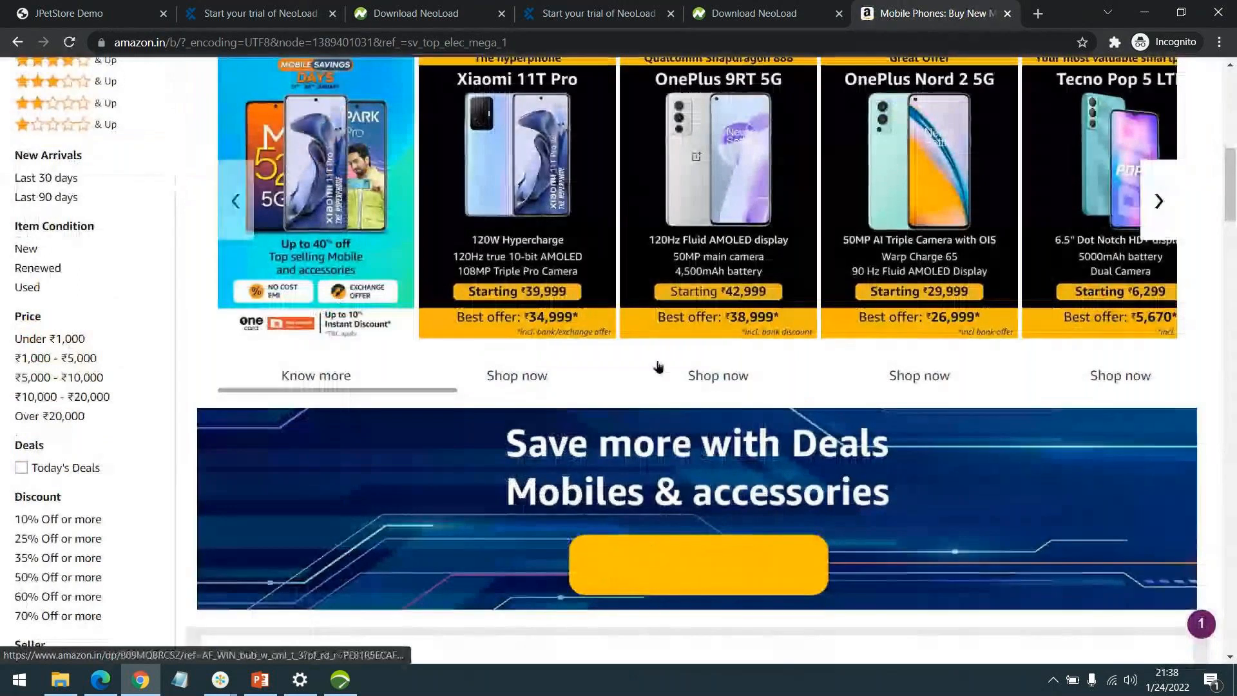
{"action": "scroll", "coordinate": [658, 365], "scroll_direction": "down", "scroll_amount": 8}
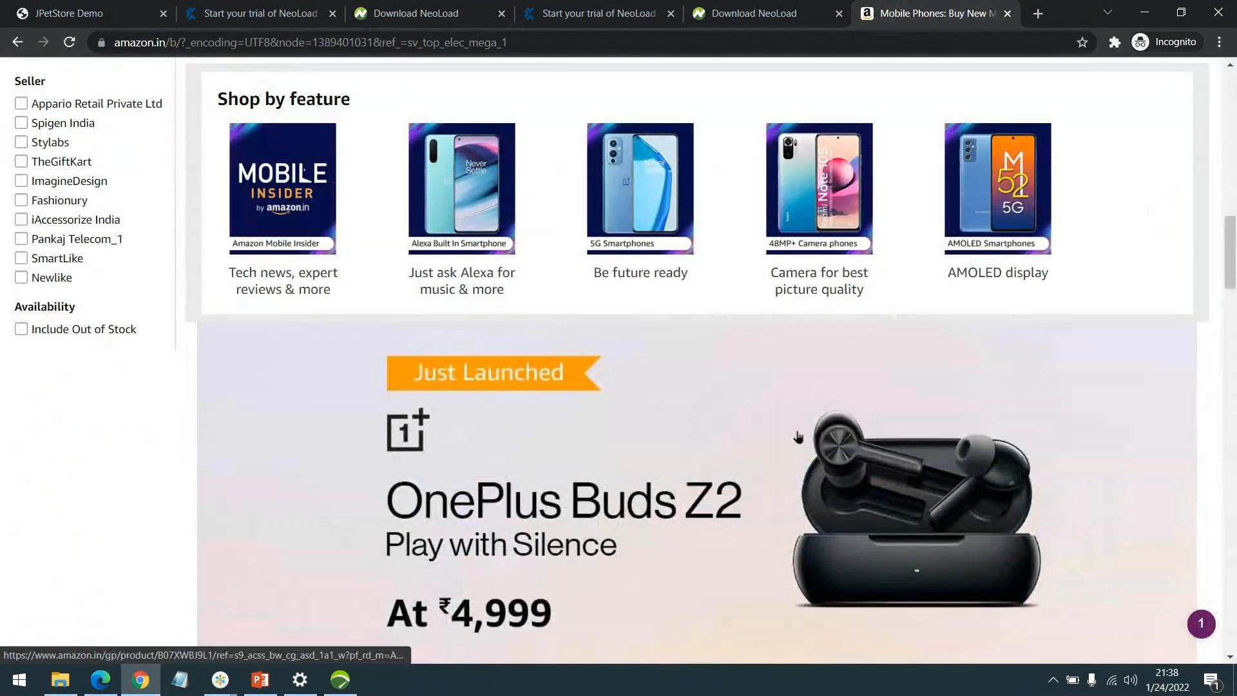
{"action": "scroll", "coordinate": [757, 326], "scroll_direction": "down", "scroll_amount": 5}
{"action": "scroll", "coordinate": [781, 434], "scroll_direction": "up", "scroll_amount": 8}
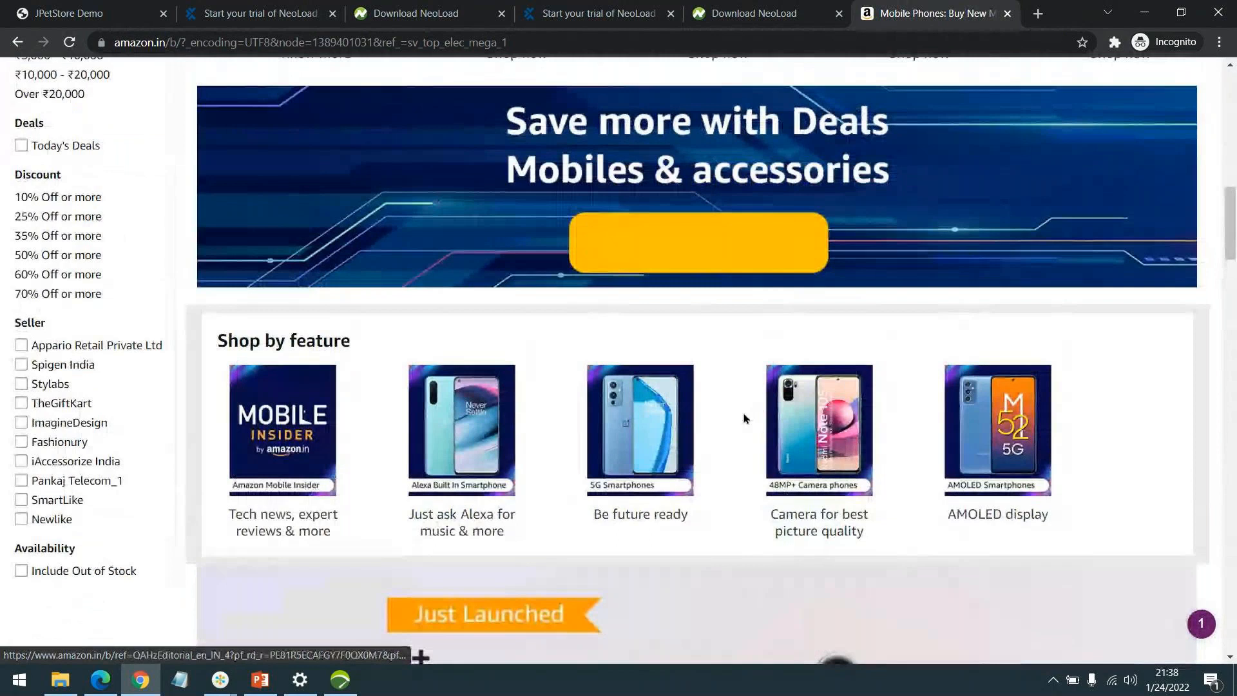
{"action": "scroll", "coordinate": [652, 318], "scroll_direction": "down", "scroll_amount": 3}
{"action": "scroll", "coordinate": [635, 316], "scroll_direction": "up", "scroll_amount": 4}
{"action": "scroll", "coordinate": [634, 317], "scroll_direction": "up", "scroll_amount": 15}
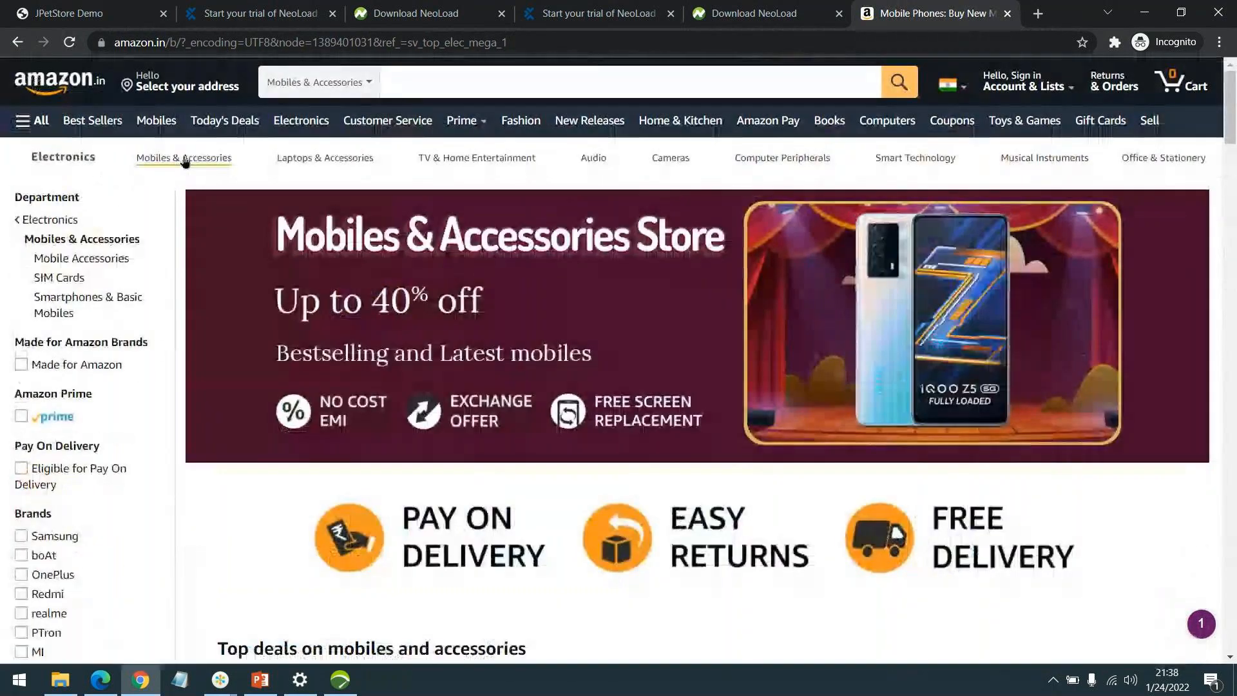
{"action": "left_click", "coordinate": [244, 123]}
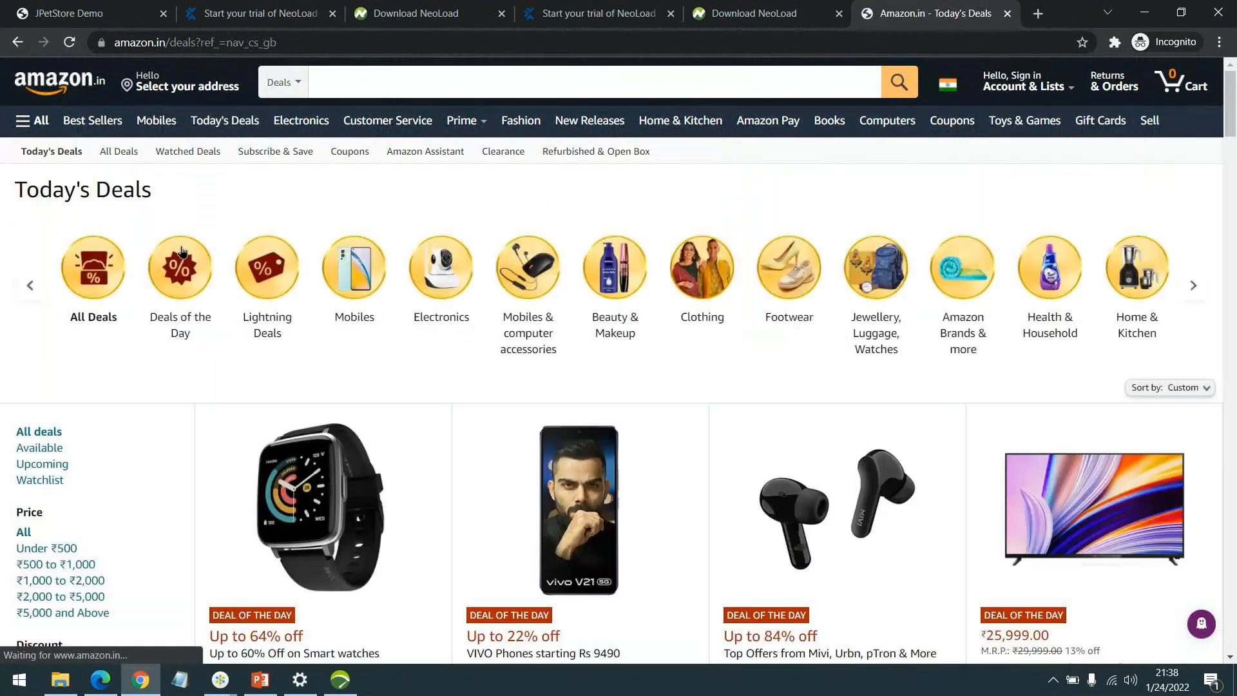
Scroll through the Today's Deals listings and filter them to Home & Kitchen.
{"action": "scroll", "coordinate": [709, 251], "scroll_direction": "down", "scroll_amount": 3}
{"action": "scroll", "coordinate": [702, 250], "scroll_direction": "down", "scroll_amount": 5}
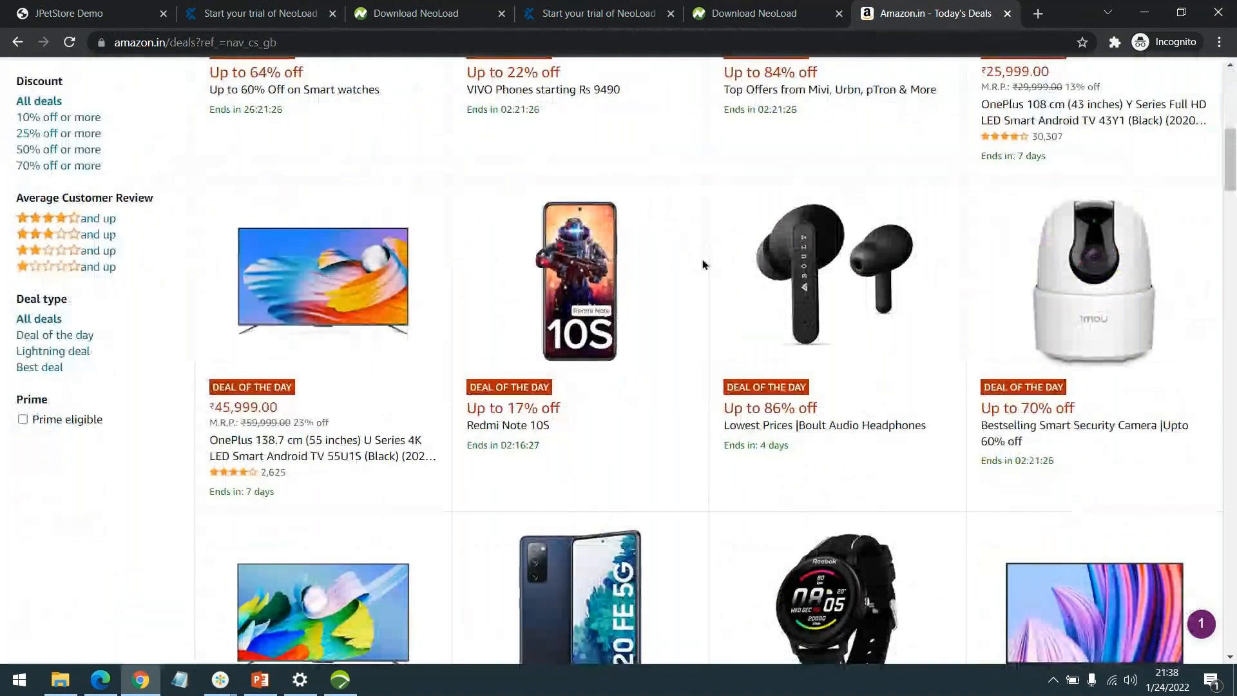
{"action": "scroll", "coordinate": [707, 271], "scroll_direction": "down", "scroll_amount": 5}
{"action": "scroll", "coordinate": [708, 271], "scroll_direction": "up", "scroll_amount": 7}
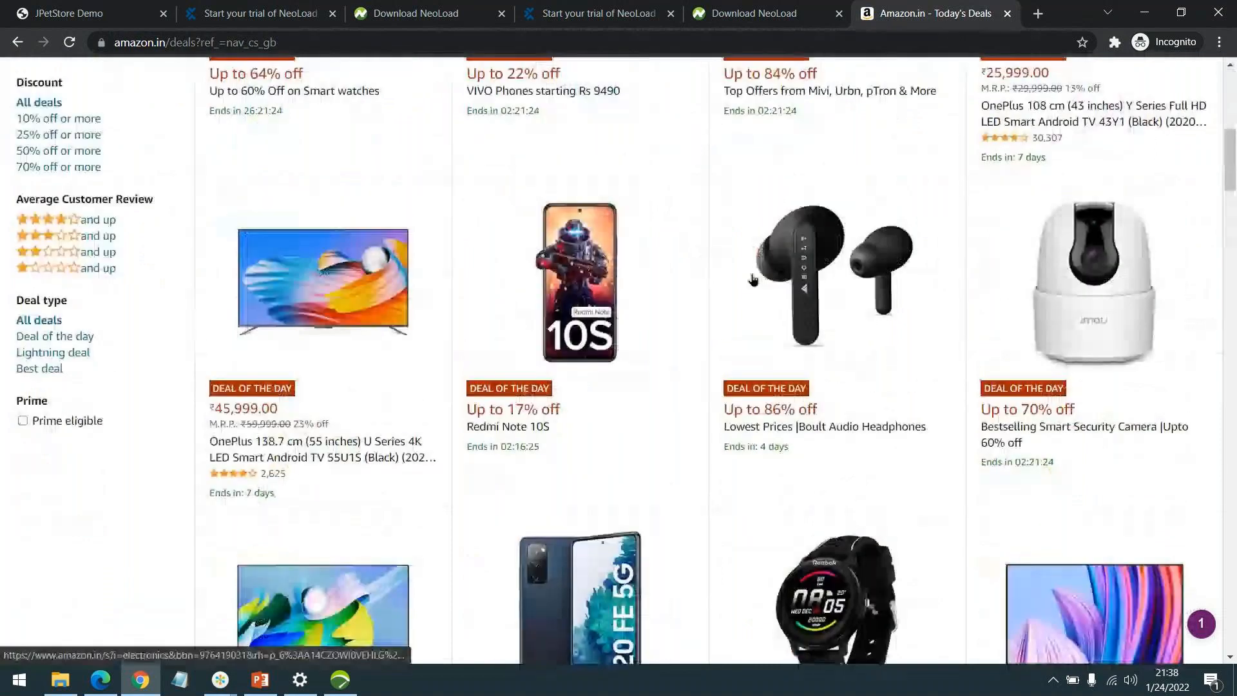
{"action": "mouse_move", "coordinate": [1008, 92]}
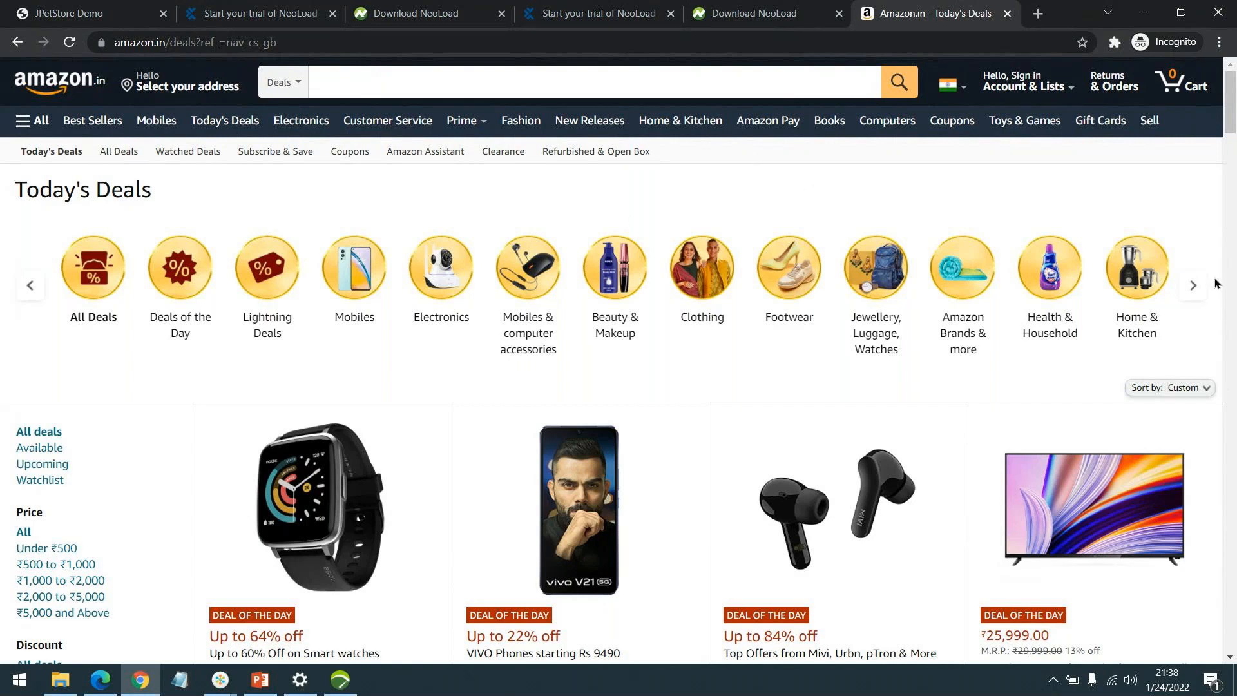
{"action": "left_click", "coordinate": [1136, 256]}
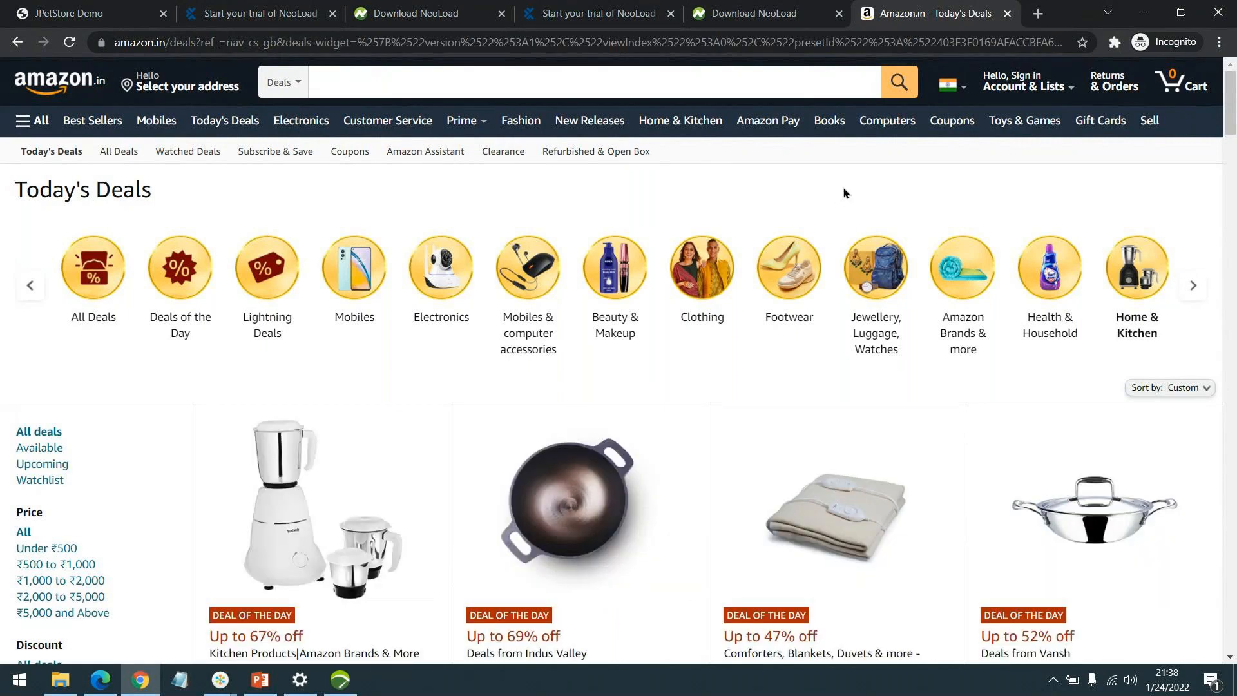
Look through the Home & Kitchen deals and apply the ₹1,000 to ₹2,000 price filter.
{"action": "scroll", "coordinate": [845, 193], "scroll_direction": "down", "scroll_amount": 3}
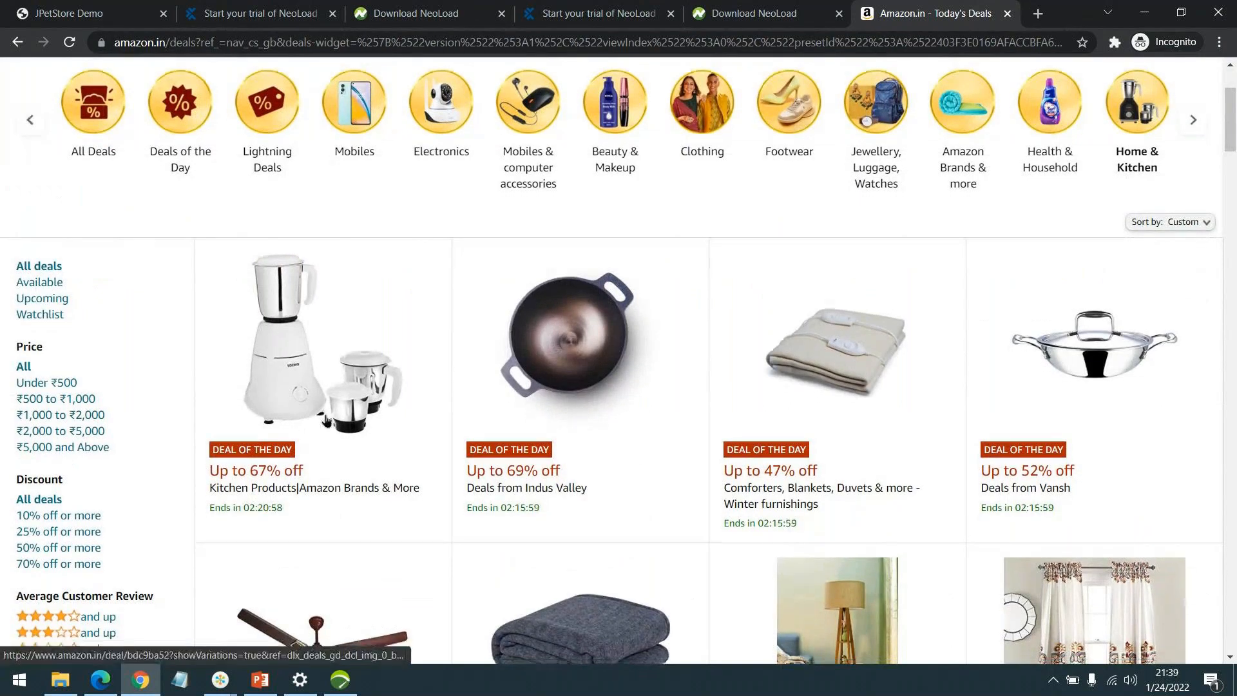
{"action": "scroll", "coordinate": [304, 351], "scroll_direction": "down", "scroll_amount": 3}
{"action": "scroll", "coordinate": [251, 403], "scroll_direction": "up", "scroll_amount": 1}
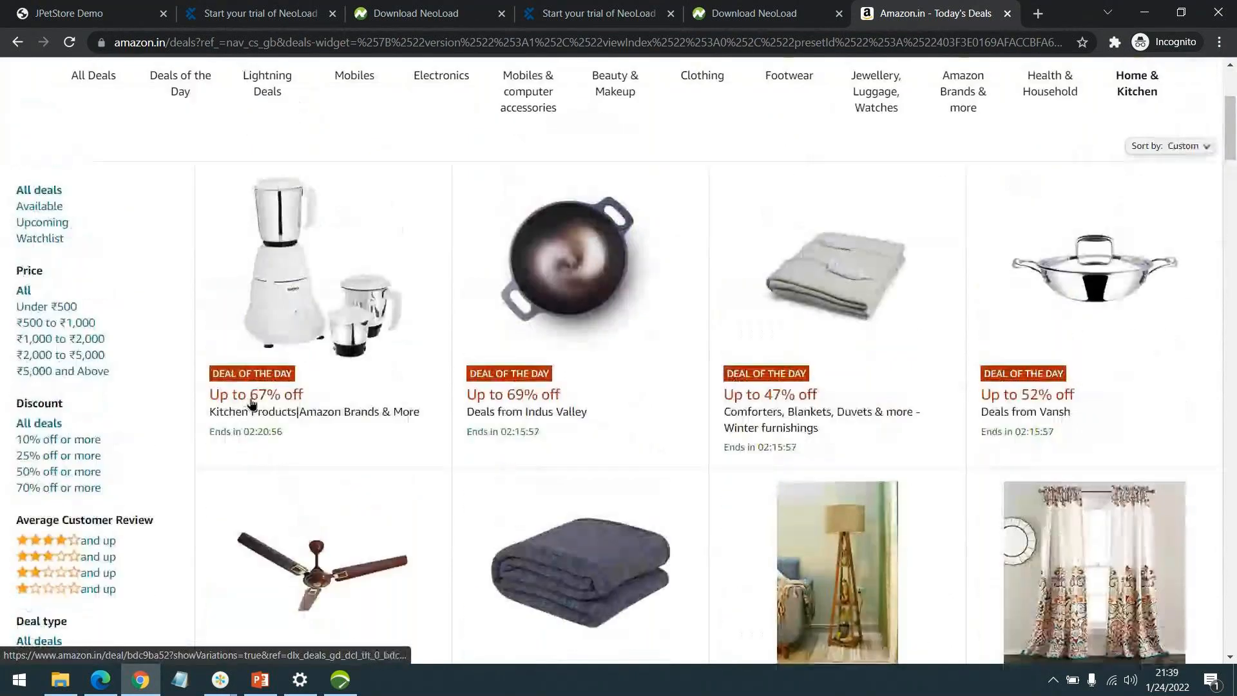
{"action": "scroll", "coordinate": [386, 374], "scroll_direction": "down", "scroll_amount": 1}
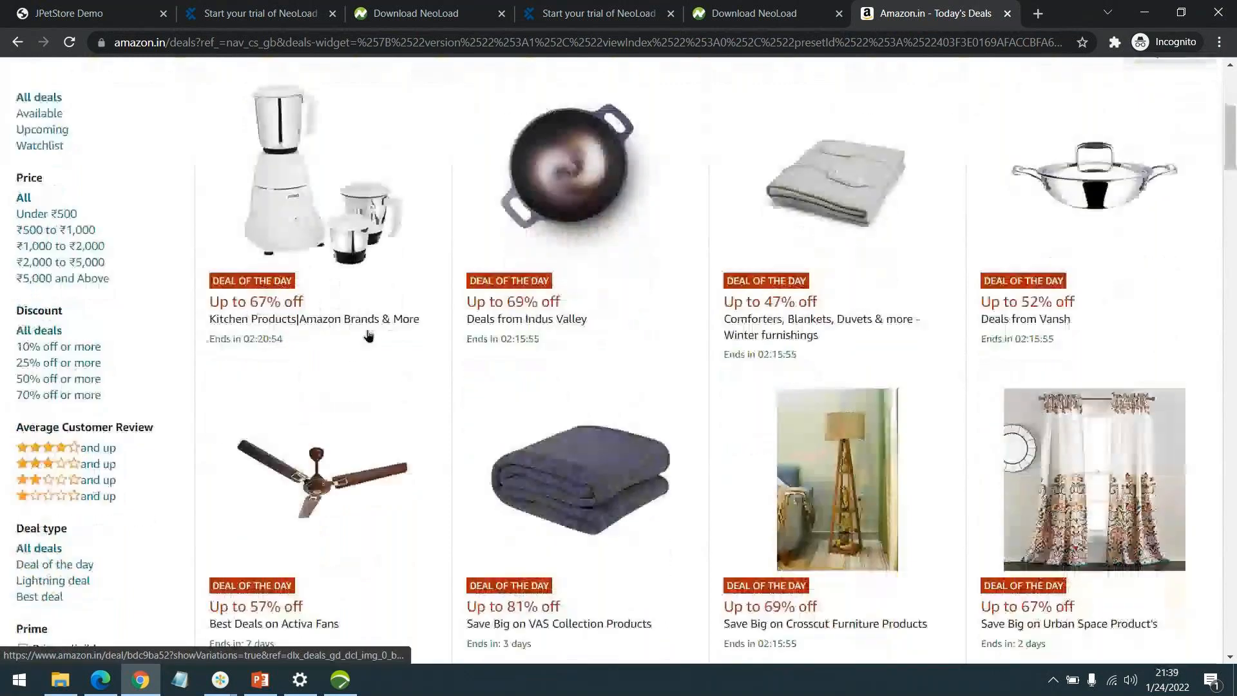
{"action": "scroll", "coordinate": [671, 273], "scroll_direction": "down", "scroll_amount": 10}
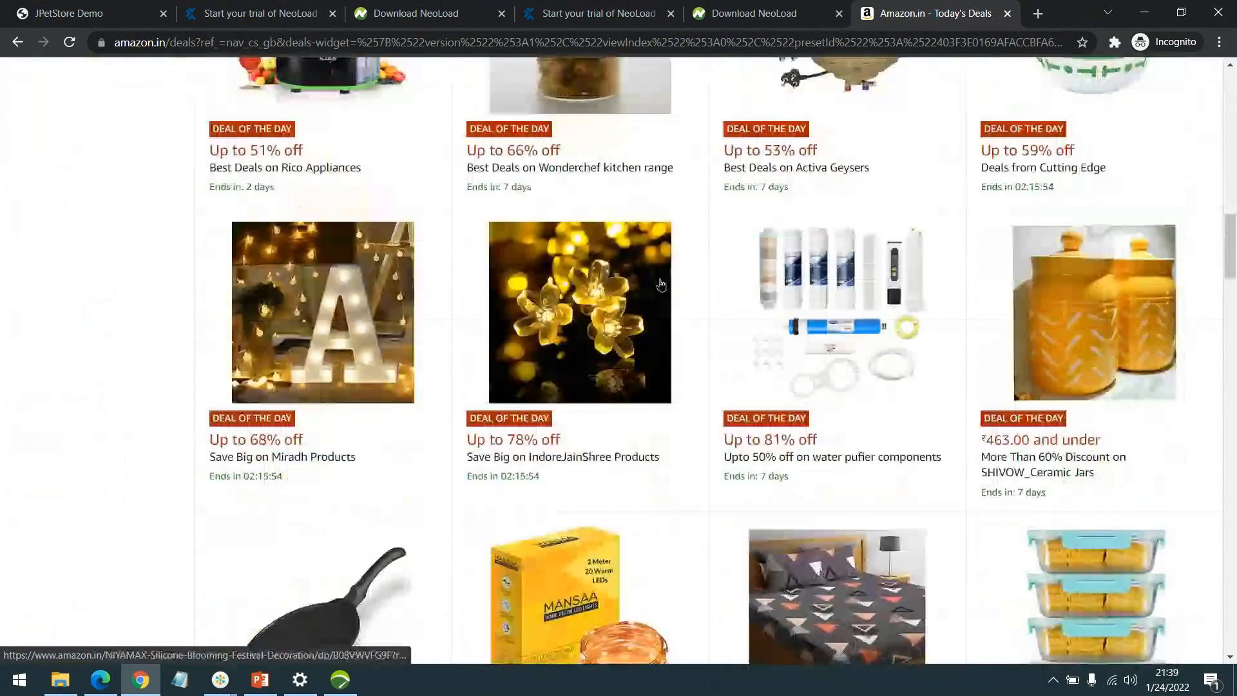
{"action": "scroll", "coordinate": [660, 284], "scroll_direction": "up", "scroll_amount": 12}
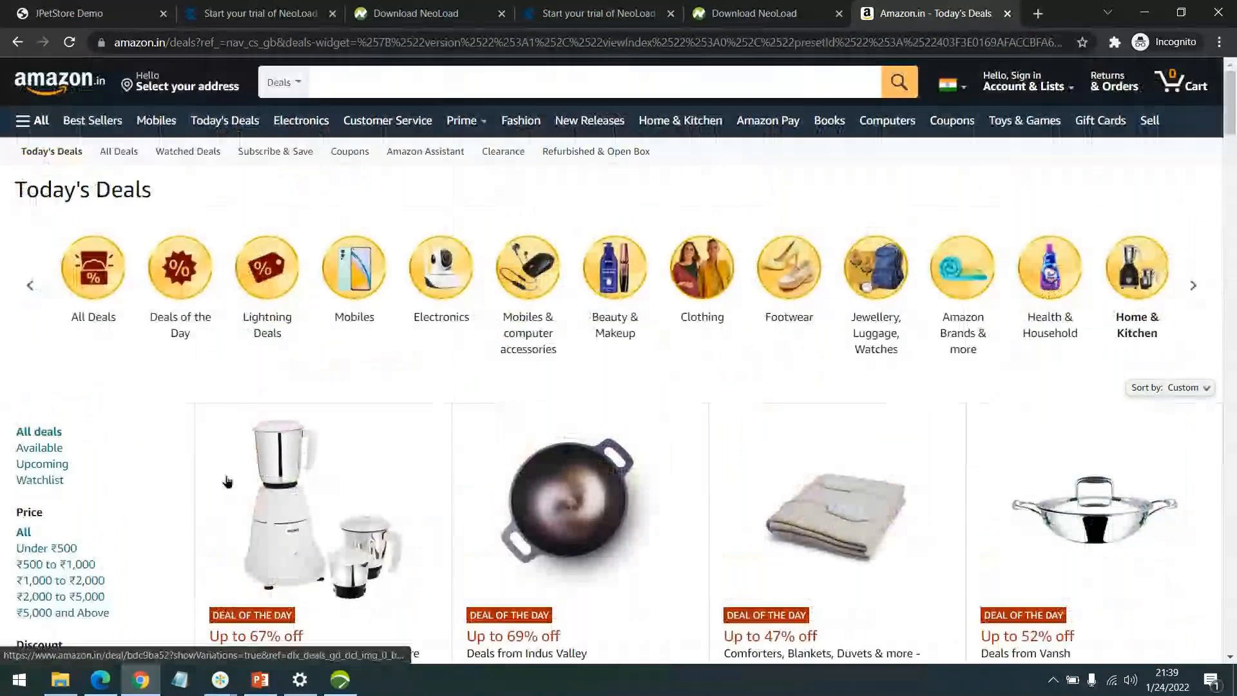
{"action": "scroll", "coordinate": [158, 403], "scroll_direction": "down", "scroll_amount": 3}
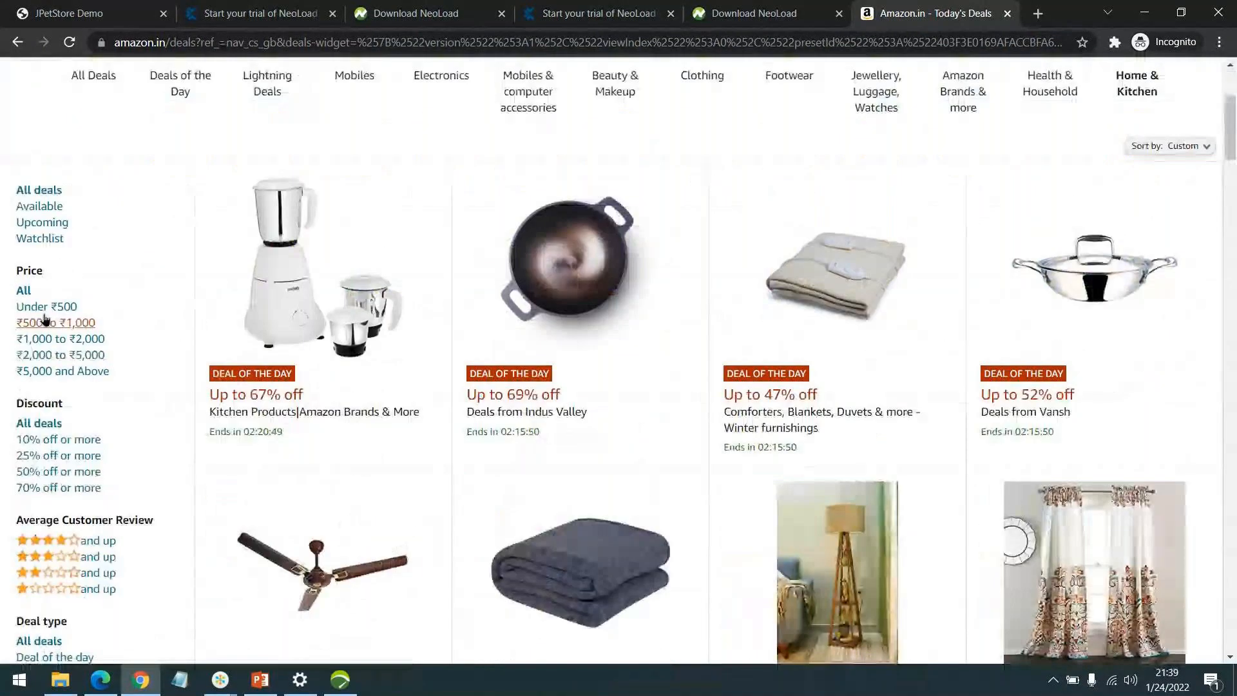
{"action": "scroll", "coordinate": [529, 313], "scroll_direction": "up", "scroll_amount": 3}
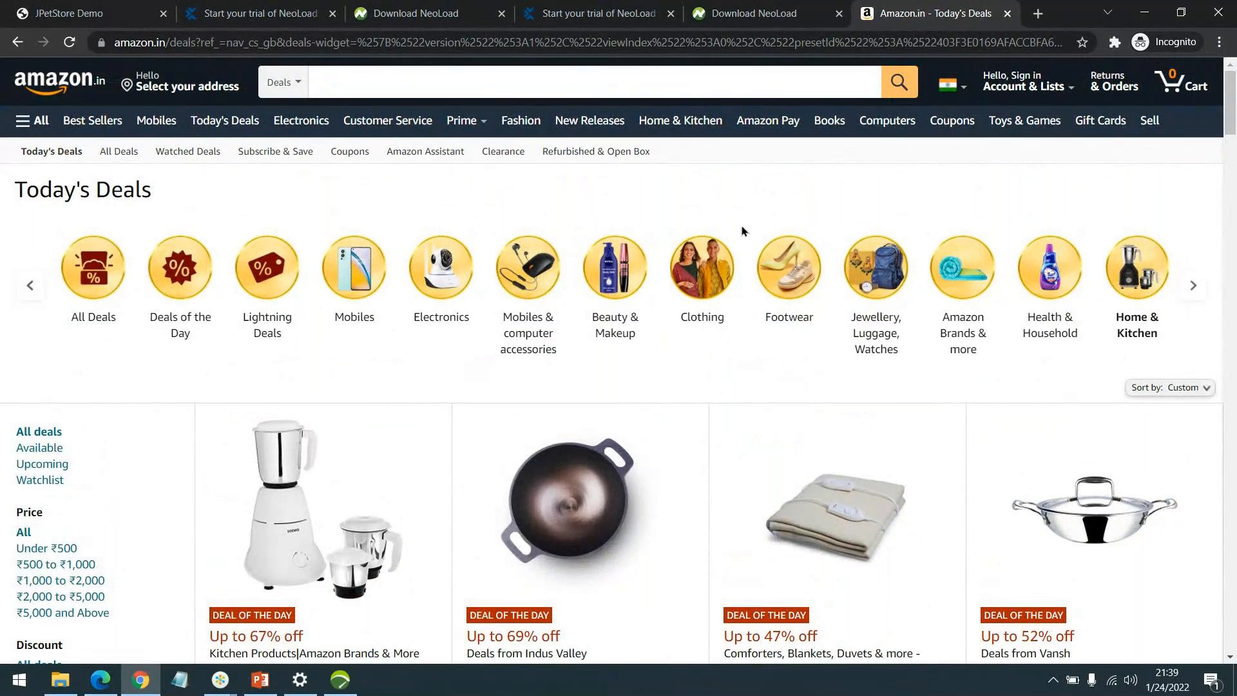
{"action": "scroll", "coordinate": [742, 230], "scroll_direction": "down", "scroll_amount": 2}
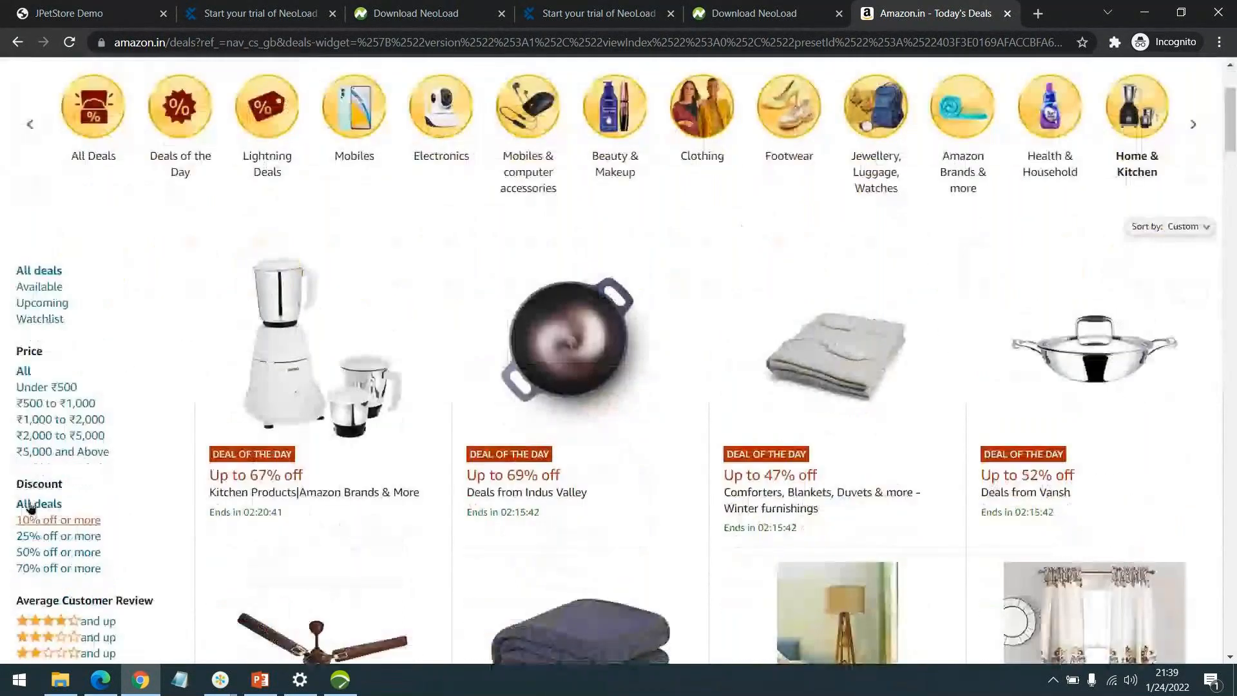
{"action": "left_click", "coordinate": [61, 424]}
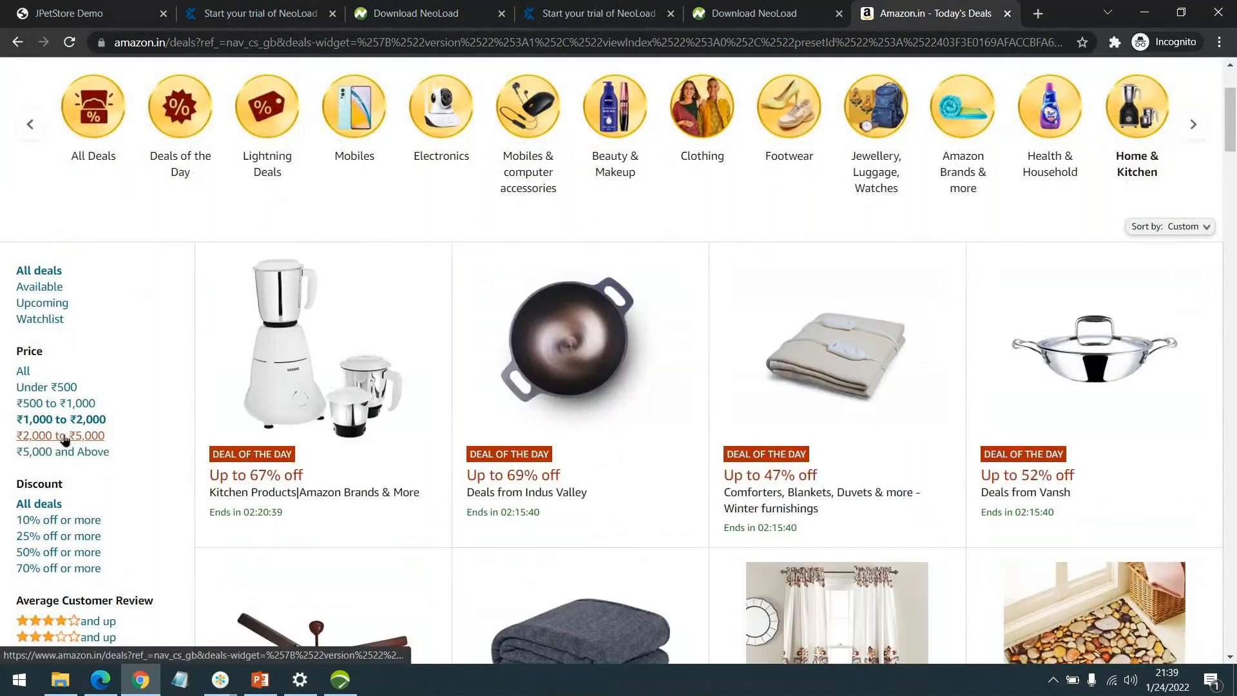
Check the Sort by options and close them, leaving the sorting at Custom.
{"action": "scroll", "coordinate": [77, 477], "scroll_direction": "down", "scroll_amount": 2}
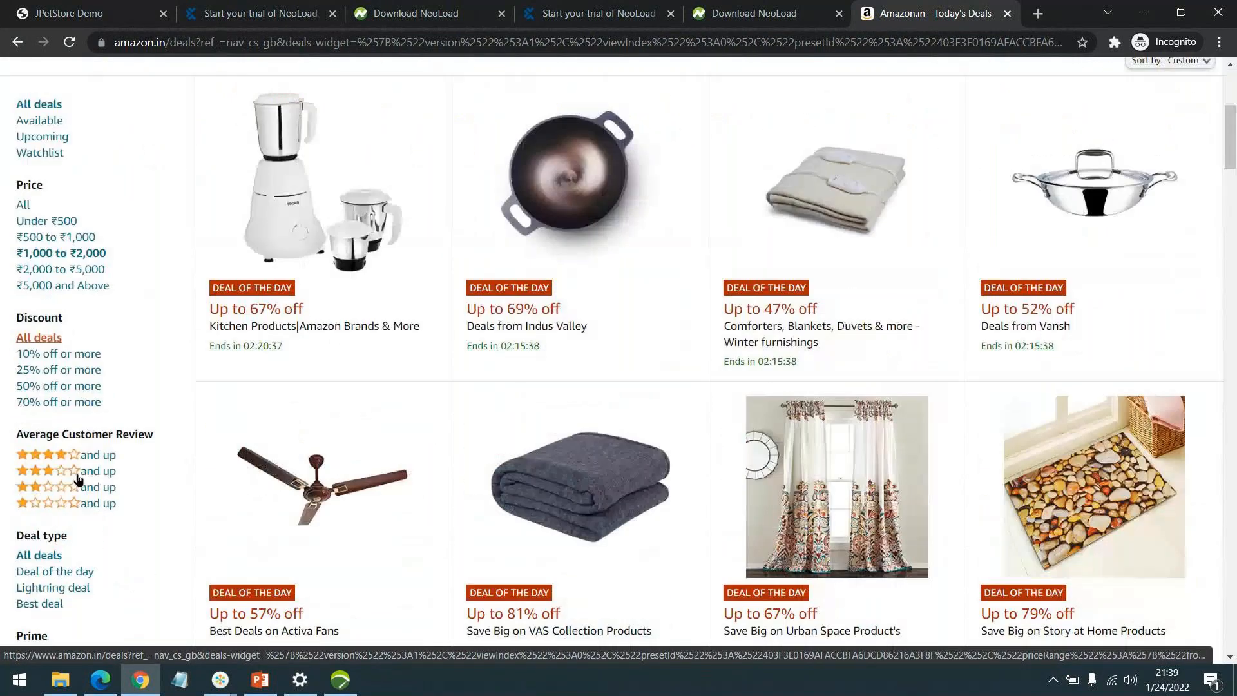
{"action": "scroll", "coordinate": [78, 480], "scroll_direction": "down", "scroll_amount": 2}
{"action": "scroll", "coordinate": [73, 515], "scroll_direction": "up", "scroll_amount": 2}
{"action": "scroll", "coordinate": [73, 515], "scroll_direction": "up", "scroll_amount": 5}
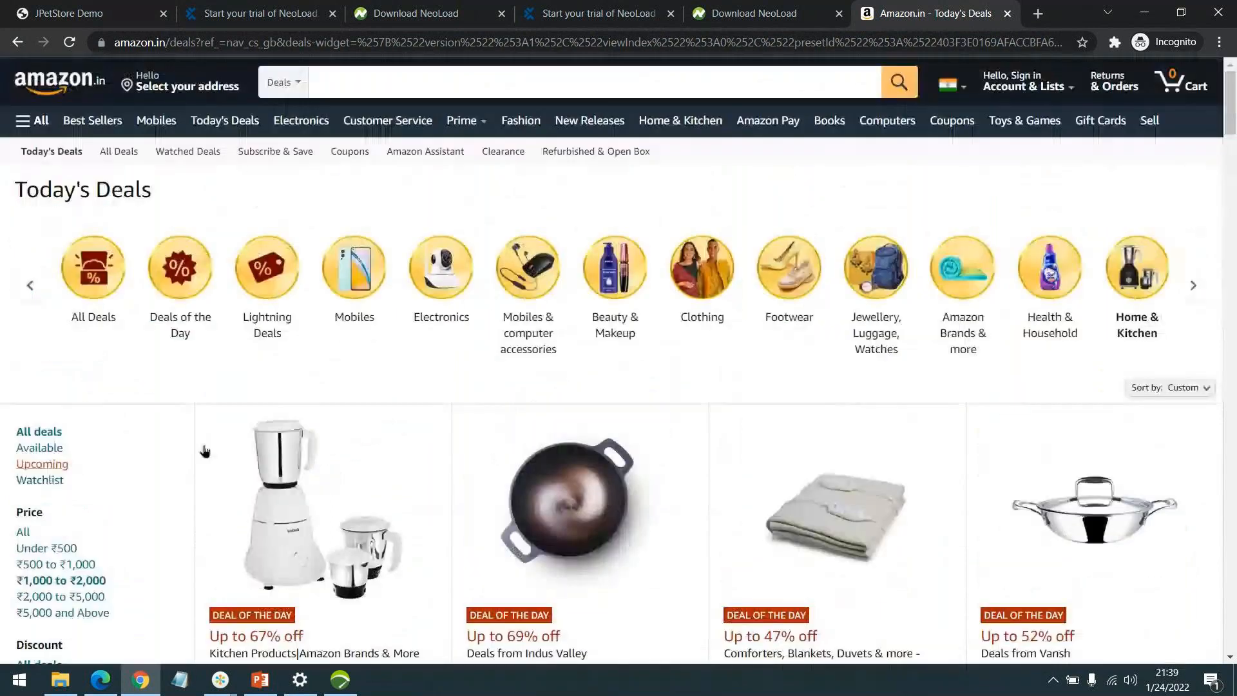
{"action": "left_click", "coordinate": [1195, 385]}
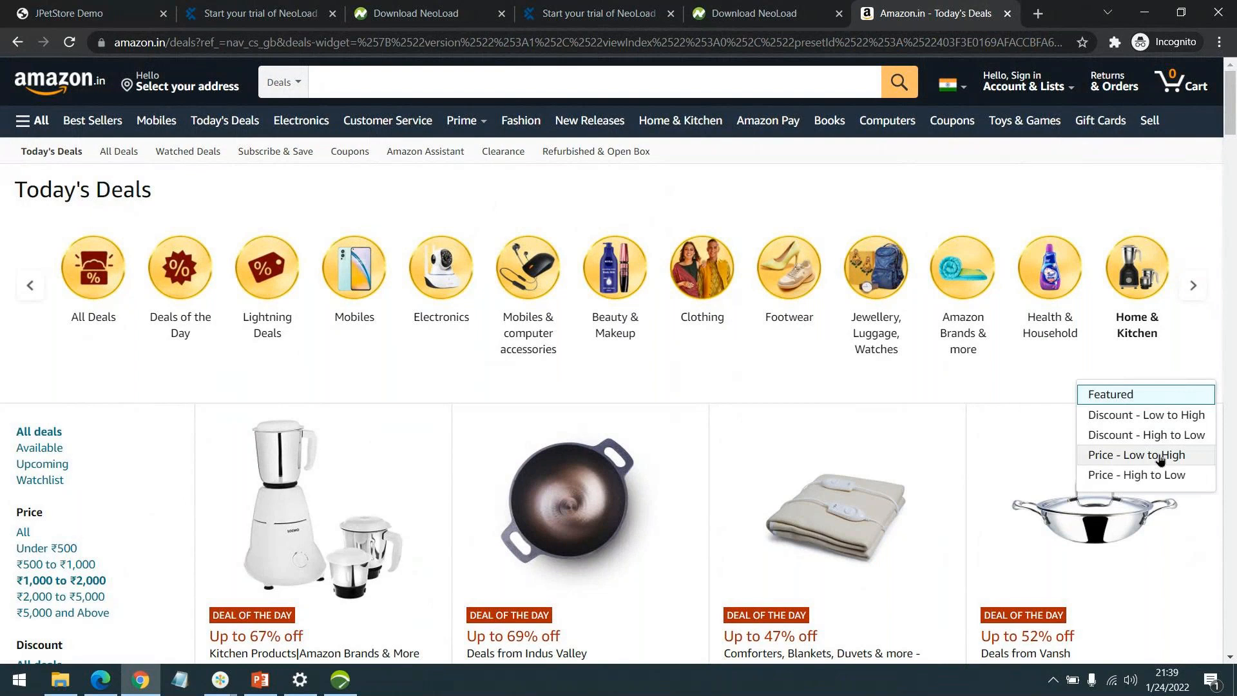
{"action": "left_click", "coordinate": [952, 384]}
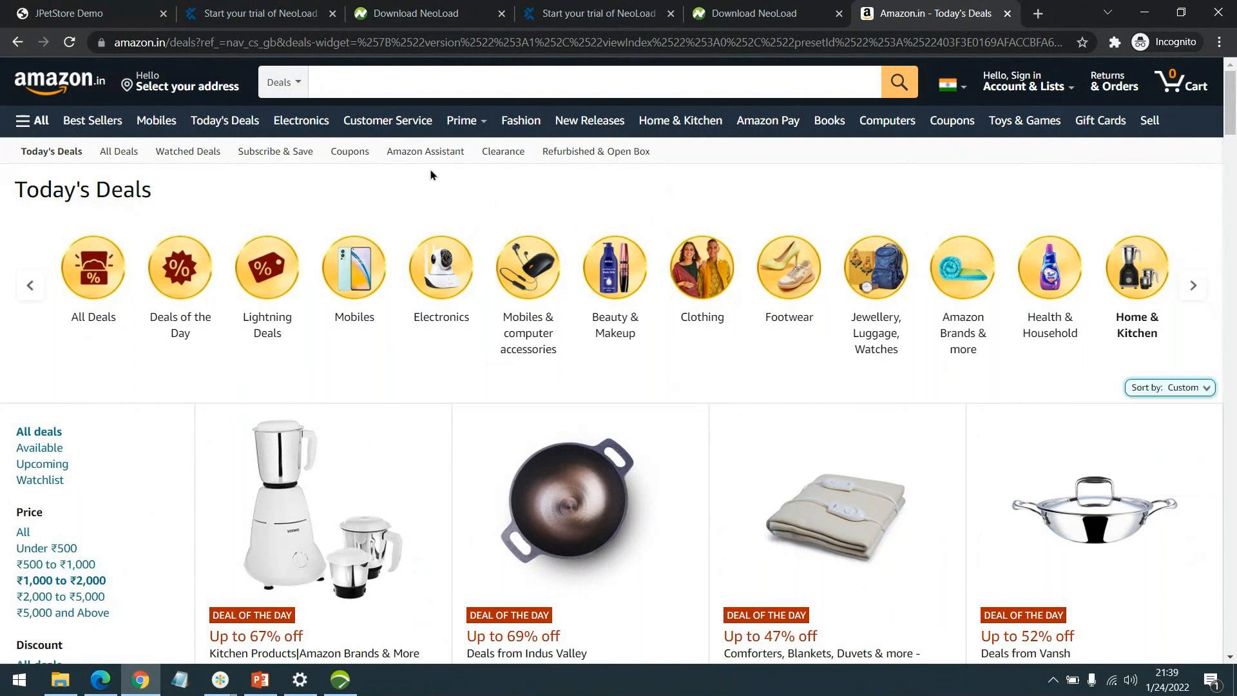
Open the Amazon Coupons page and scroll through the Featured Coupons.
{"action": "left_click", "coordinate": [337, 152]}
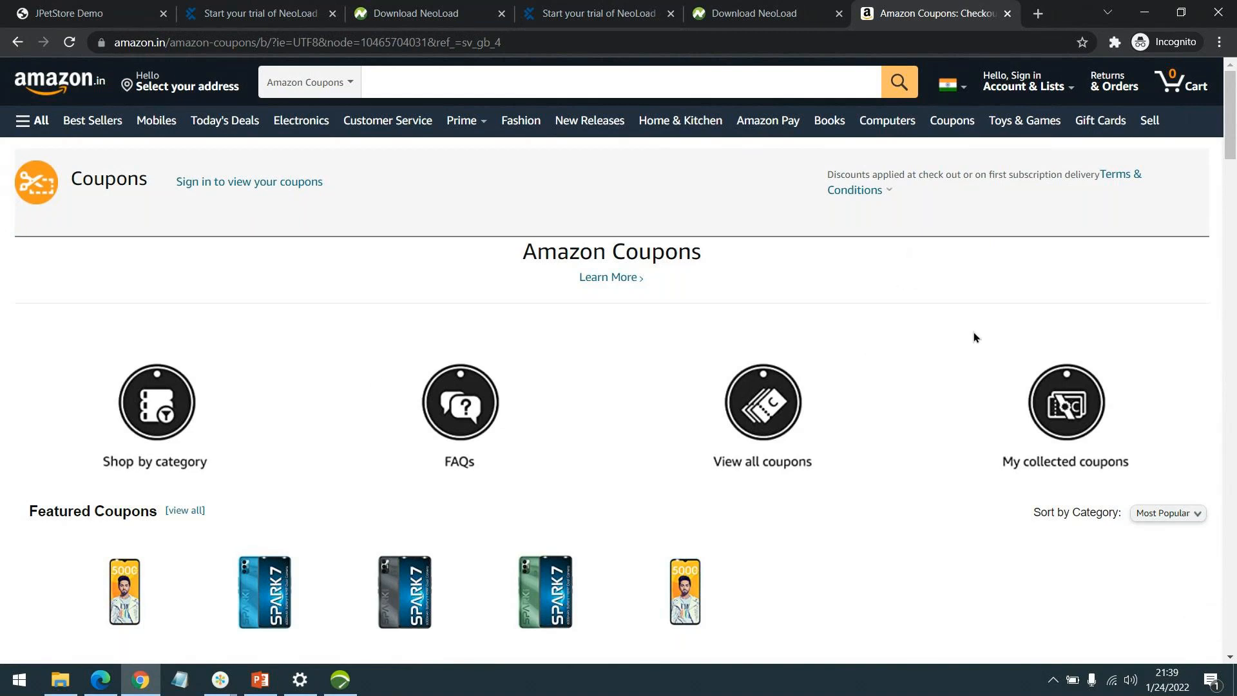
{"action": "scroll", "coordinate": [940, 309], "scroll_direction": "down", "scroll_amount": 1}
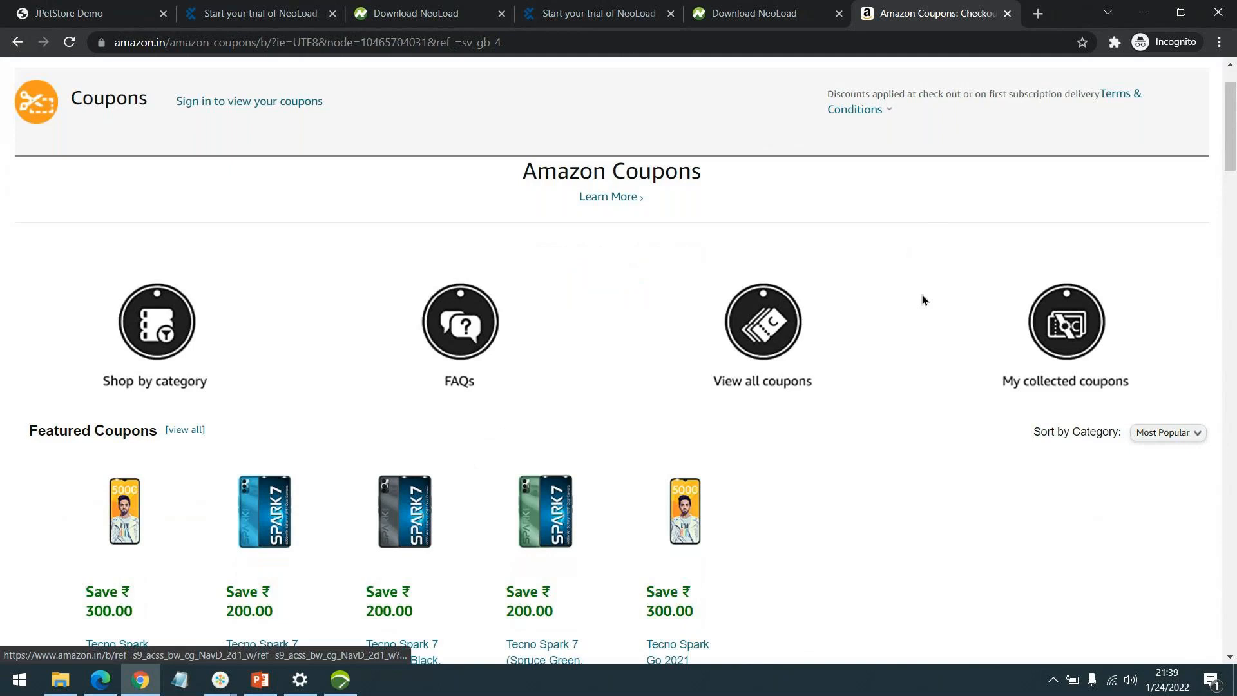
{"action": "scroll", "coordinate": [915, 293], "scroll_direction": "down", "scroll_amount": 2}
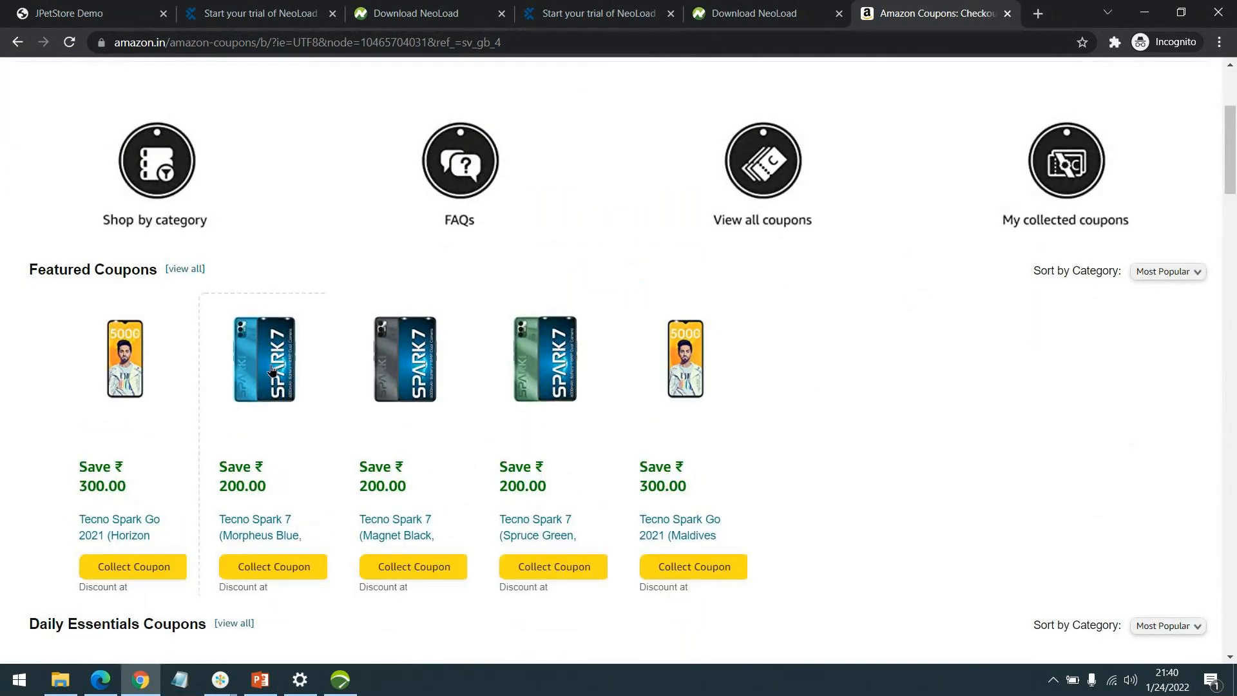
{"action": "scroll", "coordinate": [480, 303], "scroll_direction": "up", "scroll_amount": 3}
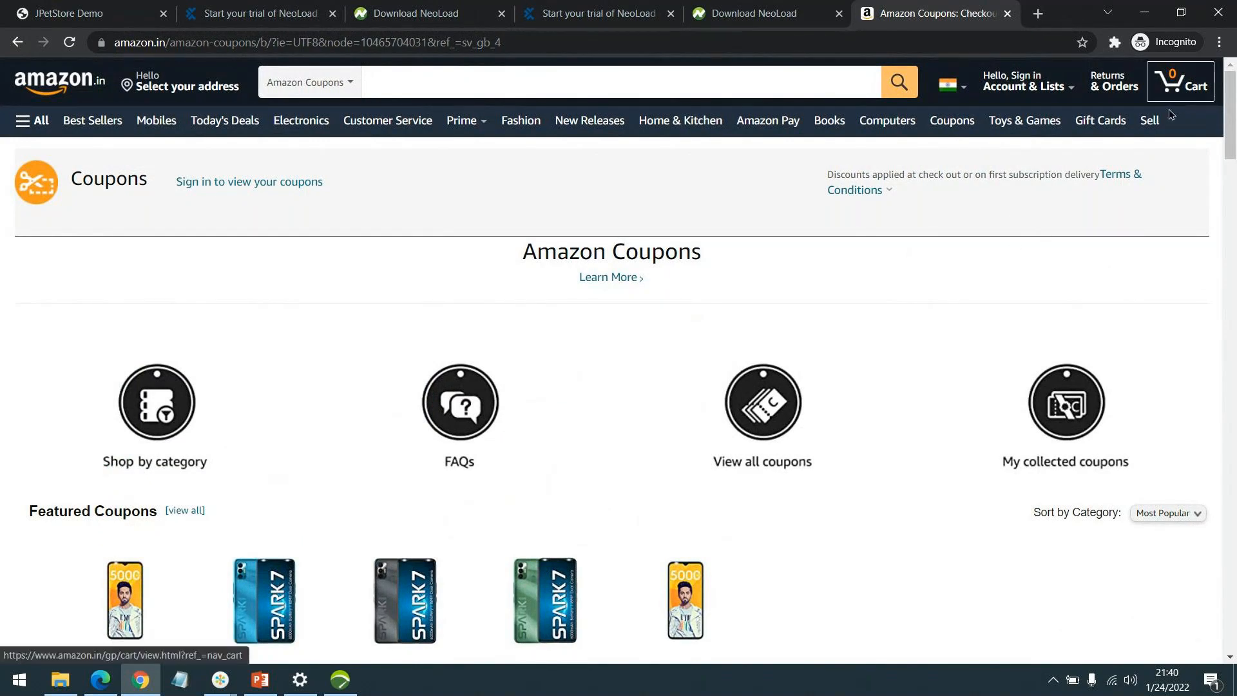
{"action": "mouse_move", "coordinate": [1028, 85]}
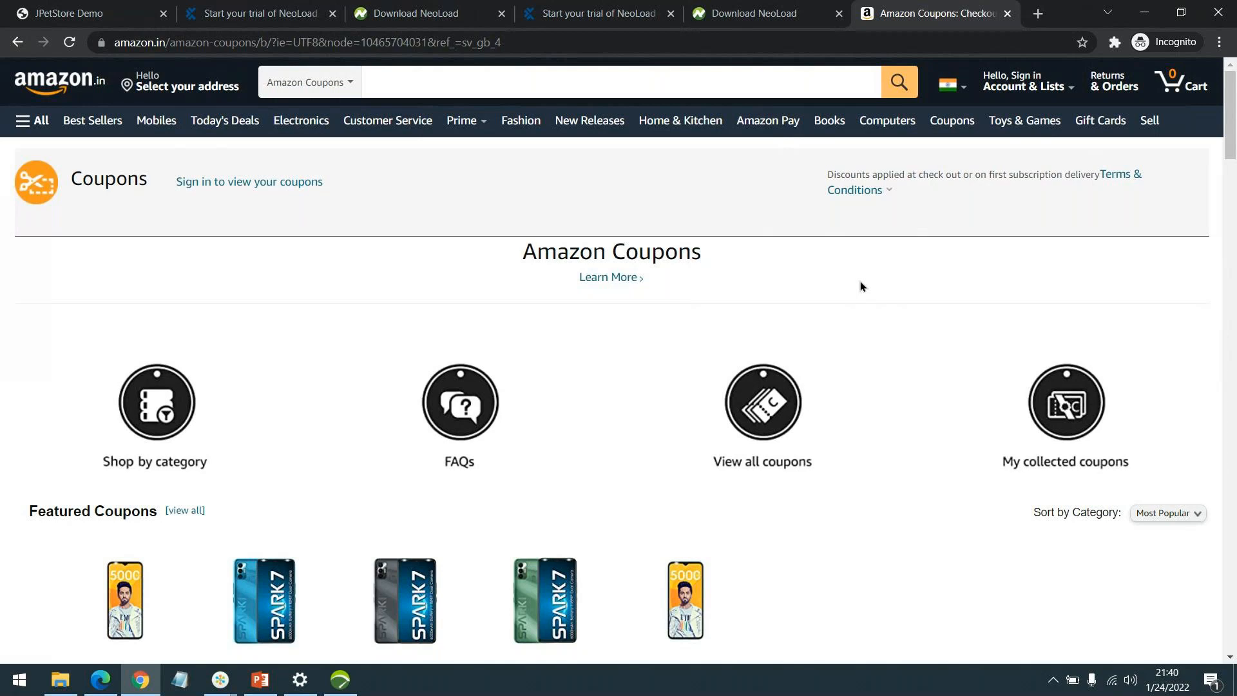
Load facebook.com in a new incognito tab, look over the login page, then leave the browser.
{"action": "left_click", "coordinate": [1042, 18]}
{"action": "type", "text": "facebo"}
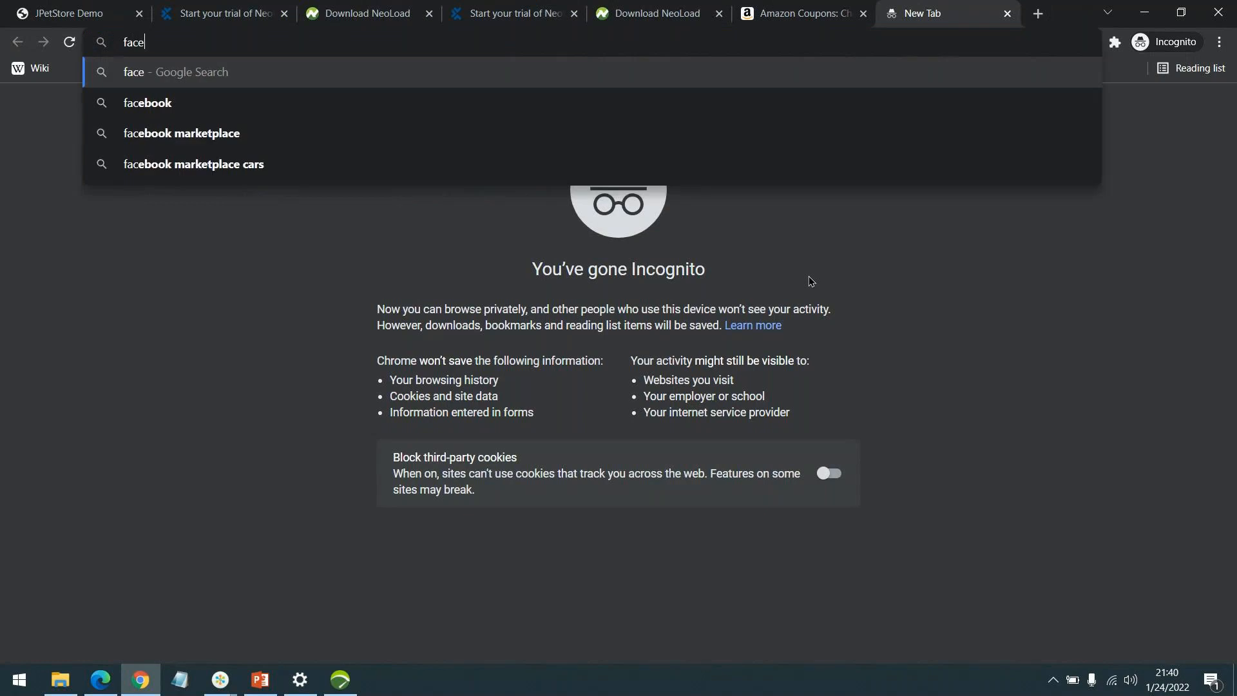
{"action": "type", "text": "ok"}
{"action": "key", "text": "Return"}
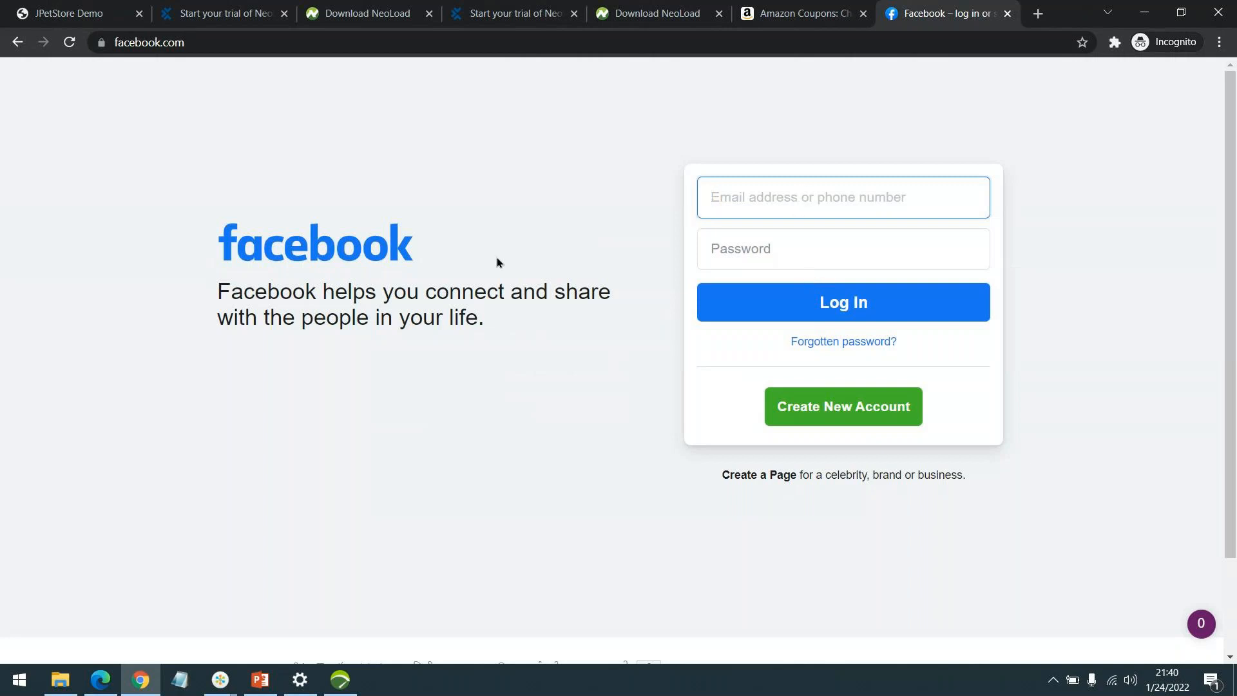
{"action": "scroll", "coordinate": [496, 257], "scroll_direction": "down", "scroll_amount": 1}
{"action": "scroll", "coordinate": [761, 183], "scroll_direction": "up", "scroll_amount": 1}
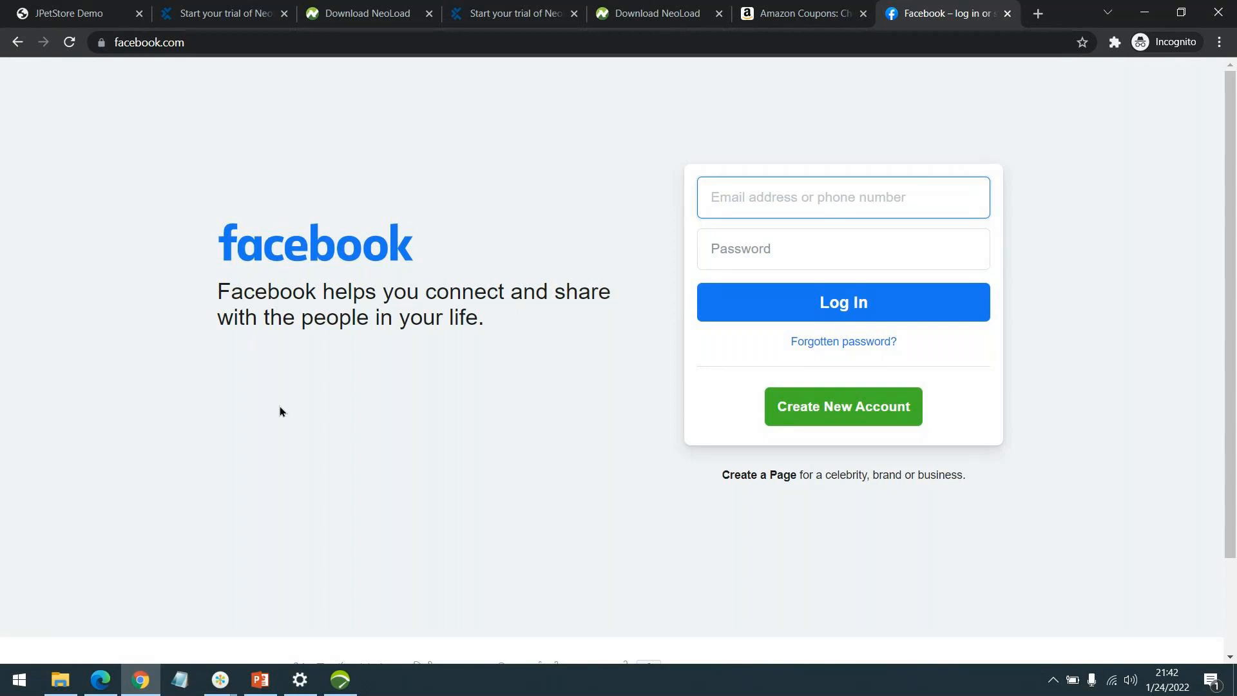
{"action": "left_click", "coordinate": [220, 679]}
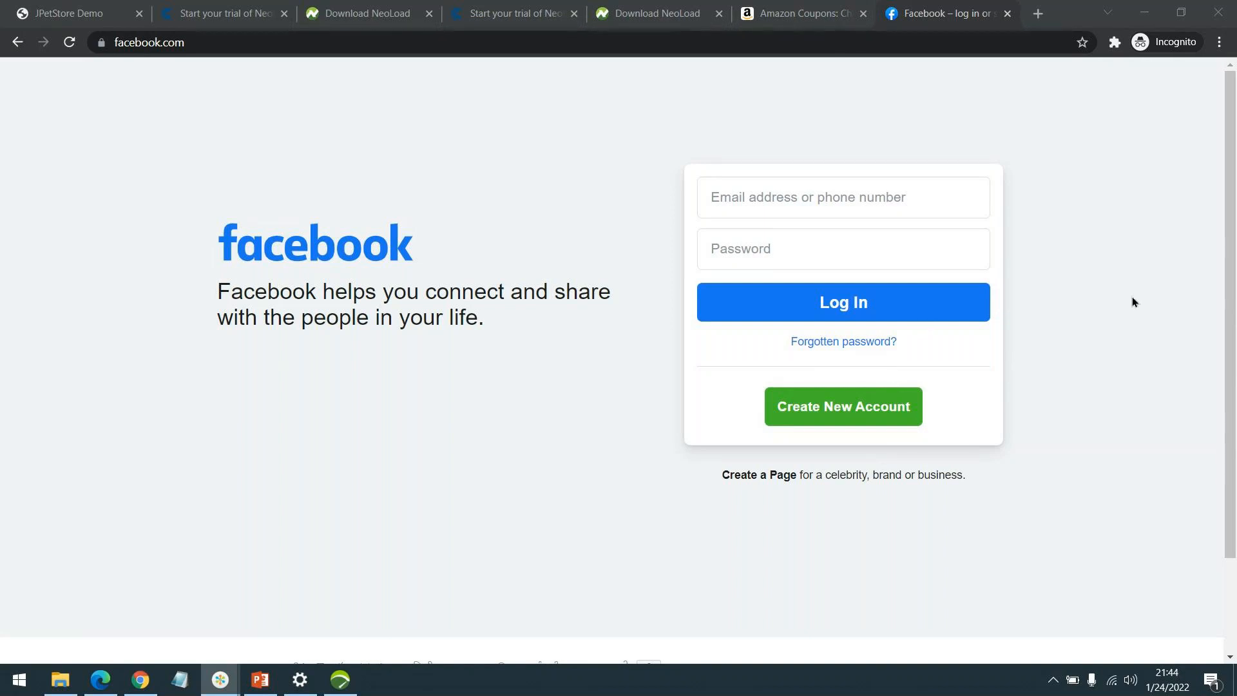
Search 'icici bank' in a new tab and open the ICICI Bank website.
{"action": "left_click", "coordinate": [1044, 12]}
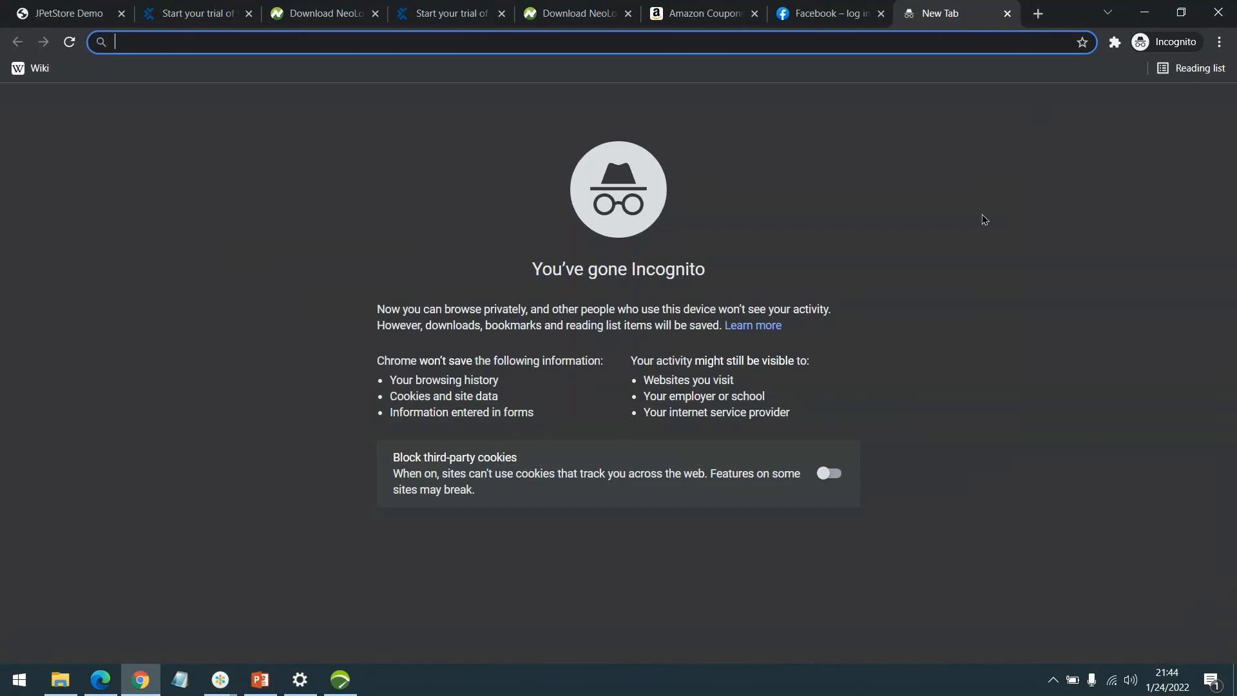
{"action": "type", "text": "icici bank"}
{"action": "key", "text": "Return"}
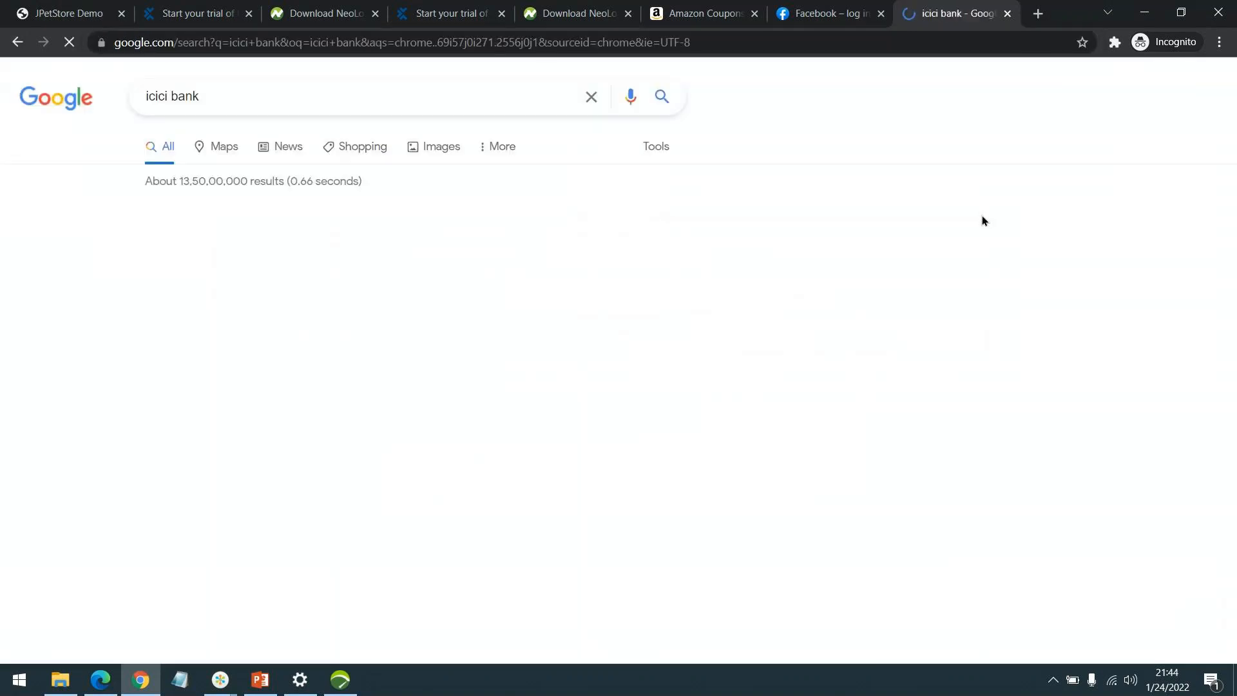
{"action": "left_click", "coordinate": [338, 236]}
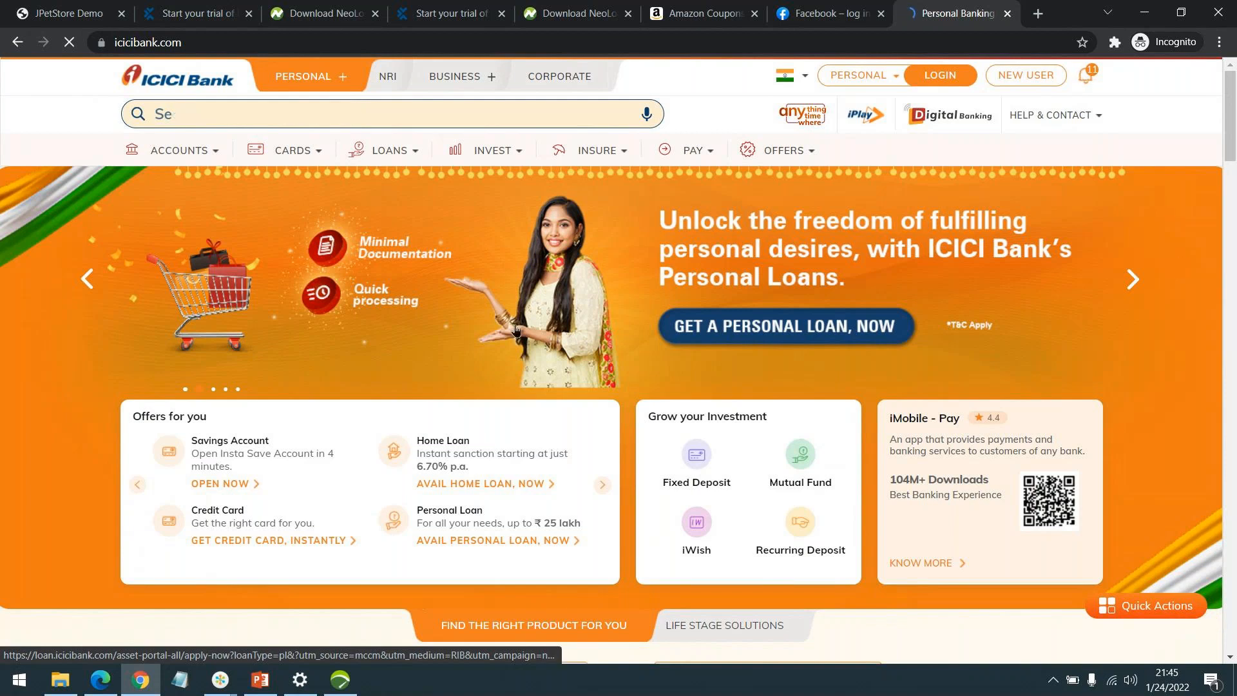
Look over the ICICI Bank LOANS, INSURE, PAY and INVEST product menus.
{"action": "left_click", "coordinate": [415, 150]}
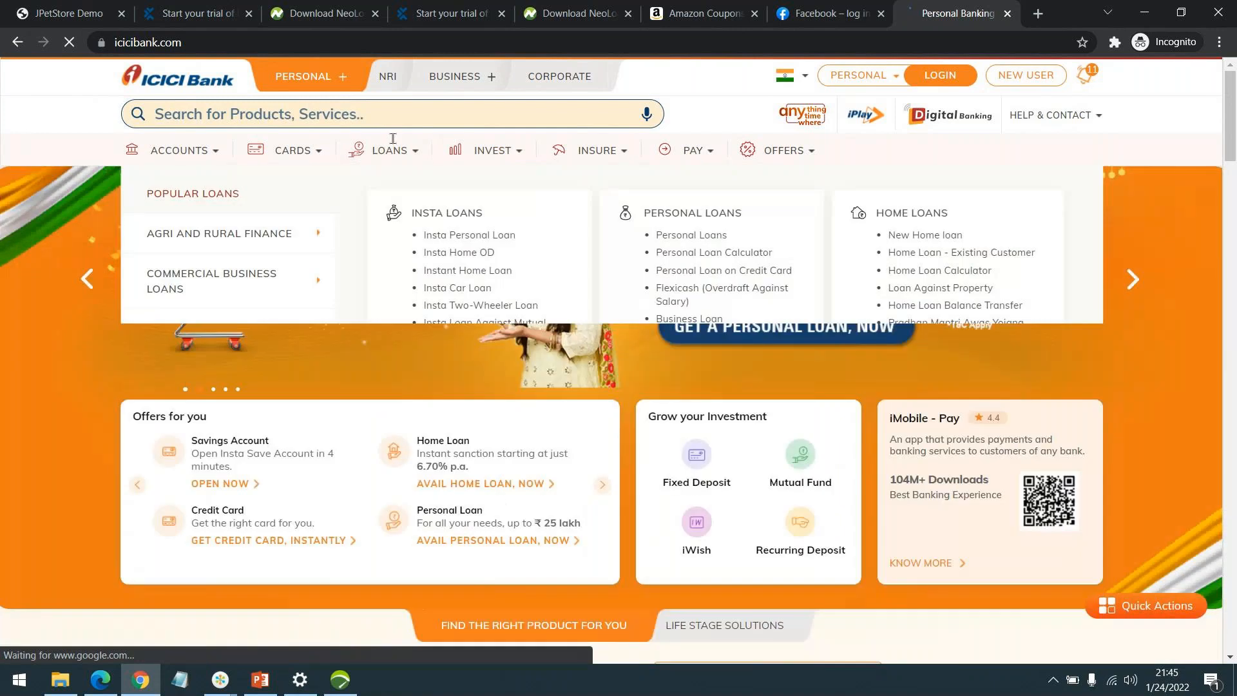
{"action": "mouse_move", "coordinate": [401, 147]}
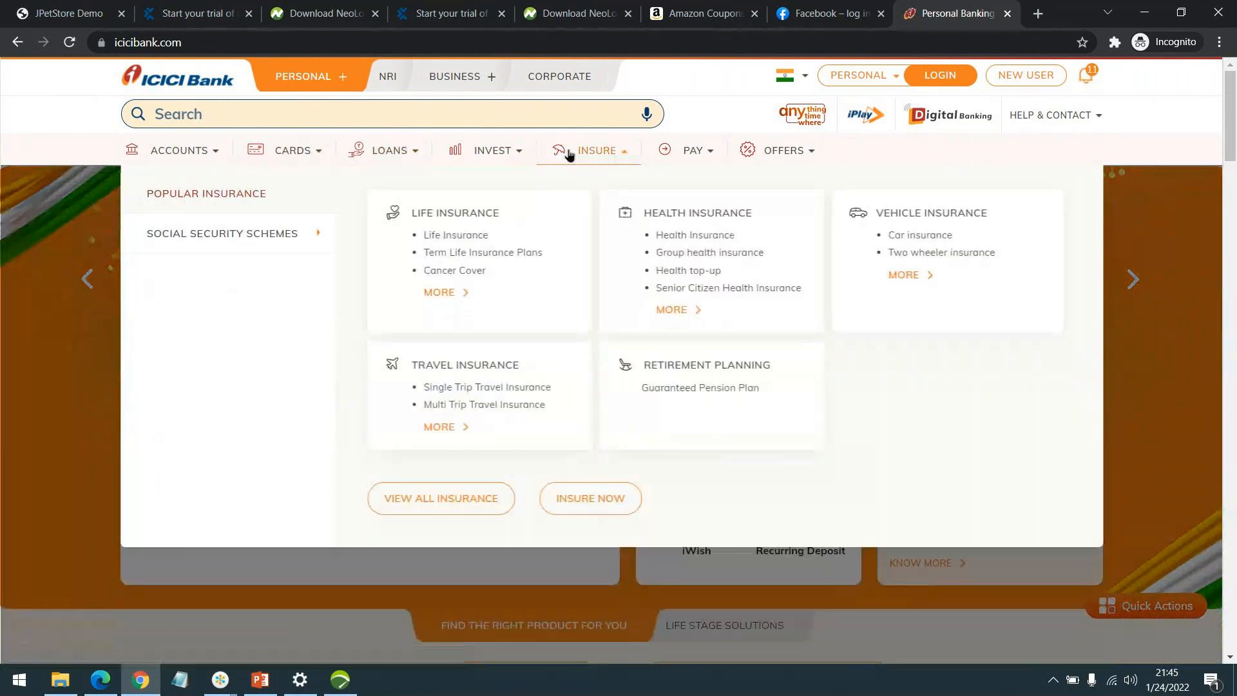
{"action": "mouse_move", "coordinate": [676, 155]}
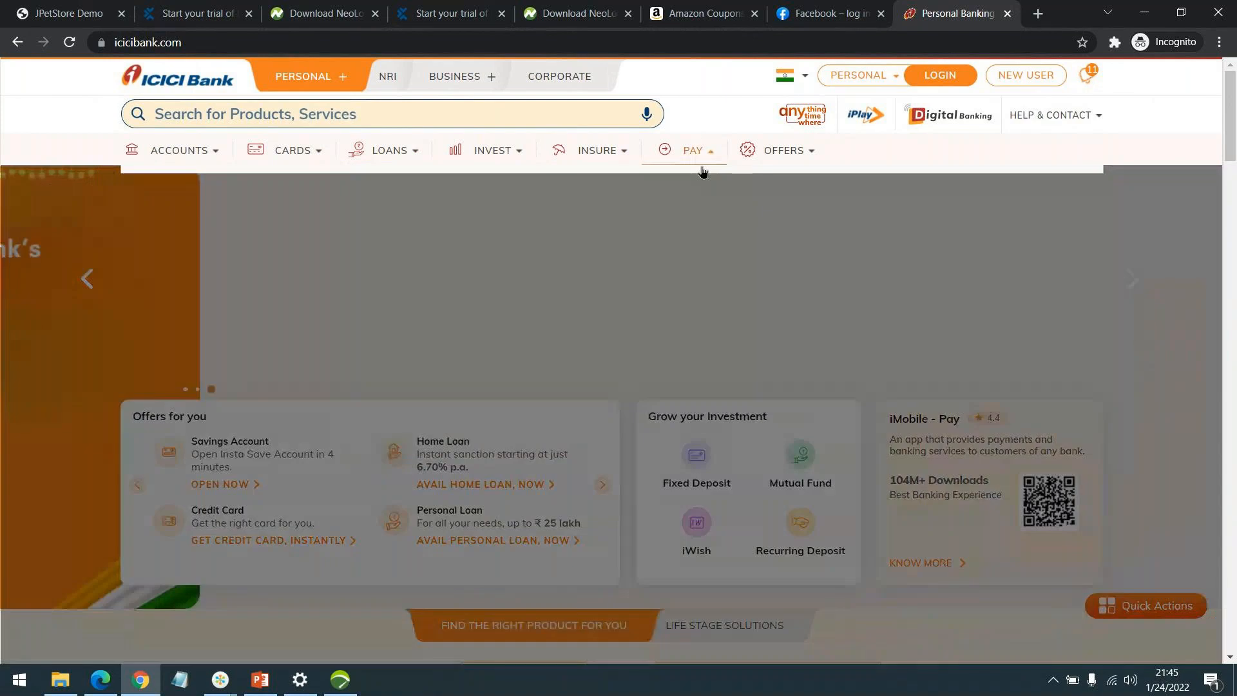
{"action": "mouse_move", "coordinate": [778, 162]}
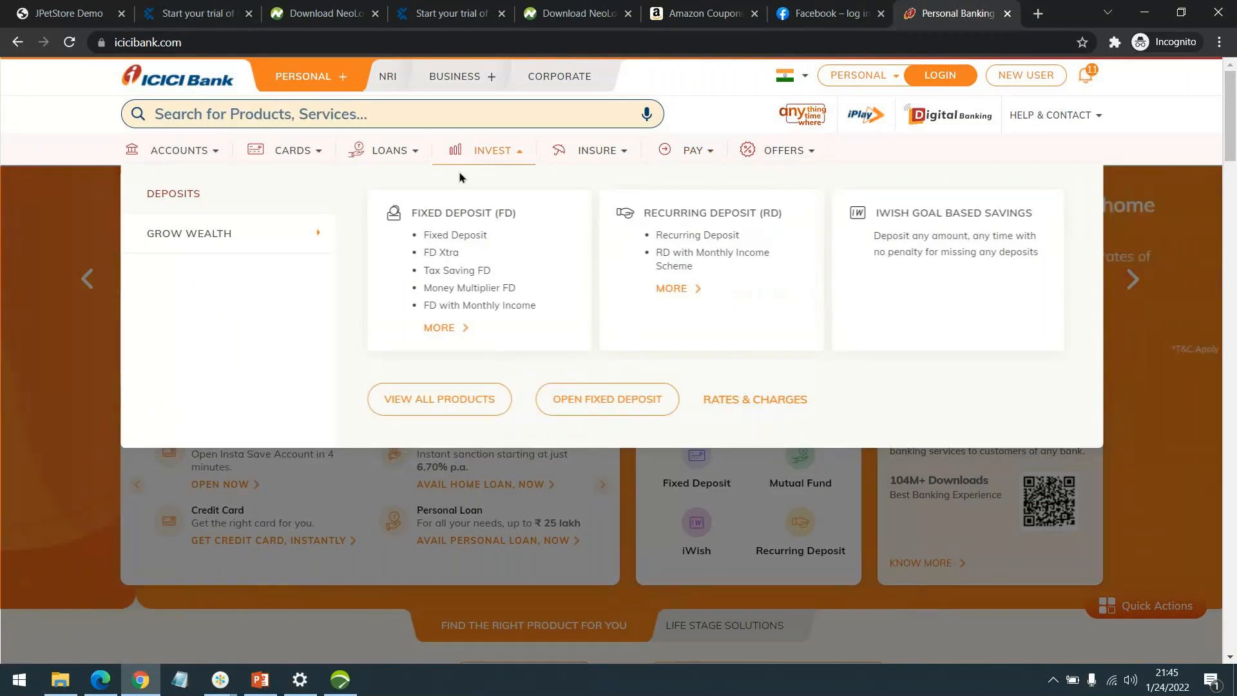
{"action": "mouse_move", "coordinate": [174, 150]}
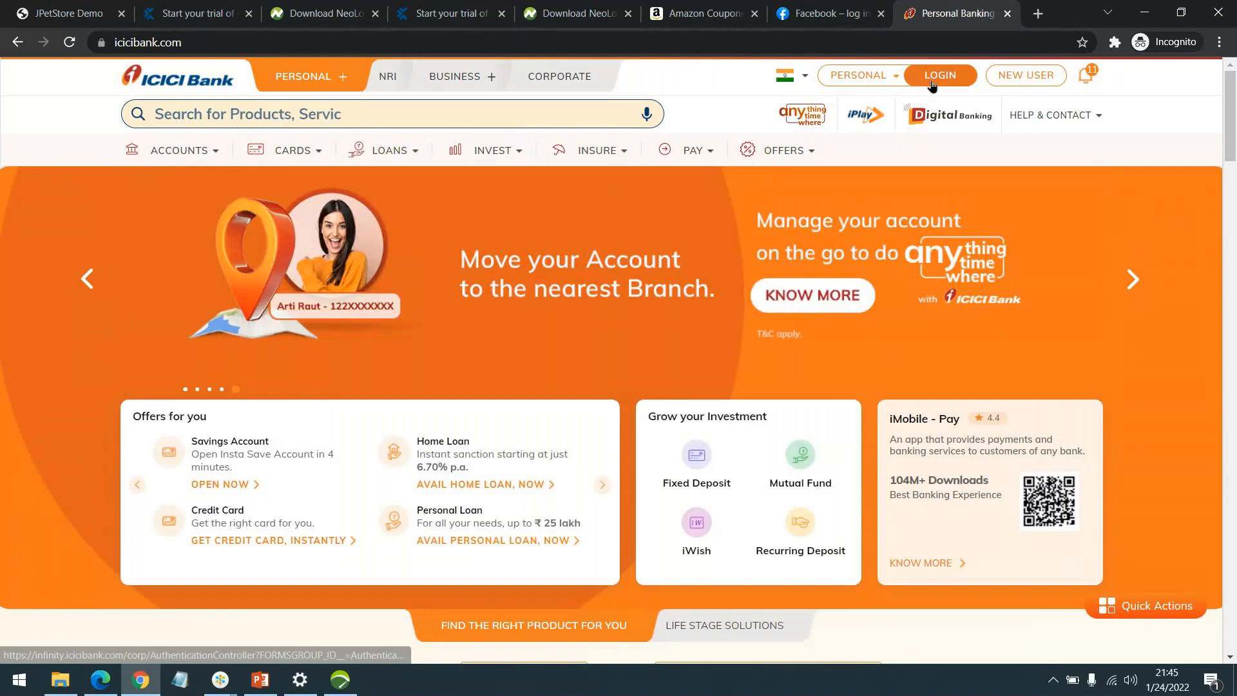
Open the ICICI internet banking login page, going back and forward once.
{"action": "left_click", "coordinate": [932, 76]}
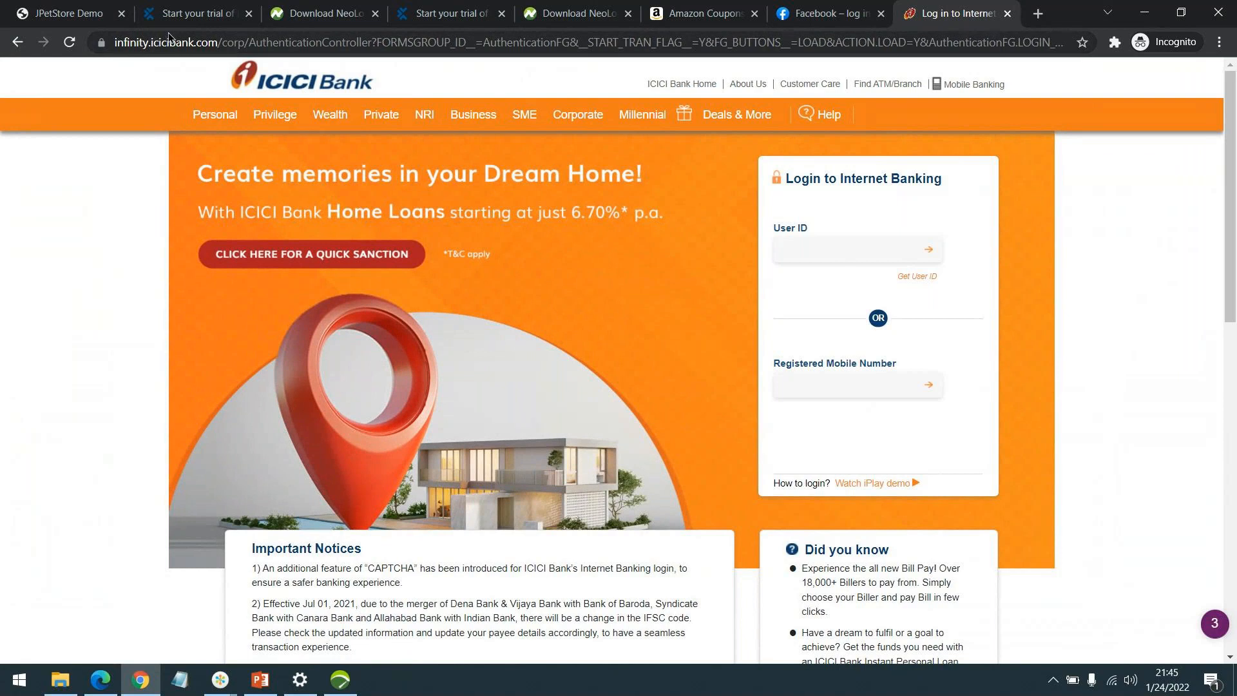
{"action": "left_click", "coordinate": [18, 43]}
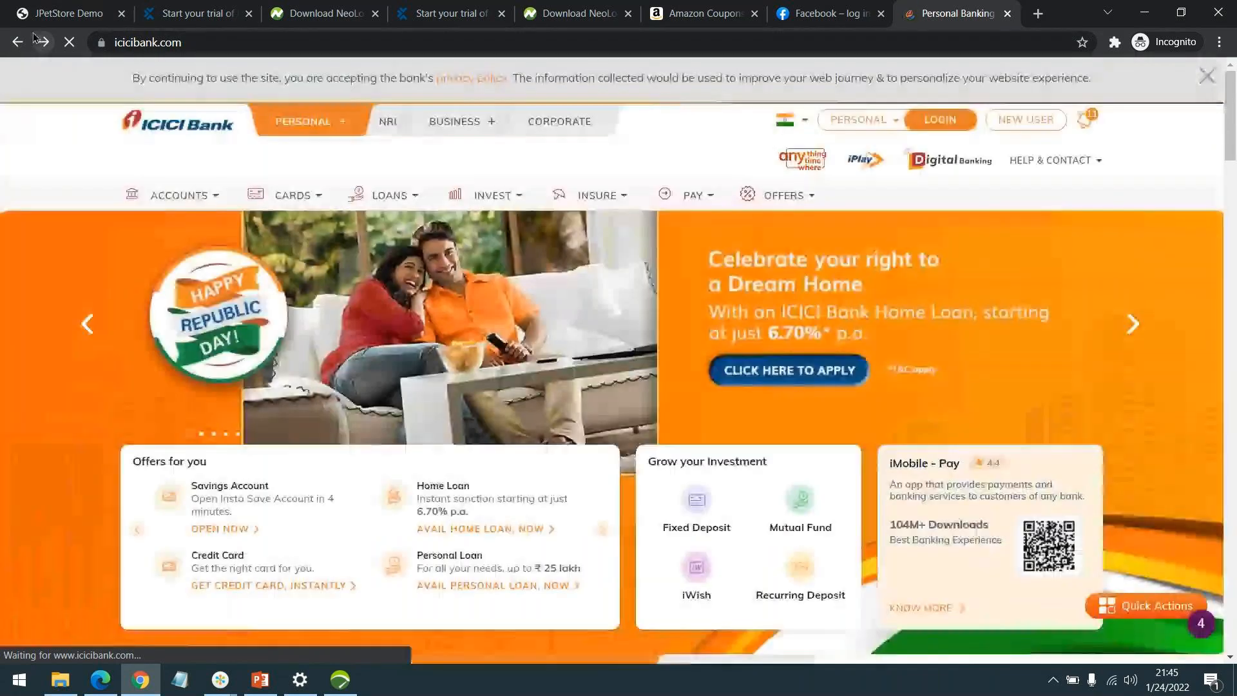
{"action": "left_click", "coordinate": [38, 41]}
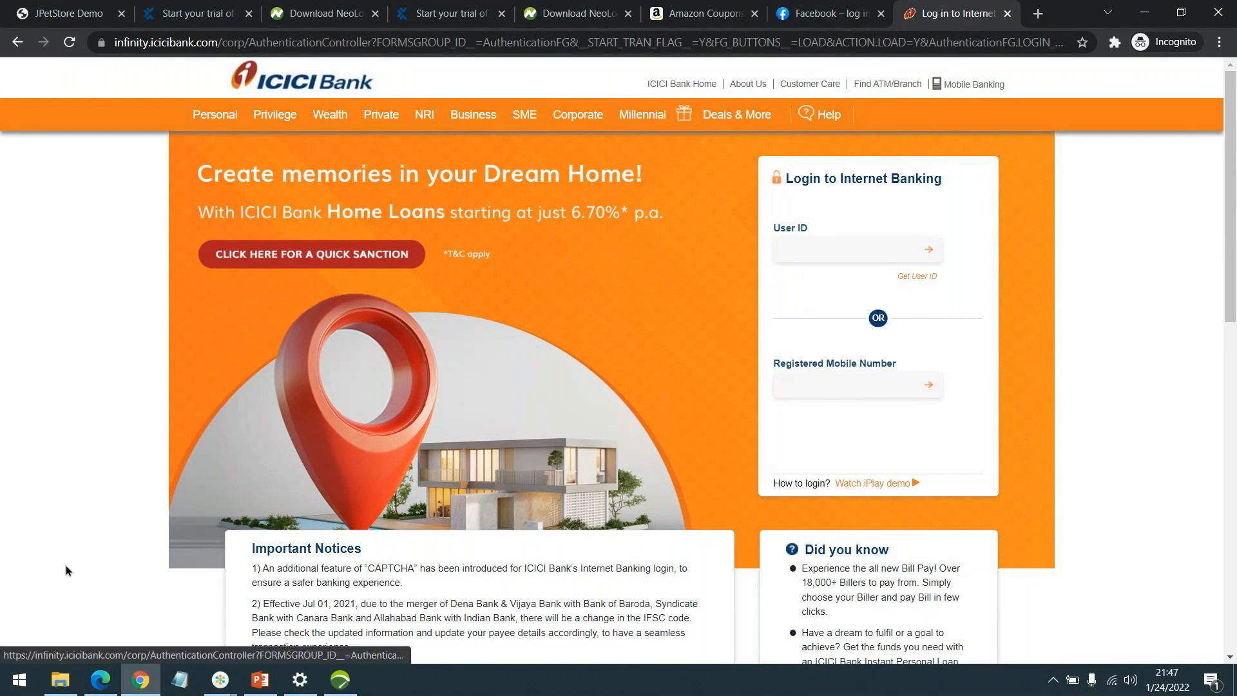
Back in NeoLoad, review JPet_Demo's Actions and open Start Recording from User Paths.
{"action": "key", "text": "alt+Tab"}
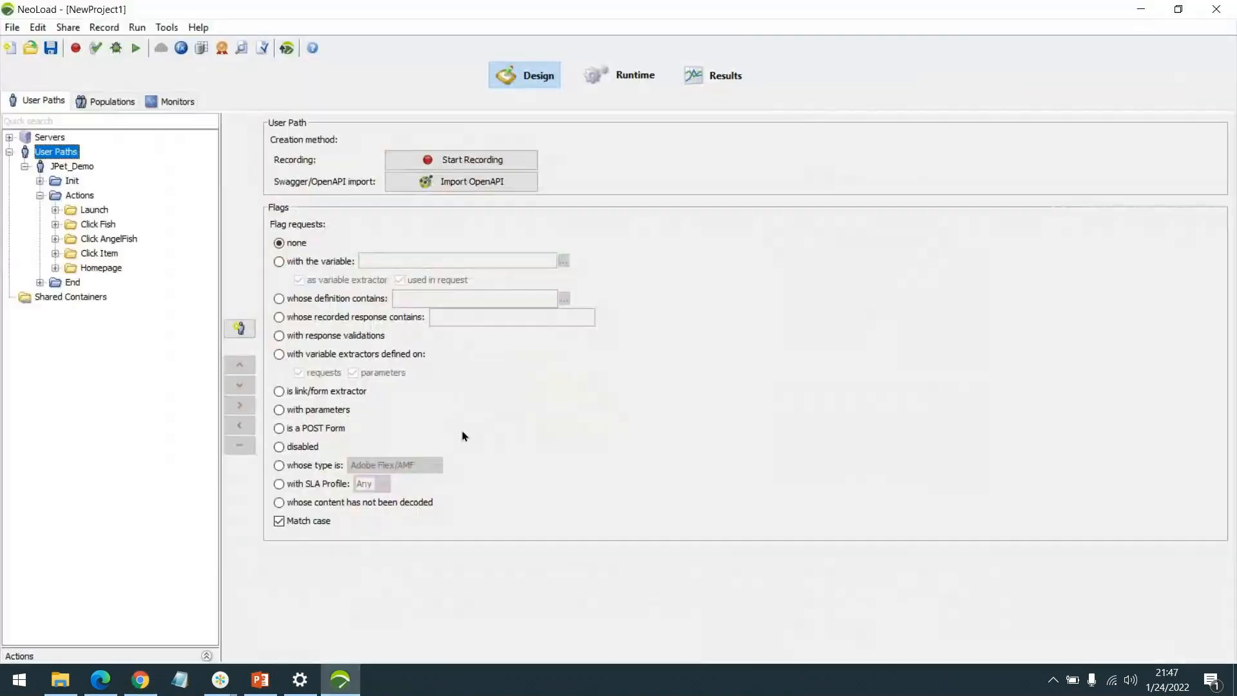
{"action": "left_click", "coordinate": [40, 195]}
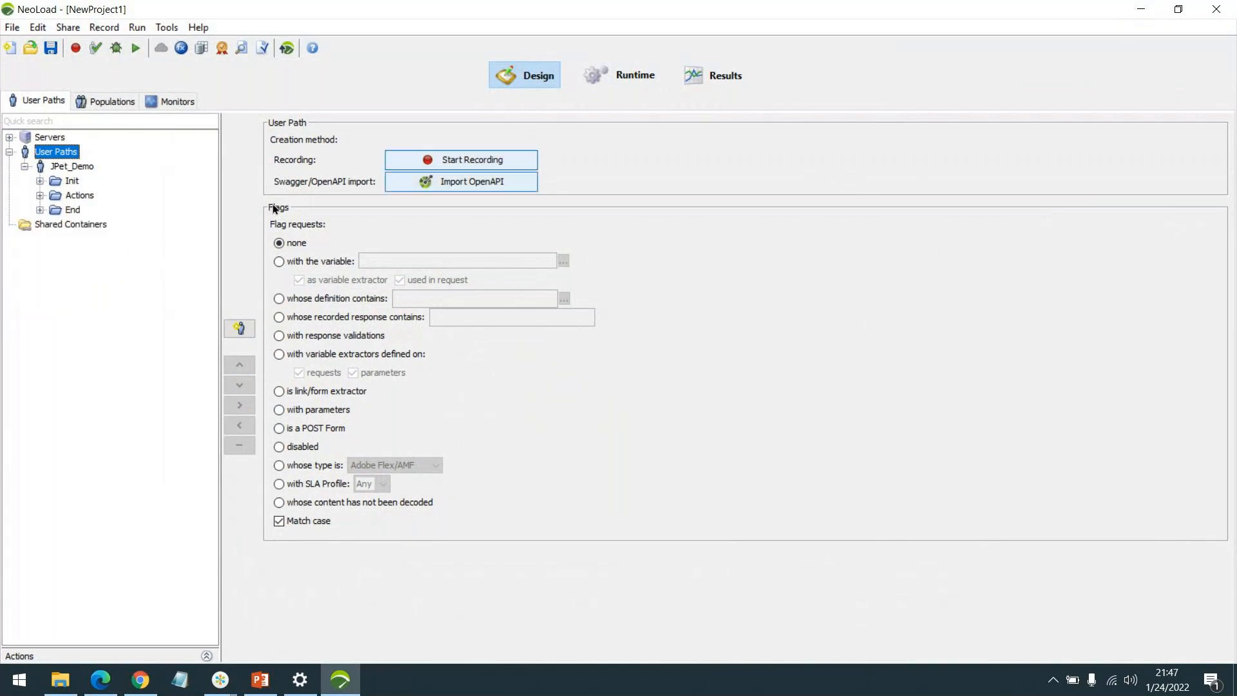
{"action": "left_click", "coordinate": [50, 168]}
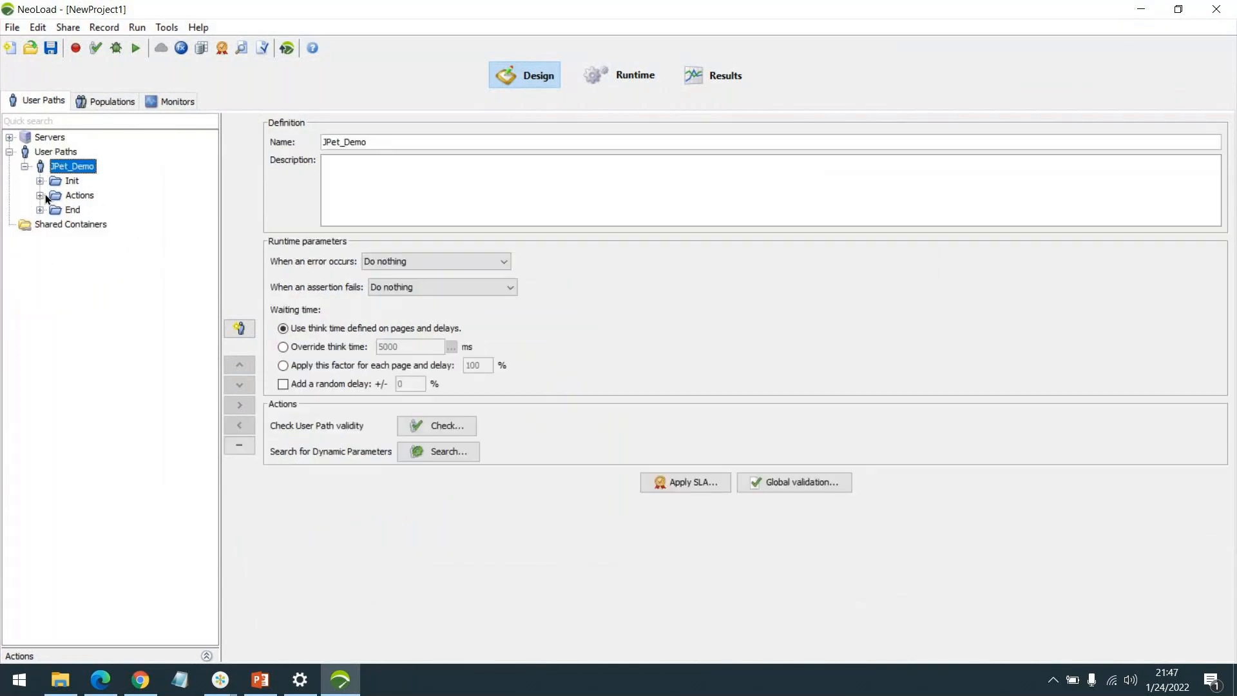
{"action": "left_click", "coordinate": [41, 196]}
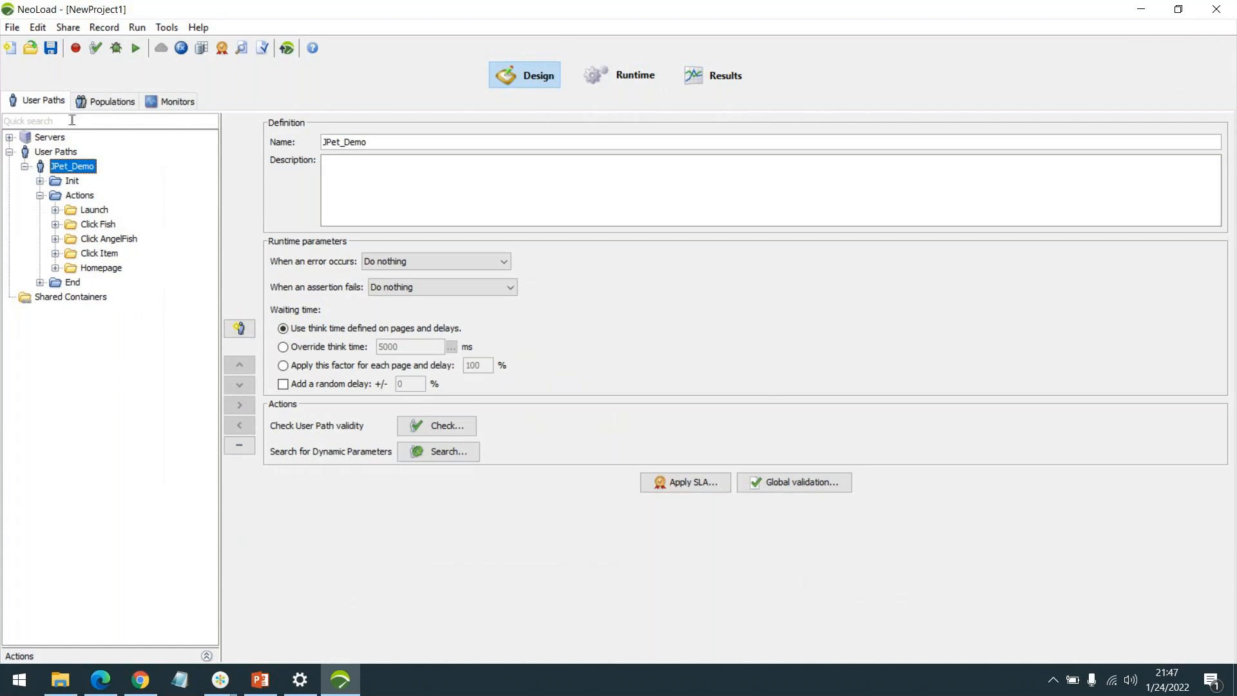
{"action": "left_click", "coordinate": [49, 153]}
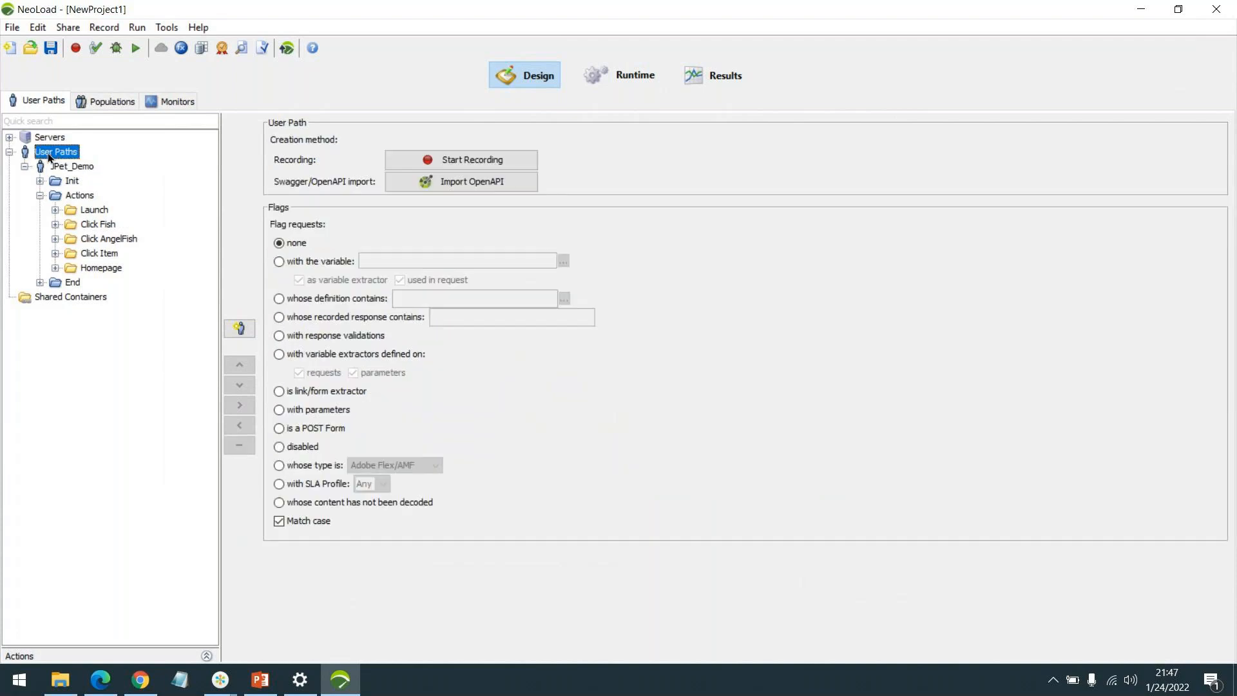
{"action": "left_click", "coordinate": [448, 160]}
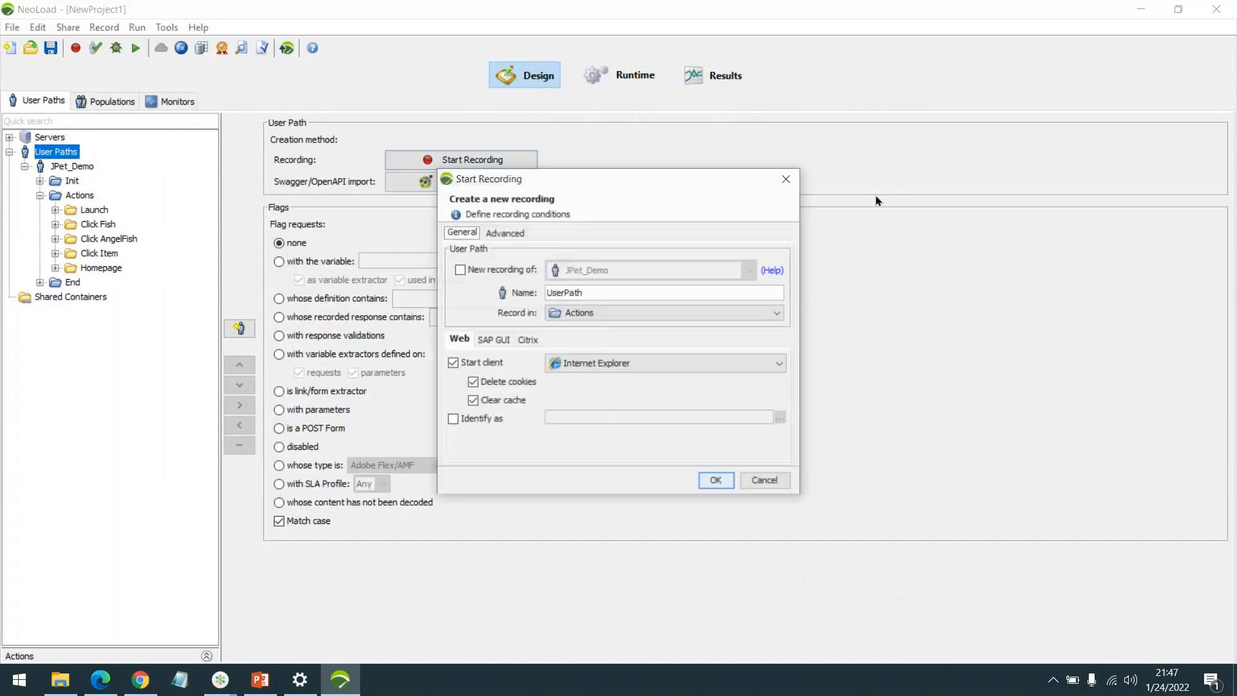
Rename the recording from 'UserPath' to 'Auth_JPet' and confirm to start recording.
{"action": "left_click", "coordinate": [629, 292]}
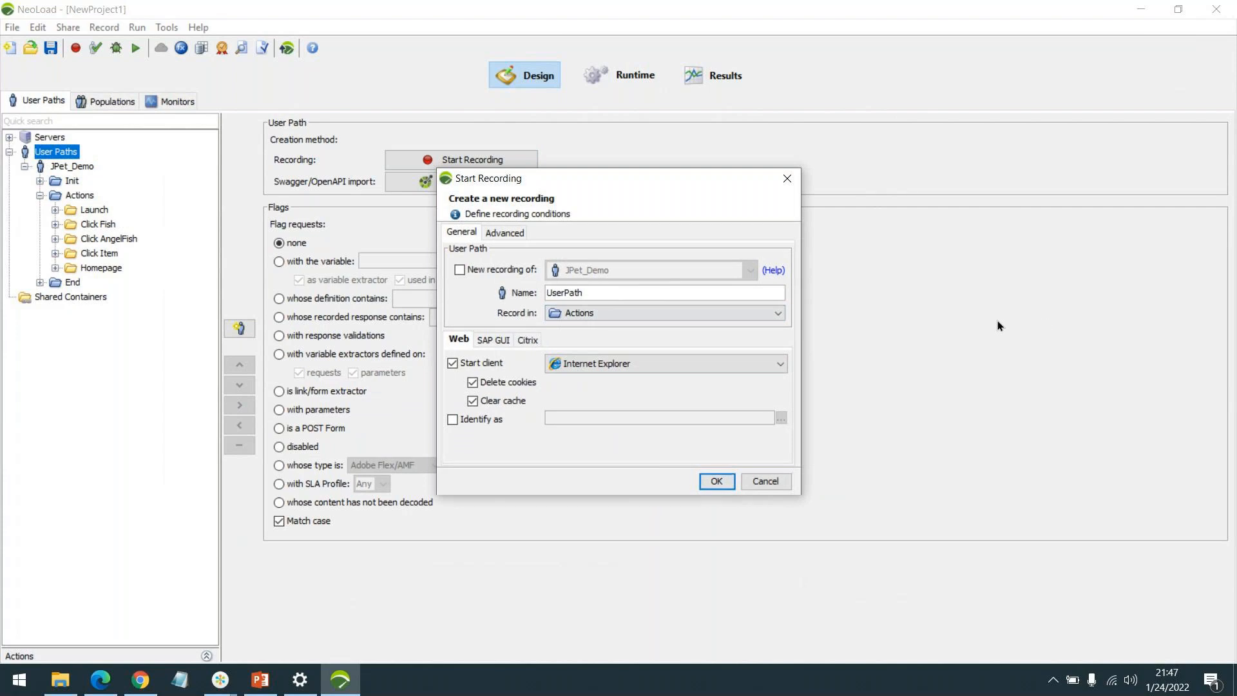
{"action": "key", "text": "ctrl+a"}
{"action": "type", "text": "Auth)"}
{"action": "key", "text": "BackSpace"}
{"action": "type", "text": "_JPet"}
{"action": "left_click", "coordinate": [714, 485]}
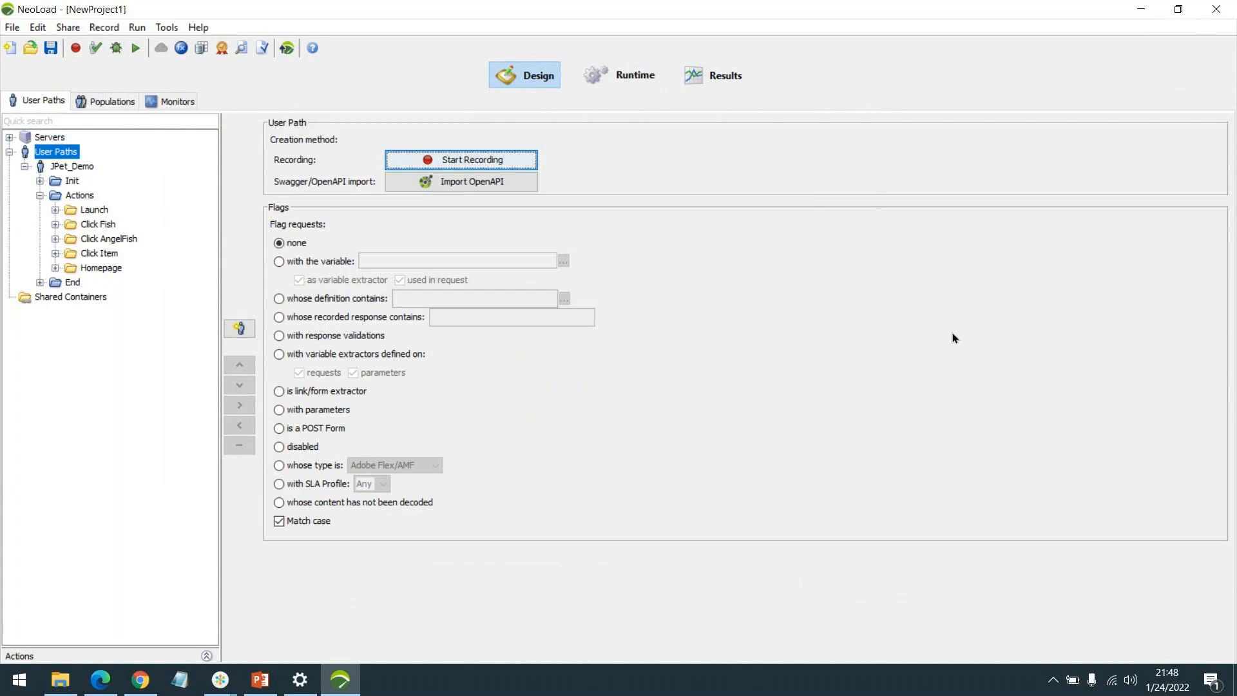
Under a 'Launch' transaction, open JPetStore's Catalog.action page past the certificate warning.
{"action": "left_click_drag", "start_coordinate": [518, 13], "coordinate": [802, 288]}
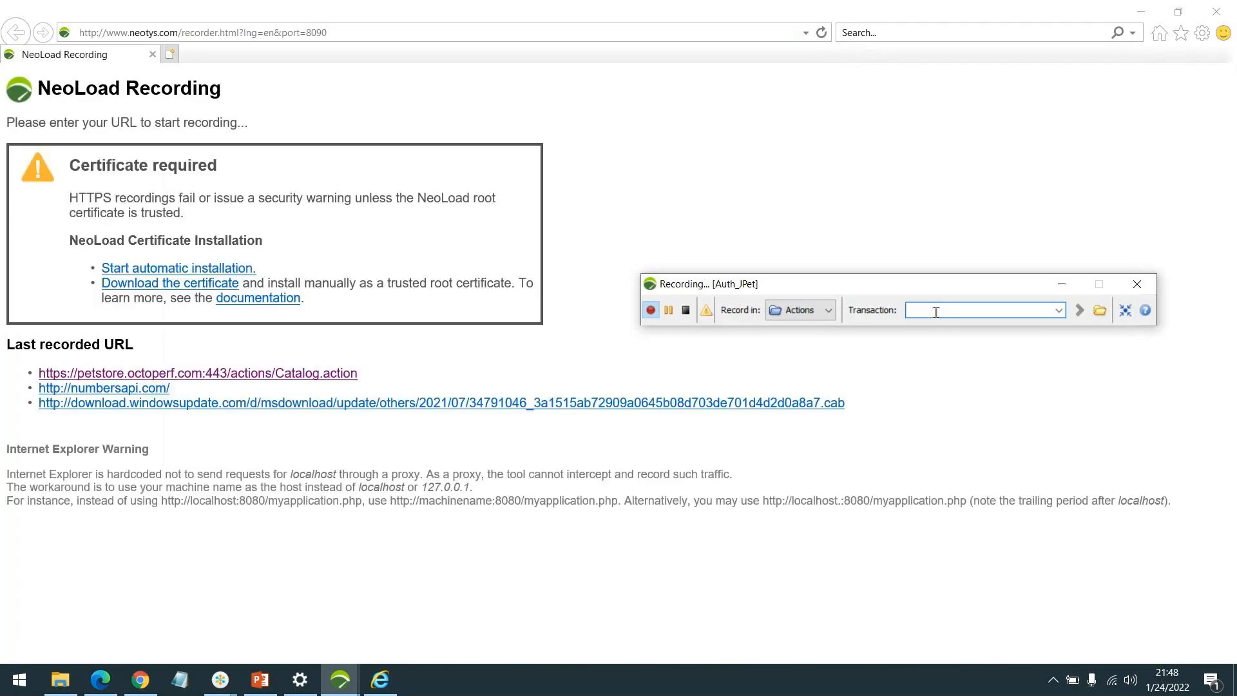
{"action": "left_click_drag", "start_coordinate": [860, 284], "coordinate": [837, 240]}
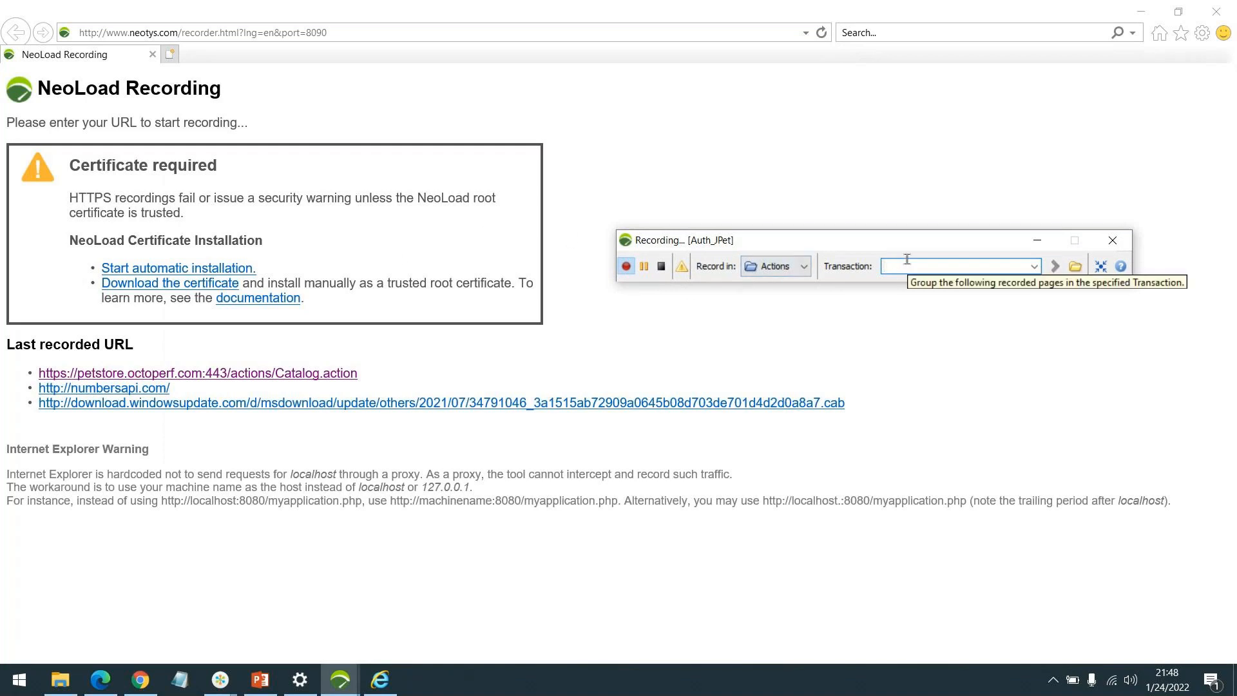
{"action": "type", "text": "Launch"}
{"action": "key", "text": "Return"}
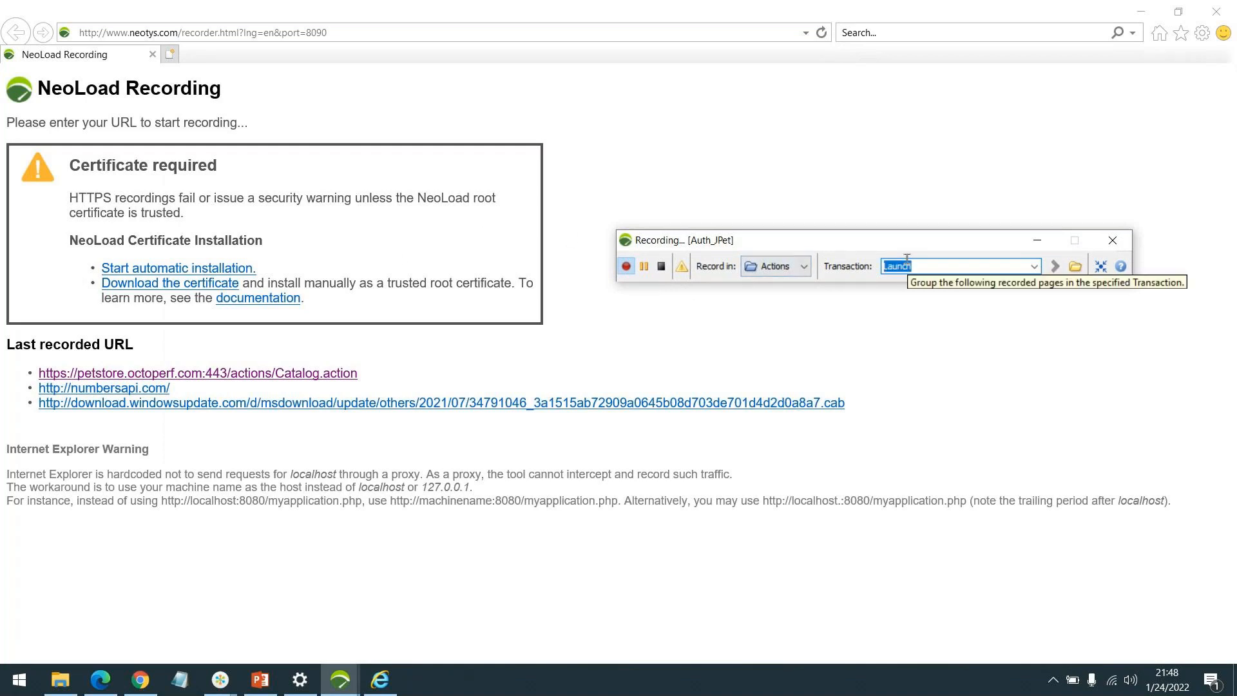
{"action": "left_click", "coordinate": [314, 377]}
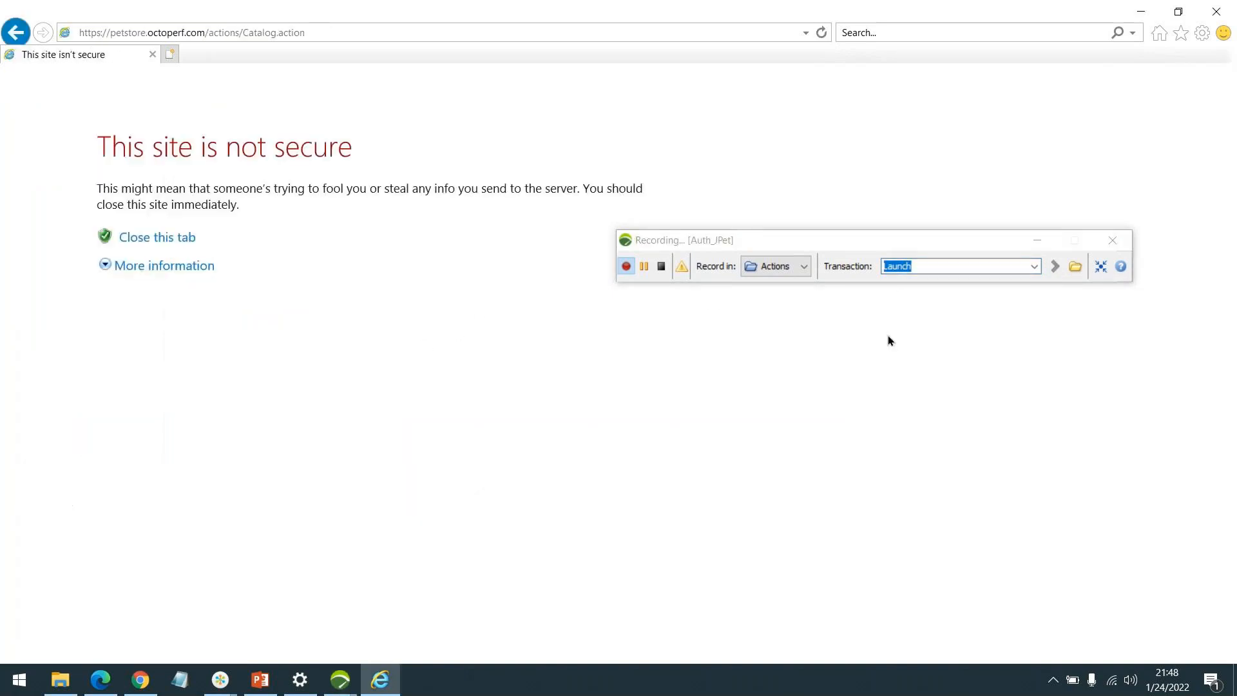
{"action": "left_click", "coordinate": [150, 268]}
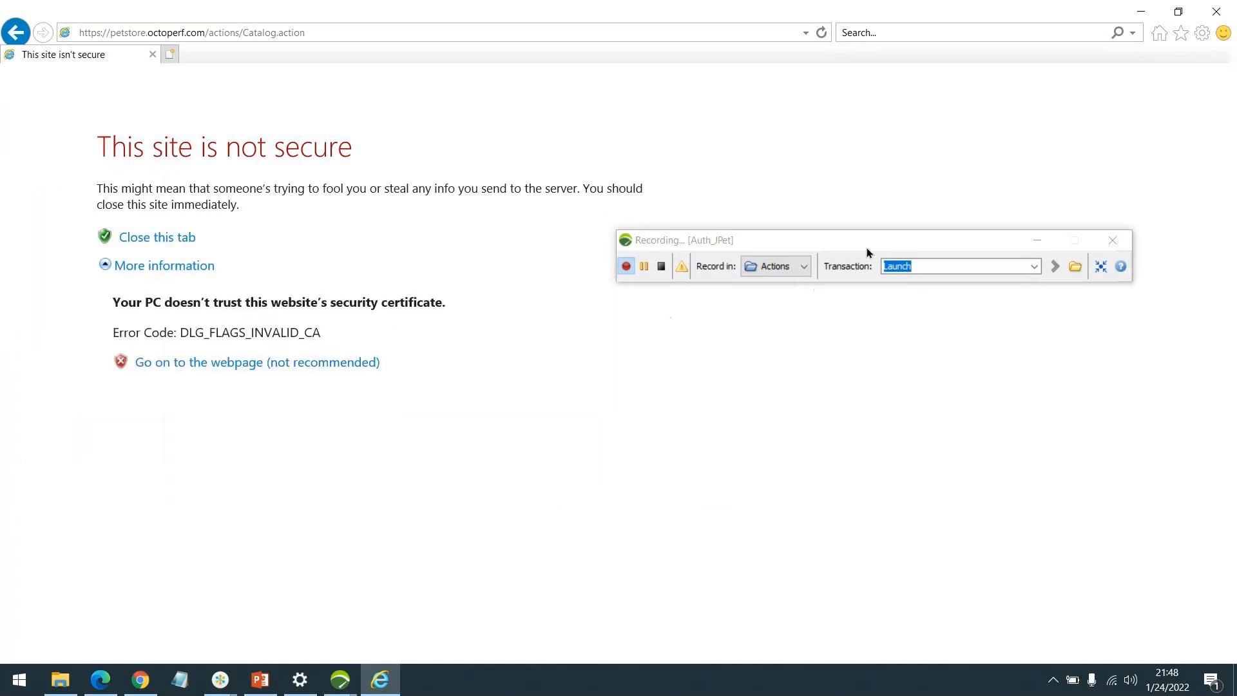
{"action": "left_click", "coordinate": [251, 364]}
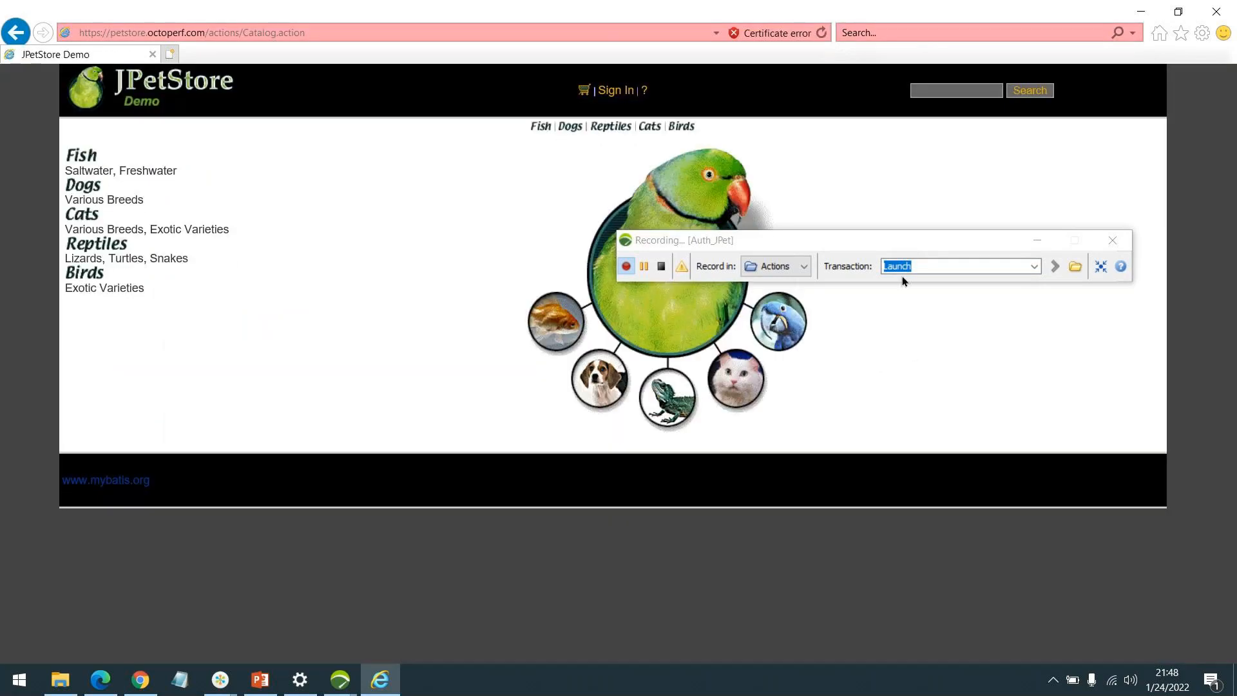
{"action": "mouse_move", "coordinate": [905, 243]}
{"action": "left_mouse_down"}
{"action": "mouse_move", "coordinate": [928, 238]}
{"action": "mouse_move", "coordinate": [918, 242]}
{"action": "left_mouse_up"}
Under the 'SignIn' transaction, open the JPetStore sign-in form, then switch to Chrome.
{"action": "type", "text": "SignIn"}
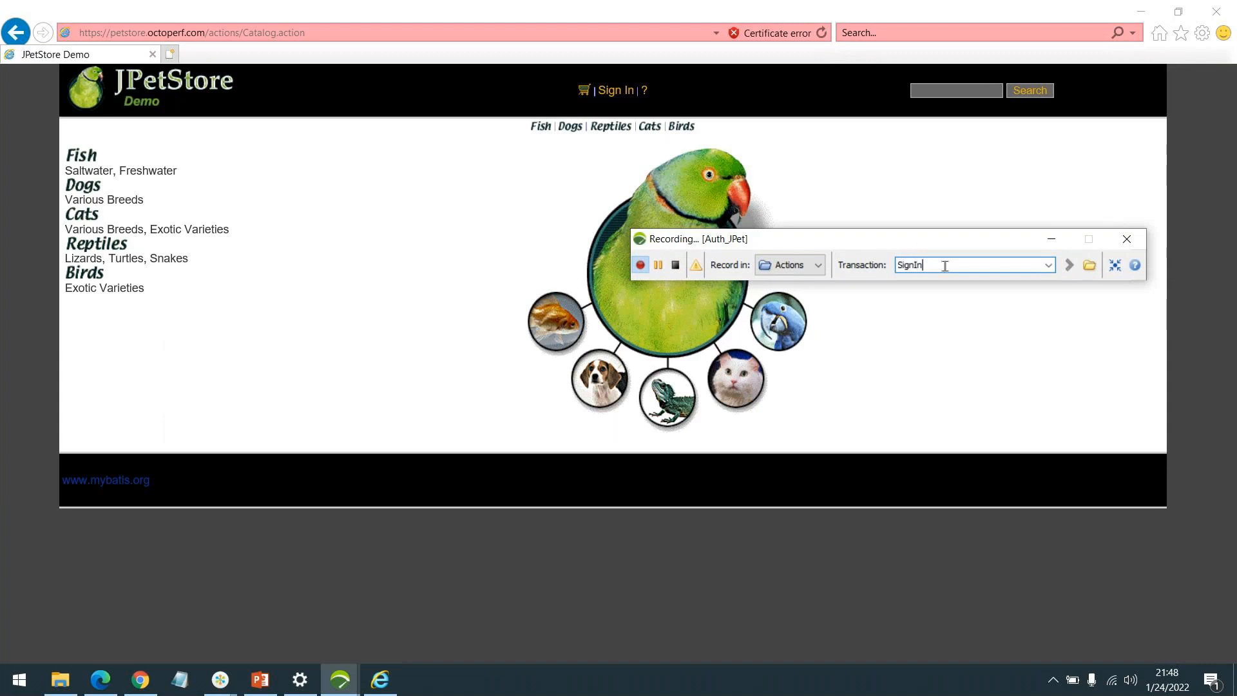
{"action": "double_click", "coordinate": [945, 266]}
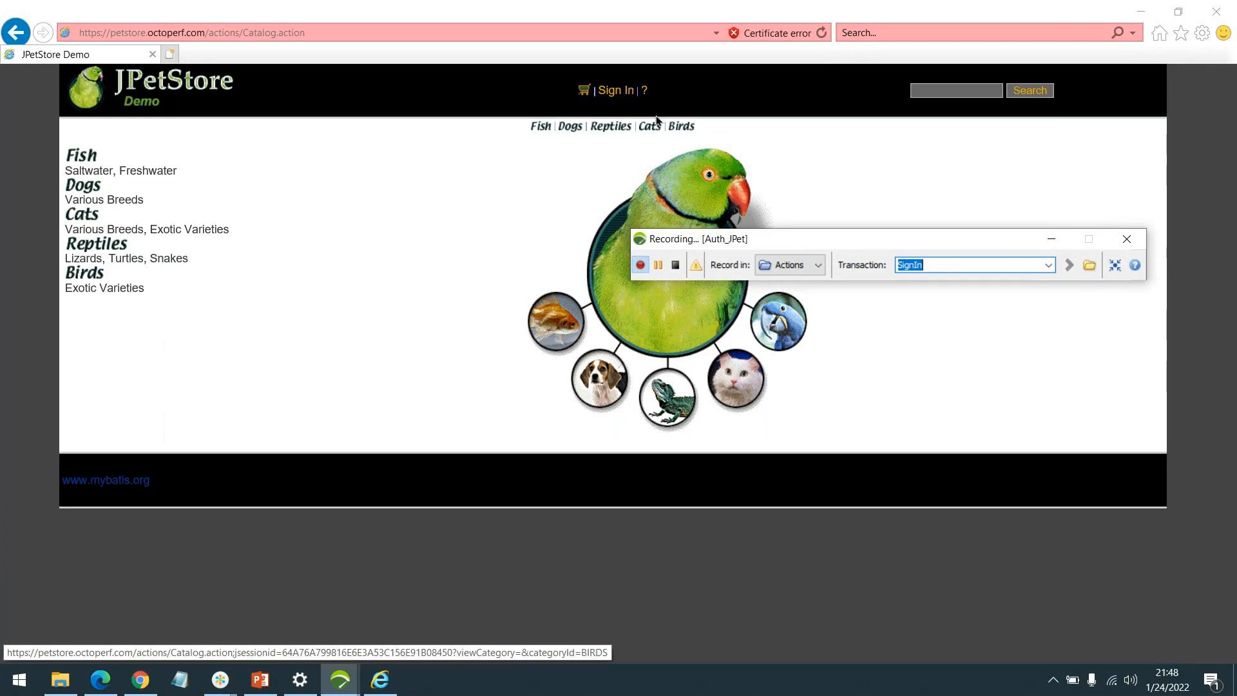
{"action": "left_click", "coordinate": [609, 92]}
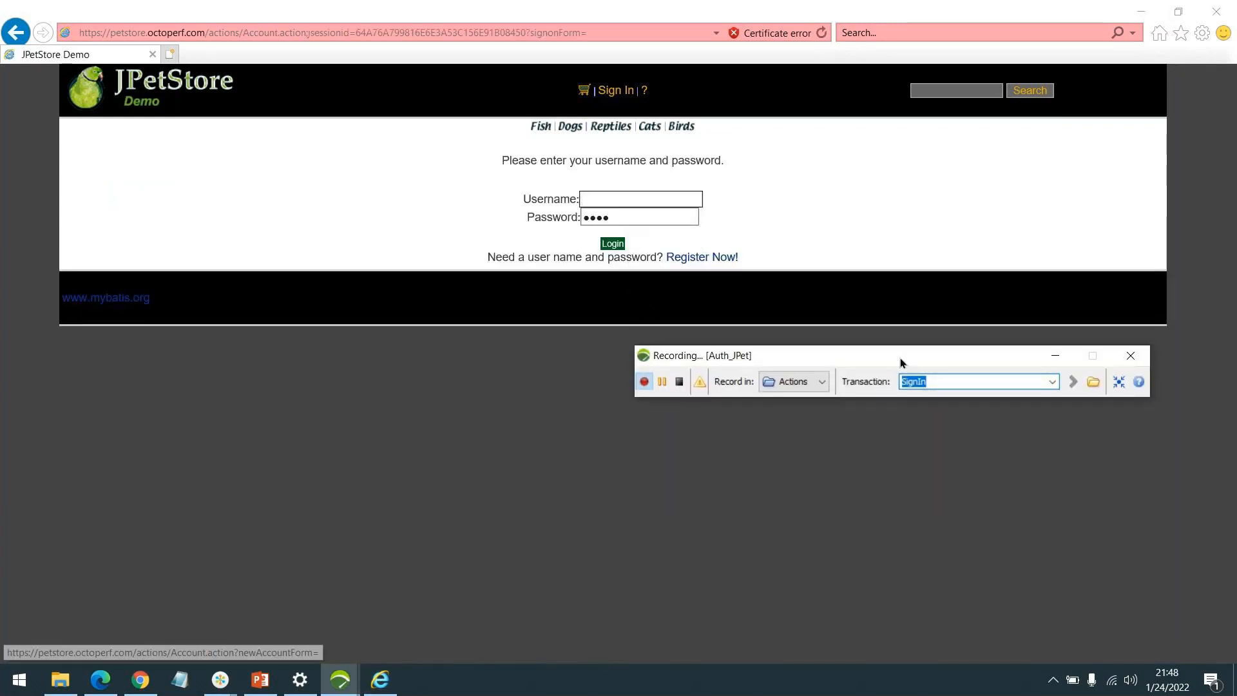
{"action": "left_click", "coordinate": [597, 199]}
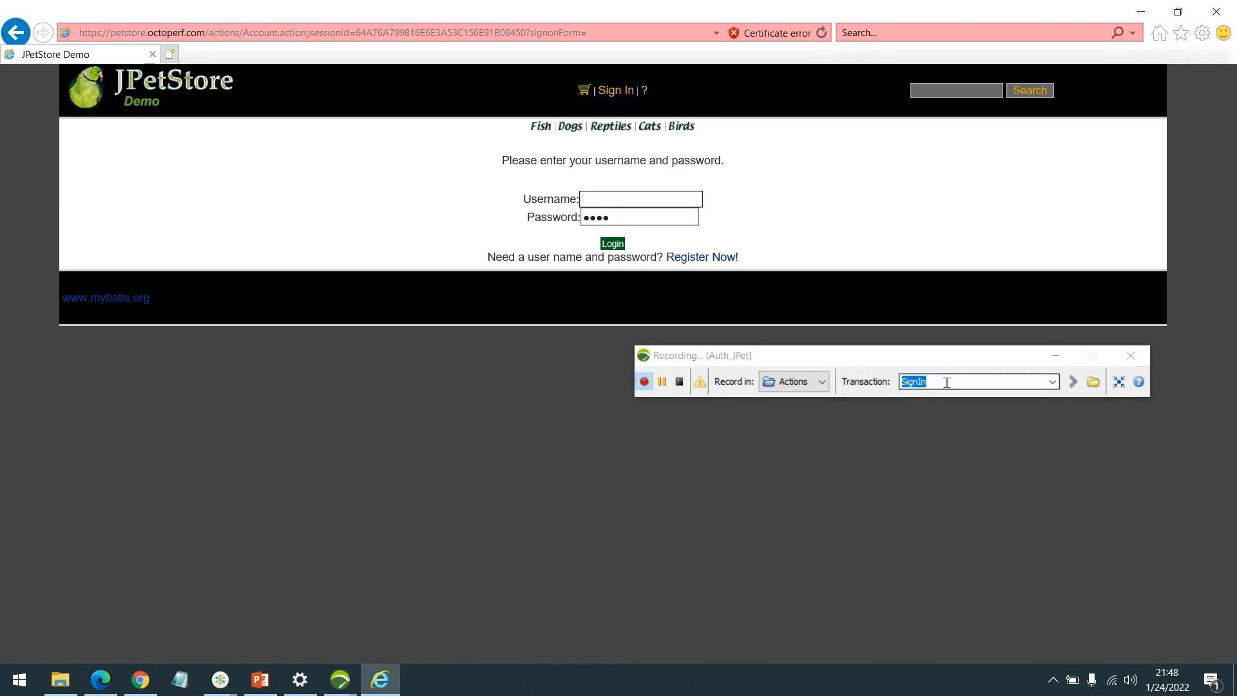
{"action": "left_click", "coordinate": [140, 681]}
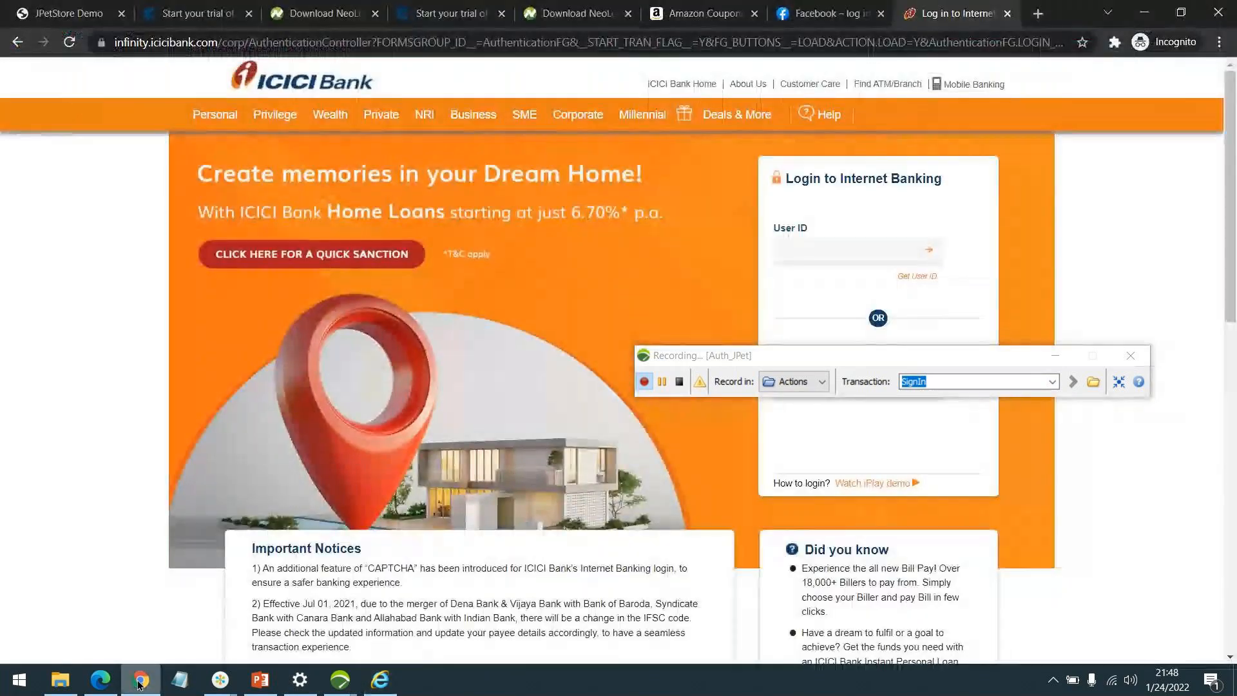
Open JPetStore's sign-in in Chrome, look at the certificate warning details, then minimize Chrome.
{"action": "left_click", "coordinate": [65, 13]}
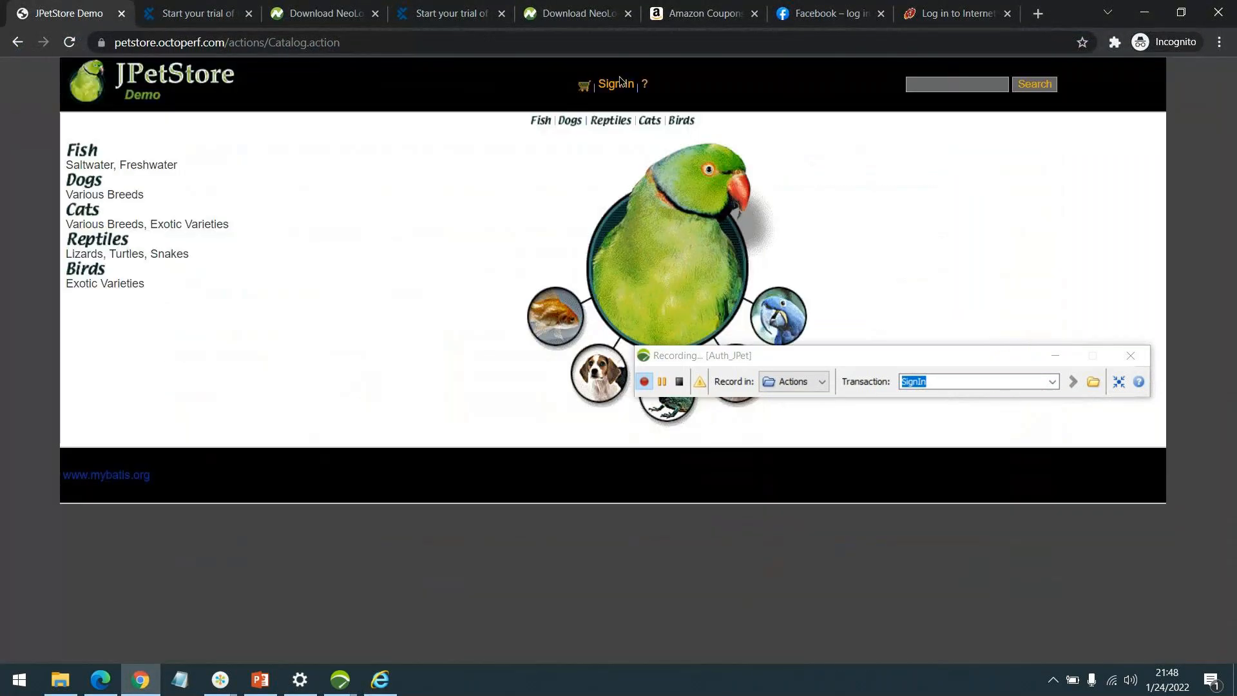
{"action": "left_click", "coordinate": [616, 85]}
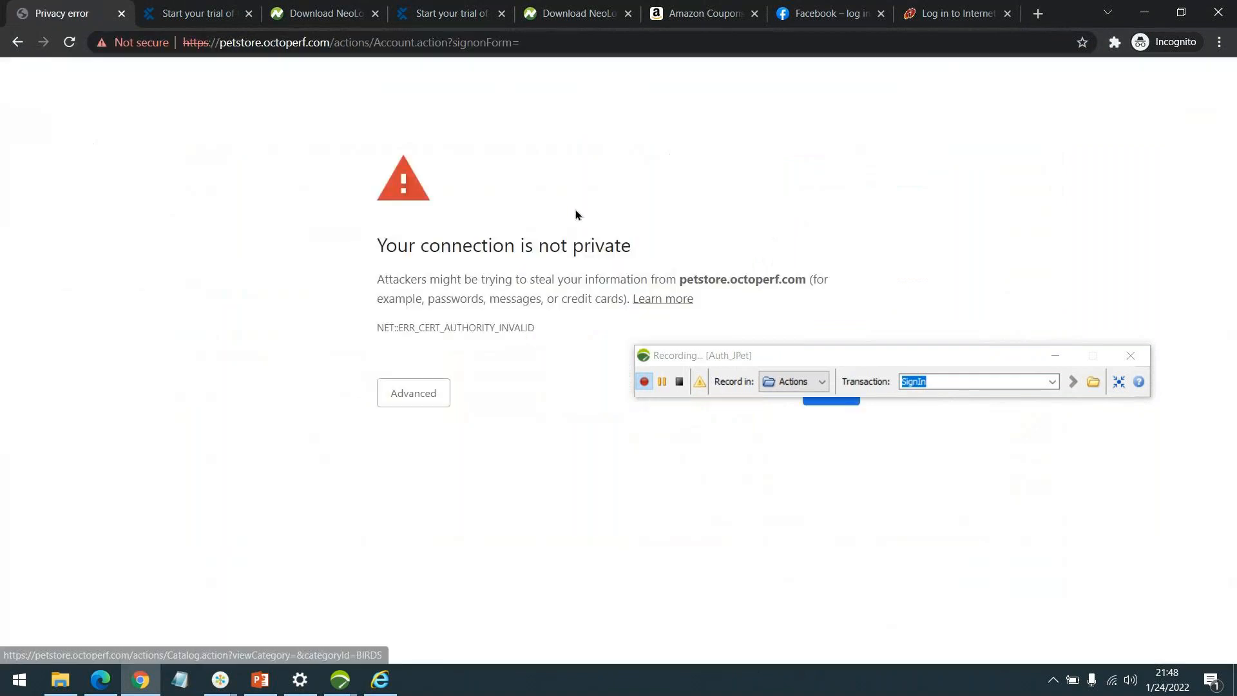
{"action": "left_click", "coordinate": [410, 400]}
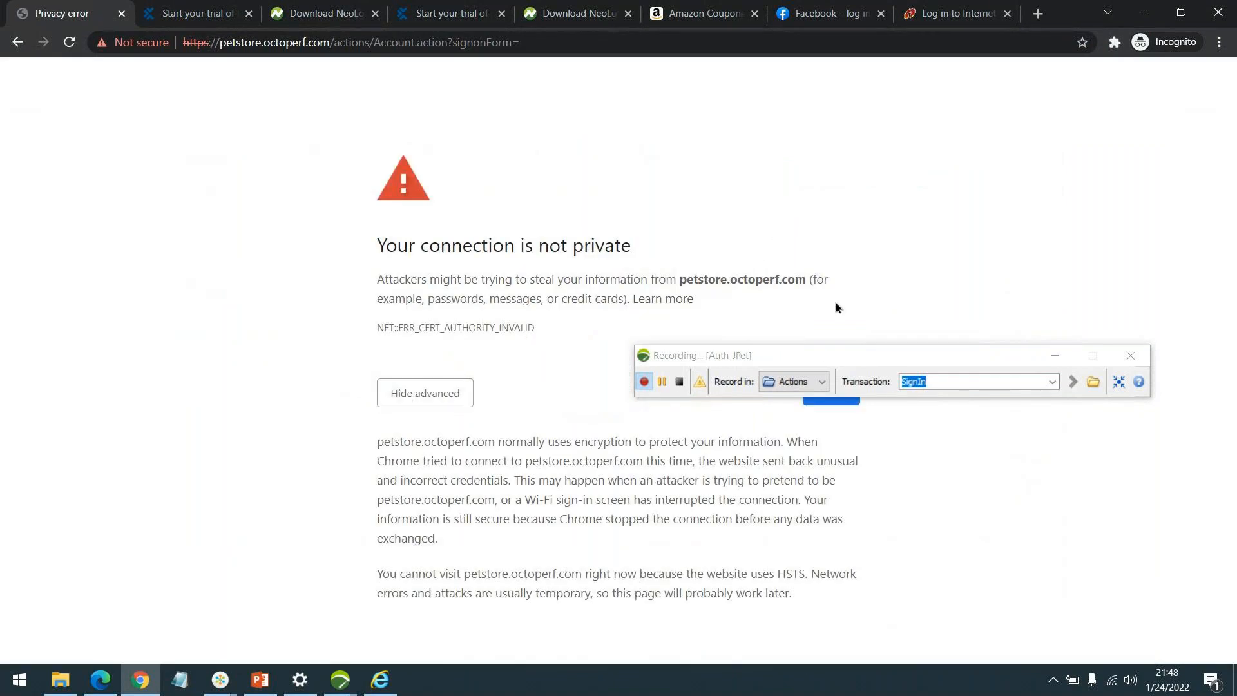
{"action": "left_click_drag", "start_coordinate": [820, 354], "coordinate": [846, 362]}
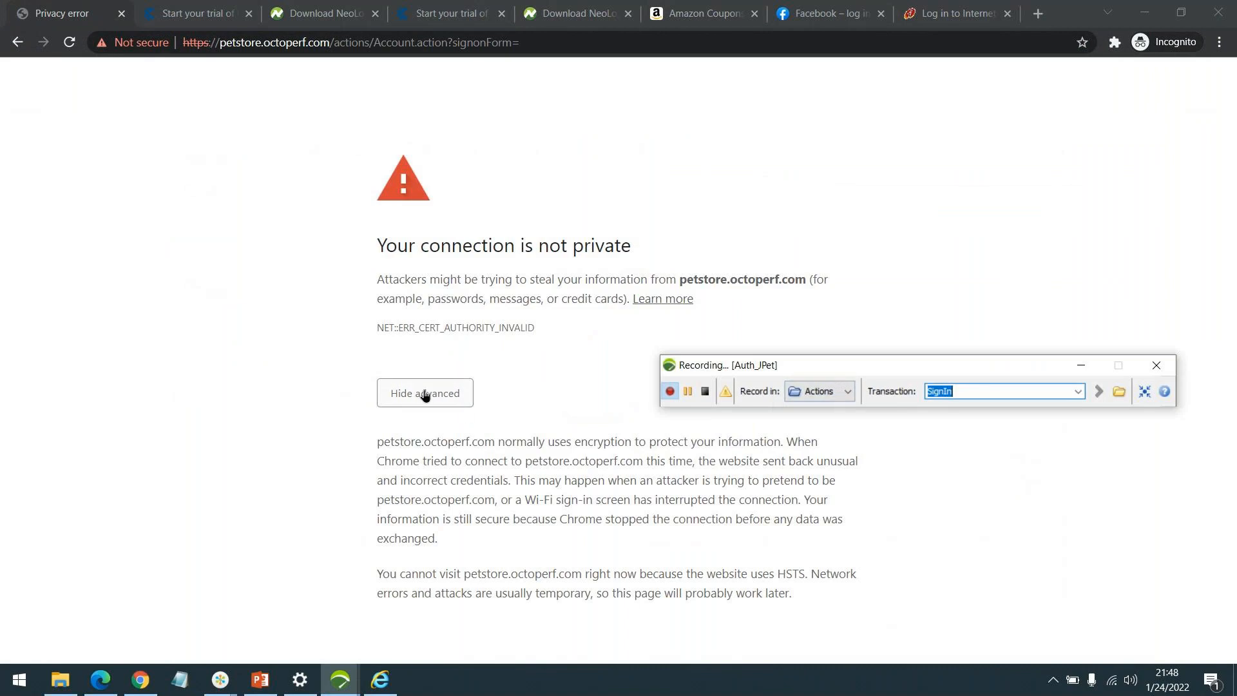
{"action": "left_click", "coordinate": [426, 398]}
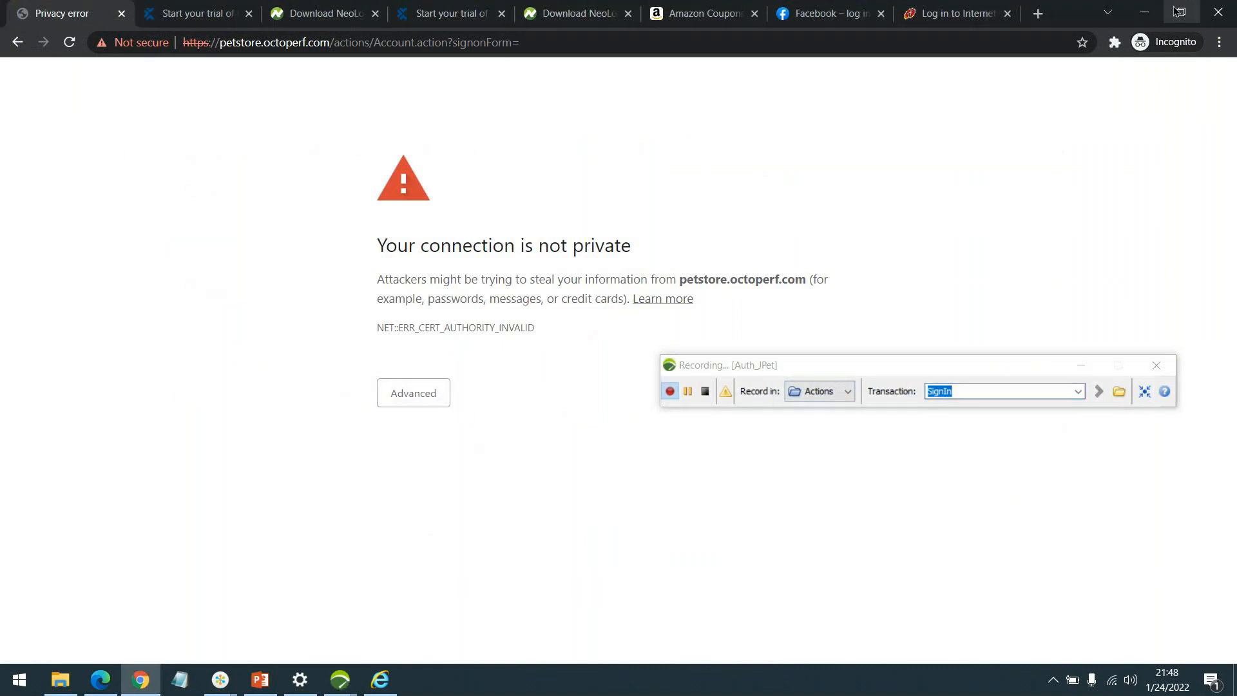
{"action": "left_click", "coordinate": [1139, 18]}
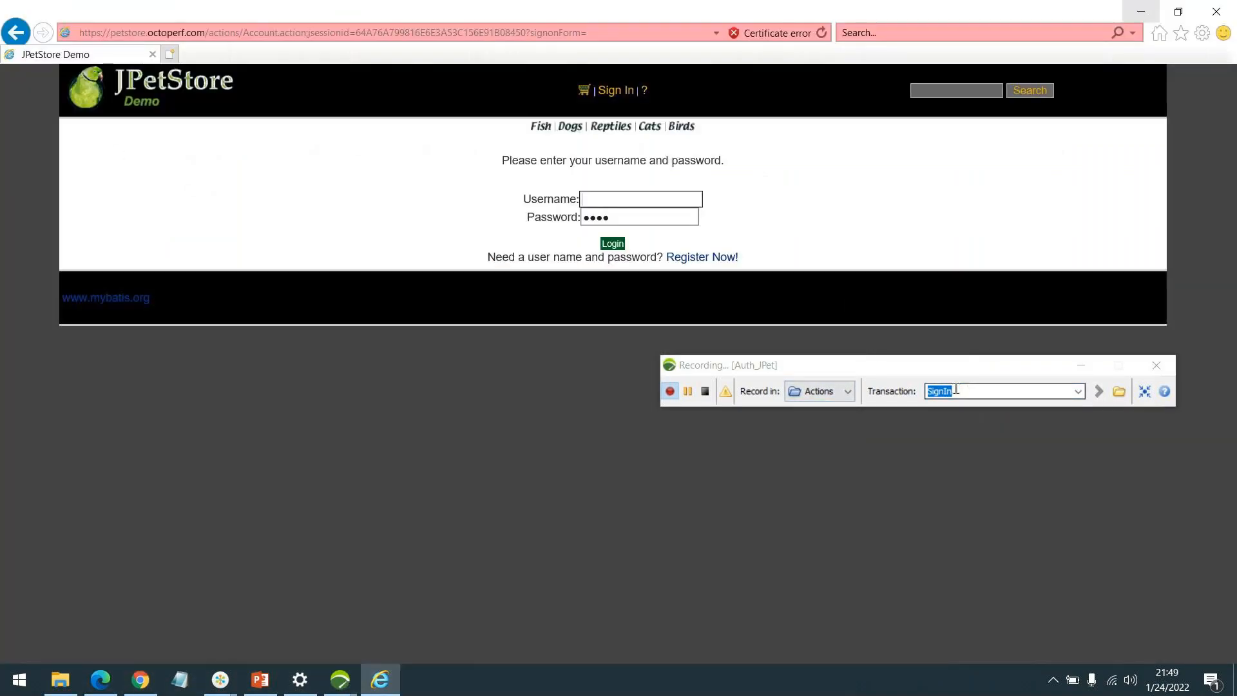
Rename the recorder's current transaction to 'Click Login'.
{"action": "left_click", "coordinate": [956, 391]}
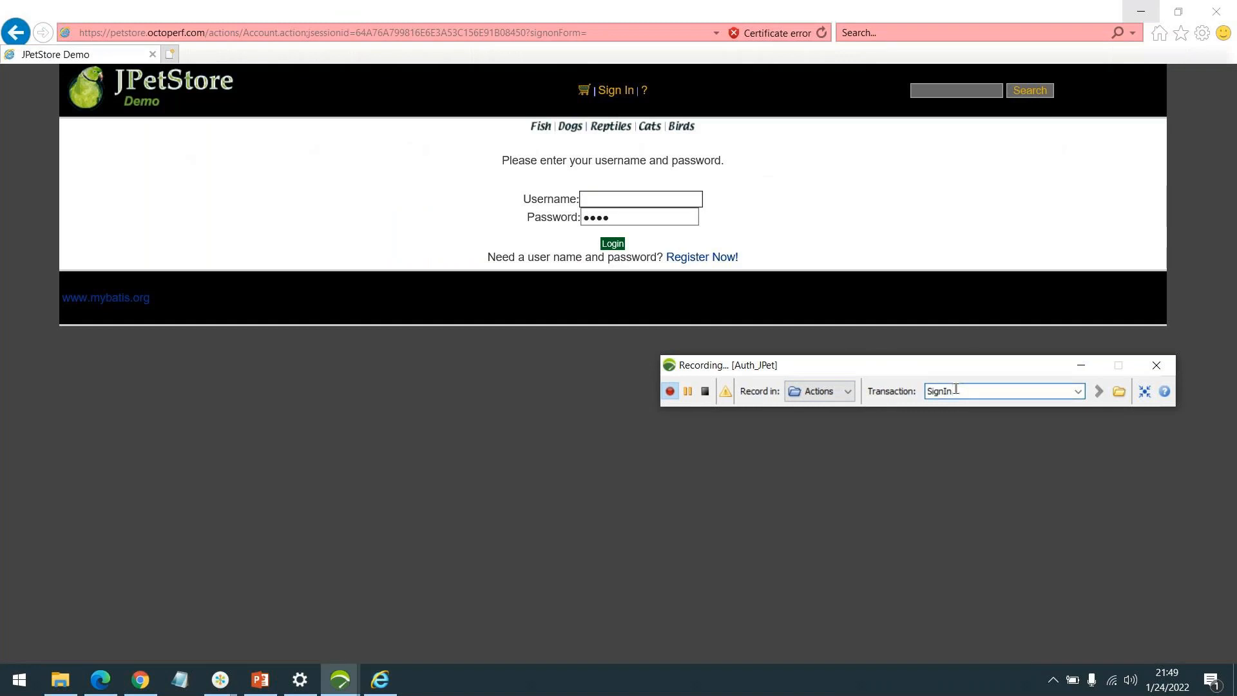
{"action": "type", "text": "Click Login"}
{"action": "key", "text": "Return"}
Submit a login as jpetuser with its password, then stop the recording.
{"action": "left_click", "coordinate": [644, 199]}
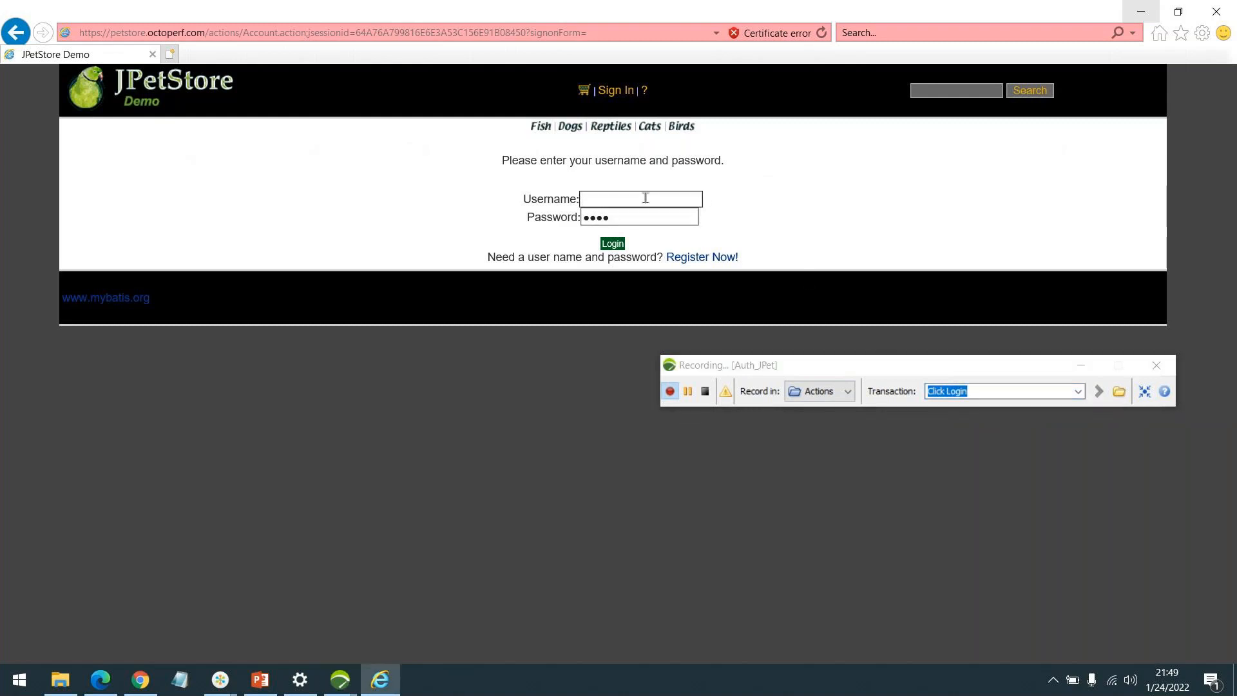
{"action": "type", "text": "jpetuser"}
{"action": "key", "text": "Tab"}
{"action": "type", "text": "jpetuser"}
{"action": "key", "text": "Return"}
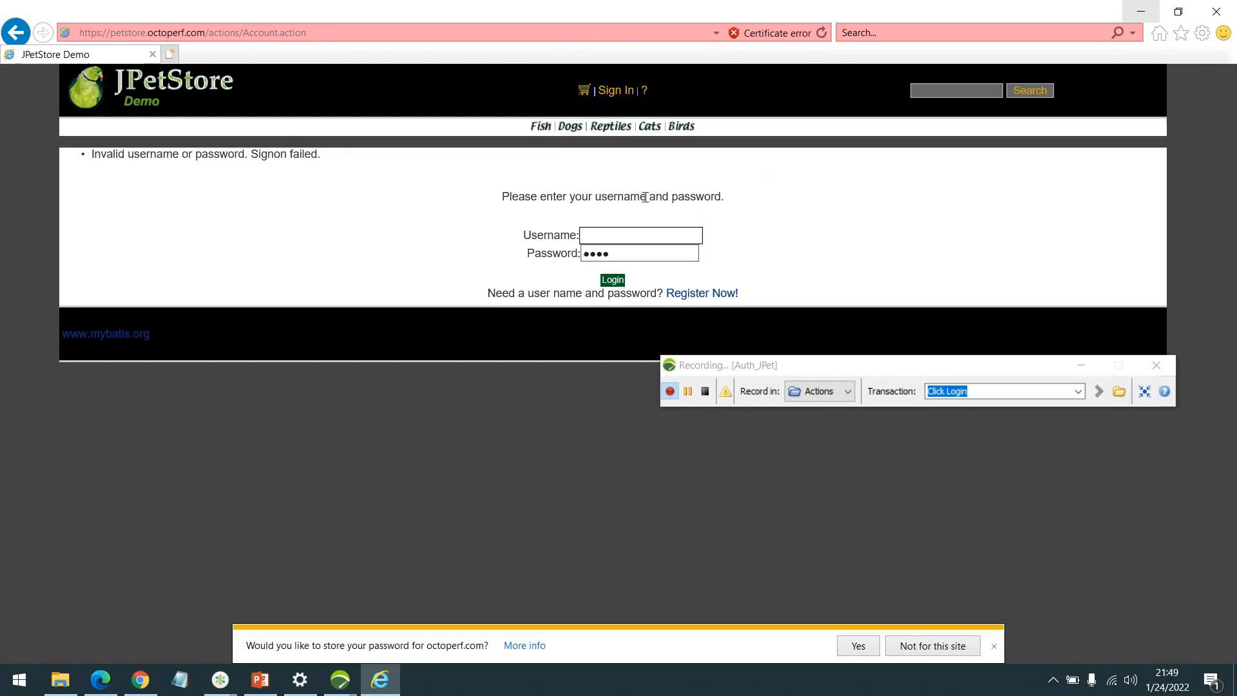
{"action": "left_click", "coordinate": [706, 392]}
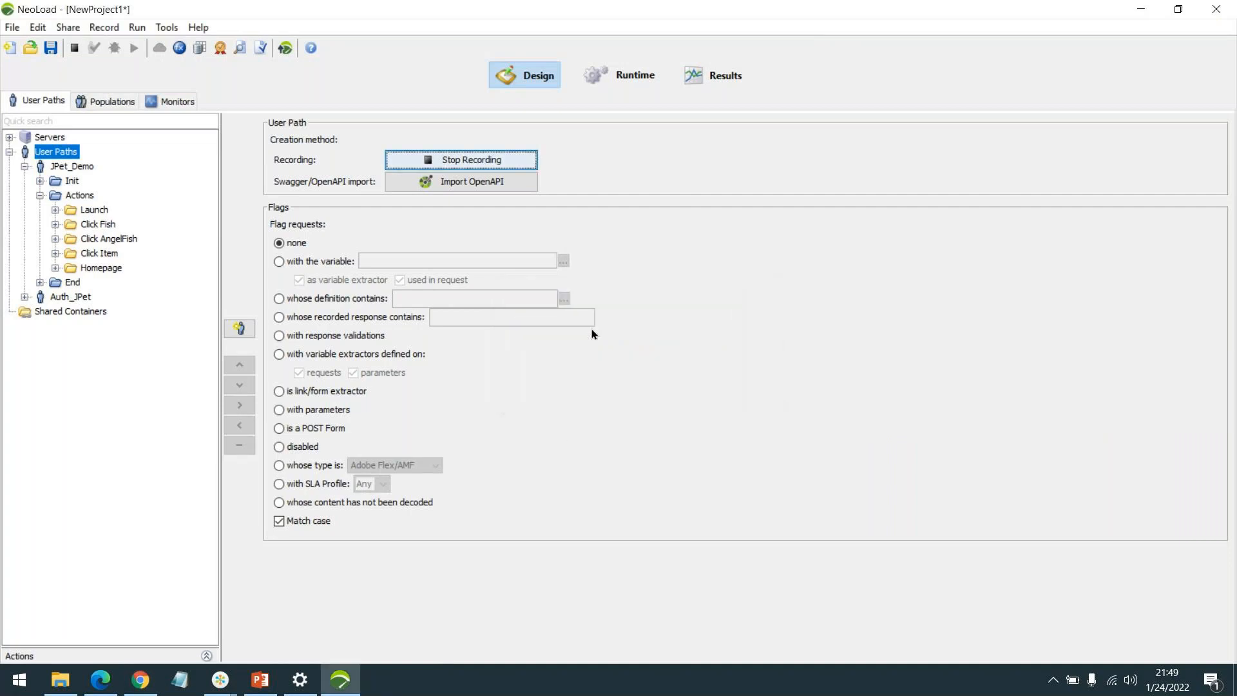
Cancel the Post-recording Wizard, delete the Auth_JPet user path, and reload Chrome's sign-in page.
{"action": "left_click", "coordinate": [761, 559]}
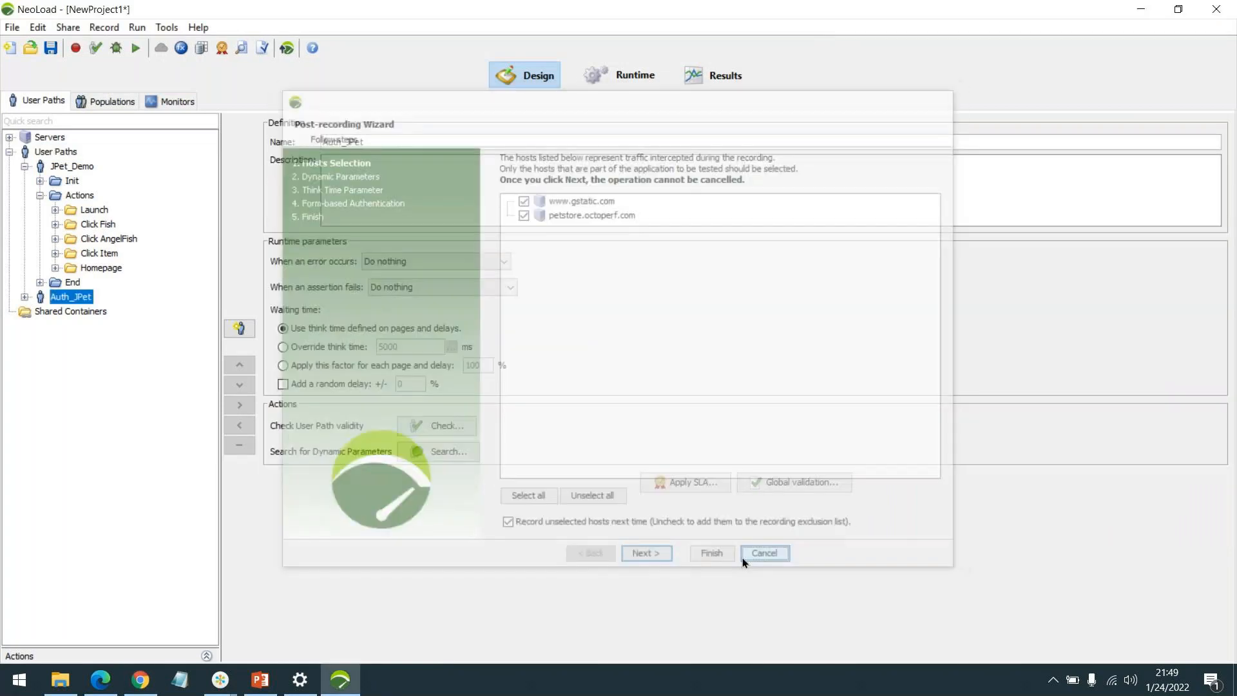
{"action": "right_click", "coordinate": [72, 300]}
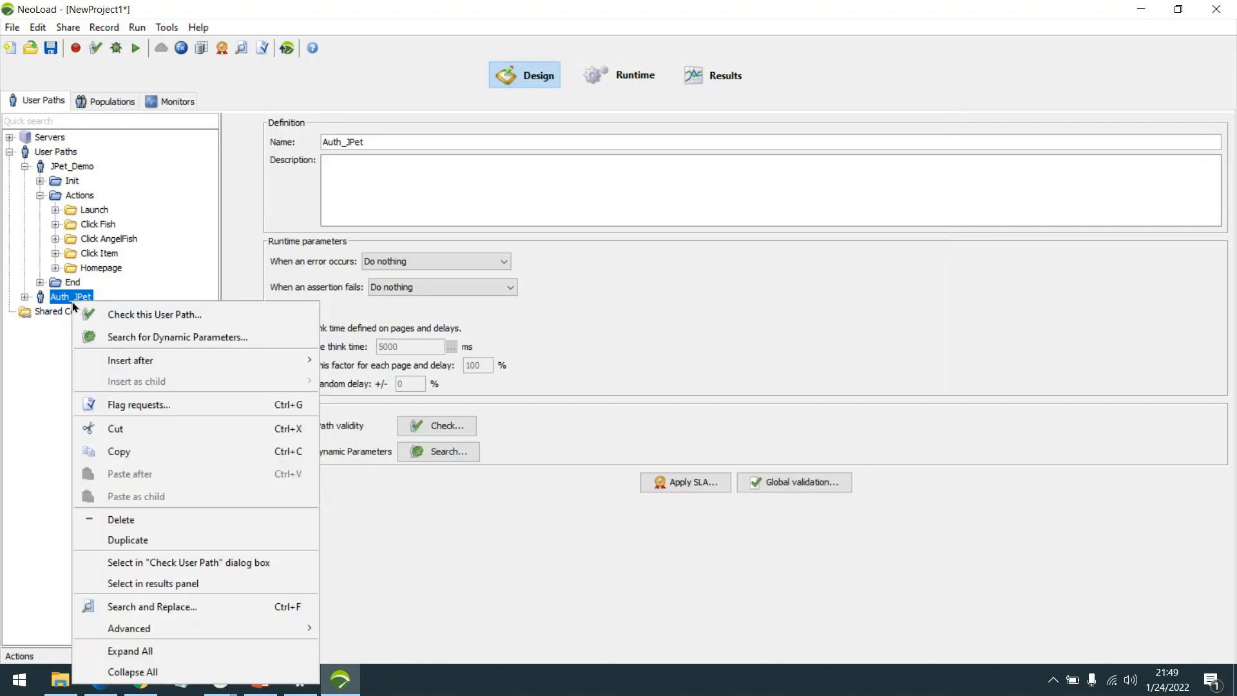
{"action": "left_click", "coordinate": [152, 522]}
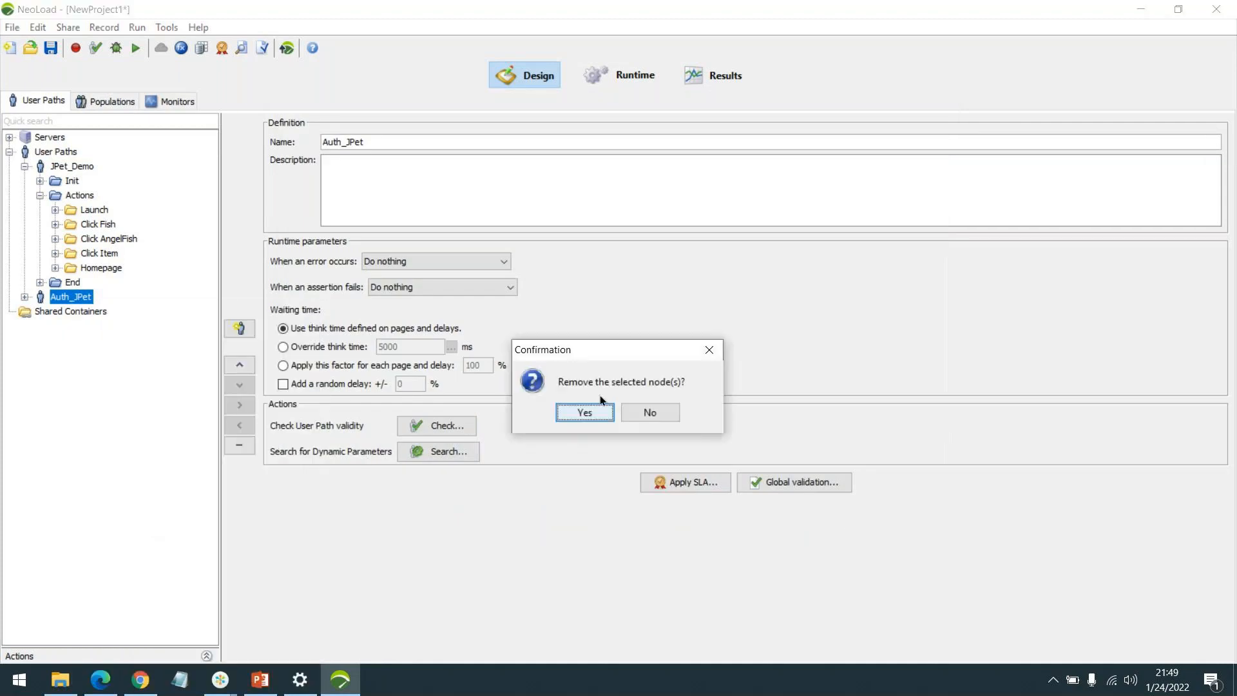
{"action": "left_click", "coordinate": [598, 410]}
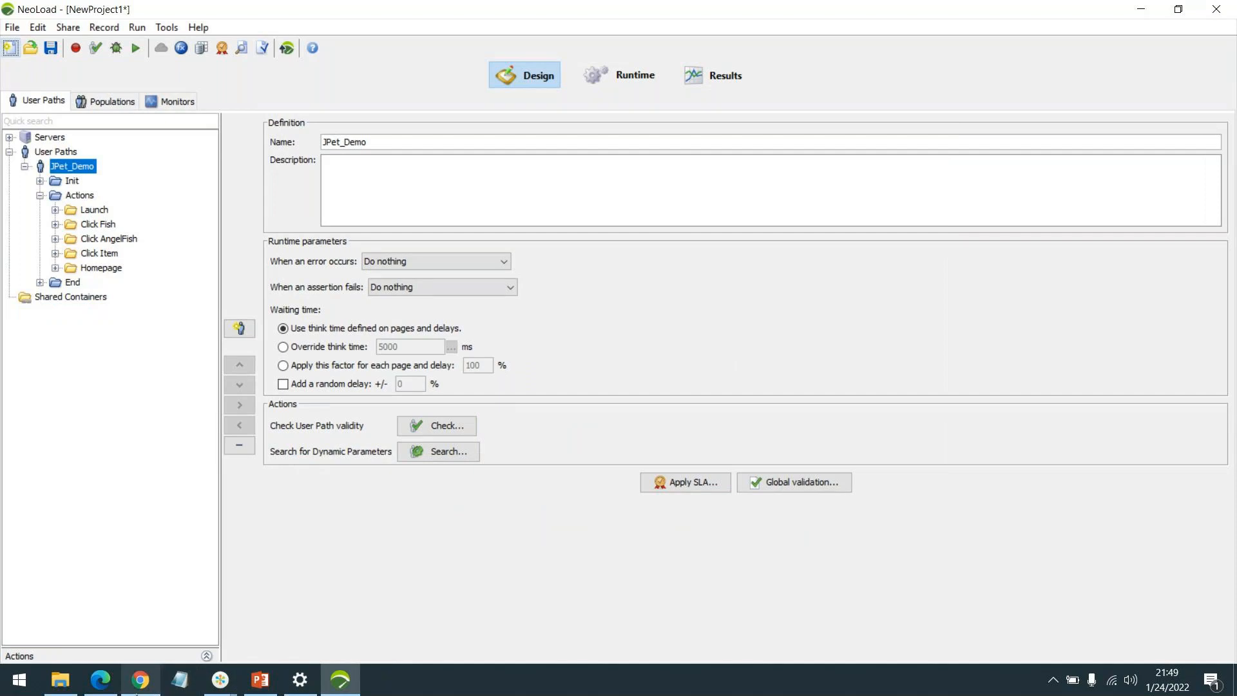
{"action": "left_click", "coordinate": [141, 680]}
{"action": "key", "text": "F5"}
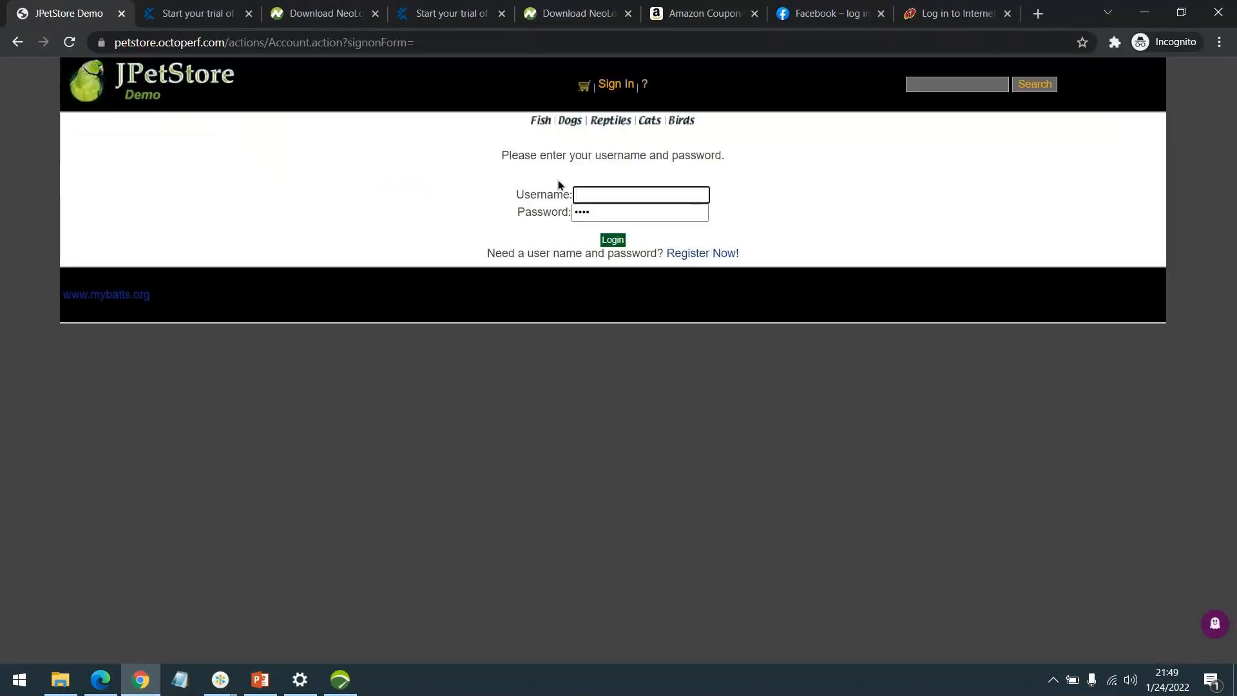
On the registration form, enter user ID jpetuser and the new password twice.
{"action": "left_click", "coordinate": [700, 253]}
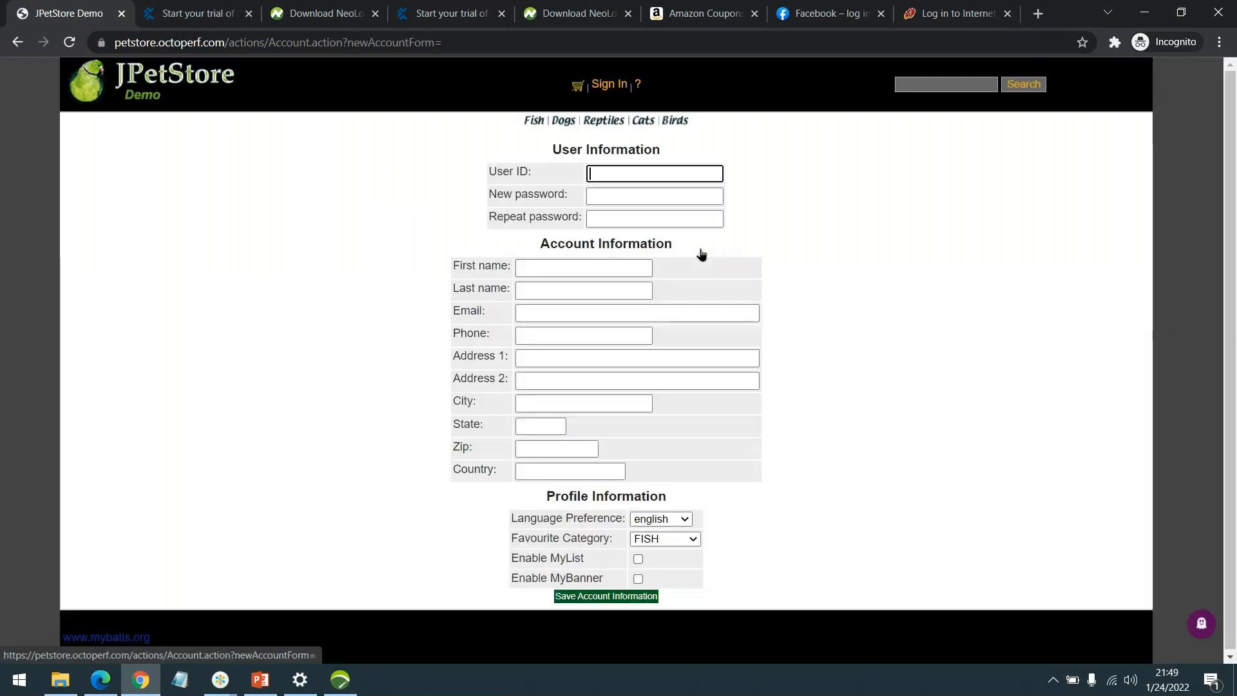
{"action": "type", "text": "jpetuser"}
{"action": "key", "text": "Tab"}
{"action": "type", "text": "jpe"}
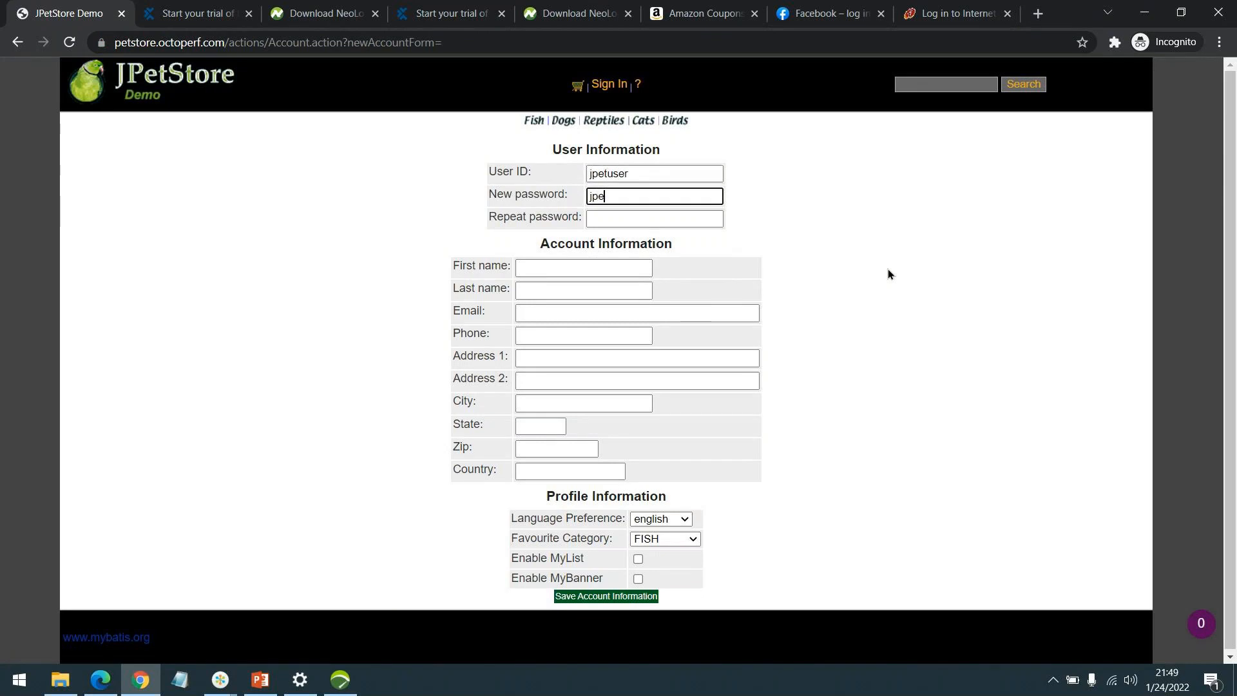
{"action": "type", "text": "tuser"}
{"action": "key", "text": "Tab"}
{"action": "type", "text": "jpetuser"}
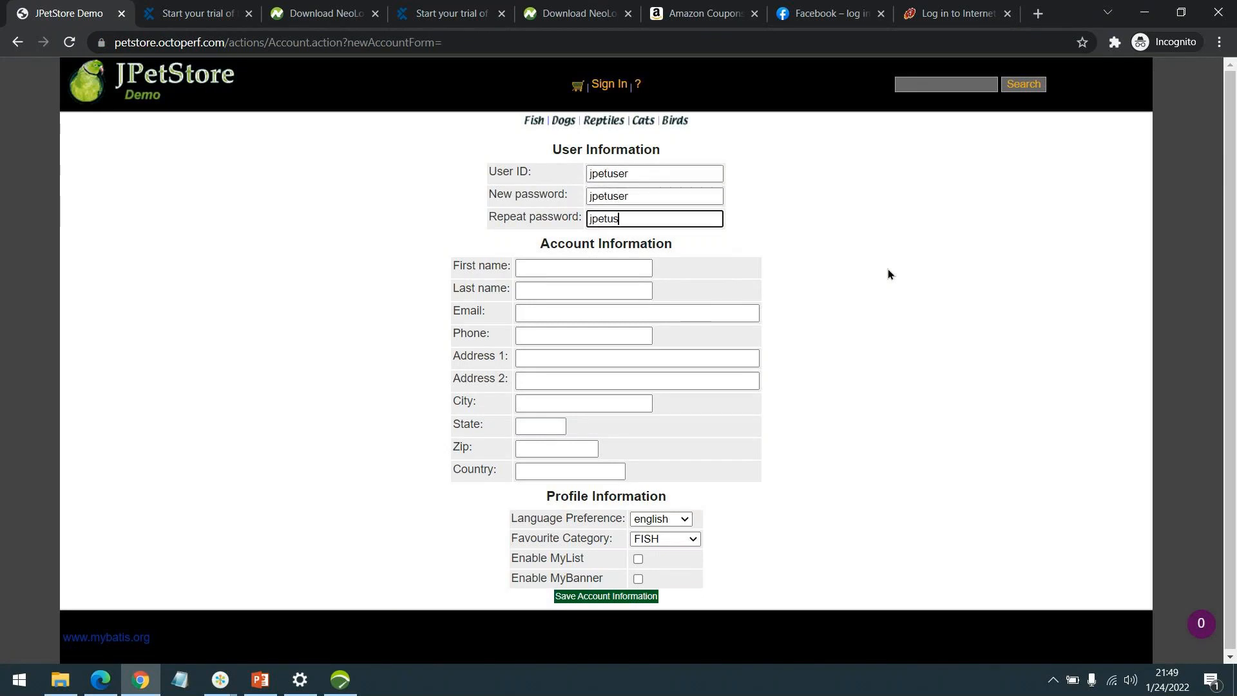
Enter placeholder first and last names, a test e-mail address and a phone number.
{"action": "key", "text": "Tab"}
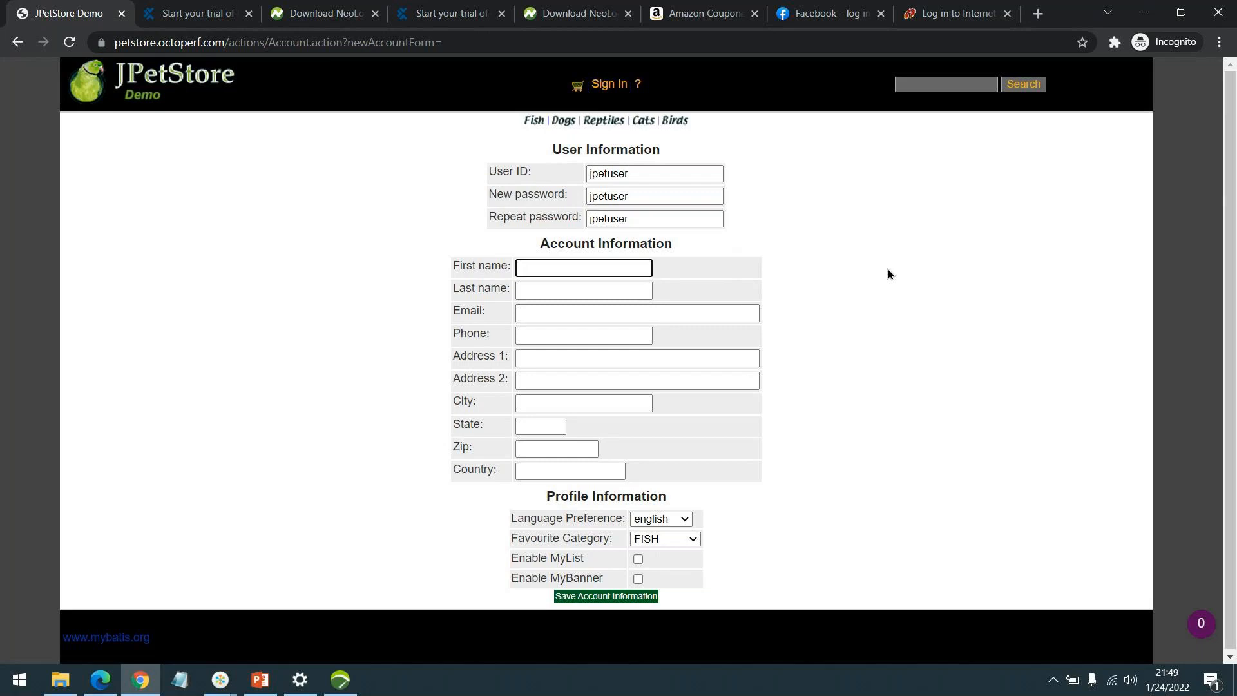
{"action": "type", "text": "FName"}
{"action": "key", "text": "Tab"}
{"action": "type", "text": "LaName"}
{"action": "key", "text": "Tab"}
{"action": "type", "text": "test@e"}
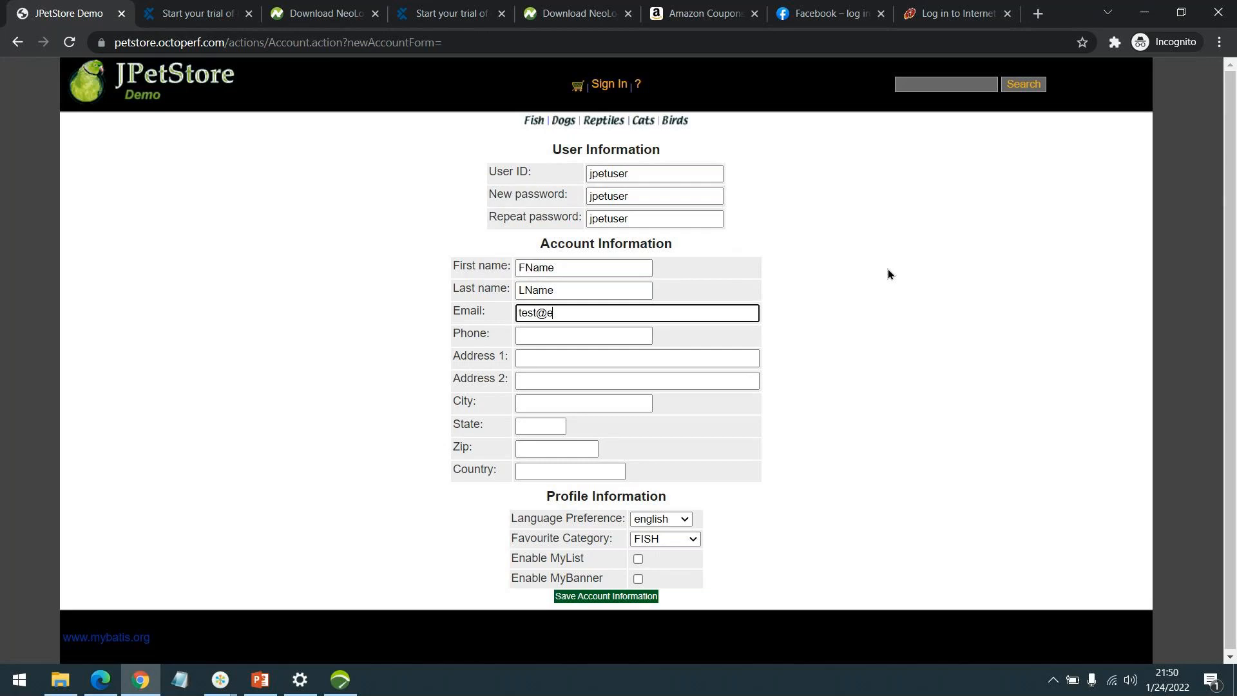
{"action": "type", "text": "mail.com"}
{"action": "key", "text": "Tab"}
{"action": "type", "text": "987654321"}
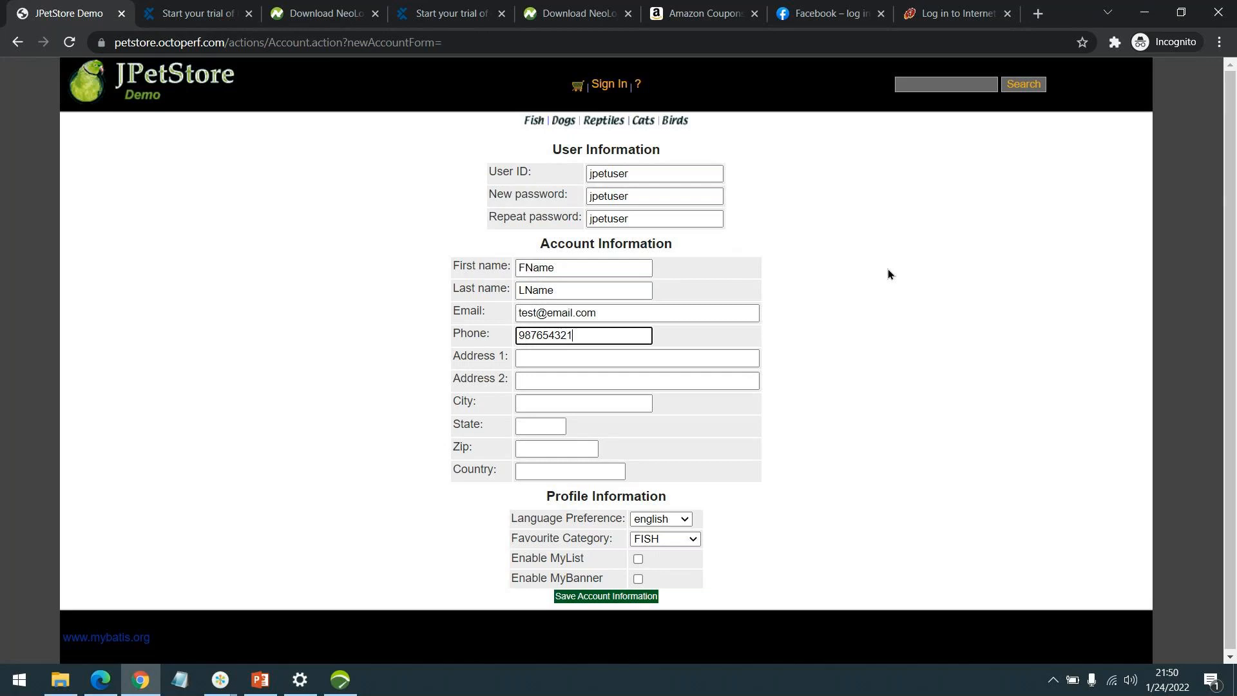
{"action": "type", "text": "0"}
Fill in placeholder address lines, city, state, zip and country, then save the account information.
{"action": "key", "text": "Tab"}
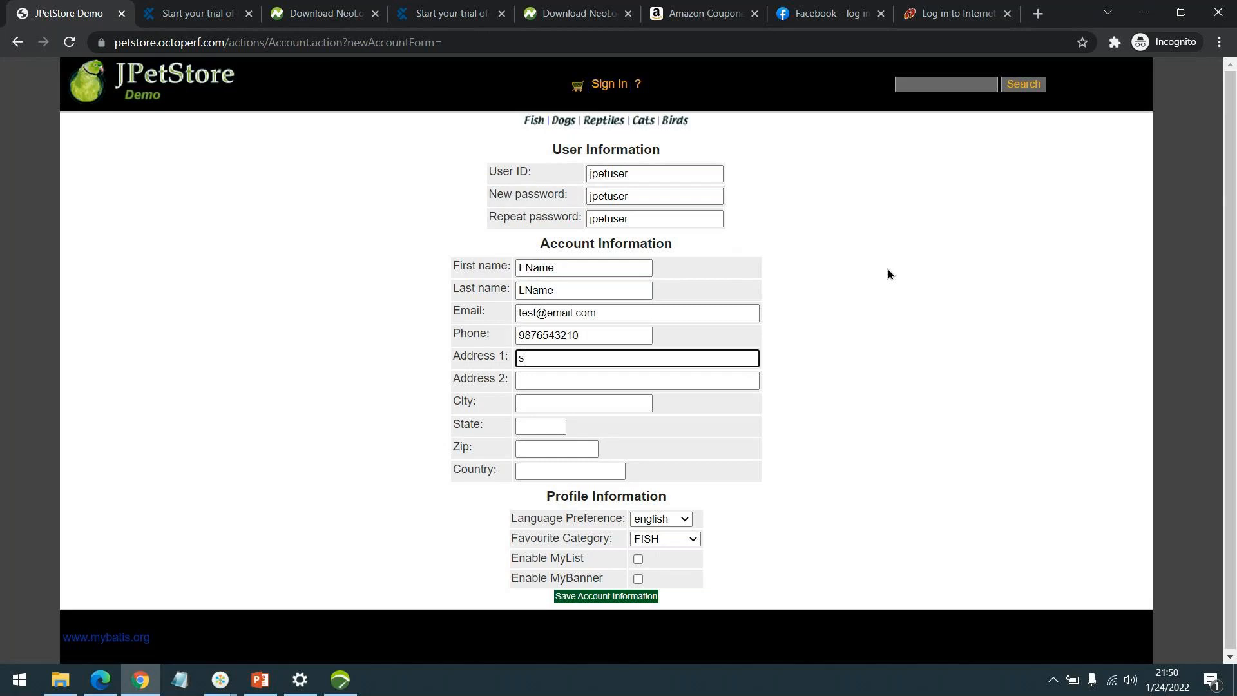
{"action": "type", "text": "1st st"}
{"action": "key", "text": "Tab"}
{"action": "type", "text": "2nd st"}
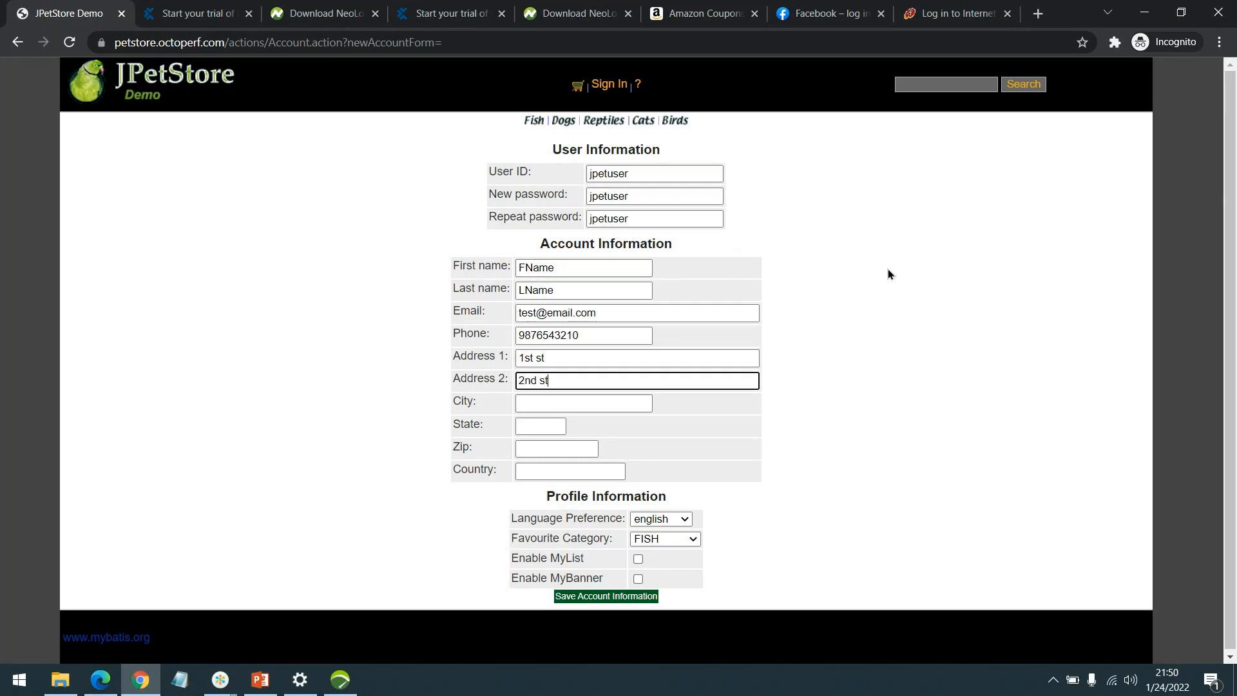
{"action": "key", "text": "Tab"}
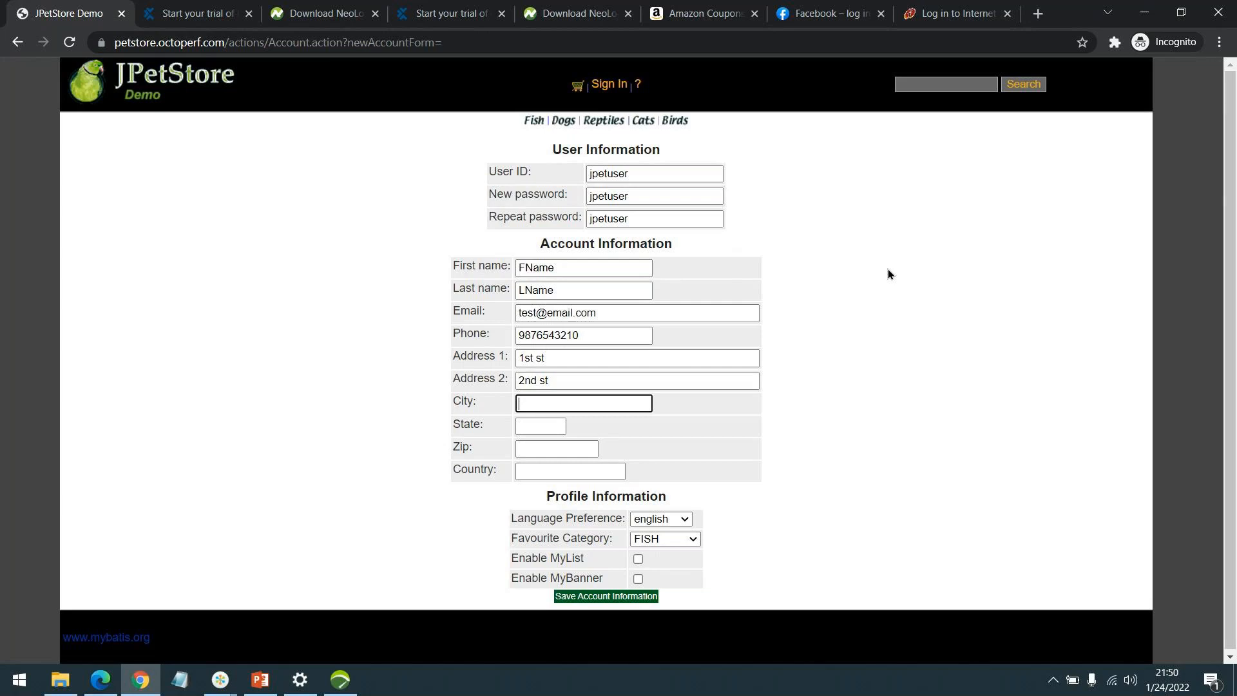
{"action": "type", "text": "JCity"}
{"action": "key", "text": "Tab"}
{"action": "type", "text": "JState"}
{"action": "key", "text": "Tab"}
{"action": "type", "text": "JZip"}
{"action": "key", "text": "Tab"}
{"action": "type", "text": "JCountry"}
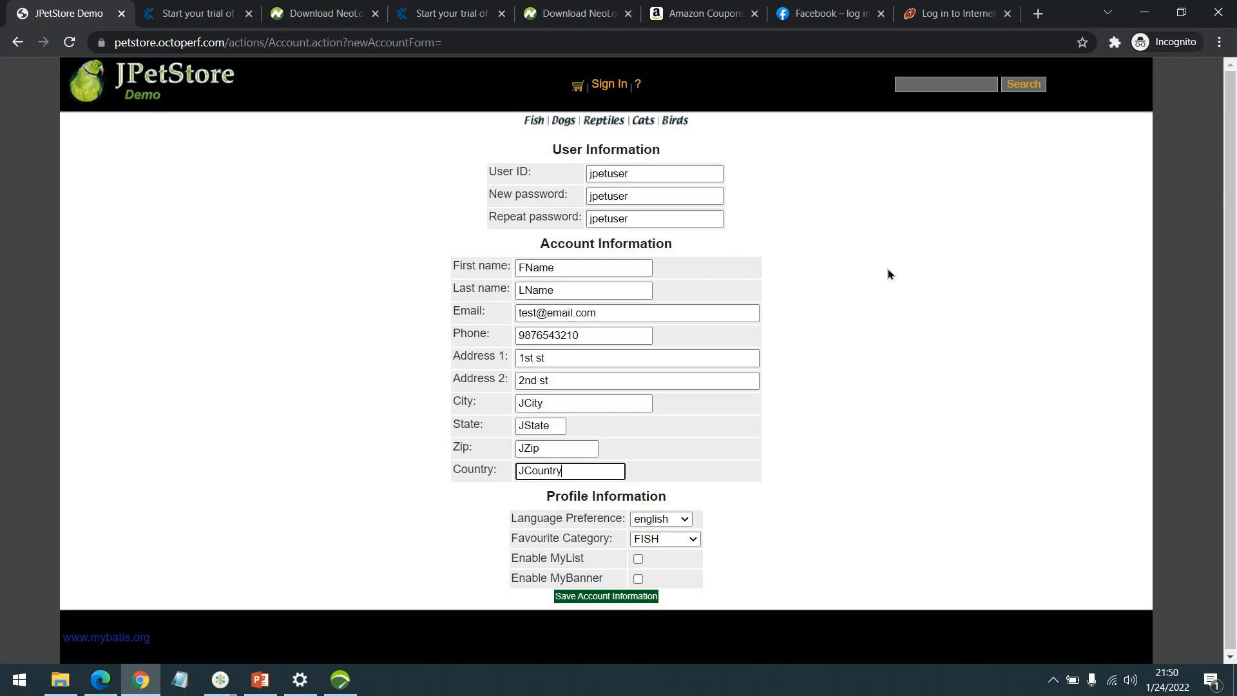
{"action": "scroll", "coordinate": [859, 307], "scroll_direction": "down", "scroll_amount": 1}
{"action": "left_click", "coordinate": [593, 598]}
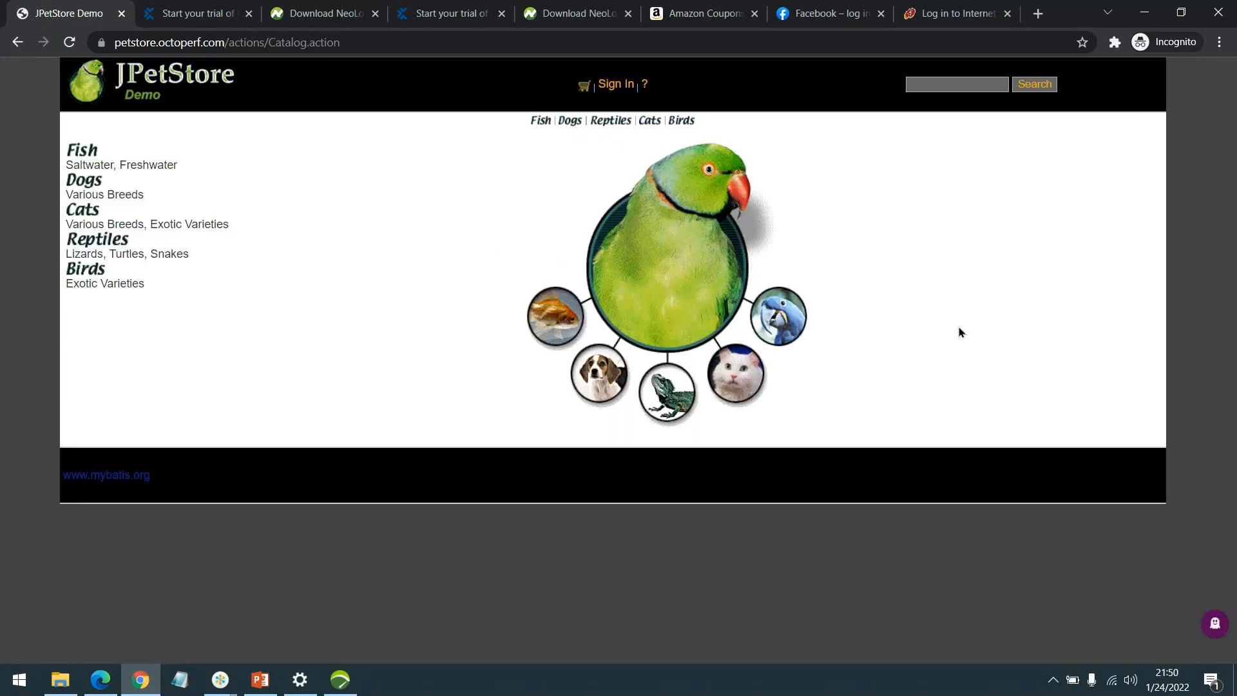
Sign in to JPetStore with the new account's password, then sign out.
{"action": "left_click", "coordinate": [615, 85]}
{"action": "key", "text": "Tab"}
{"action": "type", "text": "j2e"}
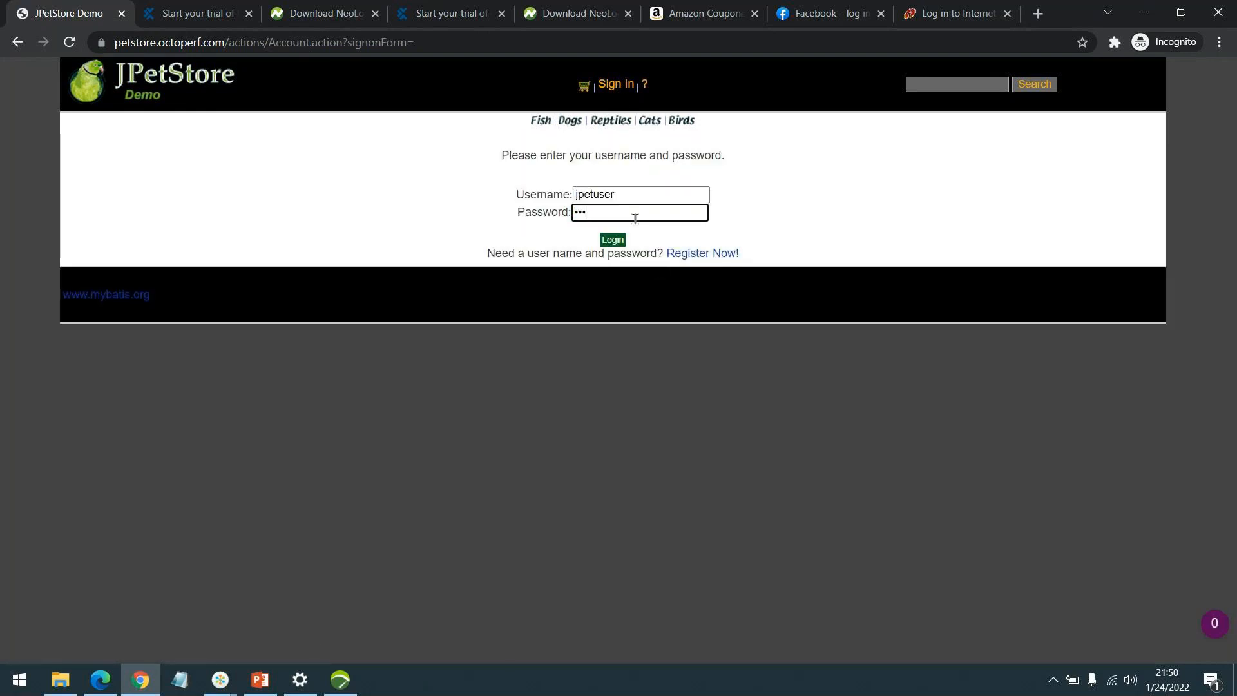
{"action": "key", "text": "Return"}
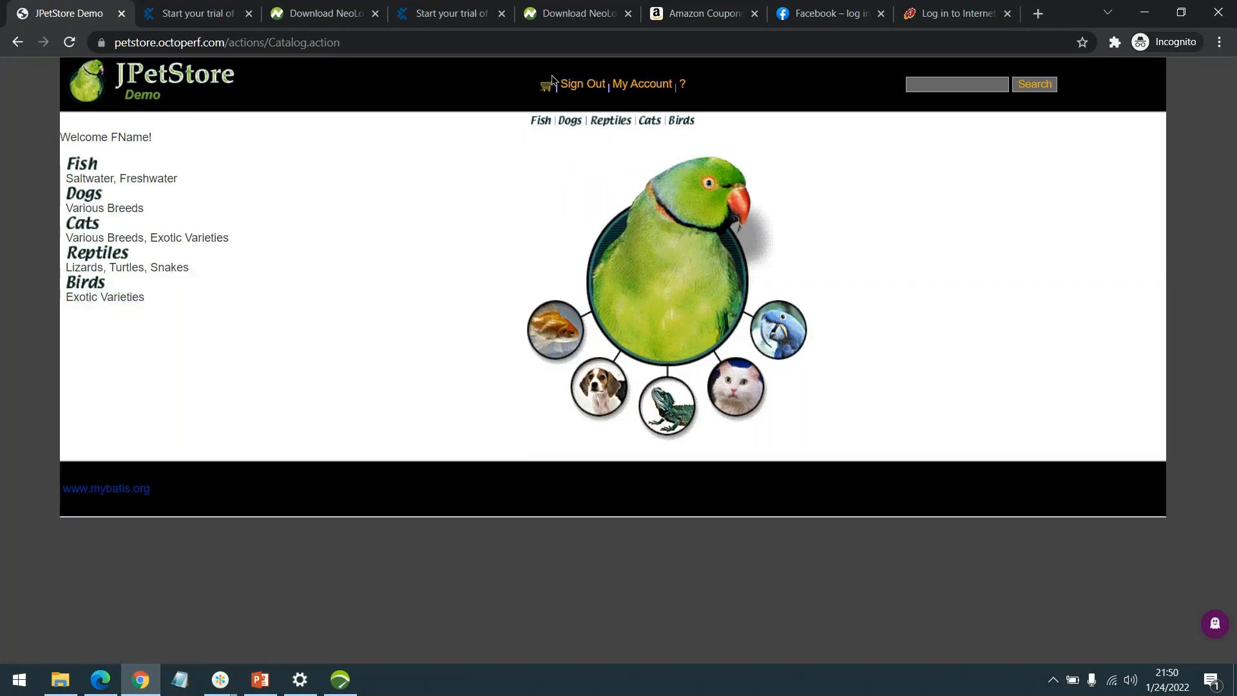
{"action": "left_click", "coordinate": [574, 87]}
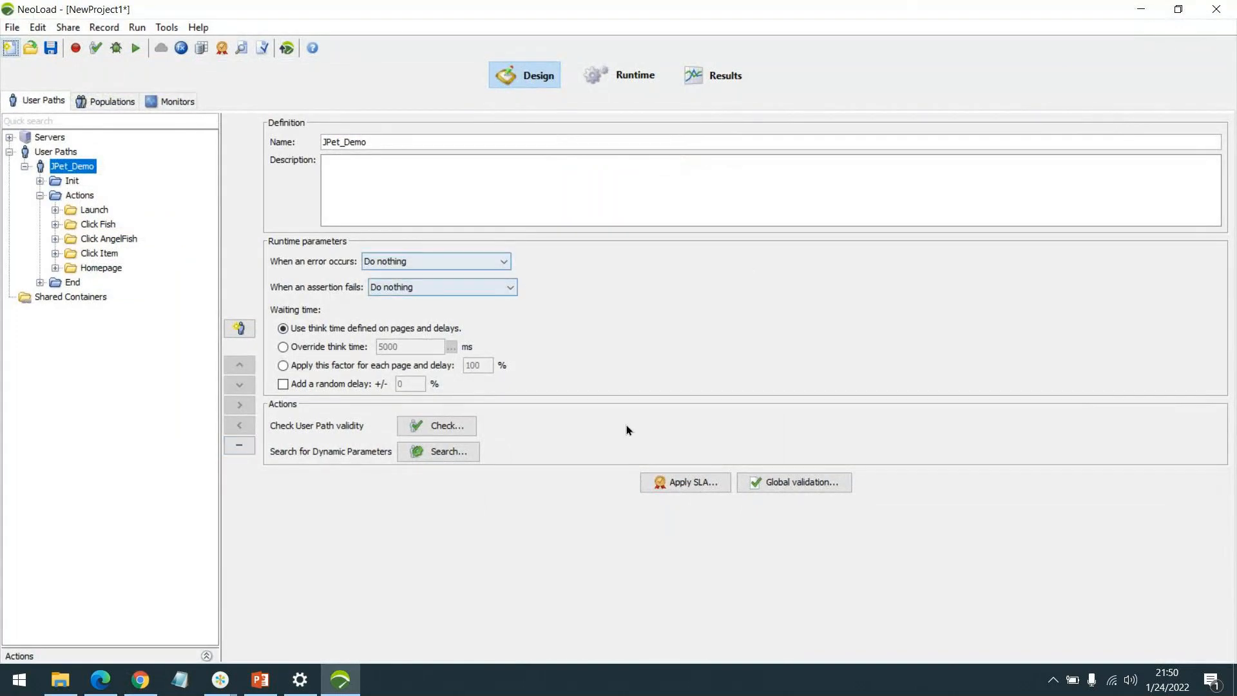
Start a new recording from the User Paths group.
{"action": "left_click", "coordinate": [56, 153]}
{"action": "left_click", "coordinate": [419, 158]}
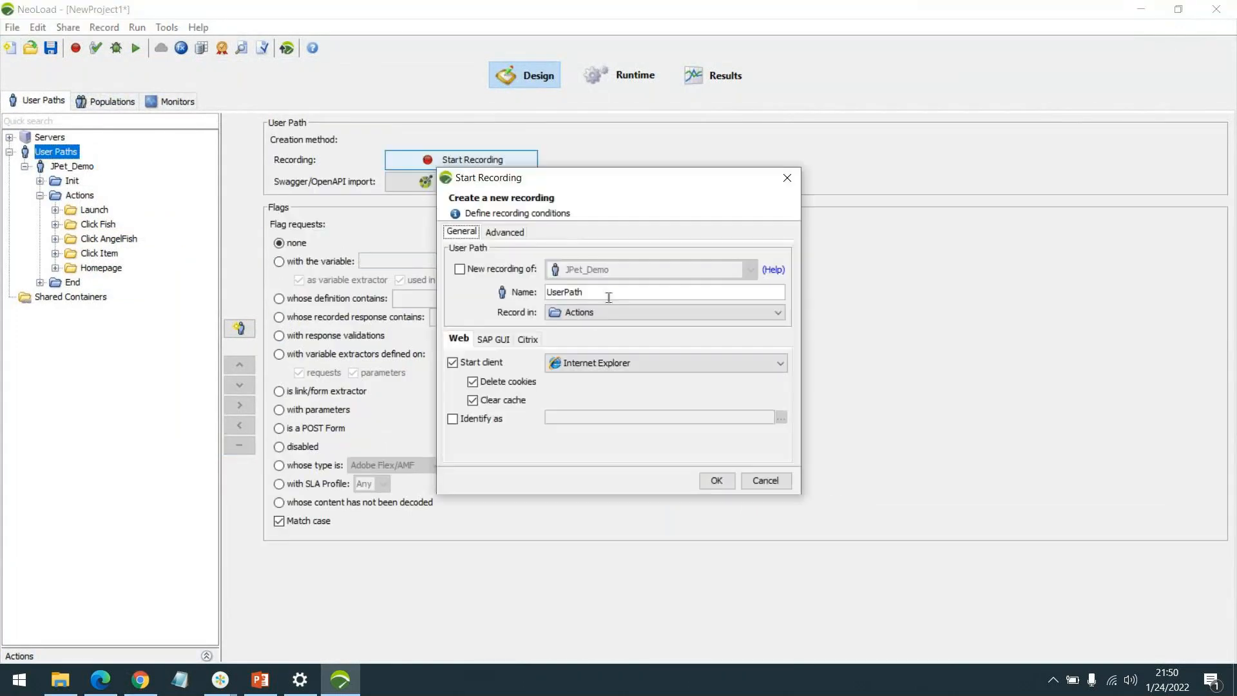
{"action": "left_click", "coordinate": [716, 482]}
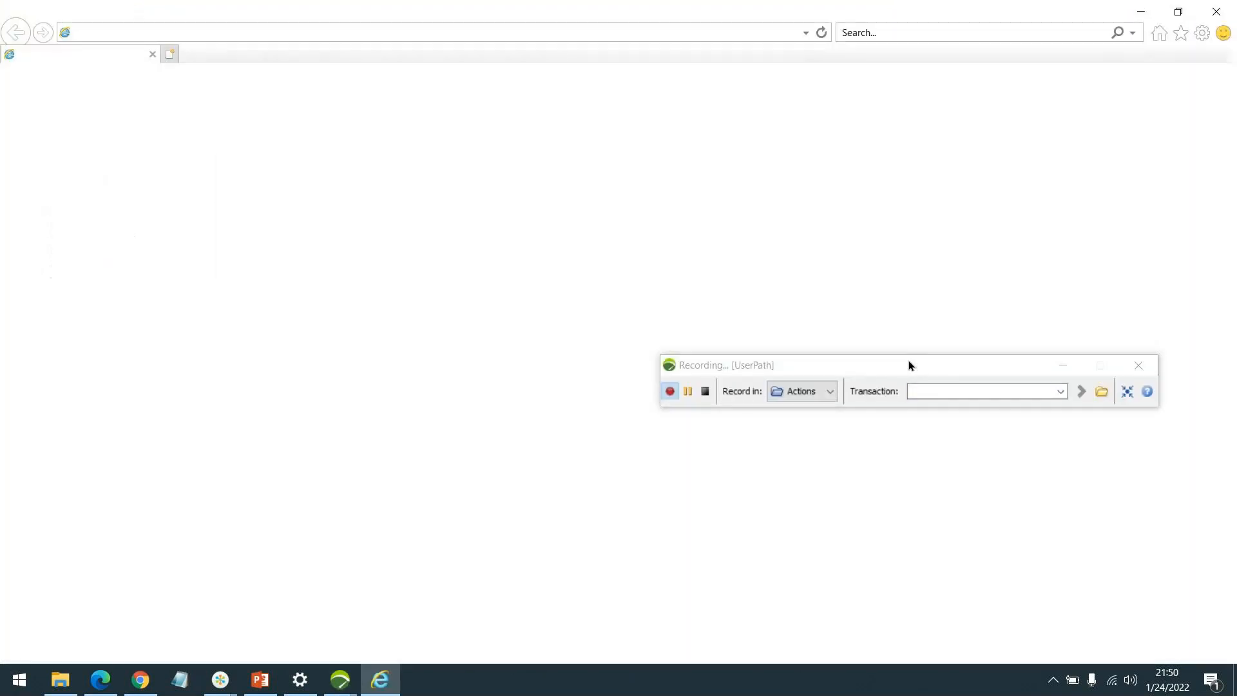
Name the first transaction 'Launch' and load the petstore catalog past the certificate warning.
{"action": "left_click", "coordinate": [923, 386]}
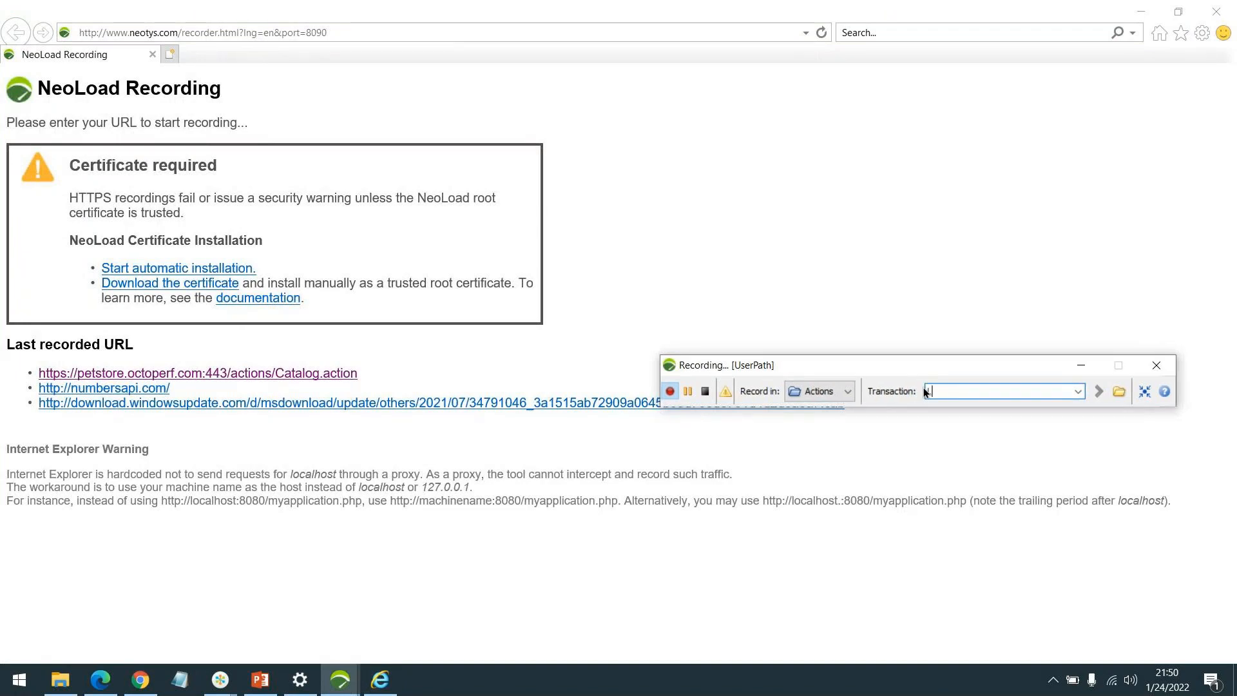
{"action": "key", "text": "Return"}
{"action": "left_click", "coordinate": [333, 374]}
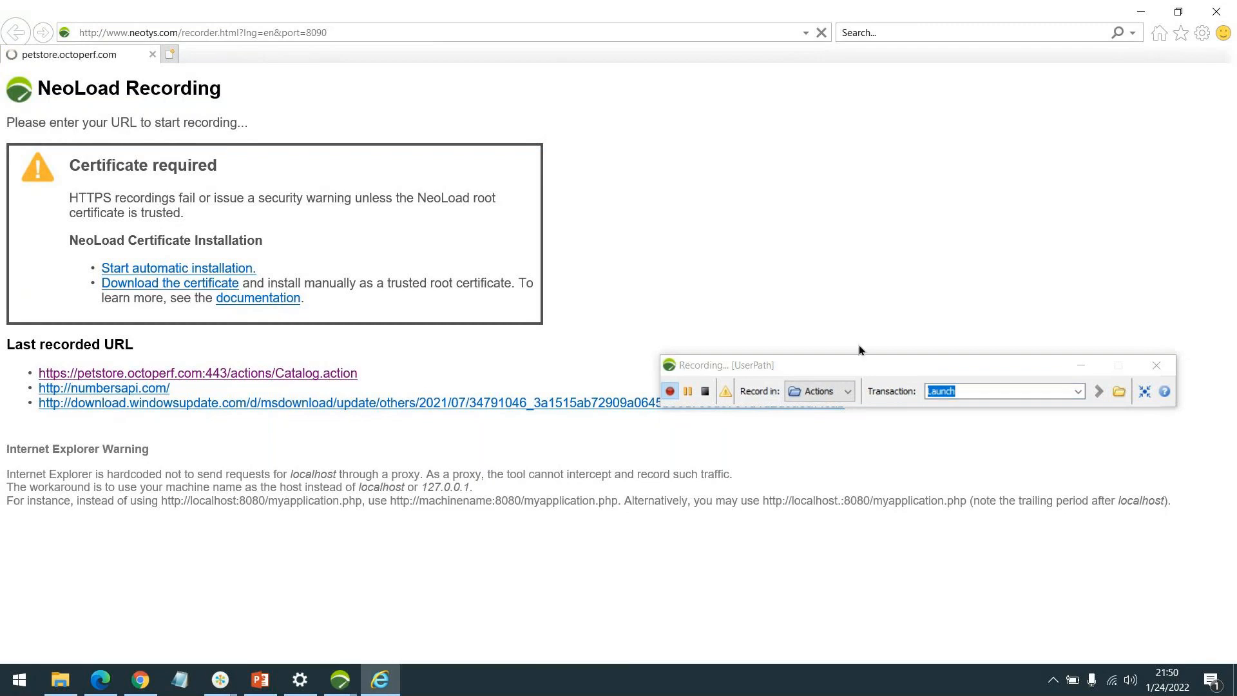
{"action": "left_click_drag", "start_coordinate": [867, 382], "coordinate": [857, 277]}
{"action": "left_click", "coordinate": [125, 266]}
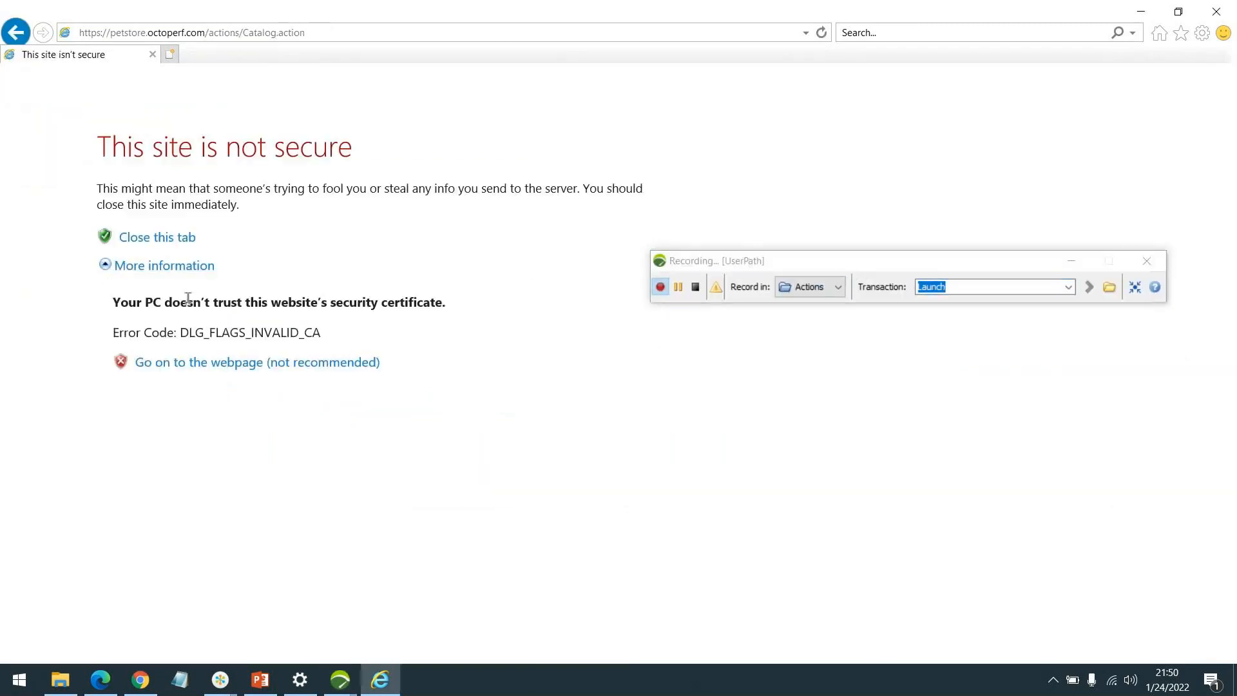
{"action": "left_click", "coordinate": [221, 363]}
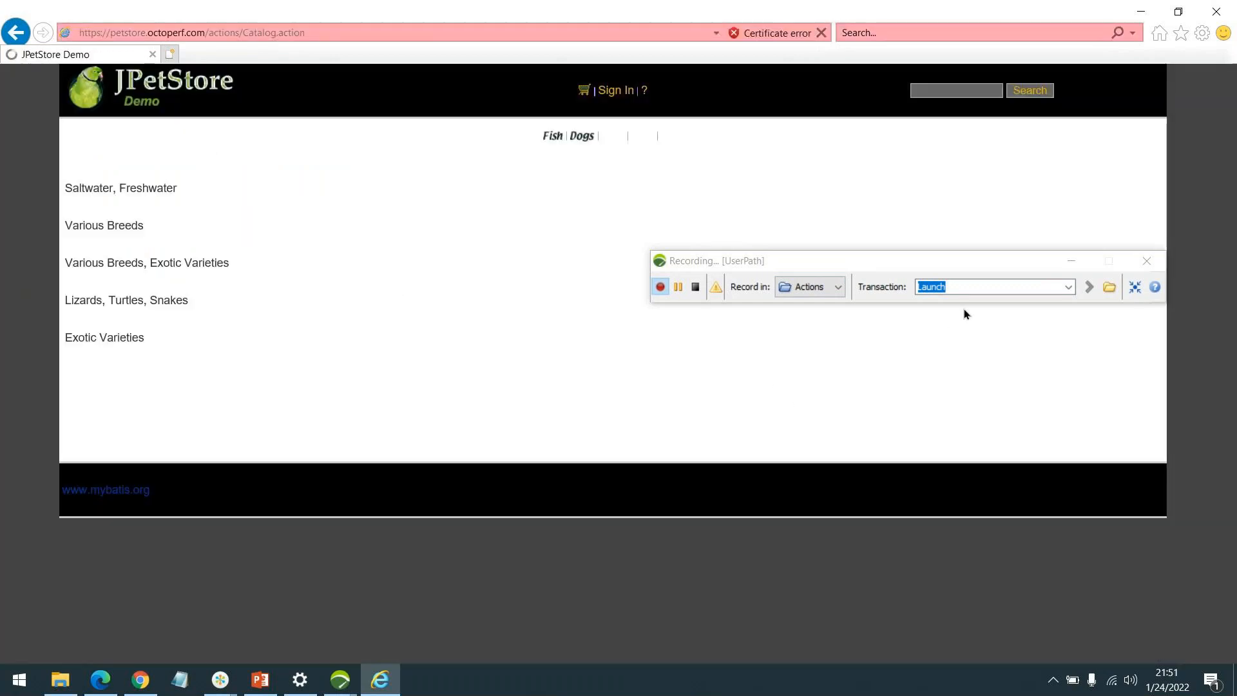
Rename the transaction to 'SignIn' and open the store's sign-in form.
{"action": "left_click", "coordinate": [961, 286]}
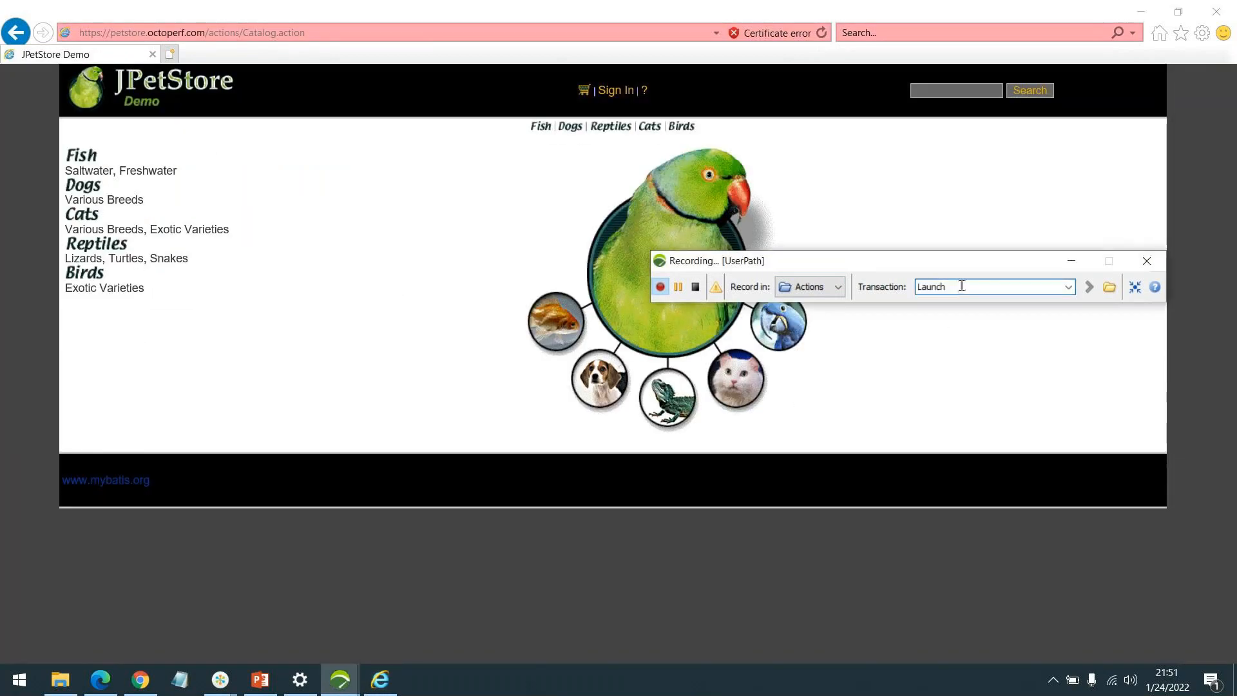
{"action": "double_click", "coordinate": [961, 286]}
{"action": "type", "text": "SingIn"}
{"action": "key", "text": "Return"}
{"action": "type", "text": "SignIn"}
{"action": "key", "text": "Return"}
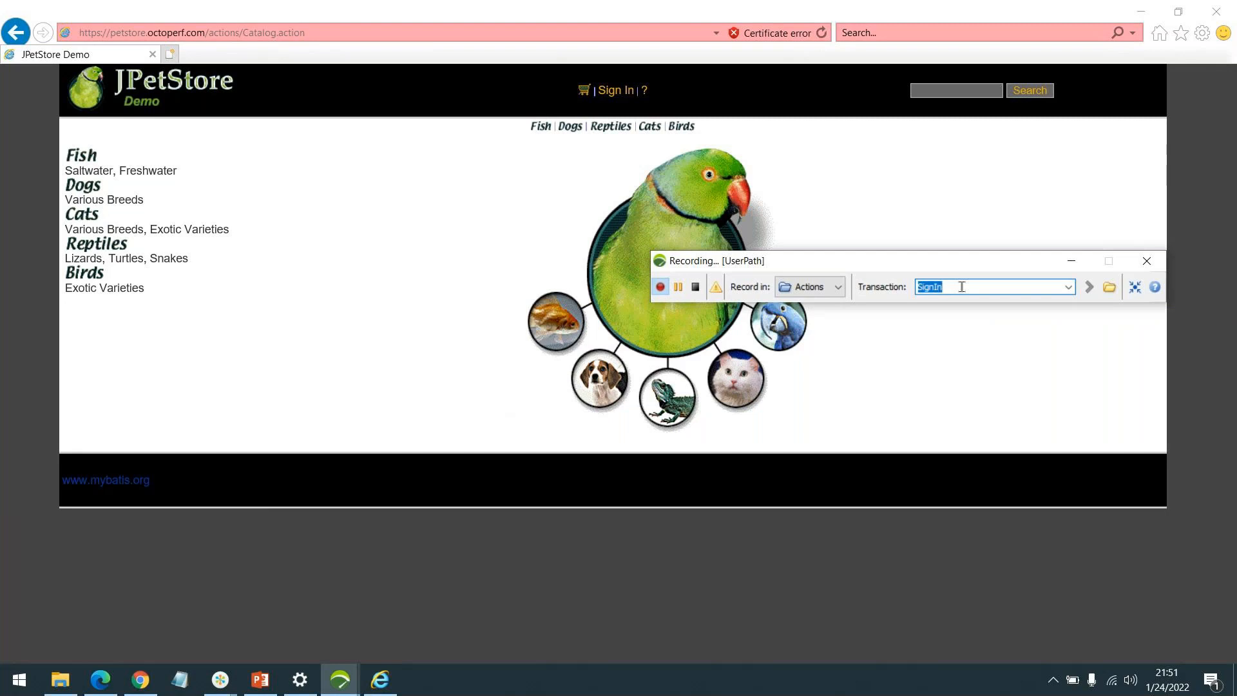
{"action": "left_click", "coordinate": [599, 97]}
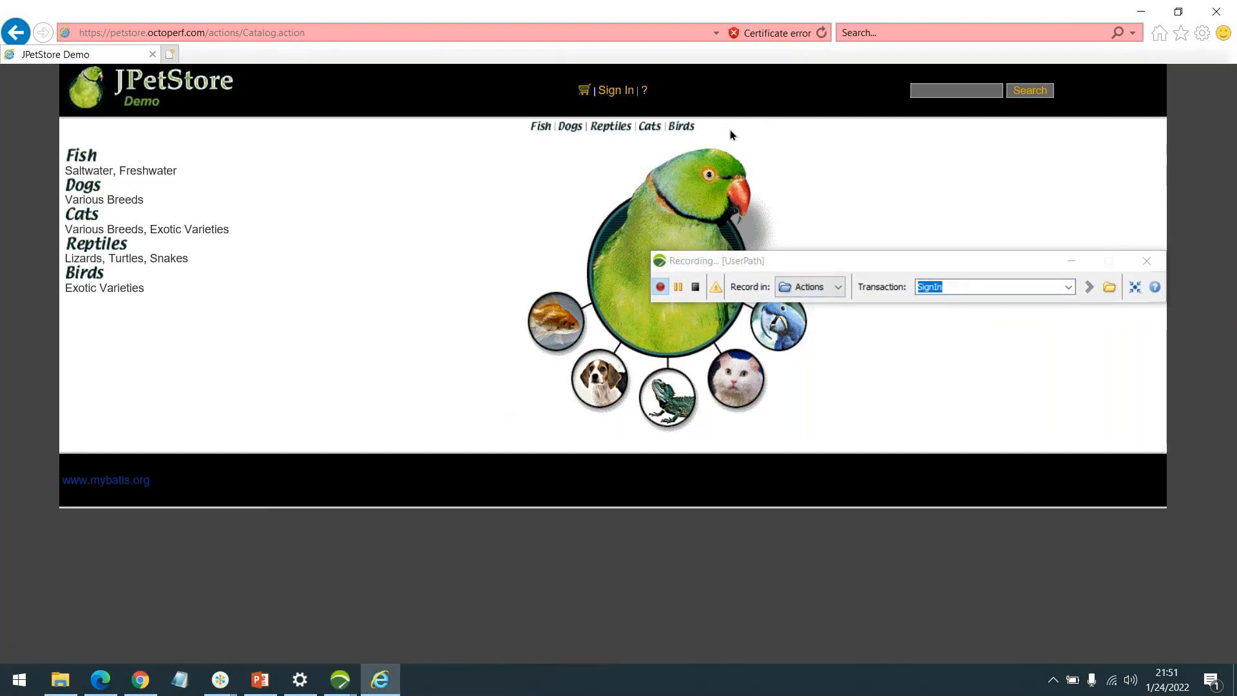
{"action": "left_click", "coordinate": [609, 95]}
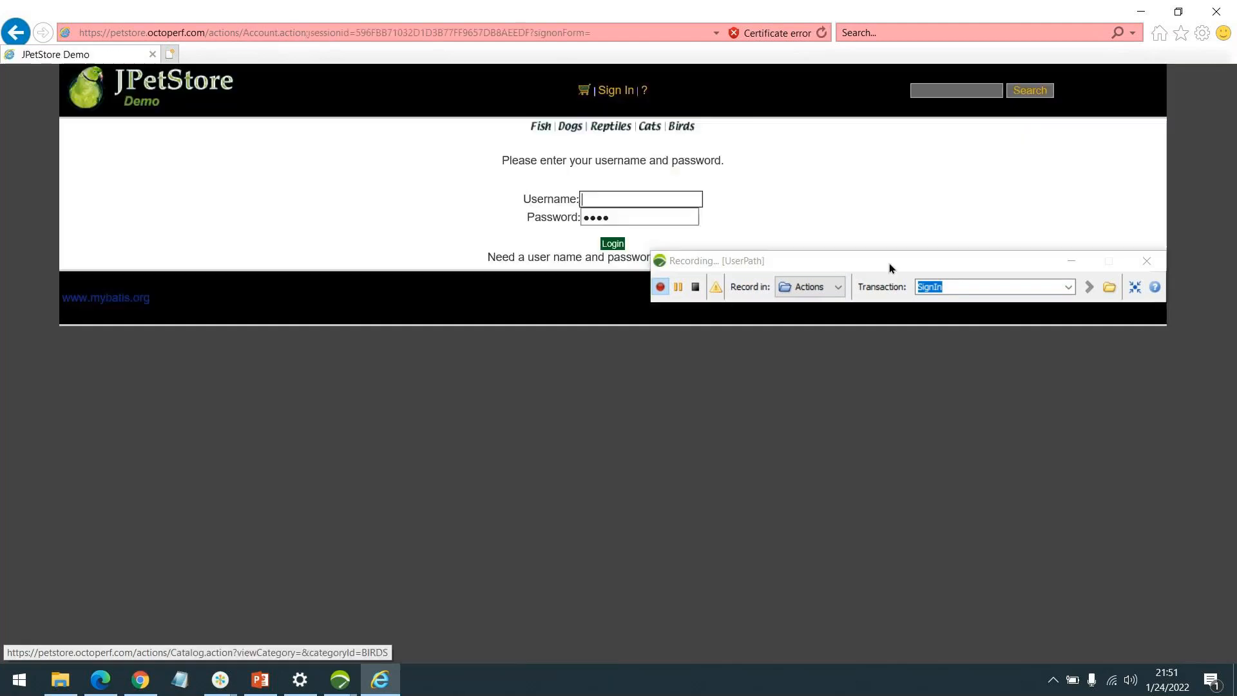
Set the transaction to 'Click Login' and submit a login as jpetuse with a password.
{"action": "left_click", "coordinate": [965, 284]}
{"action": "double_click", "coordinate": [965, 284]}
{"action": "key", "text": "BackSpace"}
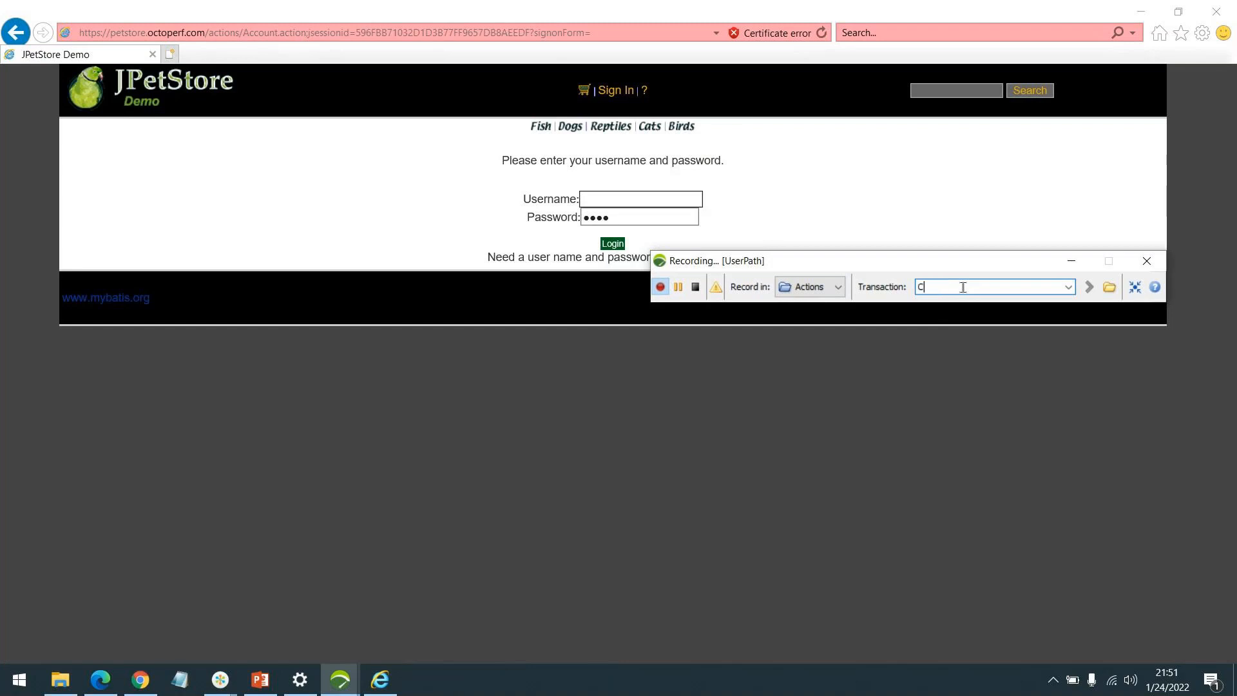
{"action": "type", "text": "Click Login"}
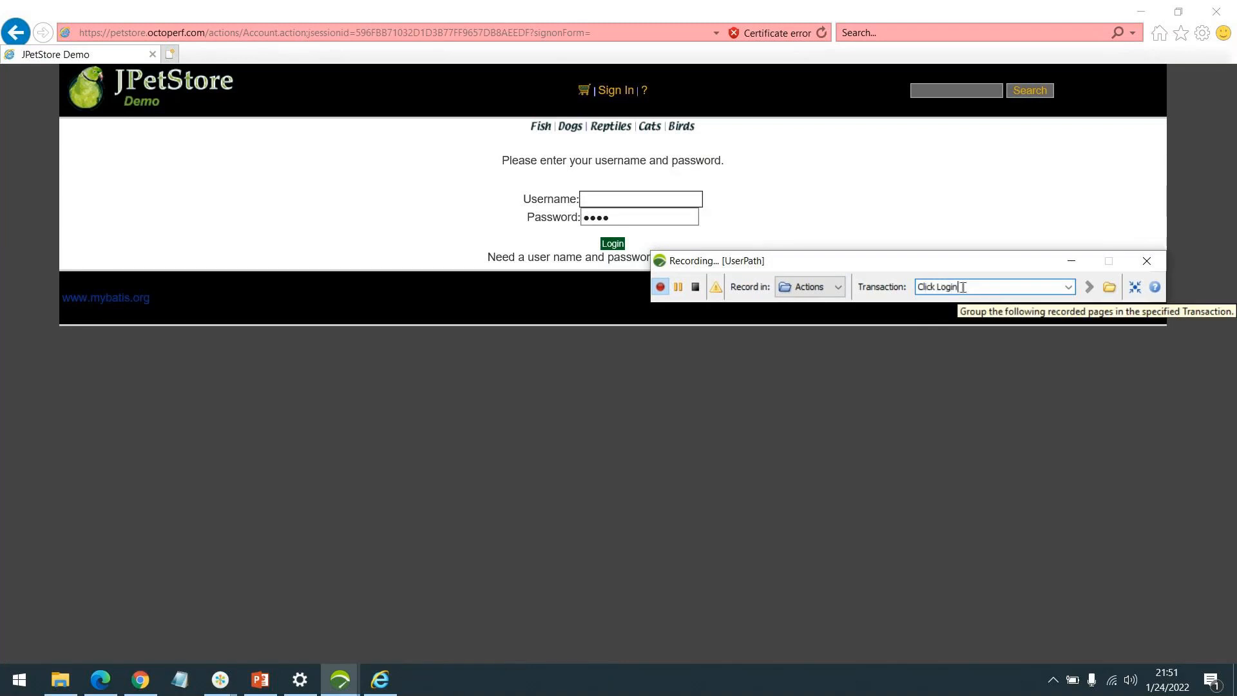
{"action": "key", "text": "Return"}
{"action": "left_click", "coordinate": [611, 198]}
{"action": "type", "text": "jpetuser"}
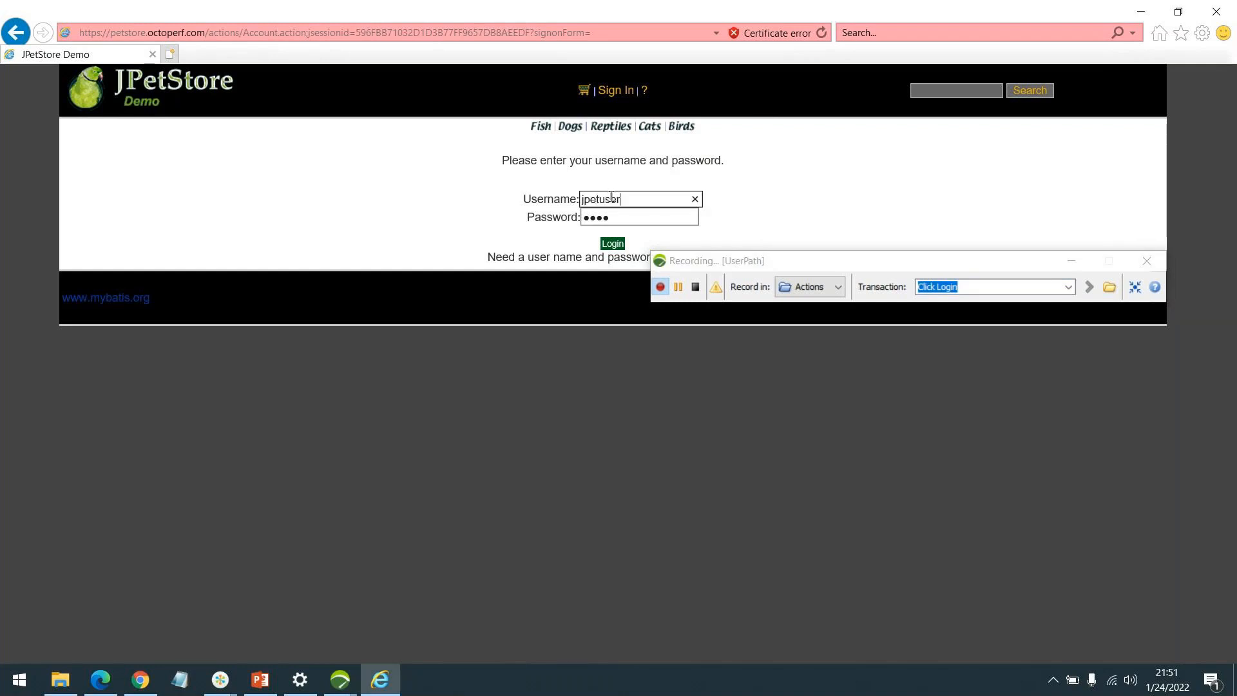
{"action": "key", "text": "Tab"}
{"action": "type", "text": "•••••••••"}
{"action": "key", "text": "Return"}
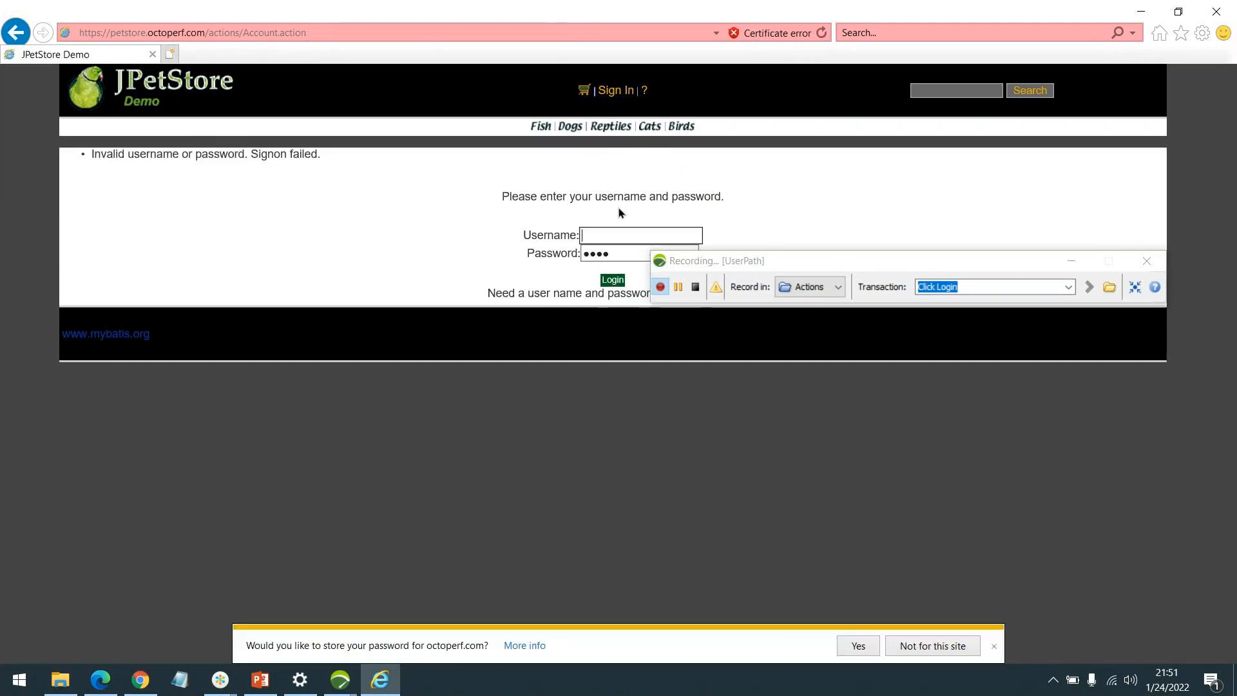
Rename the transaction to 'Click Login2' and log in as jpetuser with its password.
{"action": "left_click_drag", "start_coordinate": [894, 258], "coordinate": [883, 368]}
{"action": "left_click", "coordinate": [962, 392]}
{"action": "type", "text": "2"}
{"action": "key", "text": "Return"}
{"action": "left_click", "coordinate": [665, 236]}
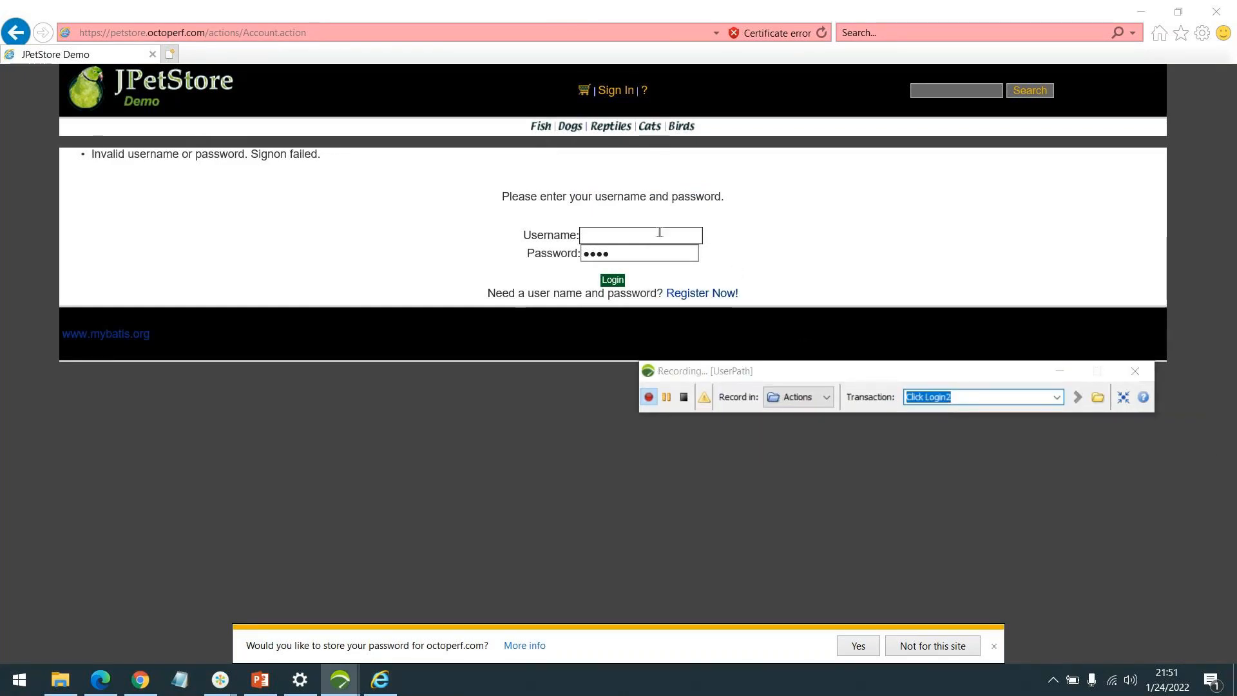
{"action": "type", "text": "jp"}
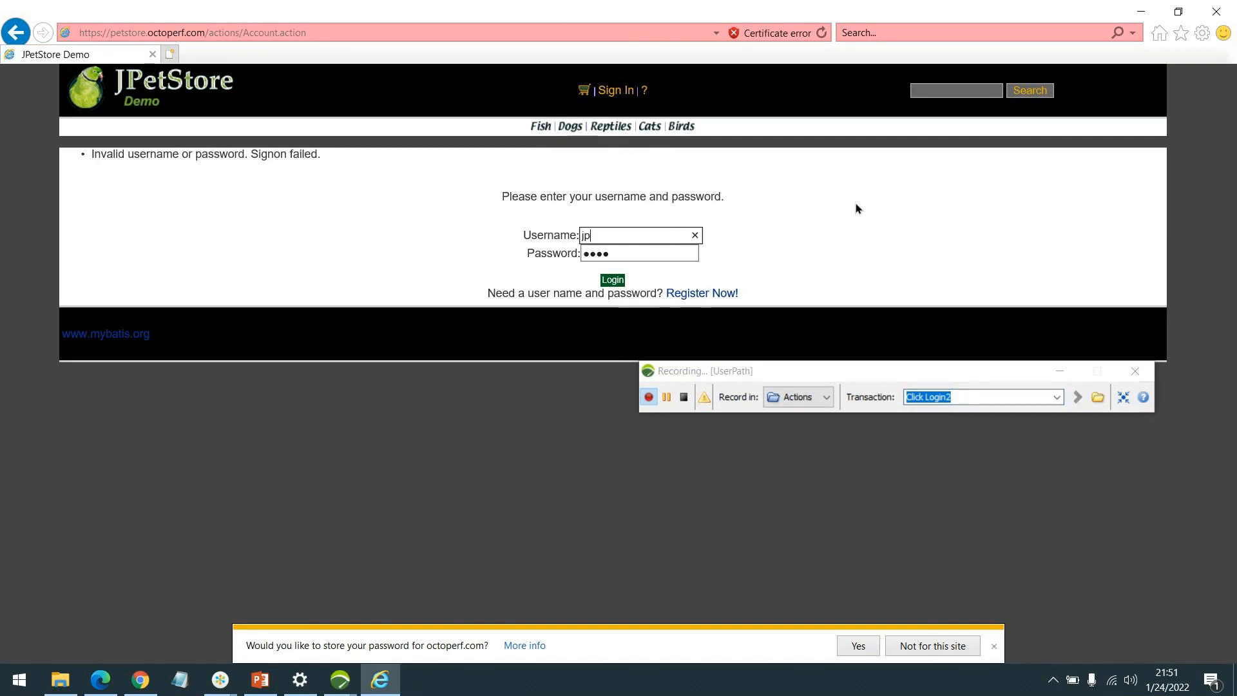
{"action": "type", "text": "etuser"}
{"action": "key", "text": "Tab"}
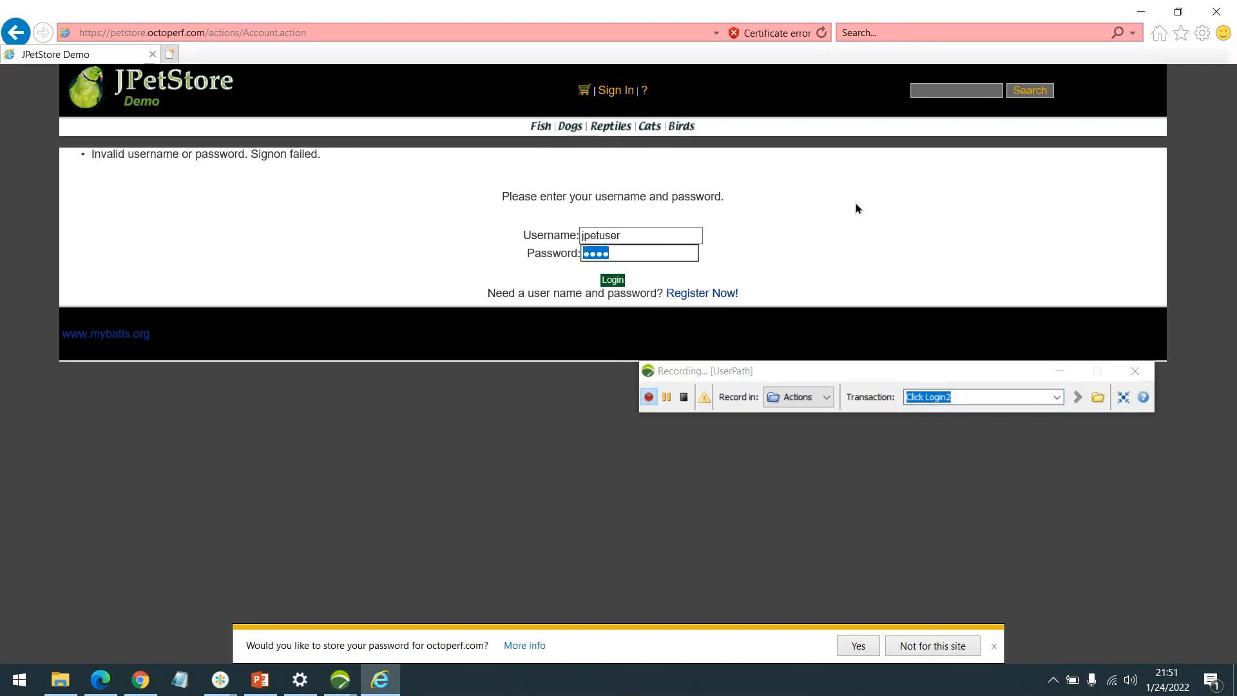
{"action": "type", "text": "********"}
{"action": "key", "text": "Return"}
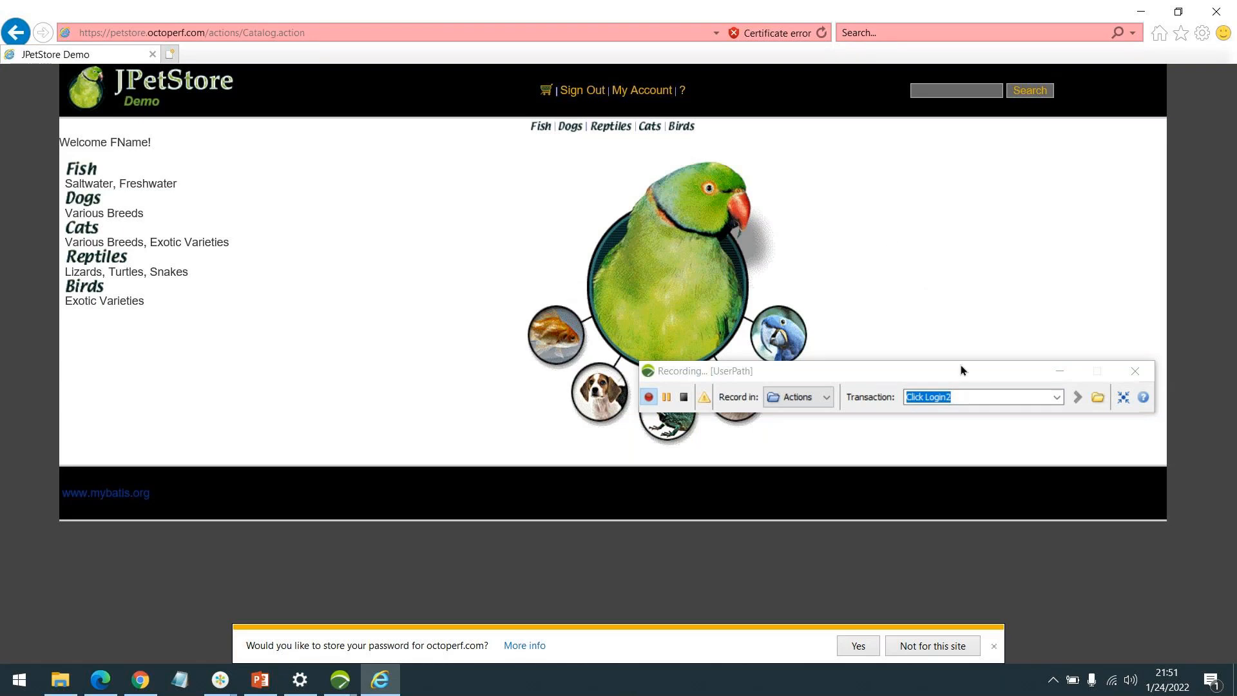
Set the transaction to 'Logout', sign out of the store, and stop the recording.
{"action": "triple_click", "coordinate": [979, 394]}
{"action": "type", "text": "Logout"}
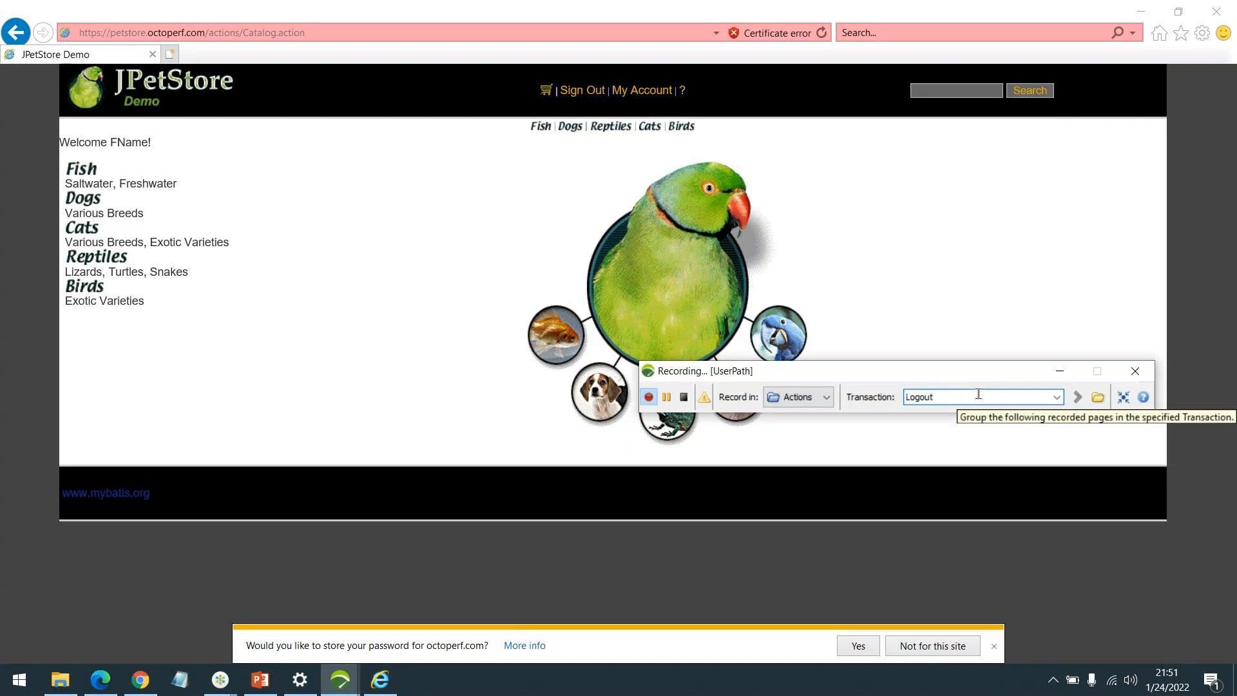
{"action": "key", "text": "Return"}
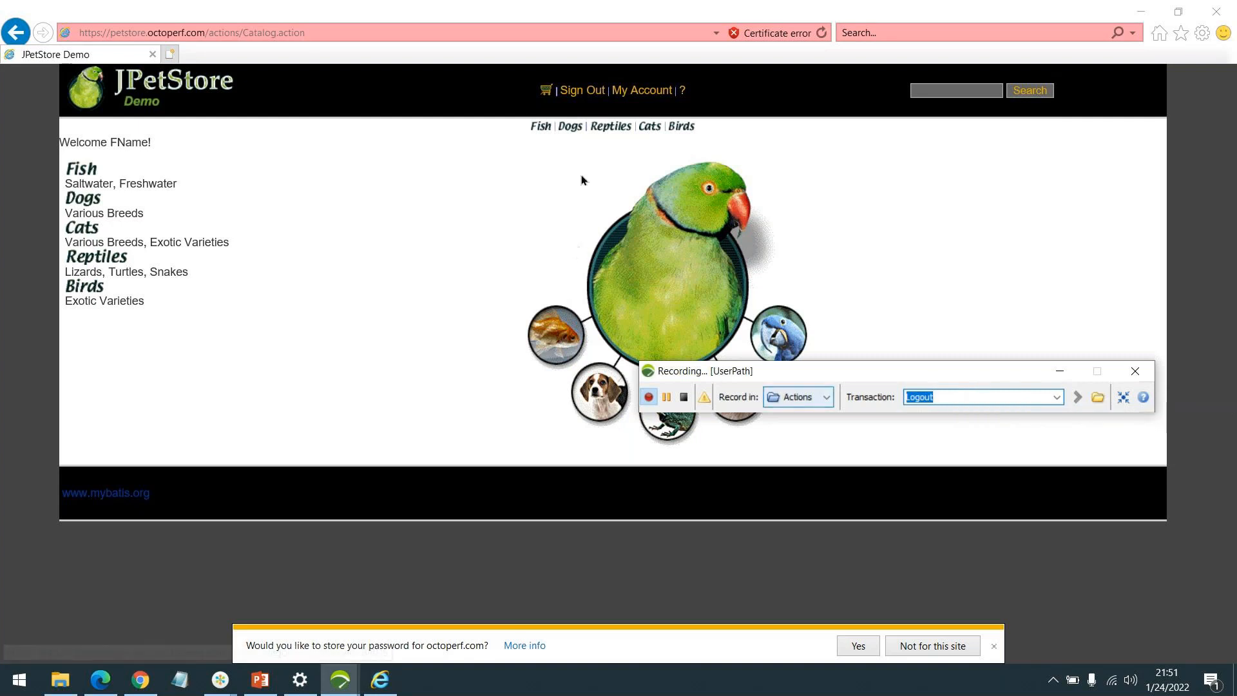
{"action": "left_click", "coordinate": [581, 90]}
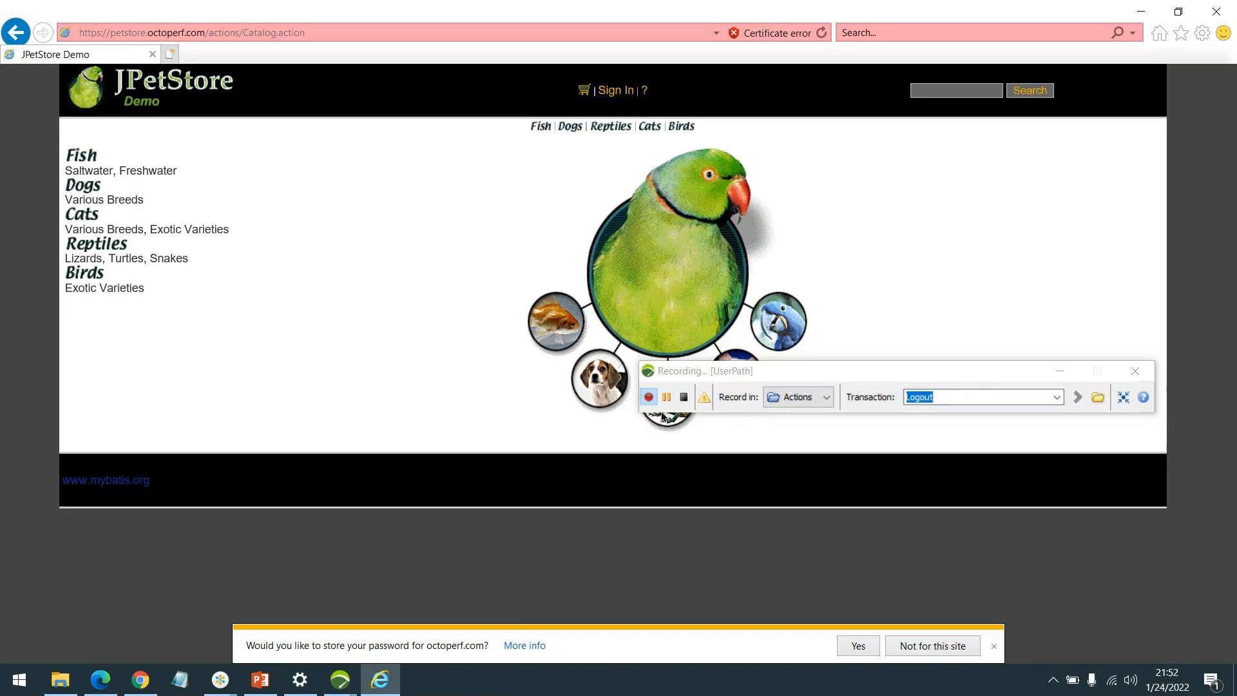
{"action": "left_click", "coordinate": [684, 399]}
{"action": "left_click", "coordinate": [684, 397]}
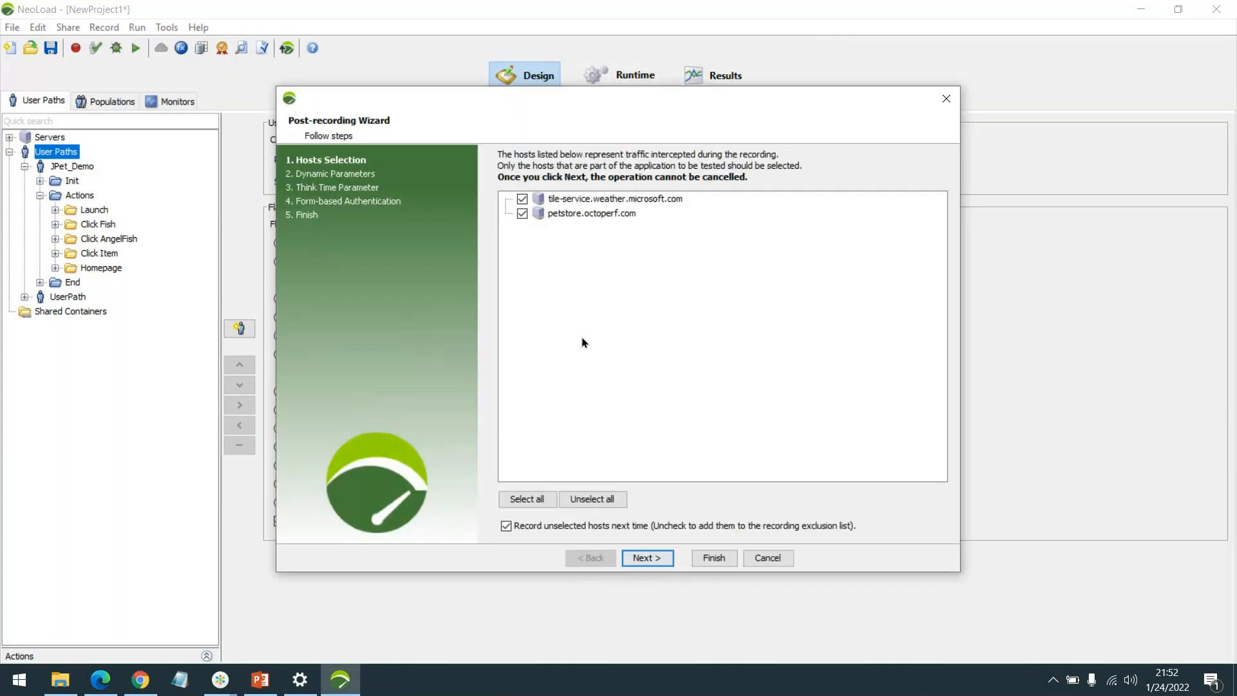
Exclude tile-service.weather.microsoft.com and keep petstore.octoperf.com as recorded hosts.
{"action": "left_click", "coordinate": [522, 199]}
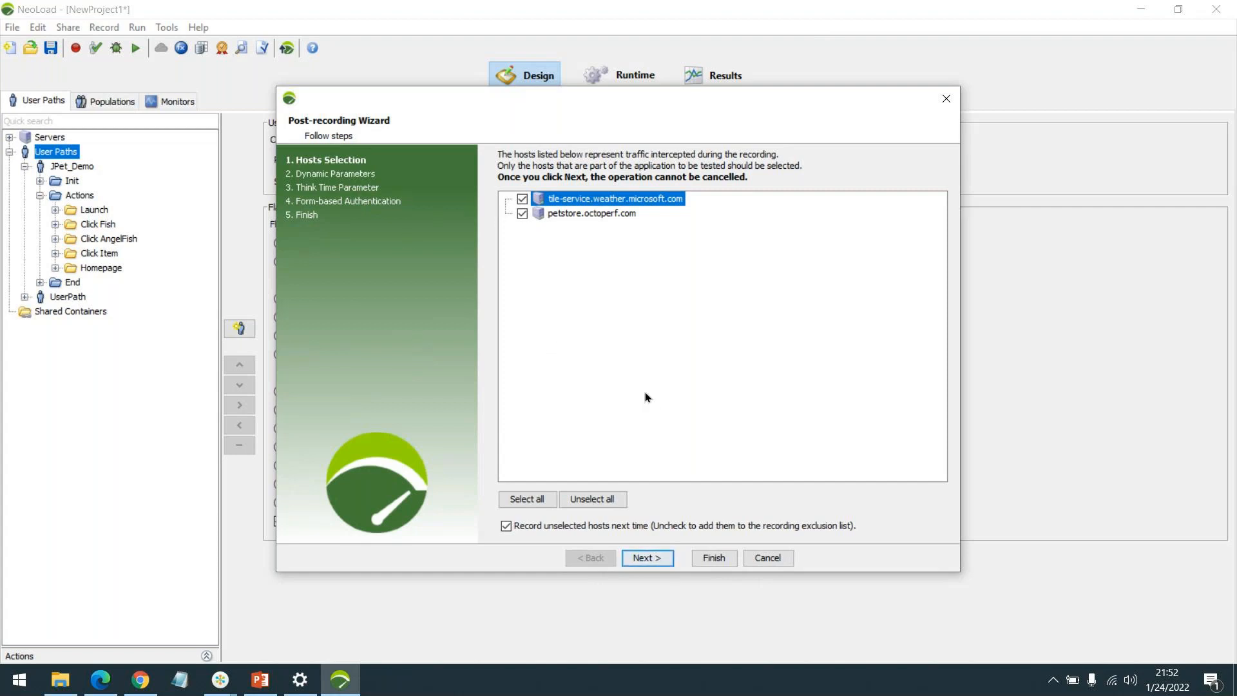
{"action": "left_click", "coordinate": [523, 199]}
{"action": "left_click", "coordinate": [522, 212]}
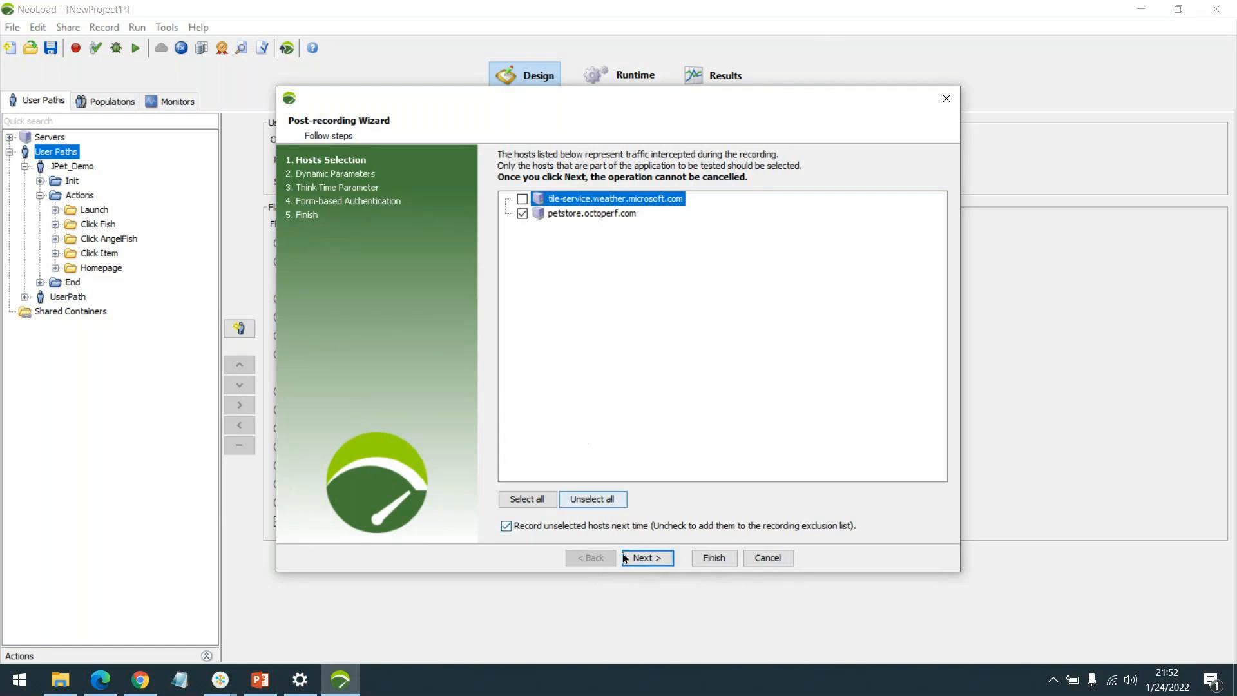
{"action": "left_click", "coordinate": [642, 560]}
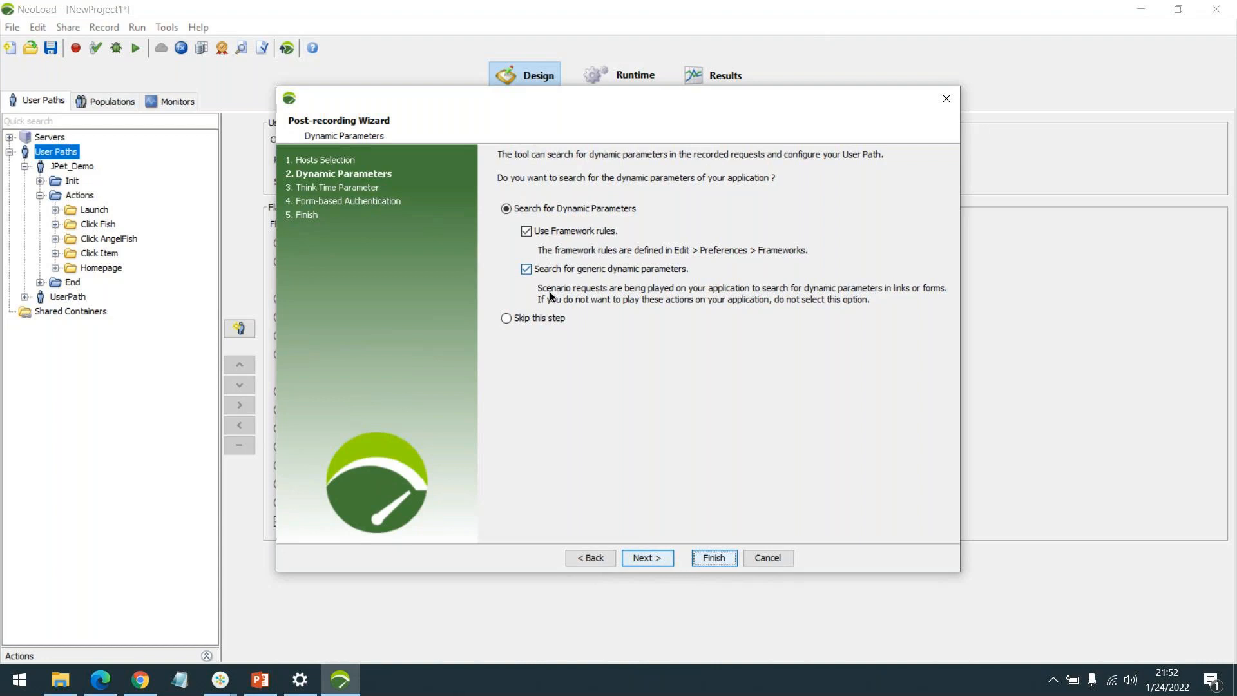
Skip the dynamic parameter search, keep the think time and authentication defaults, and finish.
{"action": "left_click", "coordinate": [531, 322]}
{"action": "left_click", "coordinate": [643, 558]}
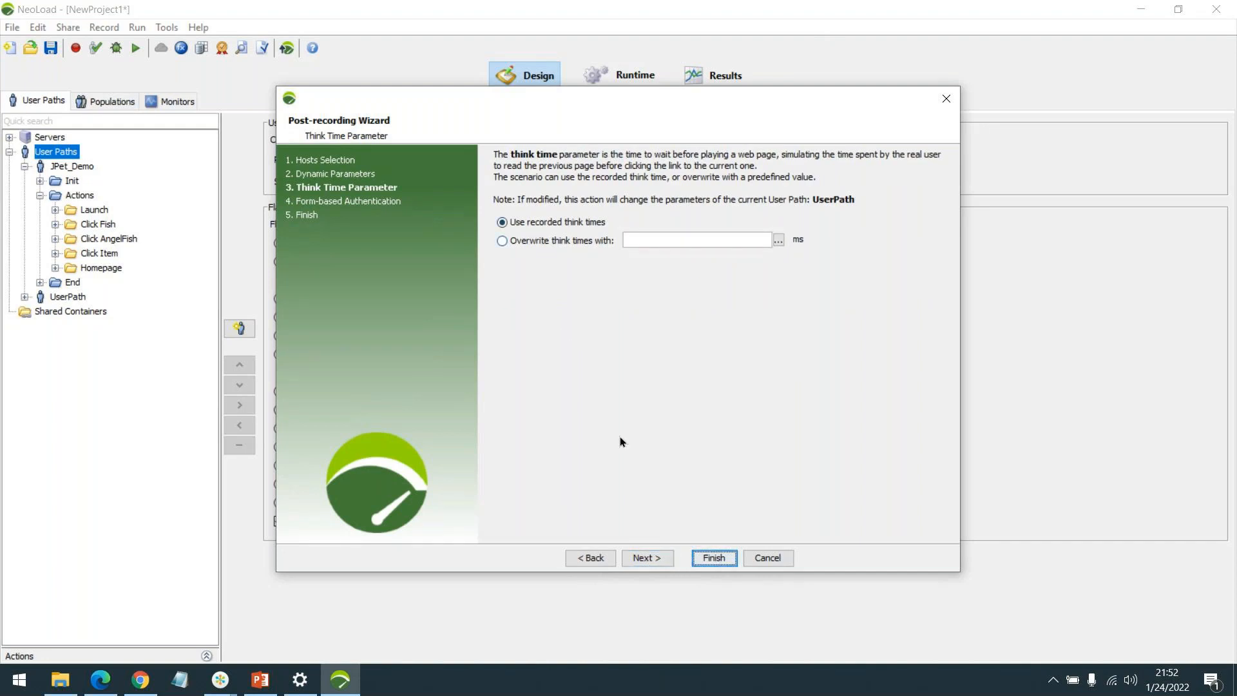
{"action": "left_click", "coordinate": [642, 561]}
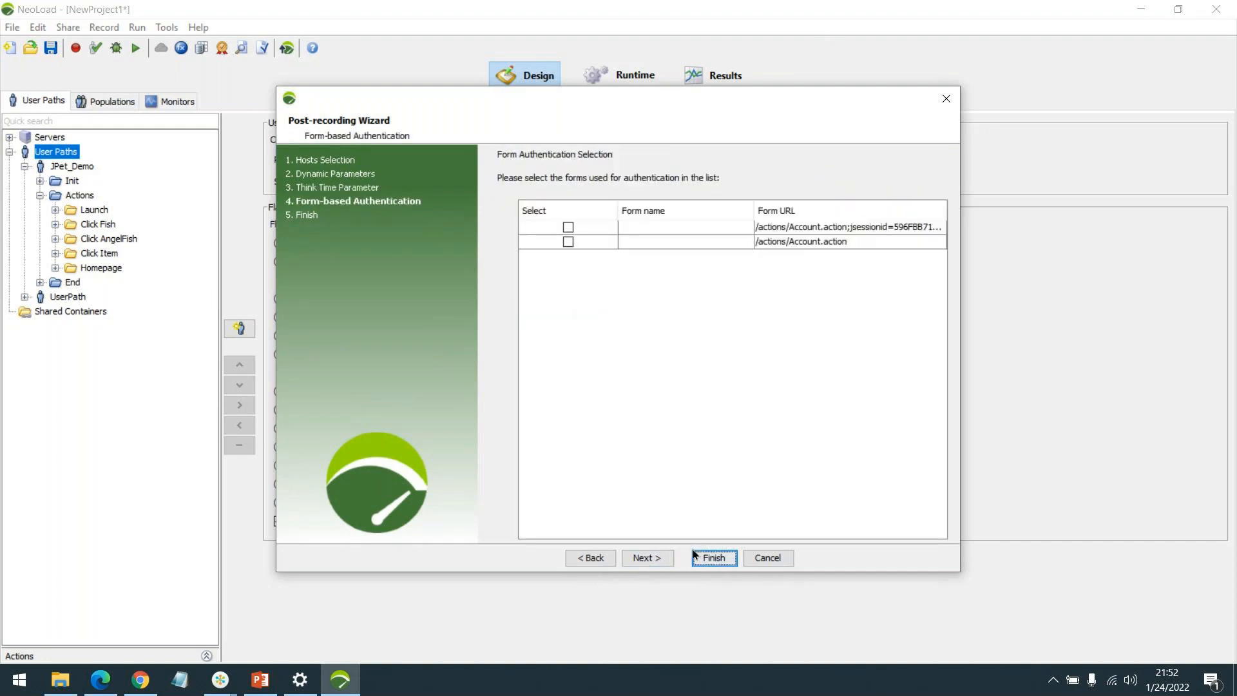
{"action": "left_click", "coordinate": [657, 558]}
{"action": "left_click", "coordinate": [657, 558]}
{"action": "left_click", "coordinate": [714, 558]}
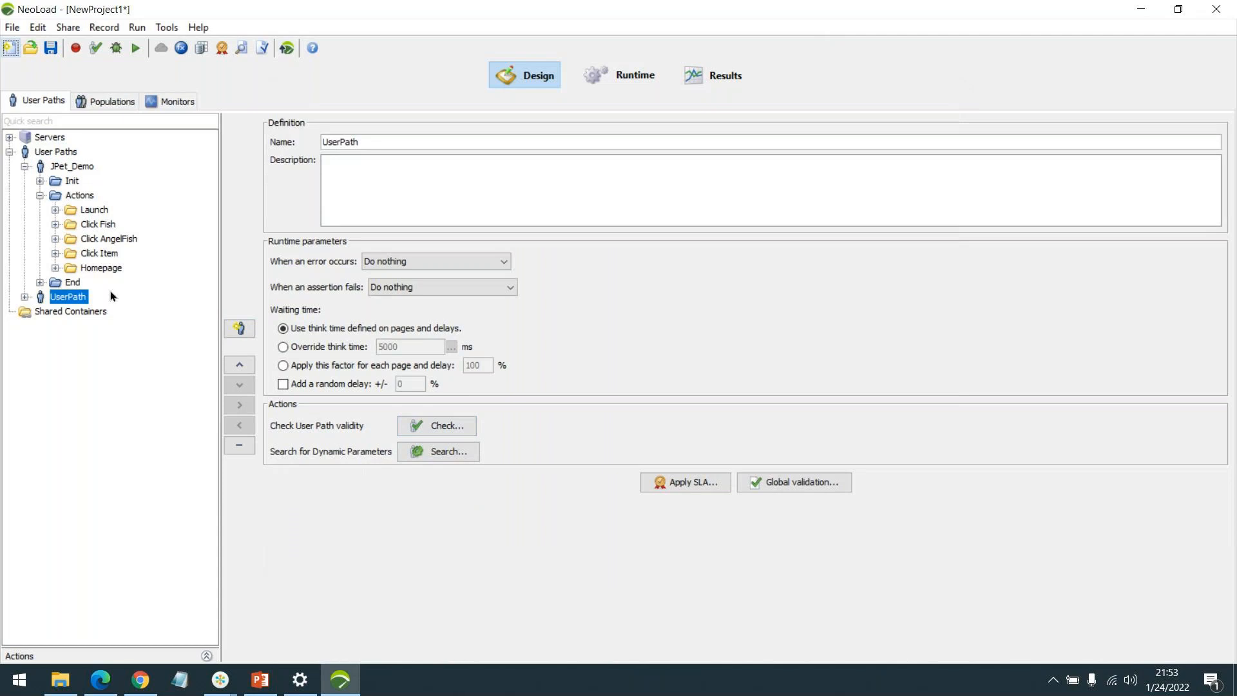
Expand UserPath and its Actions folder, then inspect the SignIn and Click Login containers.
{"action": "double_click", "coordinate": [59, 296]}
{"action": "double_click", "coordinate": [67, 325]}
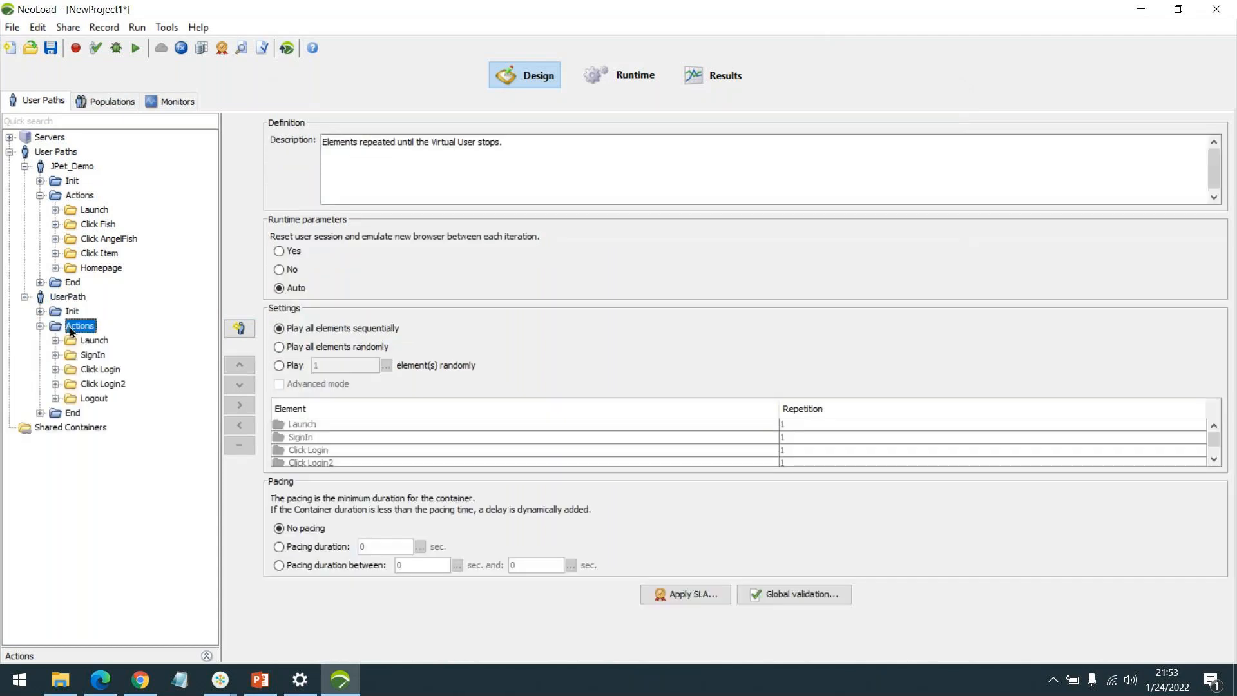
{"action": "left_click", "coordinate": [101, 359]}
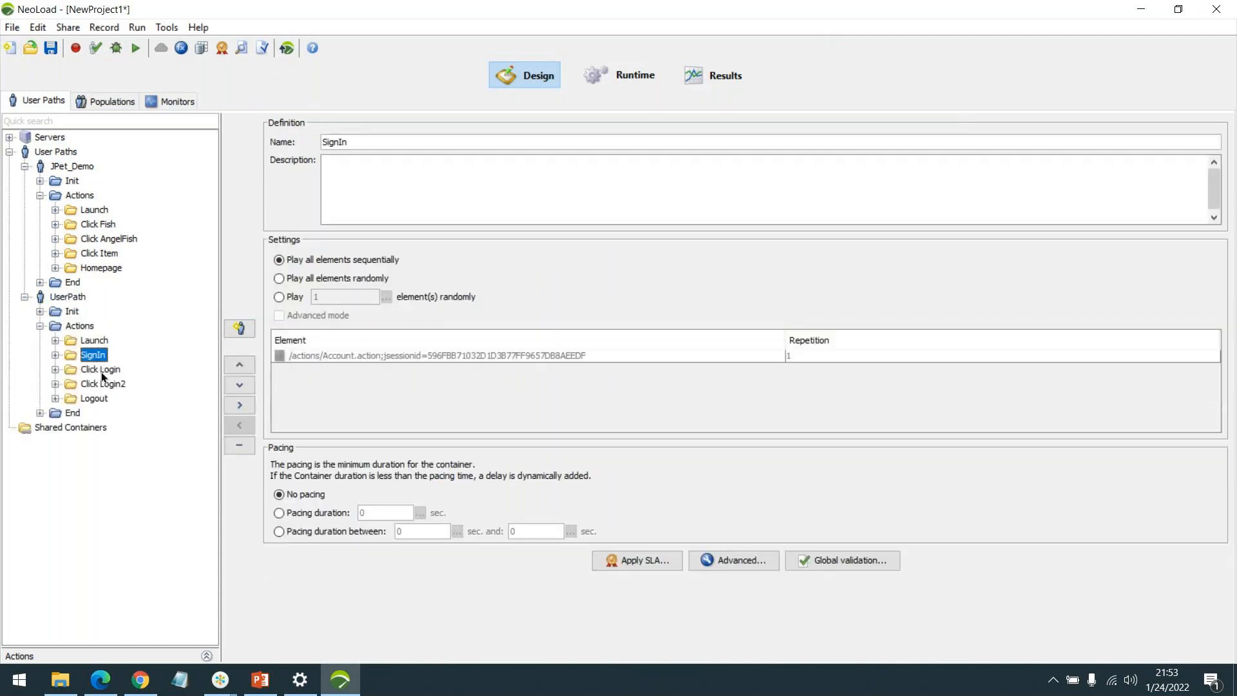
{"action": "double_click", "coordinate": [99, 368]}
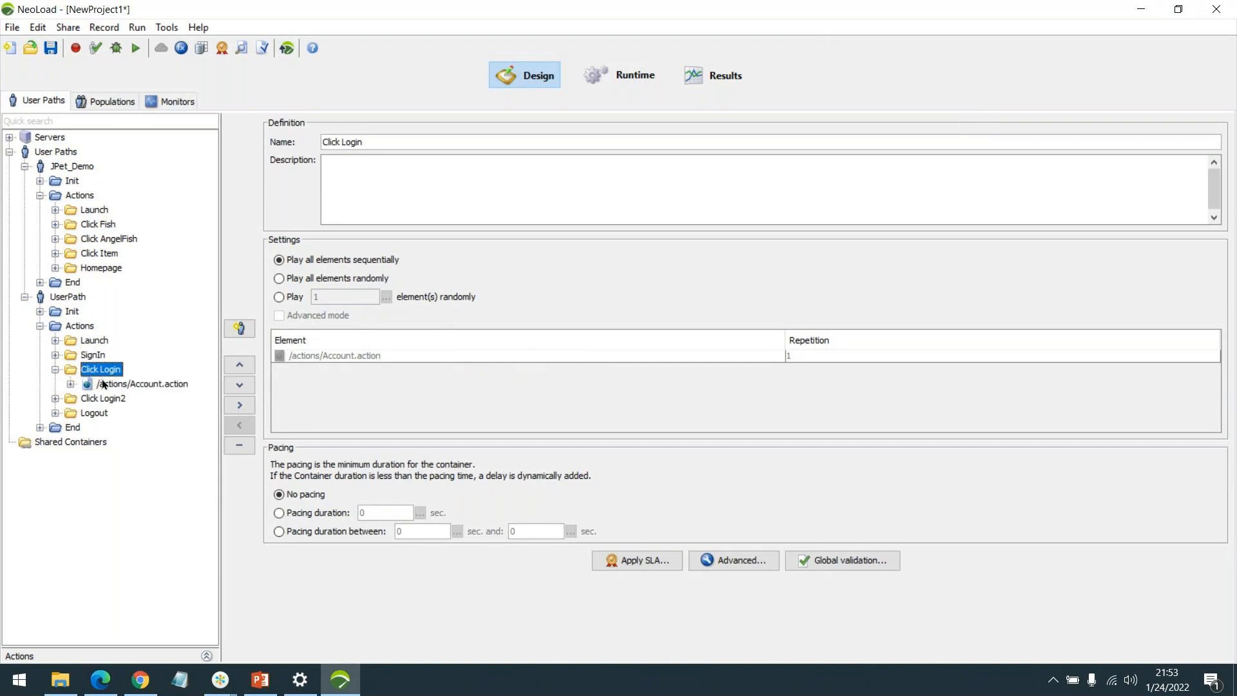
{"action": "double_click", "coordinate": [94, 355]}
Disable the first Click Login container and drag it into End.
{"action": "double_click", "coordinate": [94, 355]}
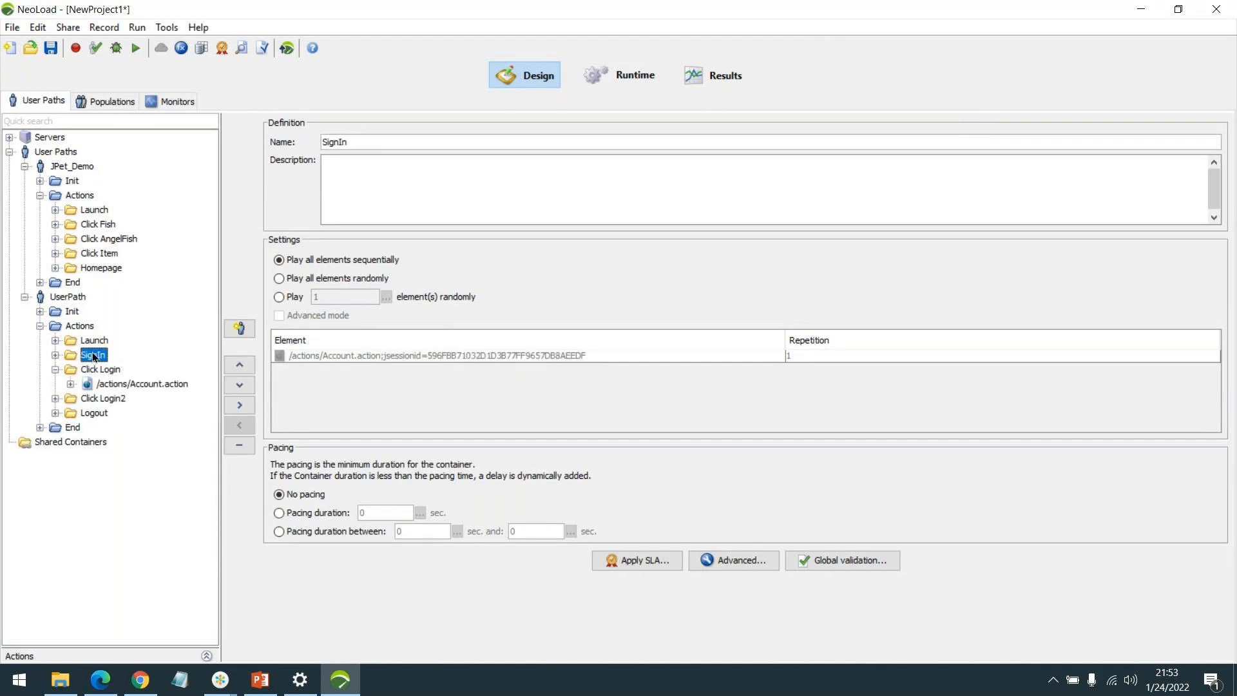
{"action": "left_click", "coordinate": [102, 371]}
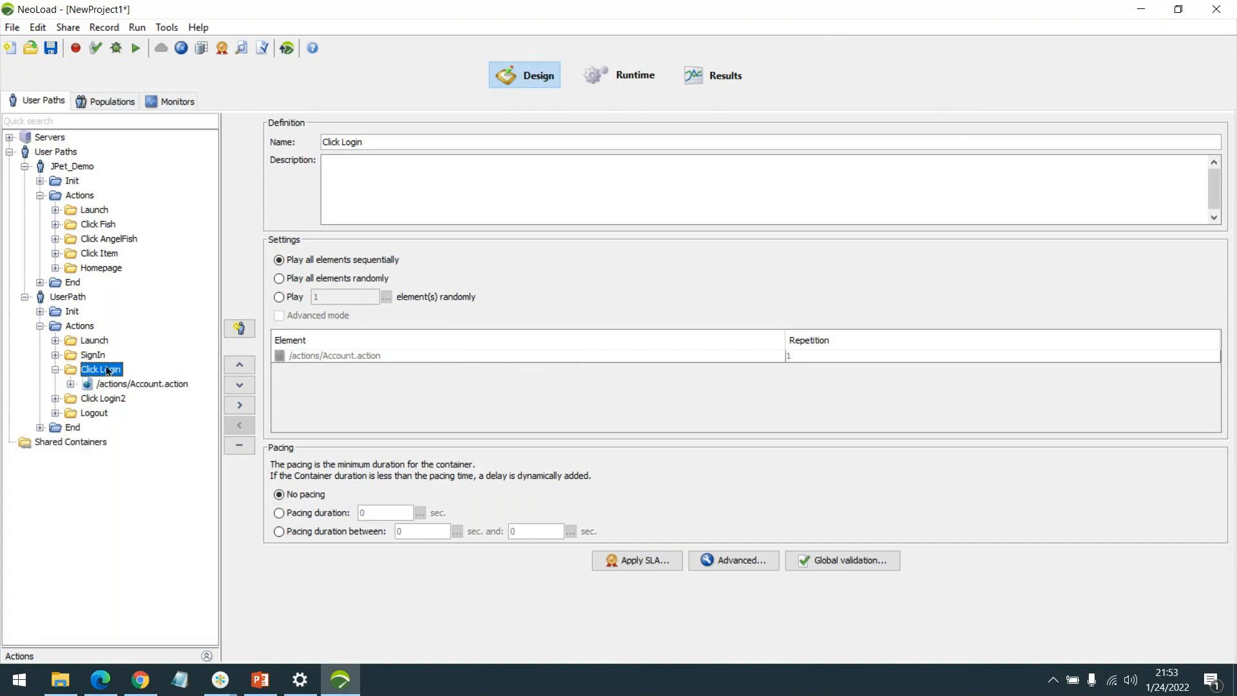
{"action": "right_click", "coordinate": [106, 366]}
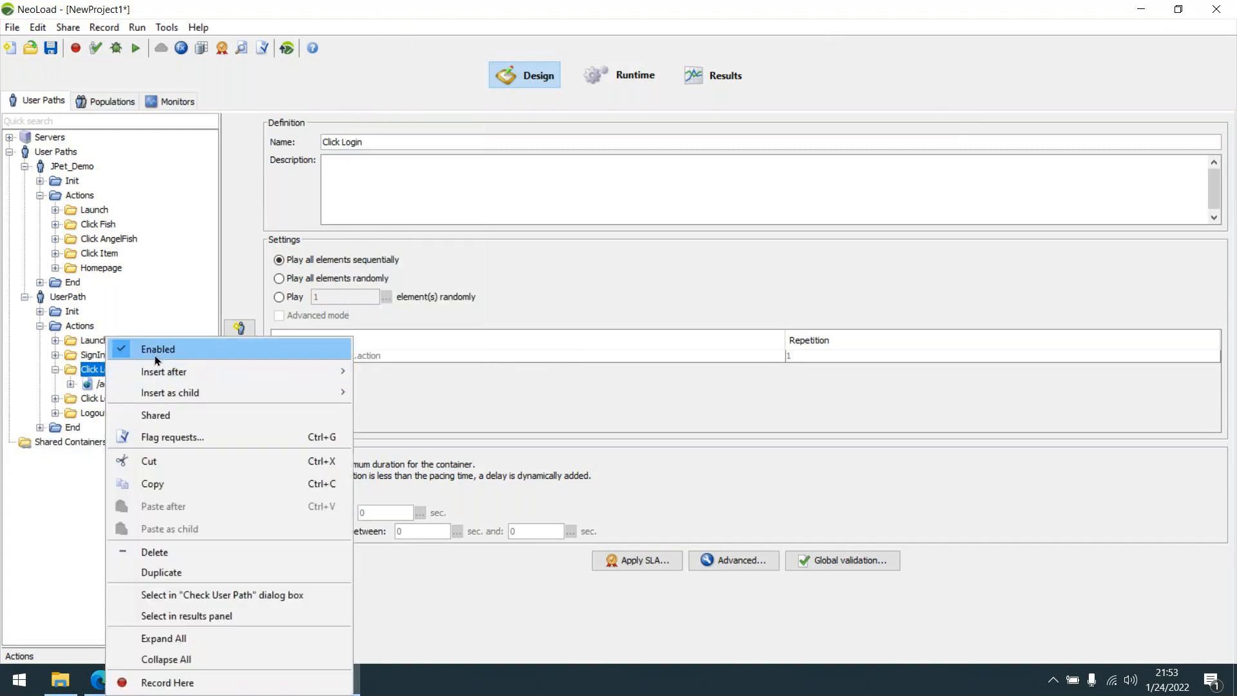
{"action": "left_click", "coordinate": [155, 352]}
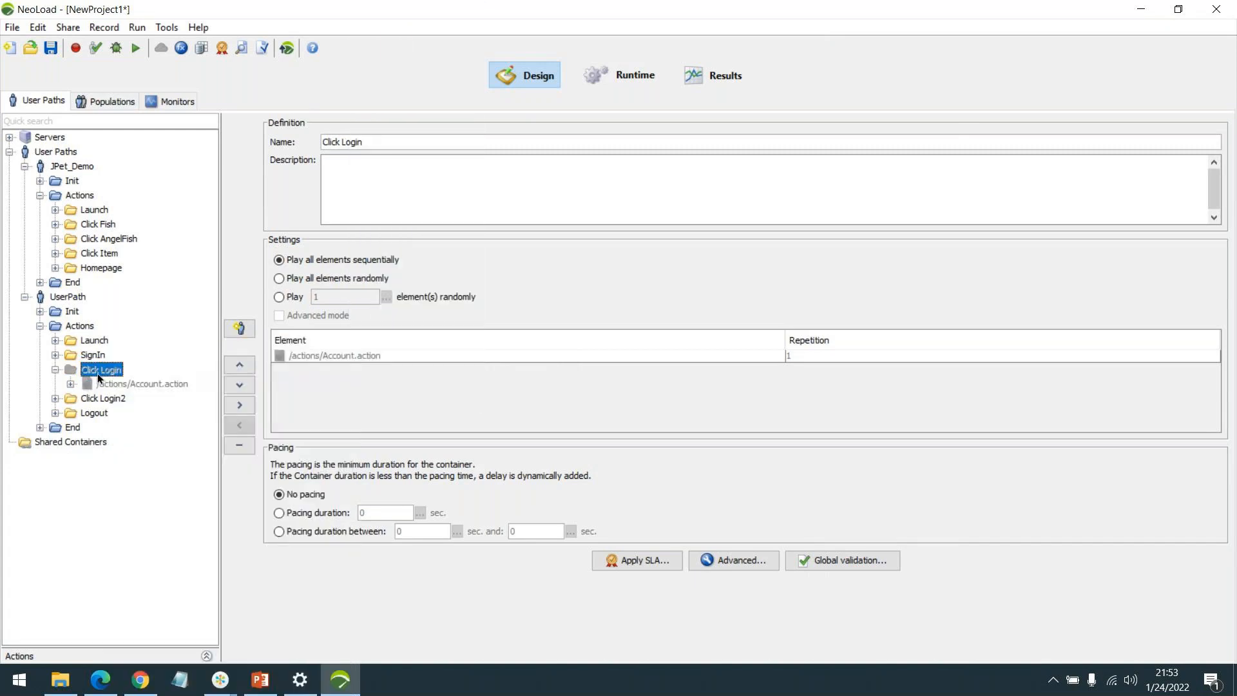
{"action": "double_click", "coordinate": [98, 373]}
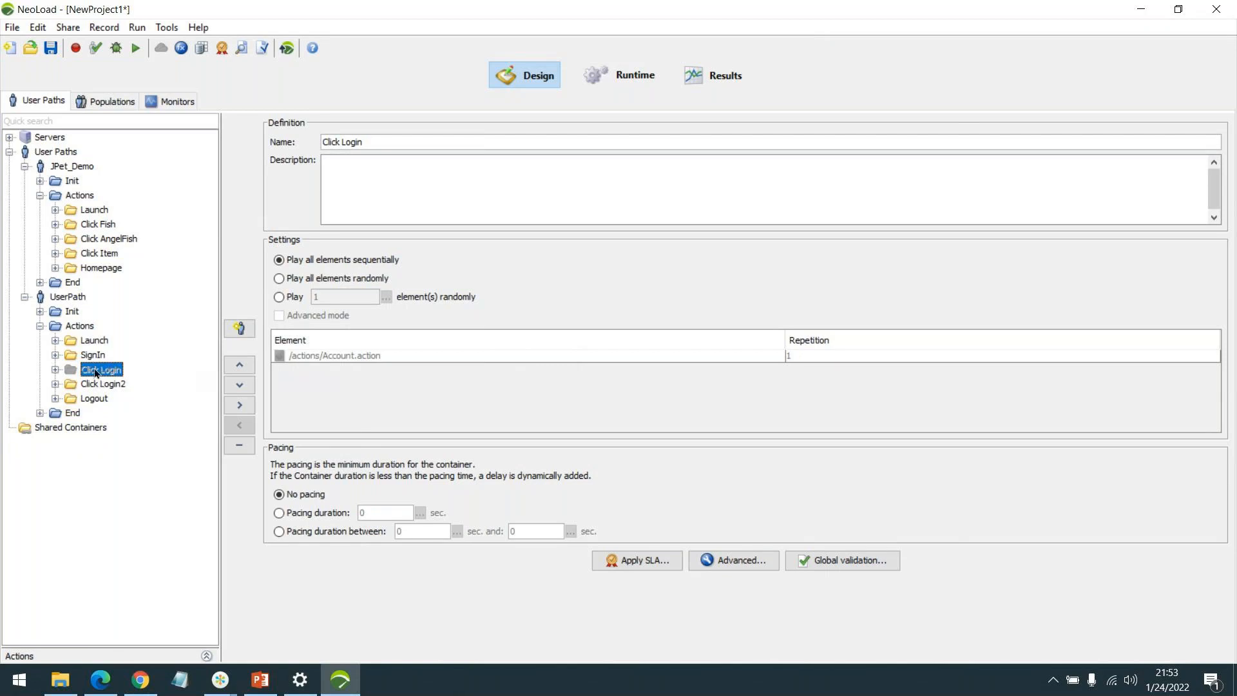
{"action": "left_click_drag", "start_coordinate": [72, 412], "coordinate": [53, 411]}
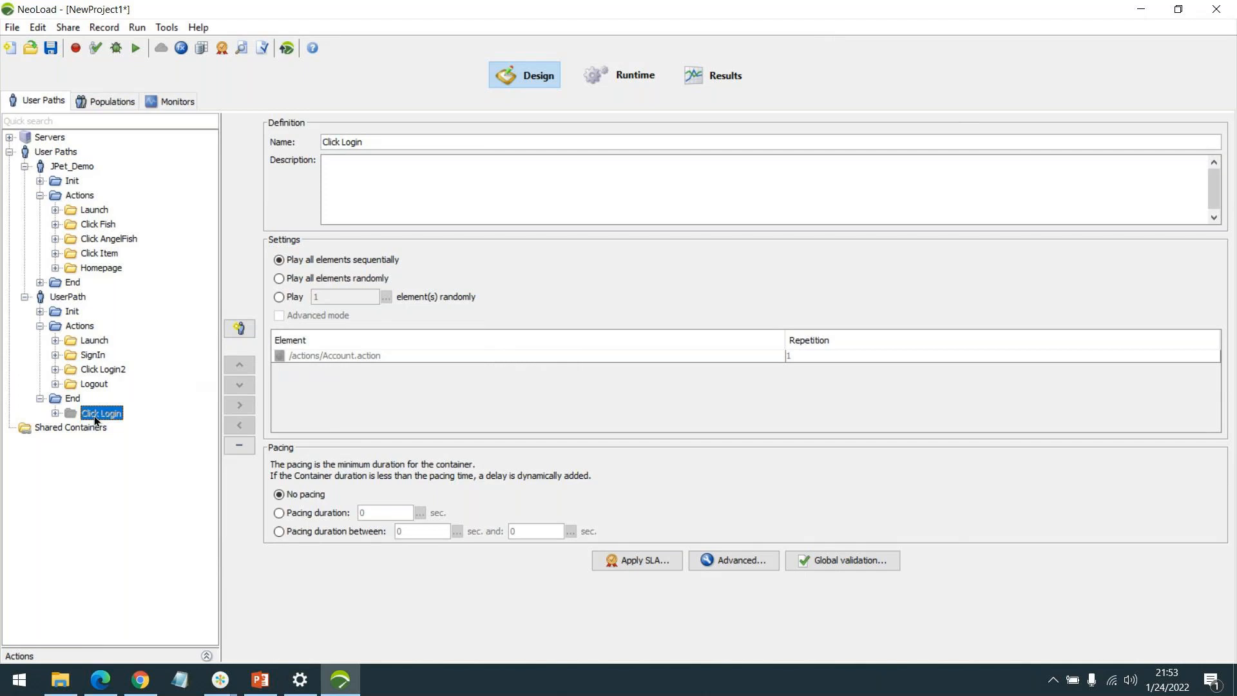
Rename Click Login2 to Click Login by deleting the trailing 2 from its name.
{"action": "left_click", "coordinate": [55, 369]}
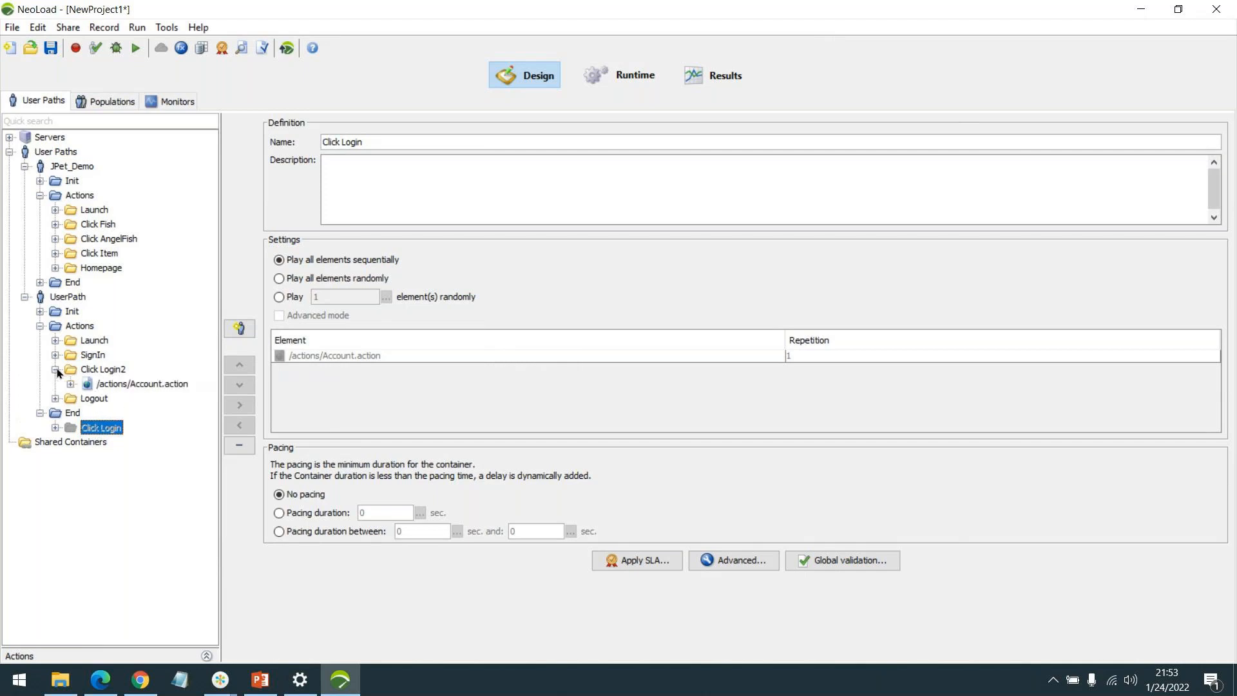
{"action": "left_click", "coordinate": [98, 367]}
{"action": "left_click_drag", "start_coordinate": [364, 142], "coordinate": [393, 147]}
{"action": "key", "text": "BackSpace"}
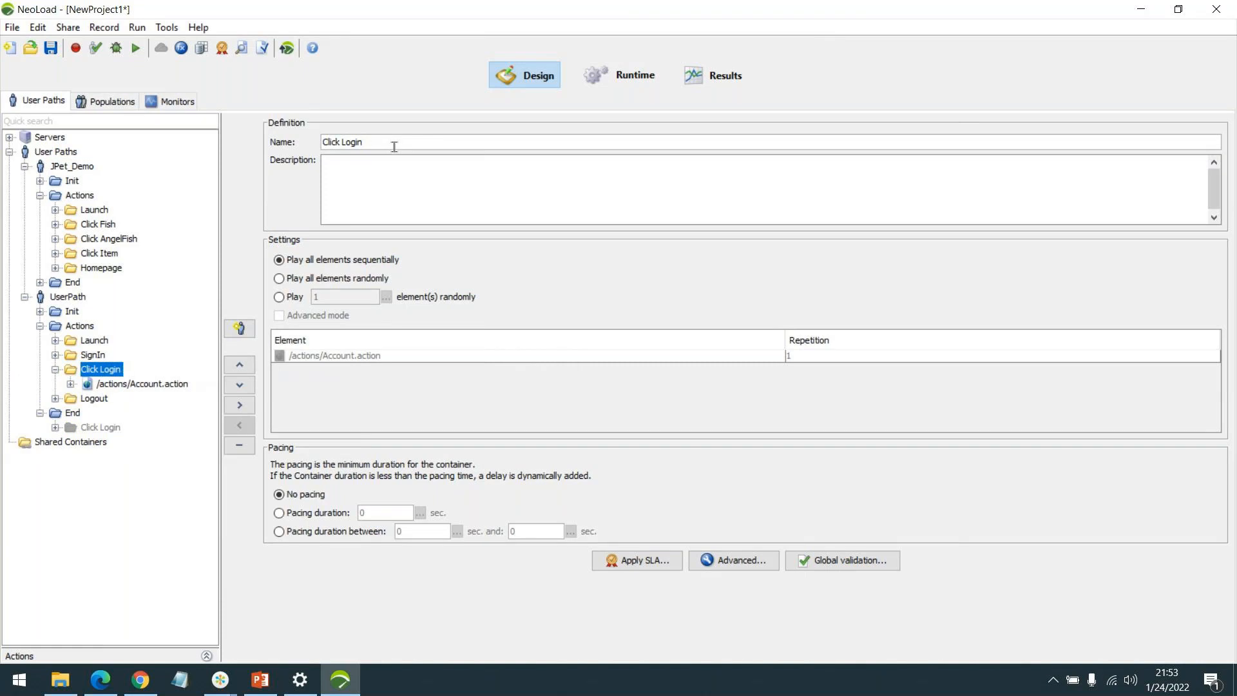
{"action": "left_click", "coordinate": [71, 383]}
Compare the login POST parameters of the active and disabled Click Login copies, then view AutoPassword_2 in Variables.
{"action": "left_click", "coordinate": [121, 385]}
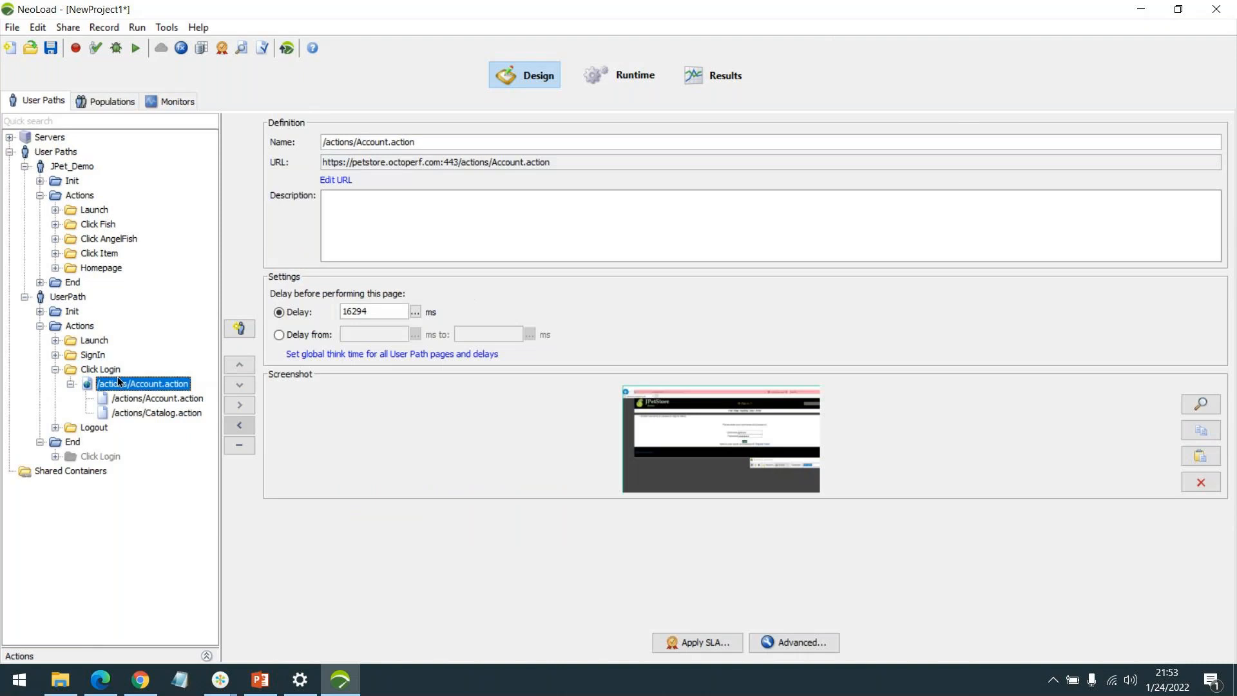
{"action": "left_click", "coordinate": [122, 398]}
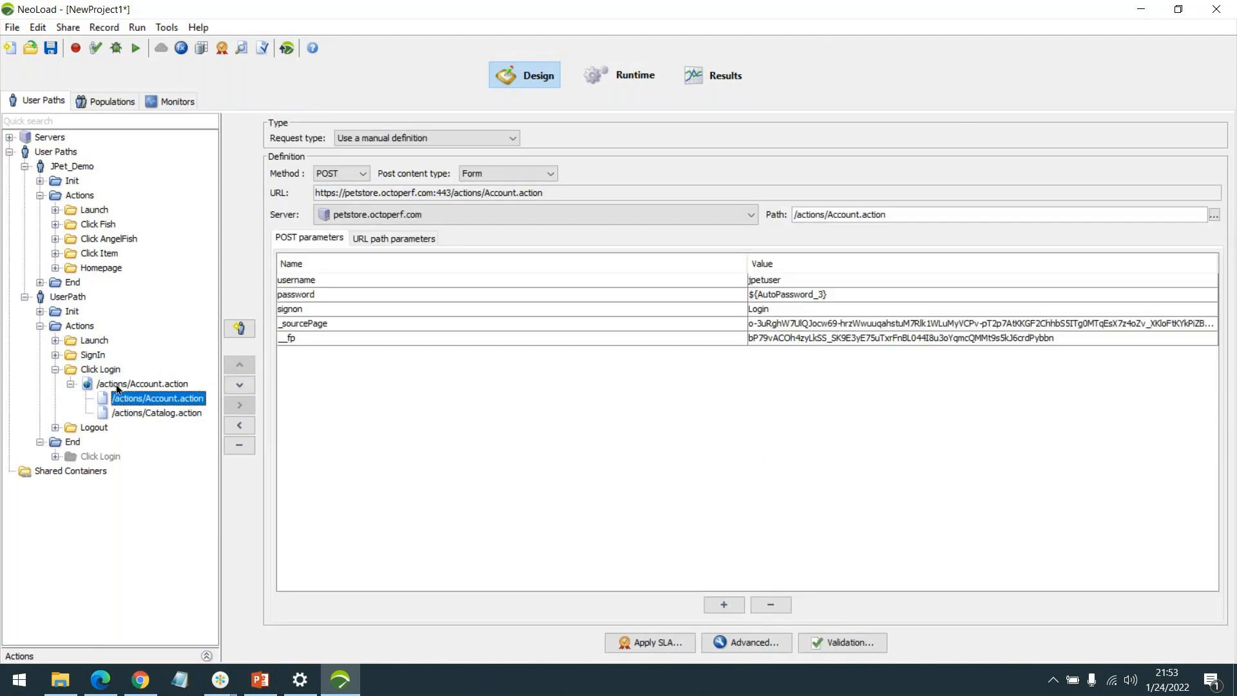
{"action": "left_click", "coordinate": [116, 384]}
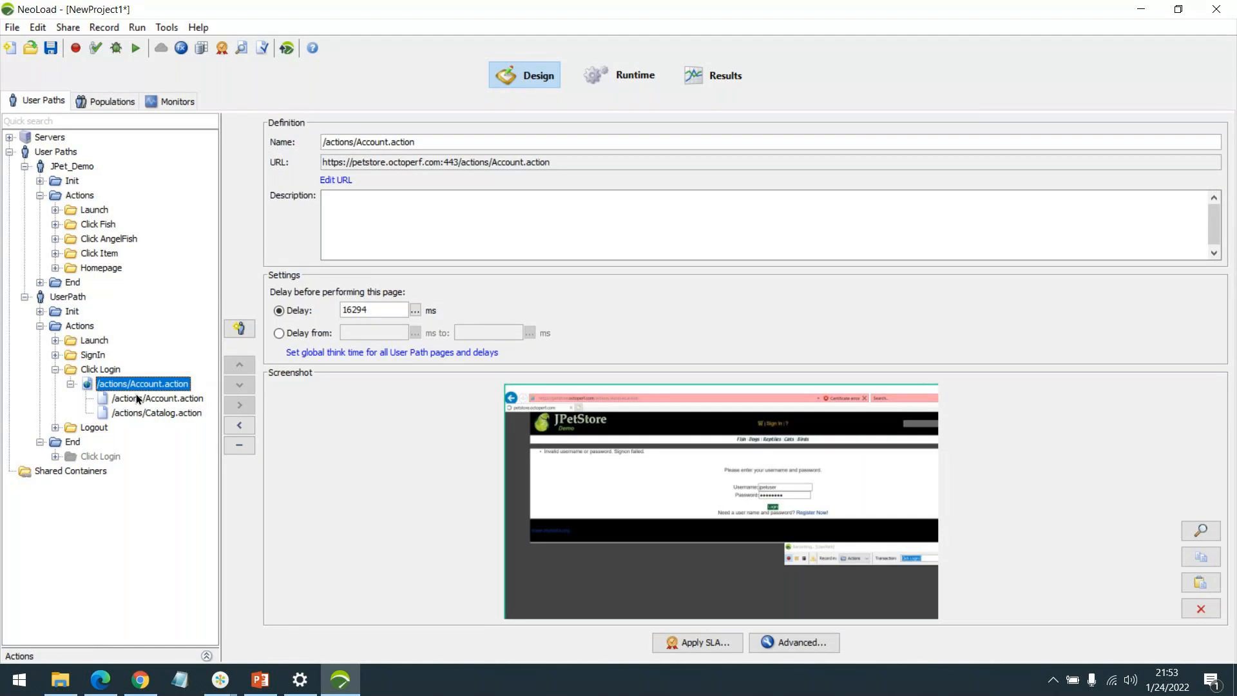
{"action": "left_click", "coordinate": [55, 457]}
{"action": "left_click", "coordinate": [71, 471]}
{"action": "left_click", "coordinate": [131, 487]}
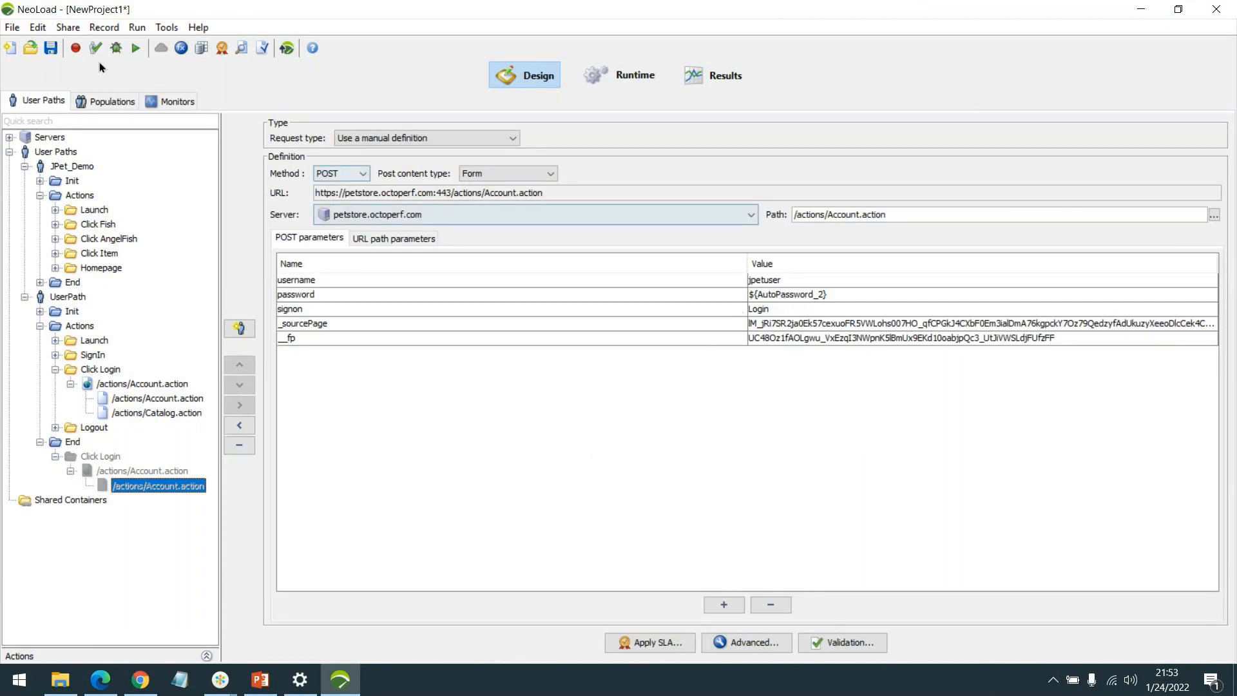
{"action": "left_click", "coordinate": [181, 48]}
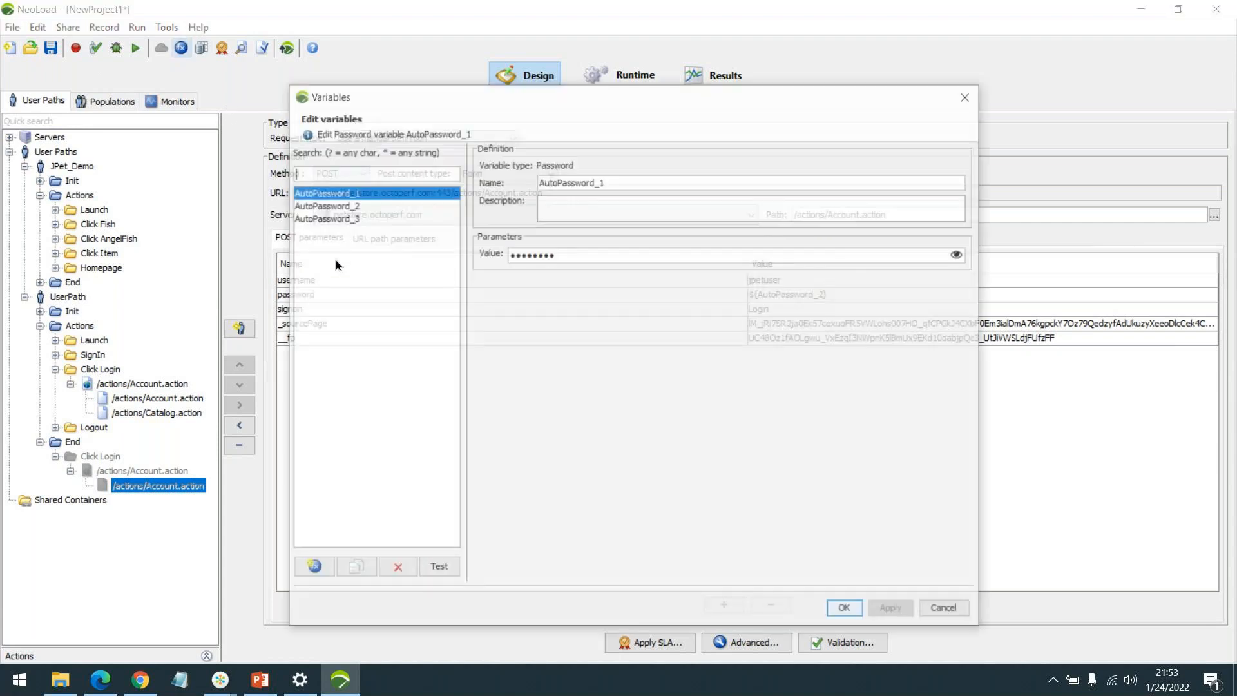
{"action": "left_click", "coordinate": [452, 205]}
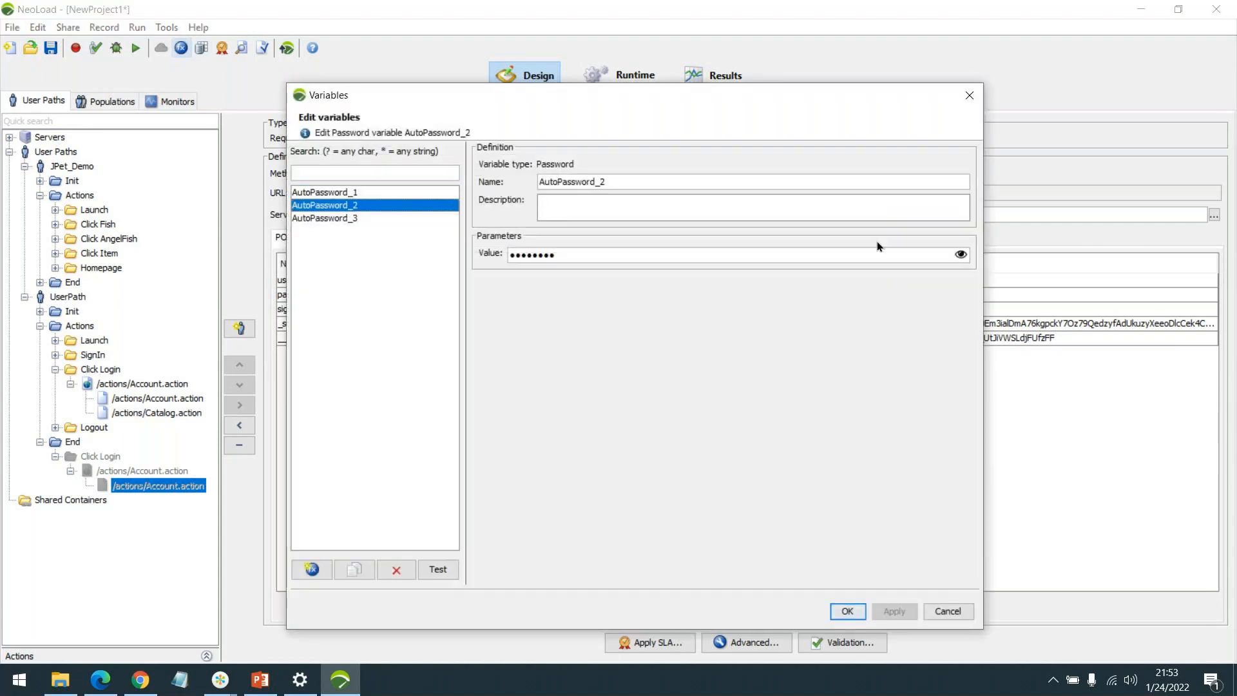
Unmask the stored AutoPassword_2 value, close Variables, and reselect Click Login's Account.action POST request.
{"action": "left_click", "coordinate": [961, 254]}
{"action": "left_click", "coordinate": [514, 257]}
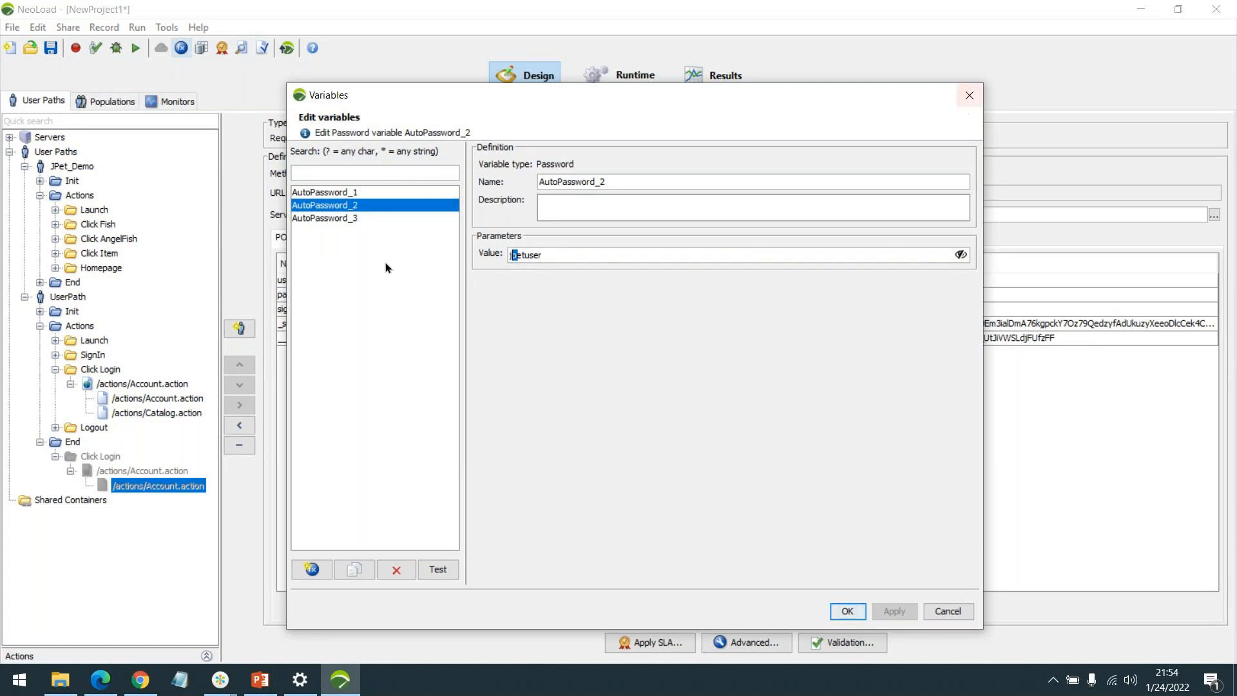
{"action": "left_click", "coordinate": [971, 89]}
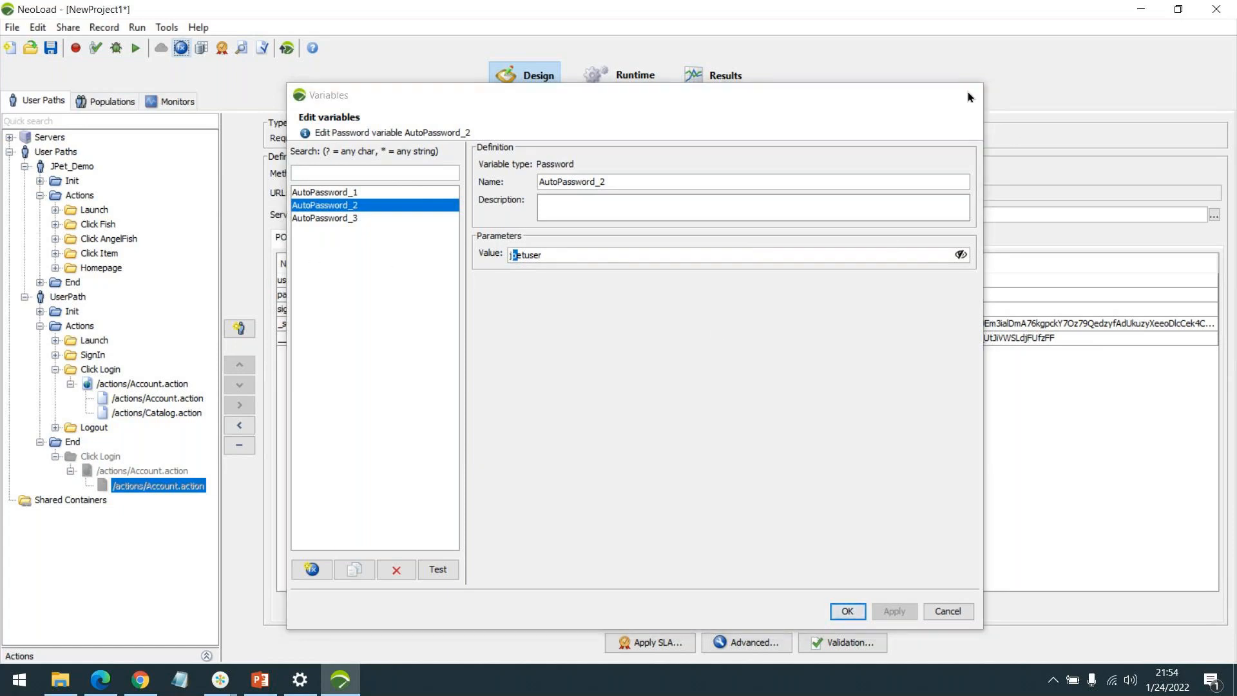
{"action": "left_click", "coordinate": [56, 457]}
{"action": "left_click", "coordinate": [152, 398]}
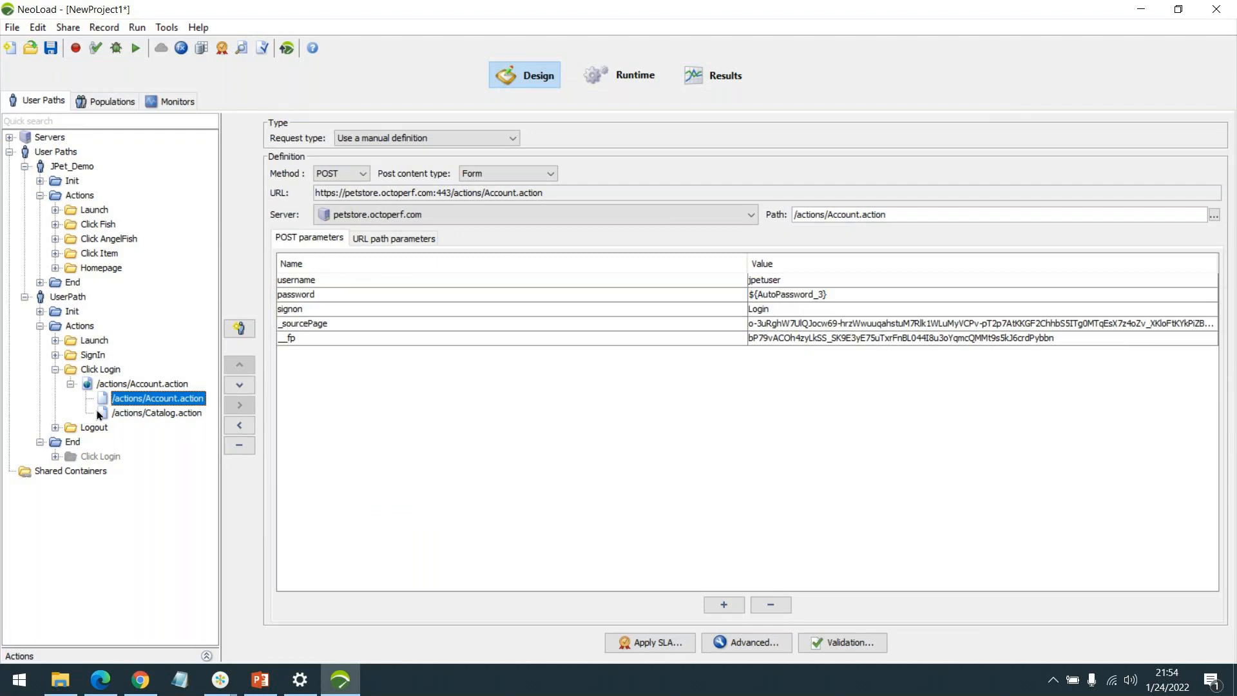
Expand the SignIn, Launch and Logout containers and view the Catalog.action GET request.
{"action": "left_click", "coordinate": [55, 355]}
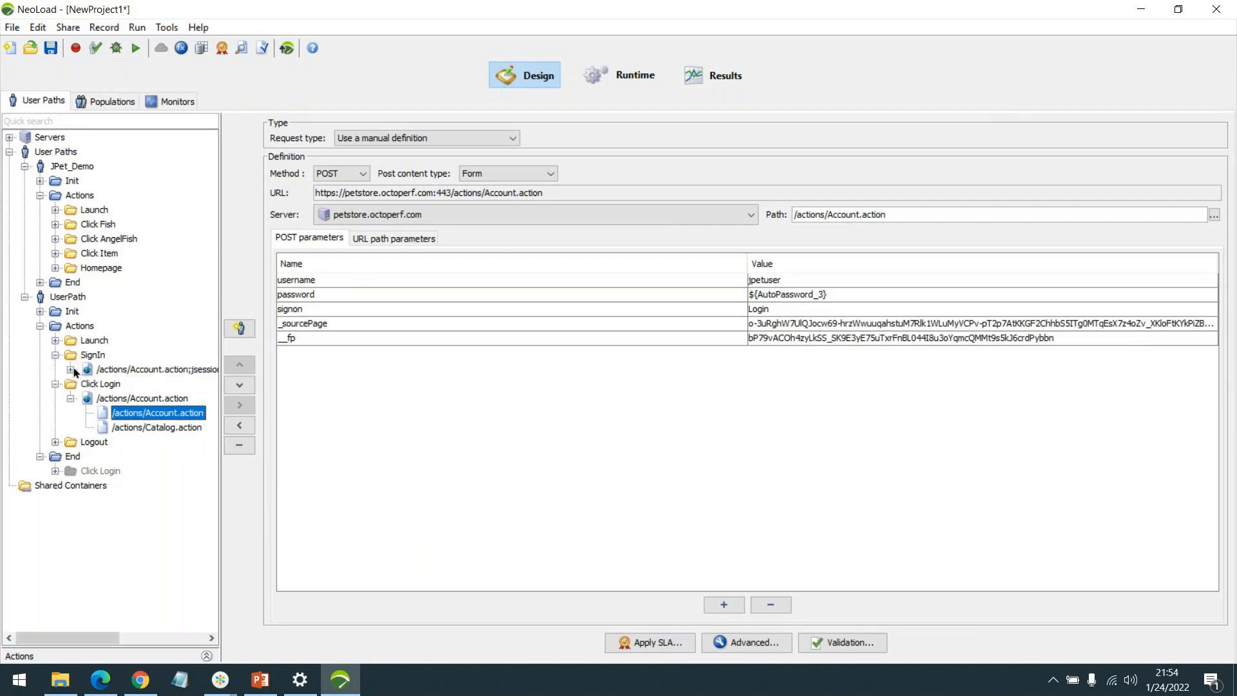
{"action": "left_click", "coordinate": [56, 340]}
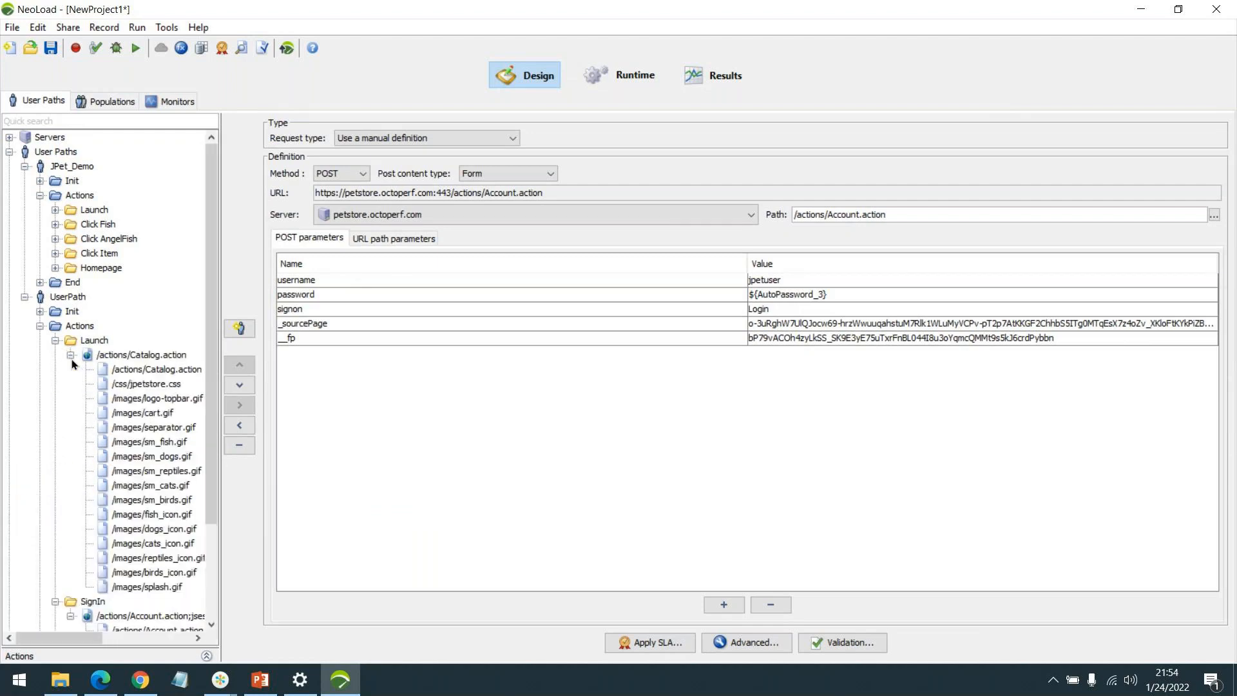
{"action": "scroll", "coordinate": [79, 481], "scroll_direction": "down", "scroll_amount": 3}
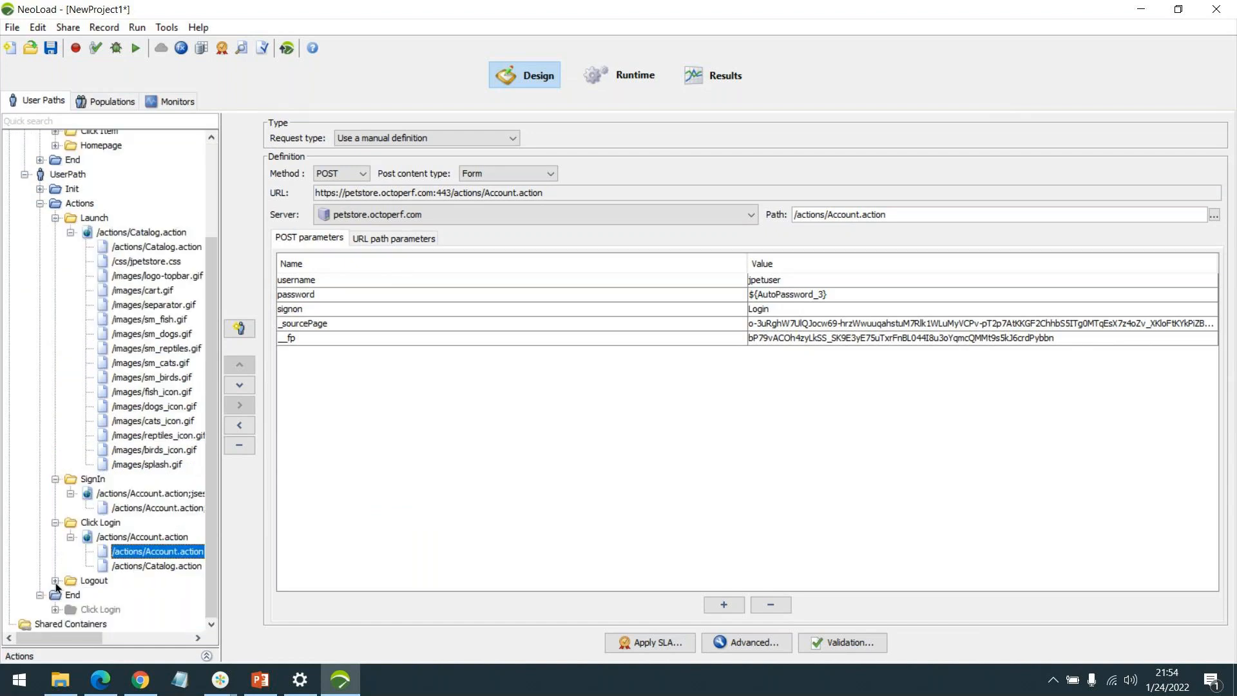
{"action": "left_click", "coordinate": [56, 580]}
{"action": "scroll", "coordinate": [156, 466], "scroll_direction": "up", "scroll_amount": 3}
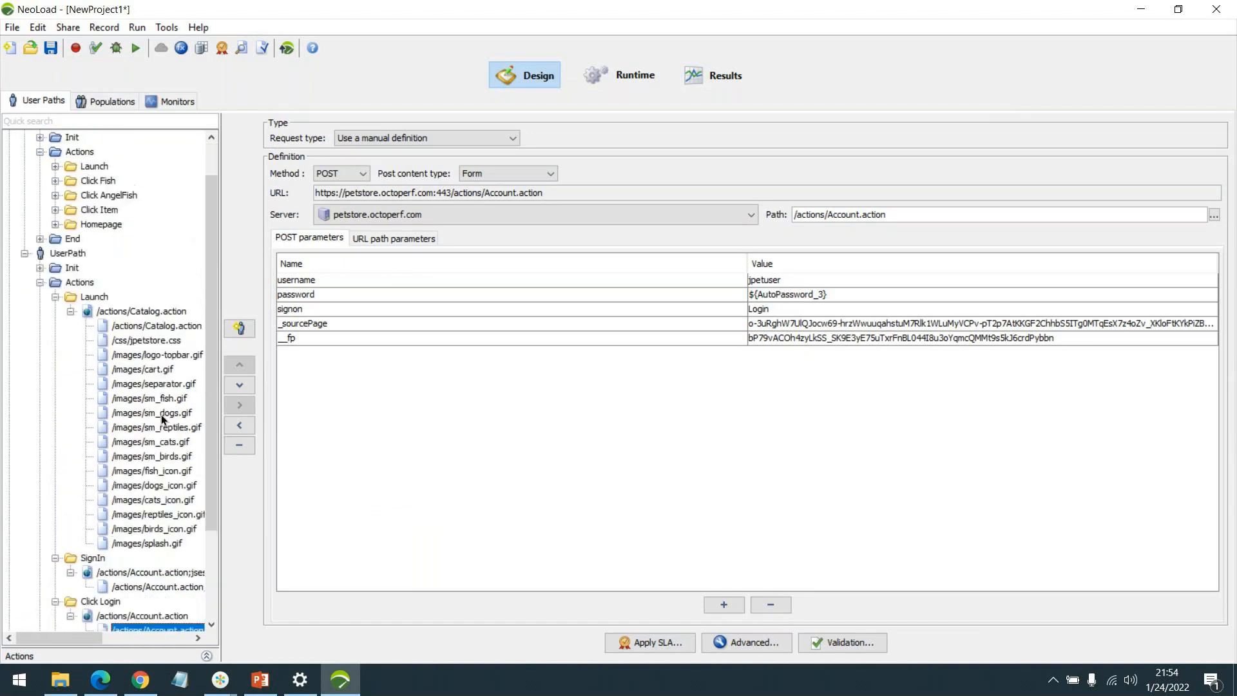
{"action": "scroll", "coordinate": [161, 415], "scroll_direction": "up", "scroll_amount": 1}
{"action": "left_click", "coordinate": [157, 369]}
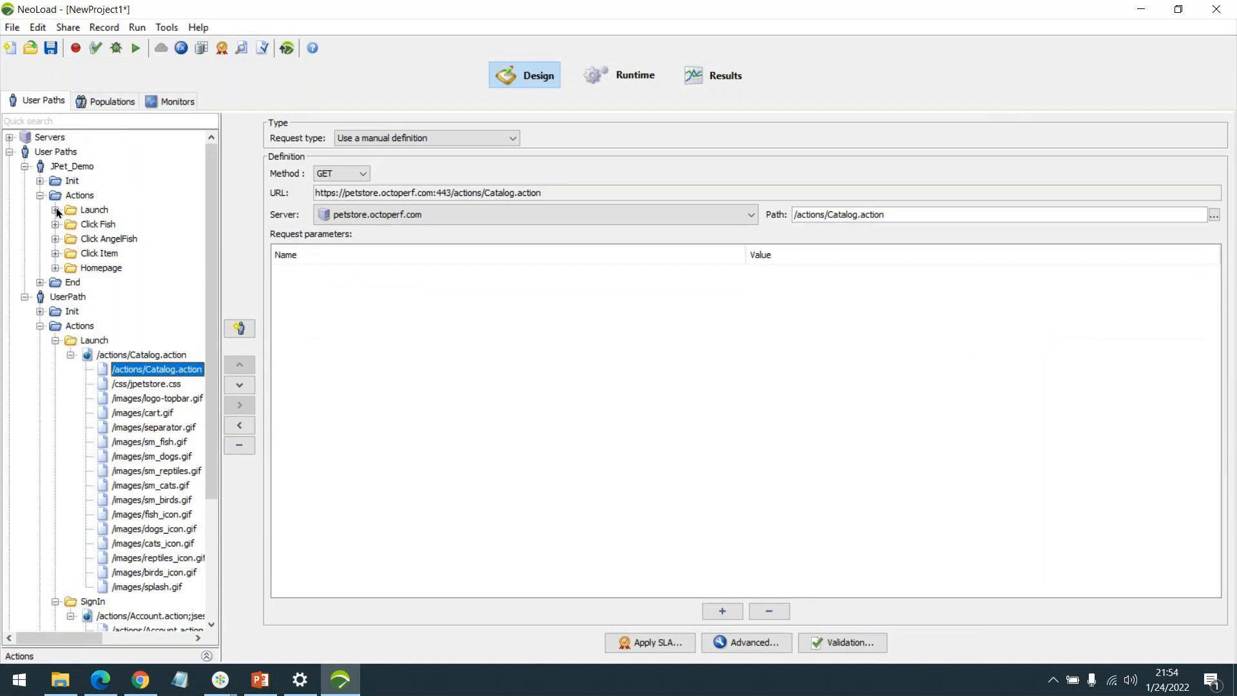
Expand JPet_Demo's Launch container and inspect its Catalog.action request and resources.
{"action": "left_click", "coordinate": [56, 209]}
{"action": "left_click", "coordinate": [71, 224]}
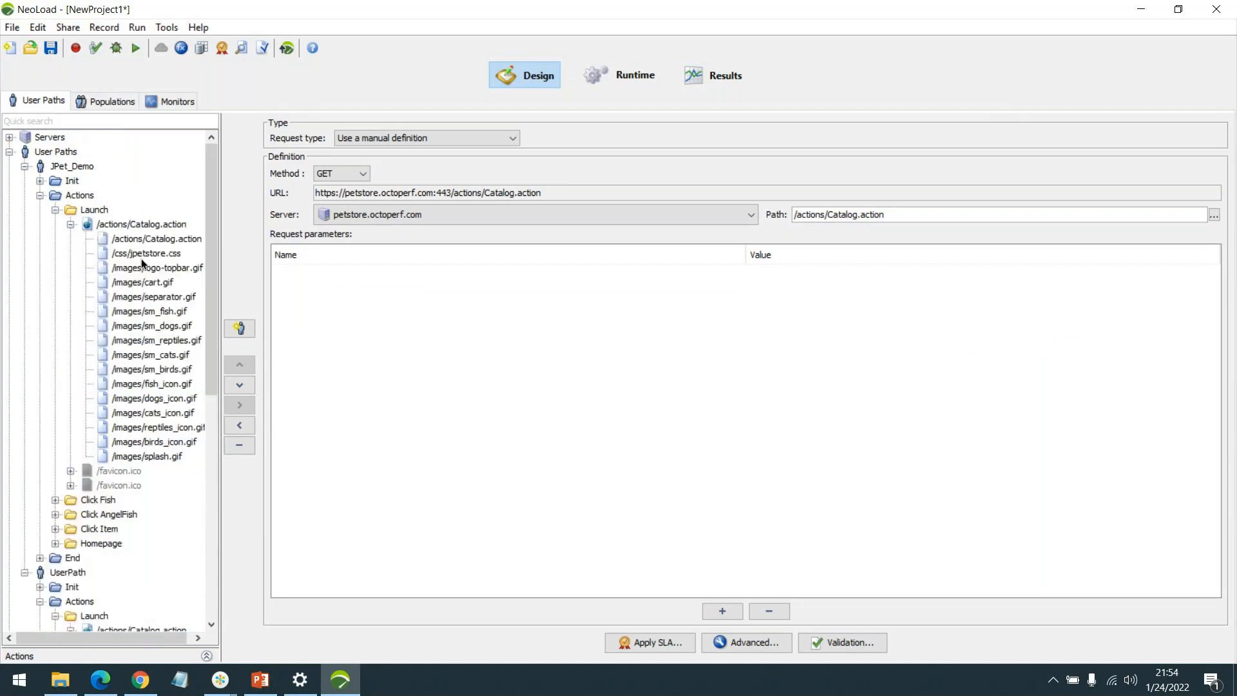
{"action": "left_click", "coordinate": [157, 243]}
{"action": "scroll", "coordinate": [176, 282], "scroll_direction": "down", "scroll_amount": 3}
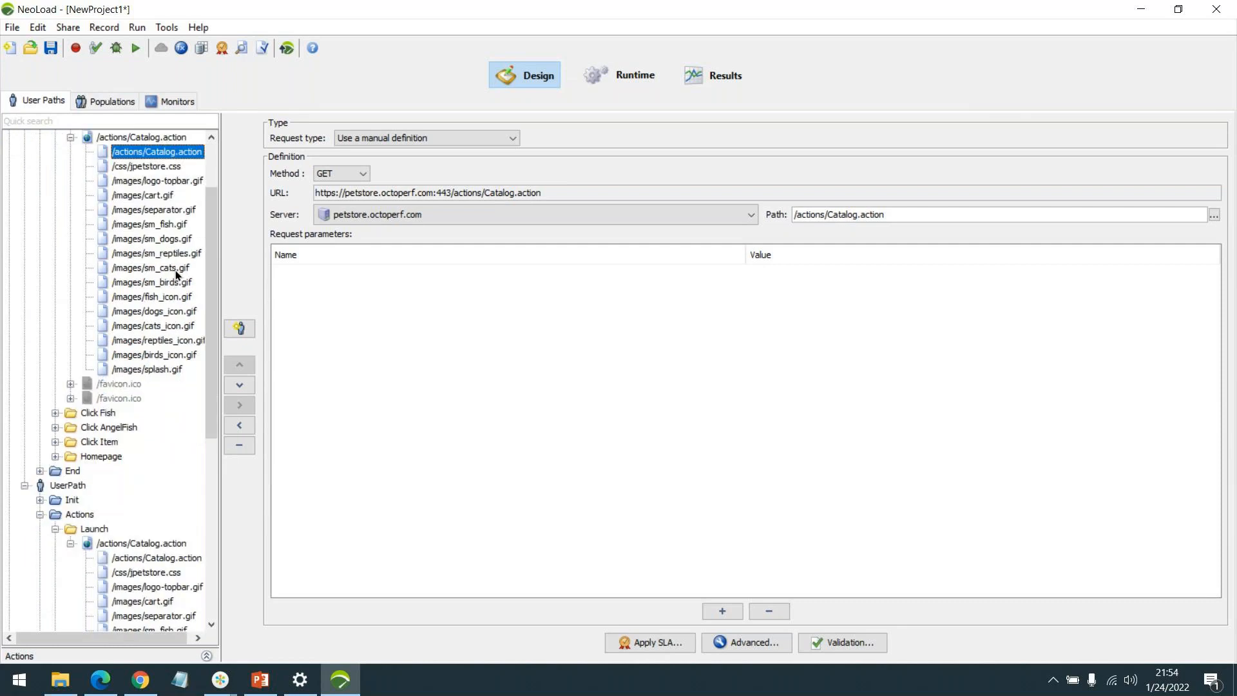
{"action": "scroll", "coordinate": [176, 288], "scroll_direction": "down", "scroll_amount": 3}
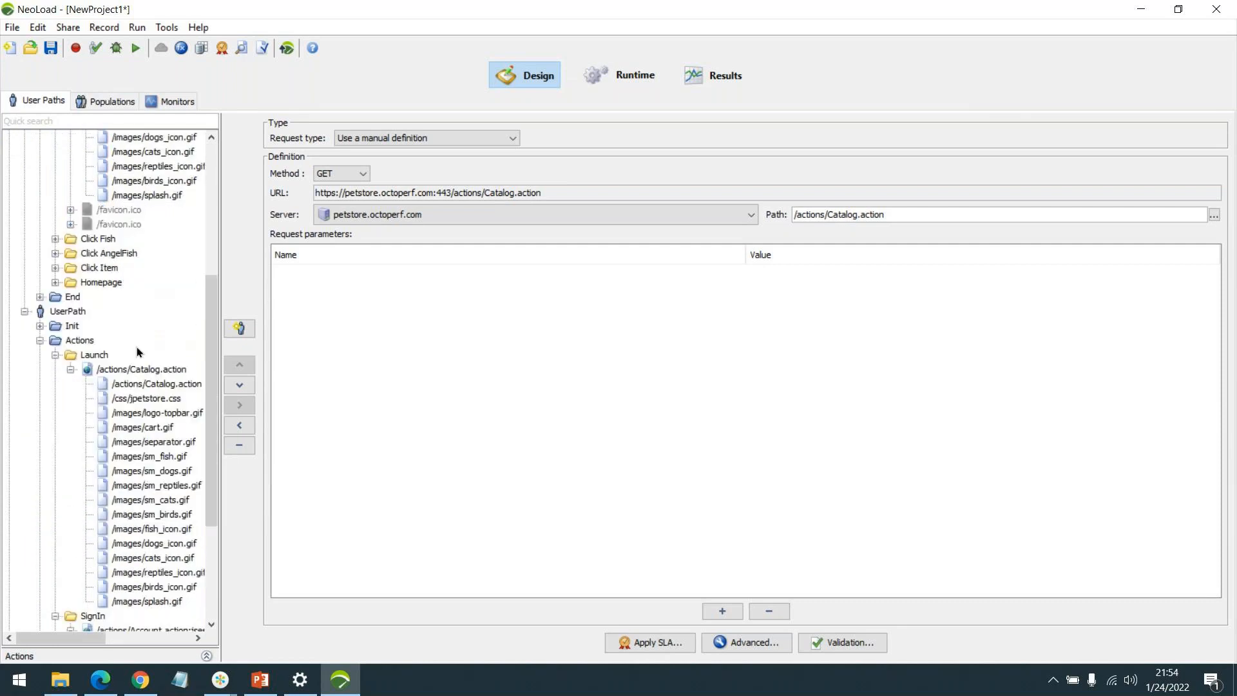
{"action": "scroll", "coordinate": [140, 352], "scroll_direction": "up", "scroll_amount": 1}
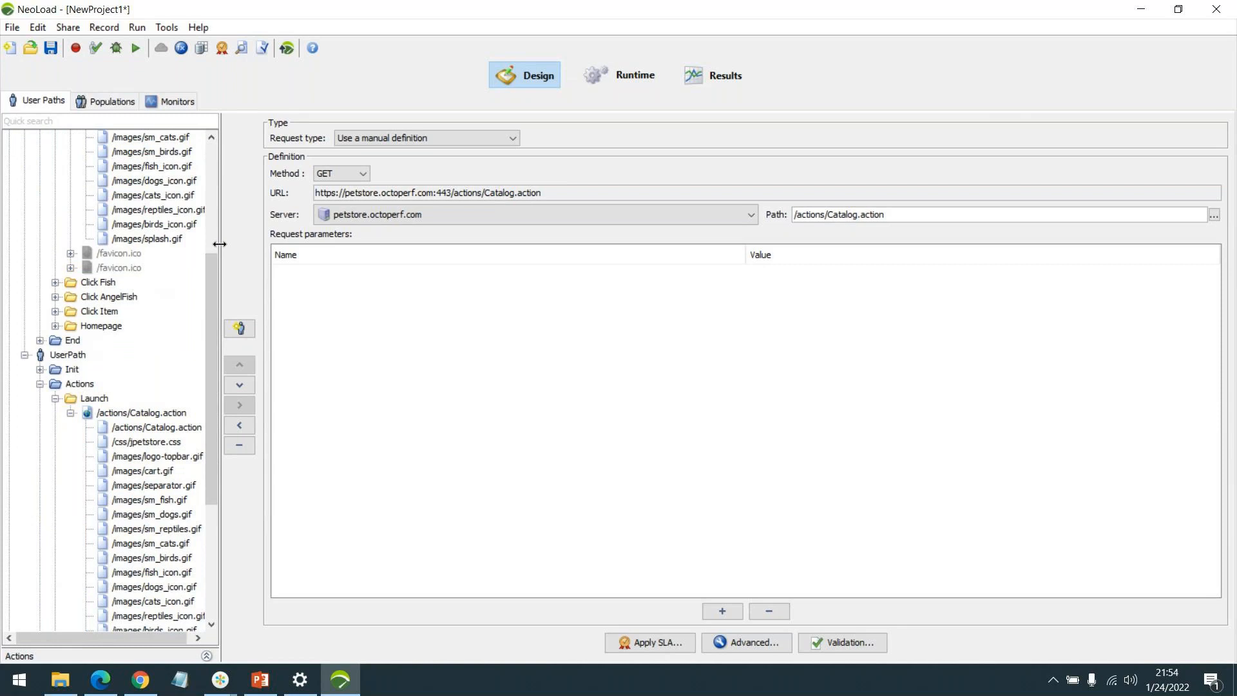
{"action": "left_click_drag", "start_coordinate": [219, 244], "coordinate": [272, 257]}
{"action": "scroll", "coordinate": [131, 236], "scroll_direction": "up", "scroll_amount": 4}
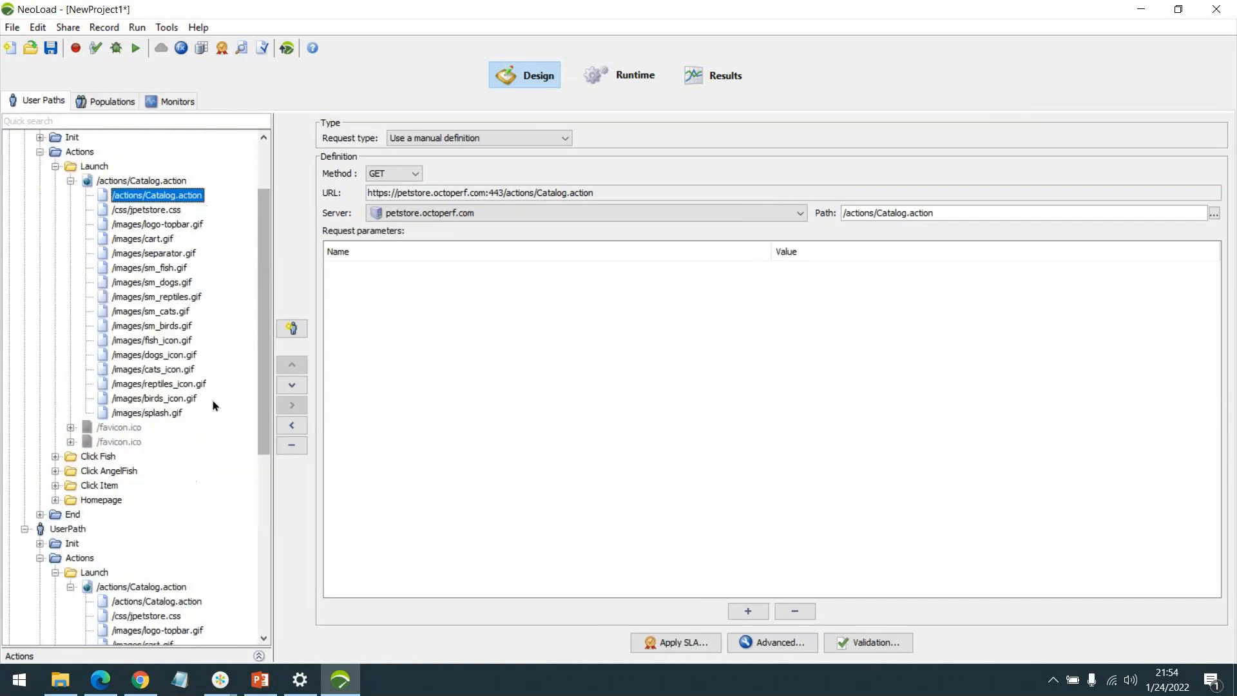
Collapse both Launch folders, view the SignIn request, then collapse and select the SignIn folder.
{"action": "left_click", "coordinate": [54, 167]}
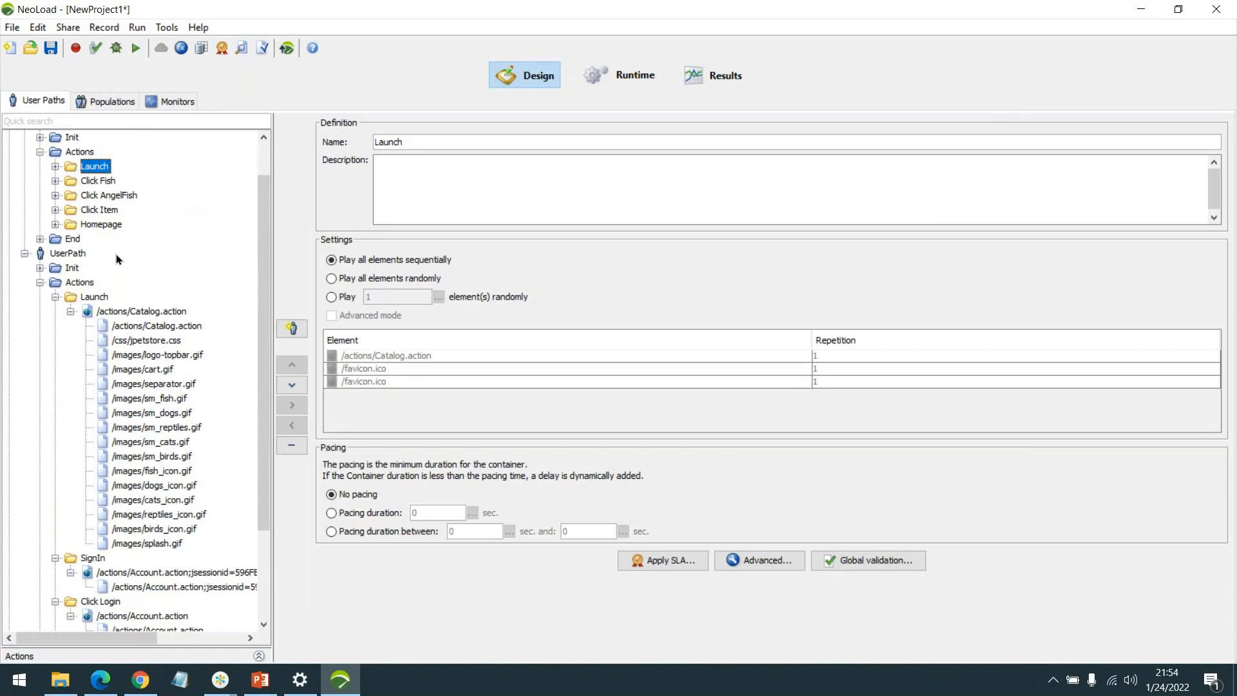
{"action": "scroll", "coordinate": [123, 264], "scroll_direction": "down", "scroll_amount": 2}
{"action": "left_click", "coordinate": [56, 207]}
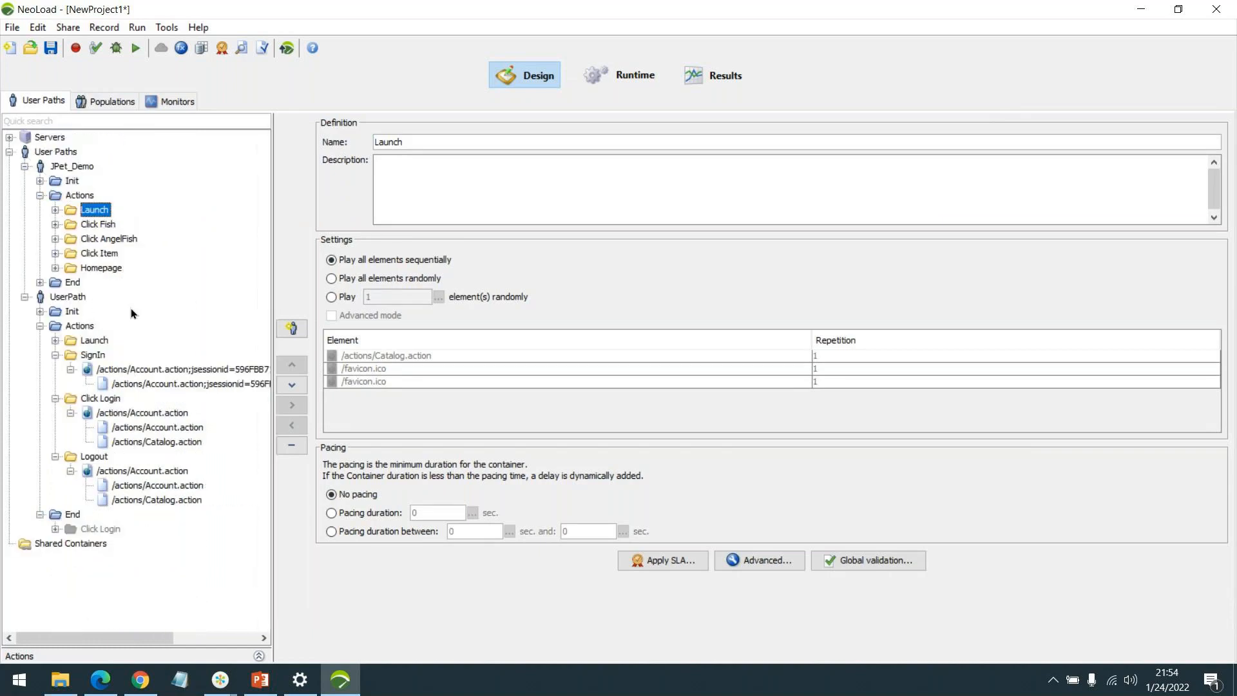
{"action": "left_click", "coordinate": [139, 385]}
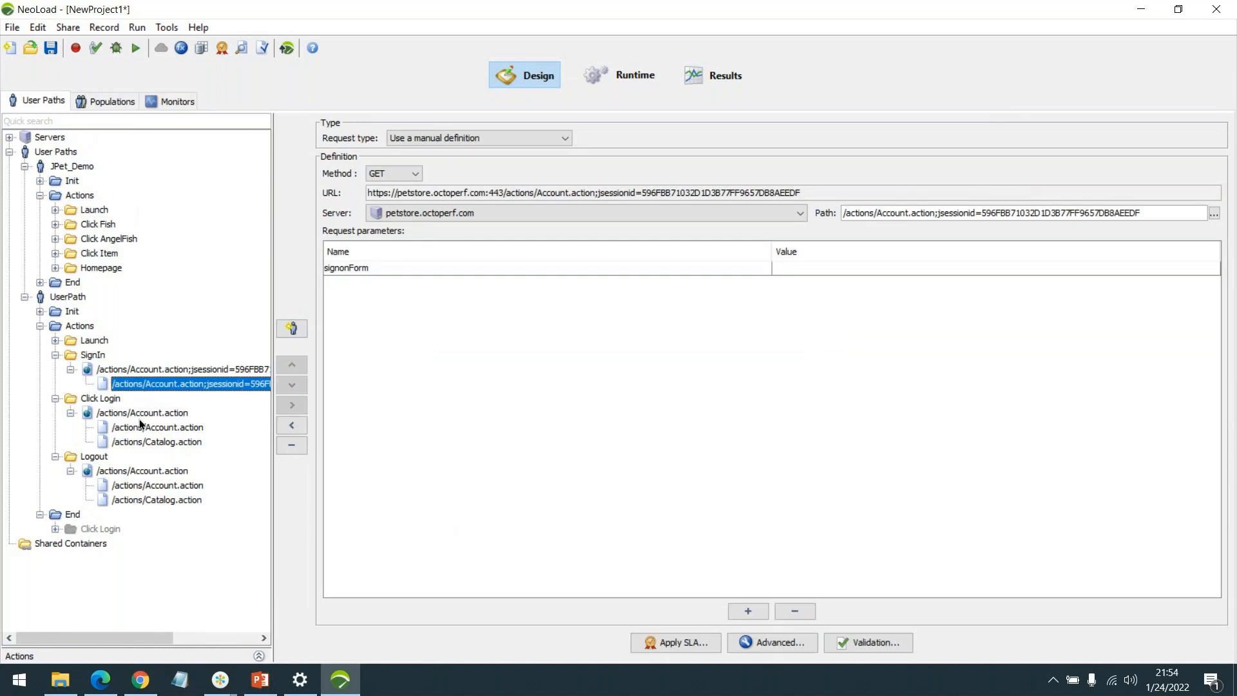
{"action": "left_click", "coordinate": [56, 354]}
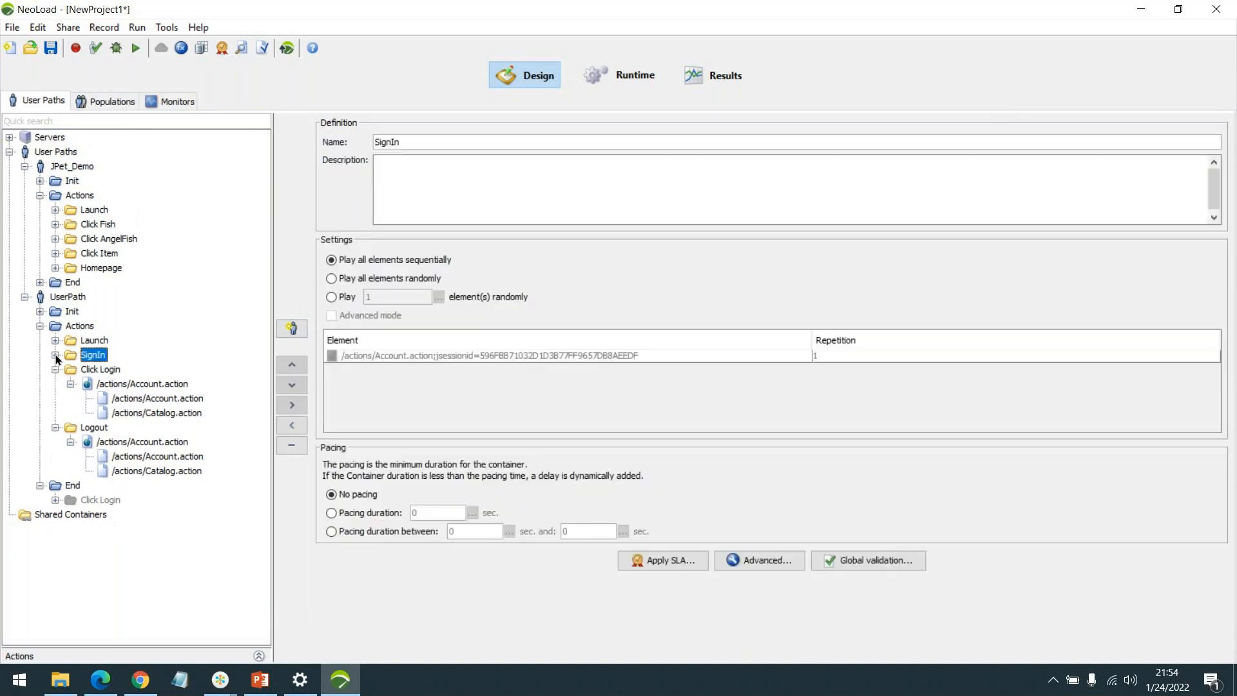
Go through Click Login's POST parameters, pointing out __fp, signon and _sourcePage.
{"action": "left_click", "coordinate": [142, 399]}
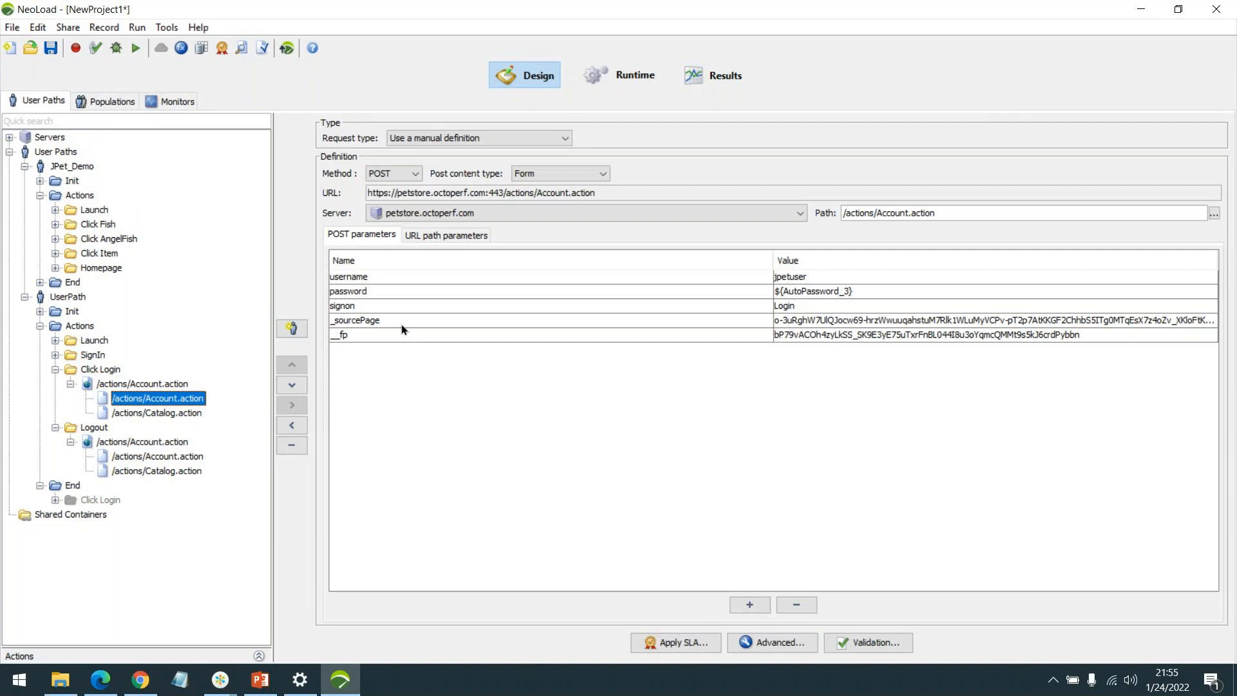
{"action": "left_click", "coordinate": [413, 336]}
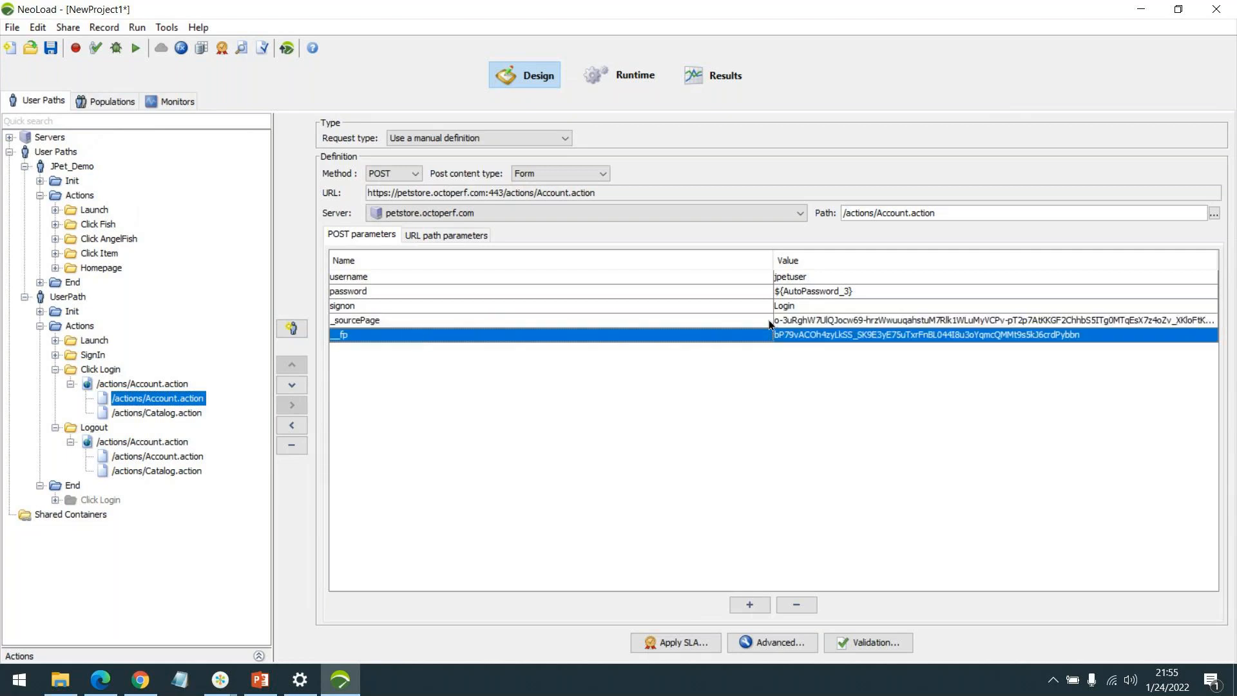
{"action": "left_click", "coordinate": [842, 311]}
{"action": "left_click", "coordinate": [849, 322]}
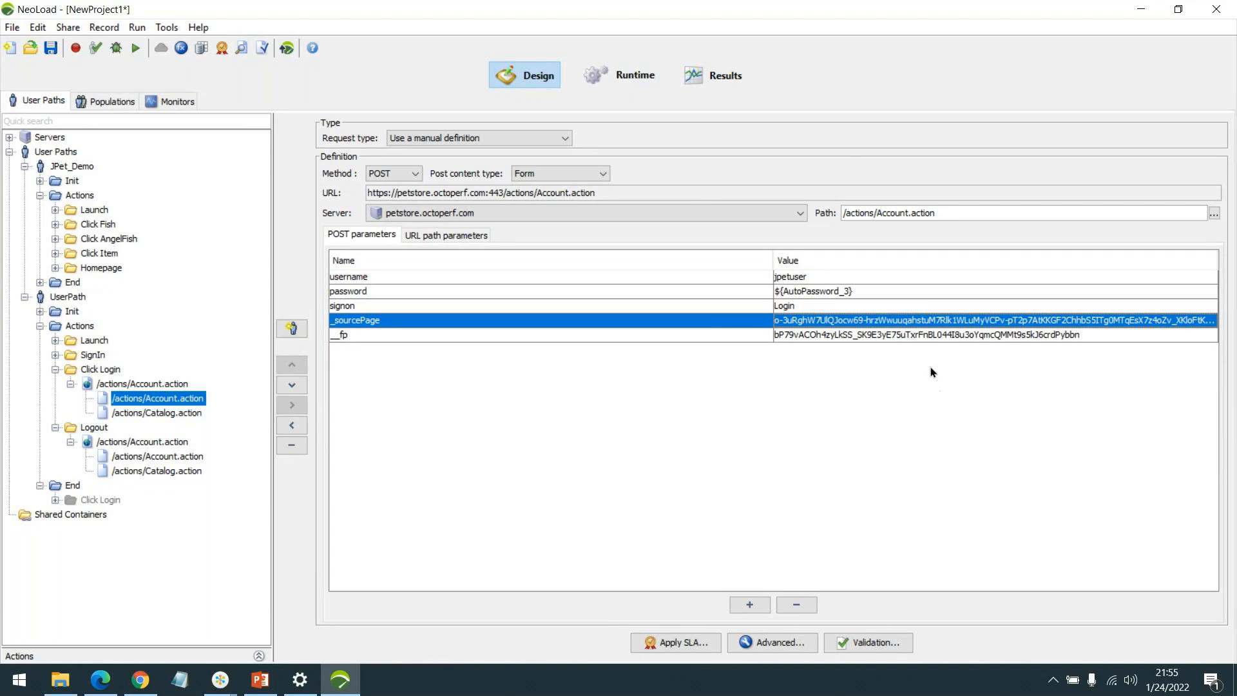
{"action": "left_click", "coordinate": [965, 334]}
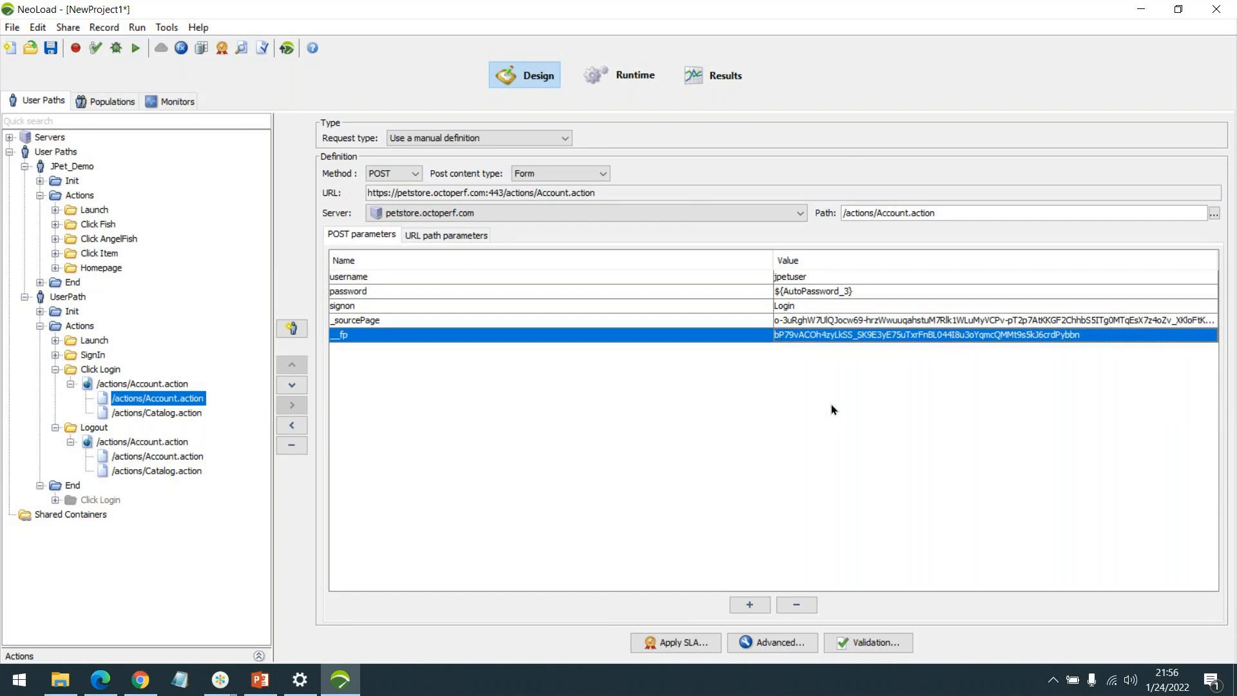
{"action": "left_click", "coordinate": [807, 318]}
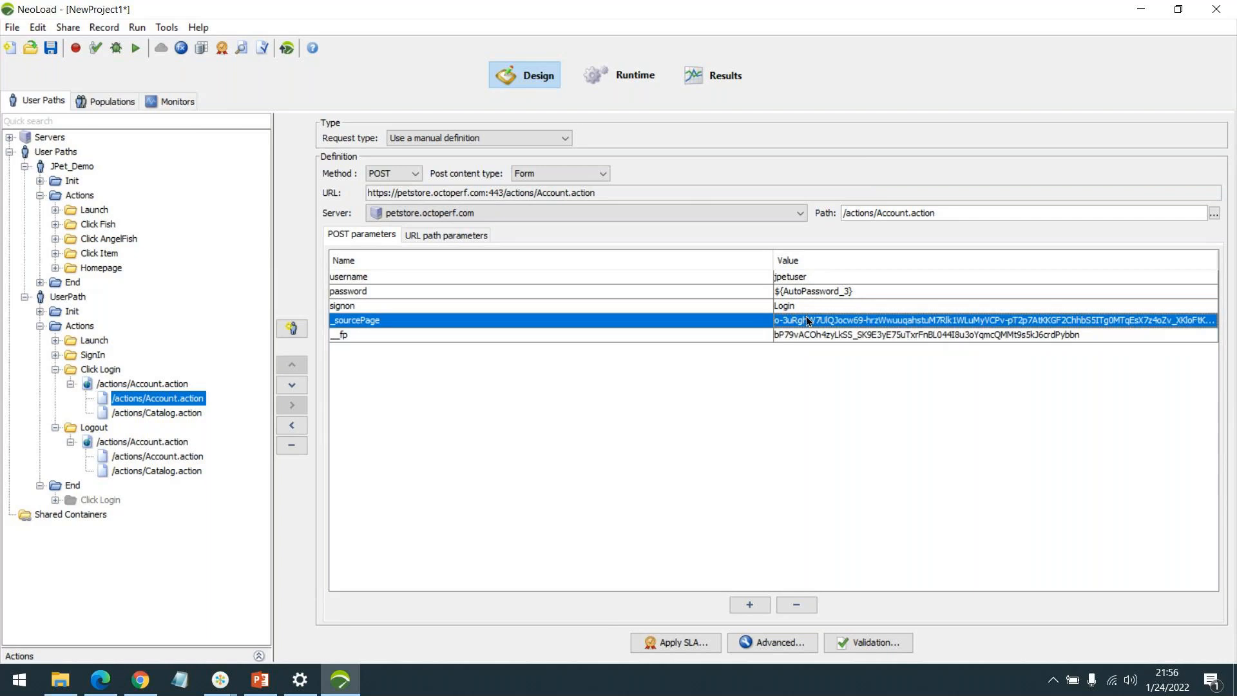
{"action": "left_click", "coordinate": [816, 333]}
{"action": "left_click", "coordinate": [832, 312]}
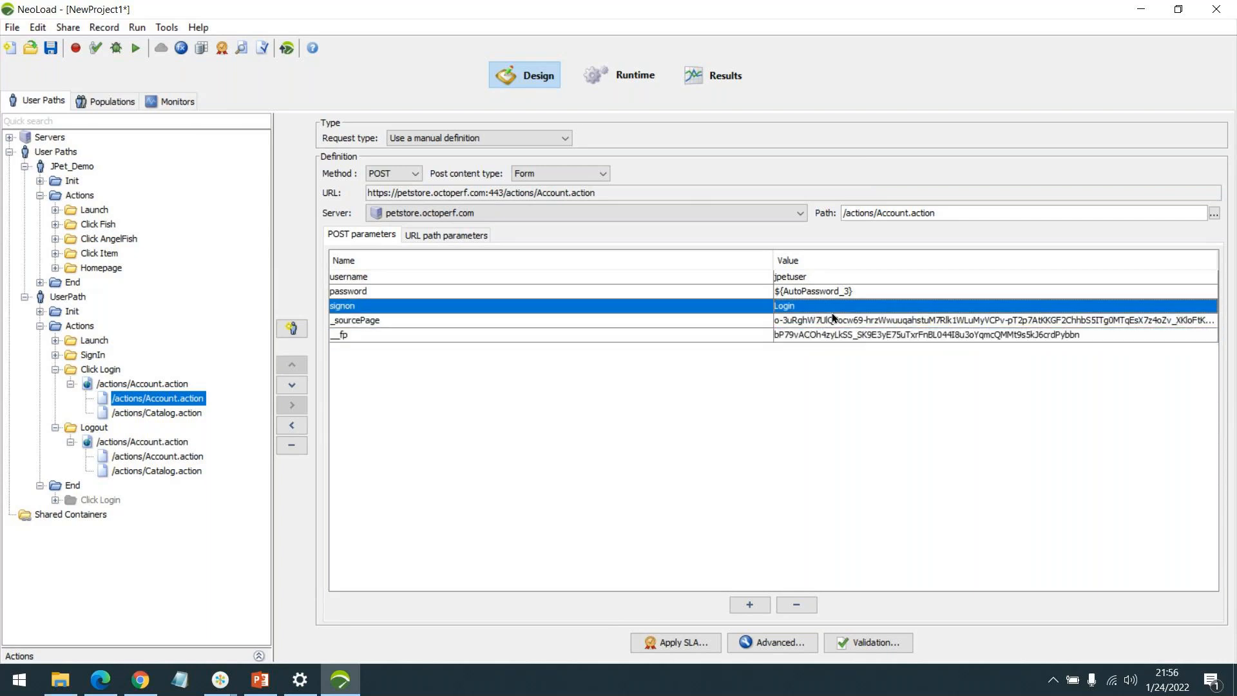
{"action": "left_click", "coordinate": [848, 320]}
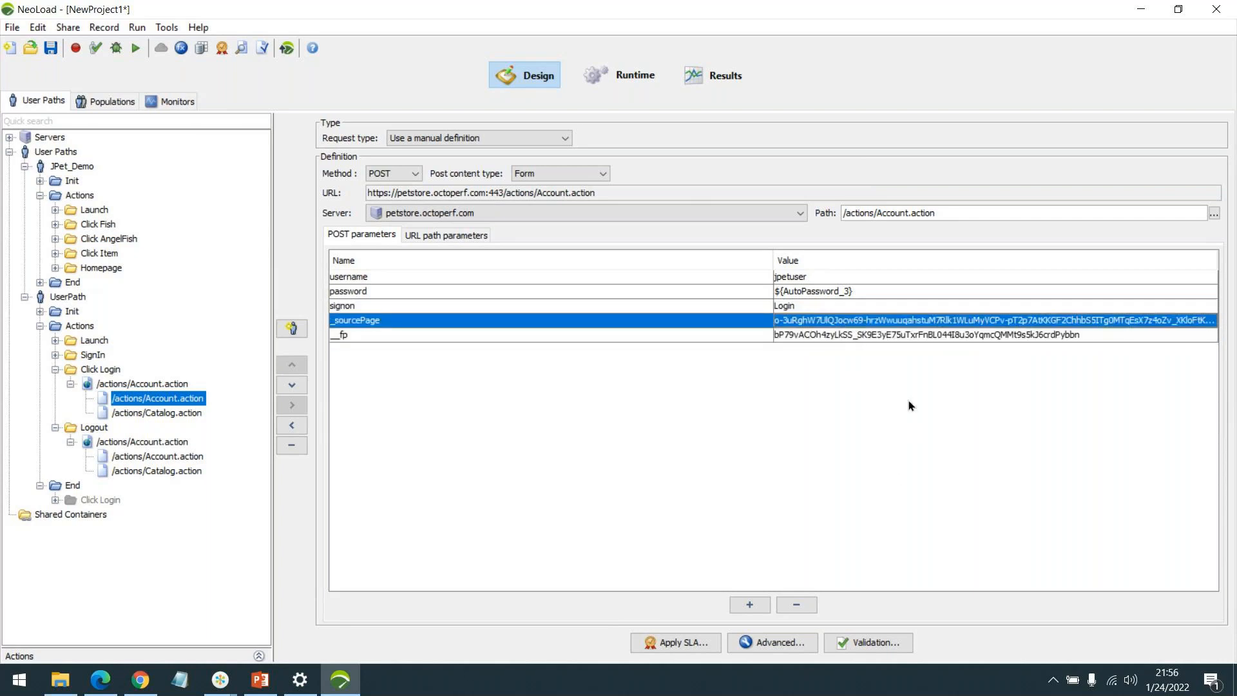
Compare Logout's and Click Login's Catalog.action redirect requests, ending back on the Click Login POST.
{"action": "left_click", "coordinate": [149, 458]}
{"action": "left_click", "coordinate": [172, 474]}
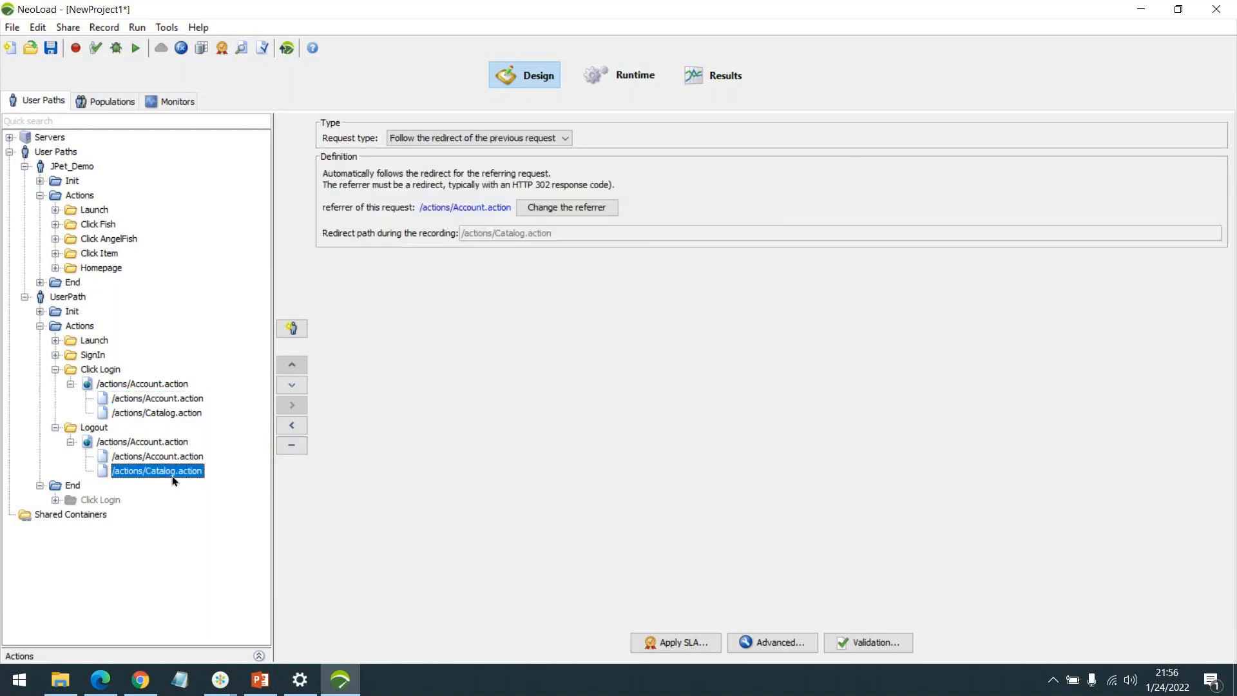
{"action": "left_click", "coordinate": [172, 413]}
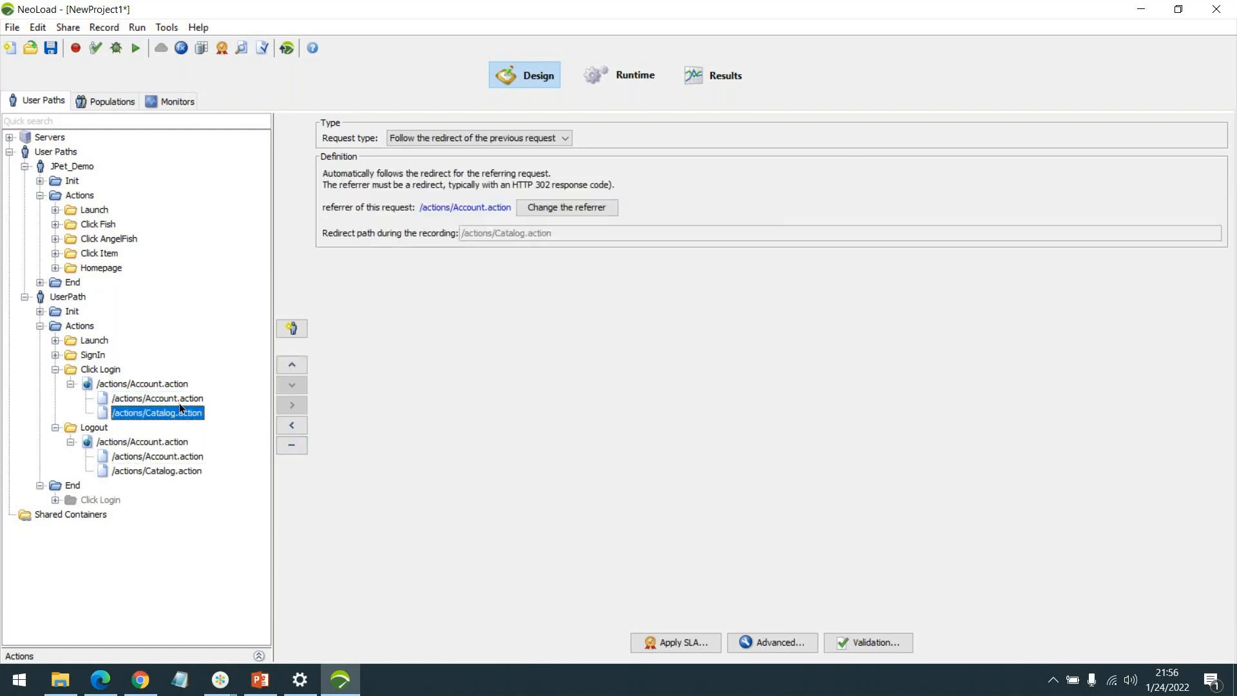
{"action": "left_click", "coordinate": [181, 400]}
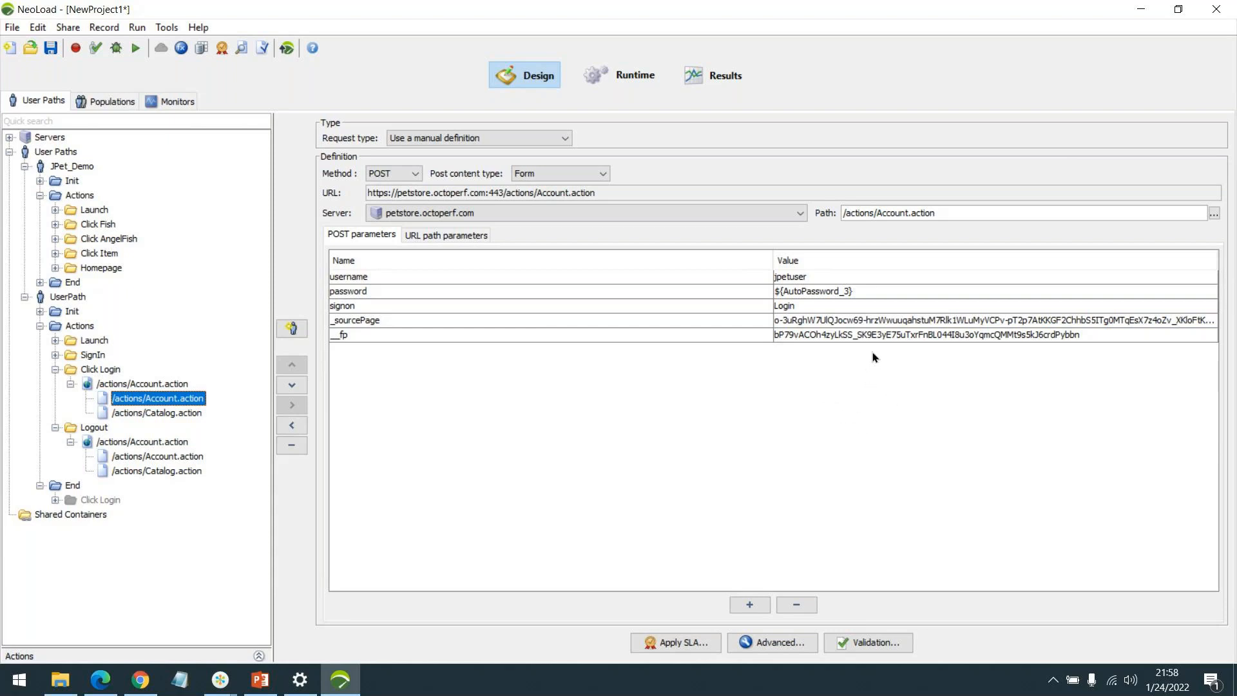
{"action": "left_click", "coordinate": [831, 322]}
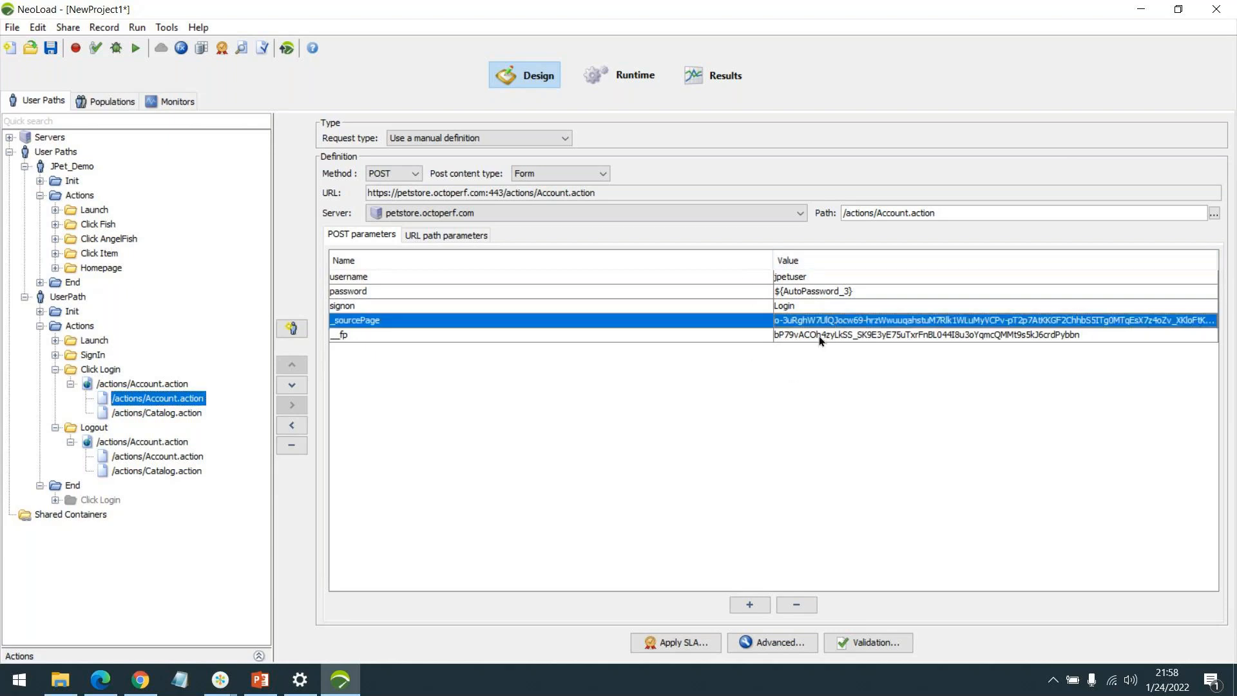
{"action": "left_click", "coordinate": [820, 335]}
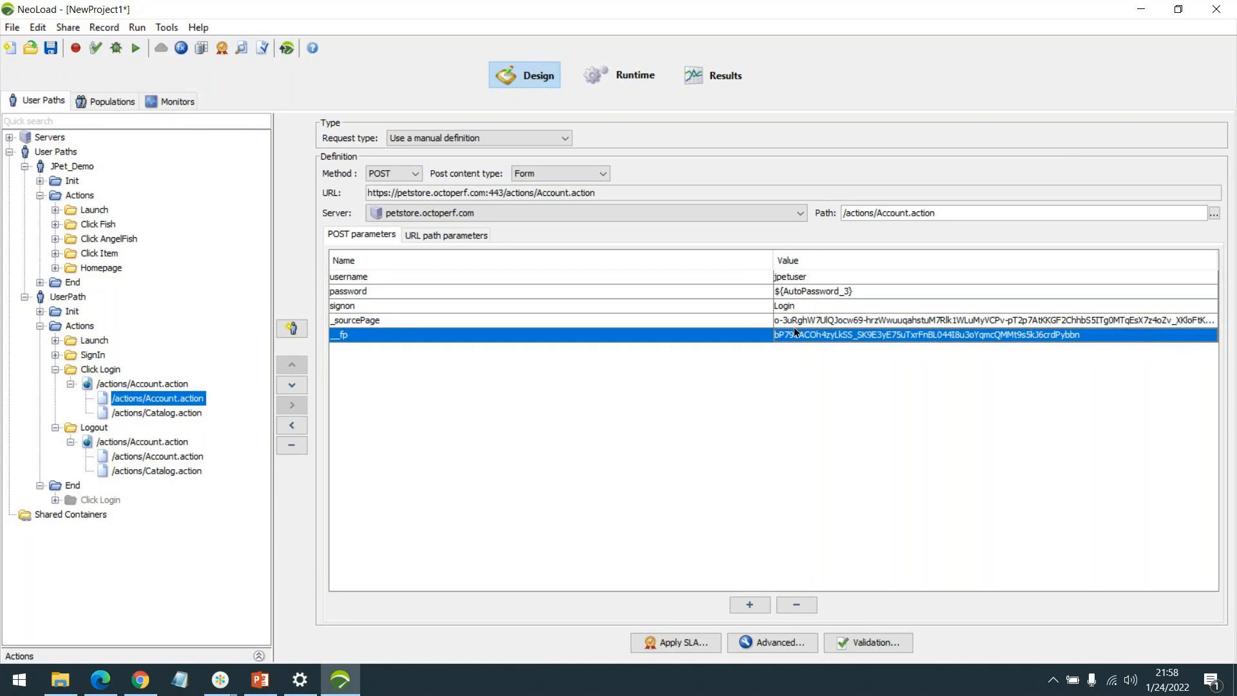
{"action": "left_click", "coordinate": [795, 322]}
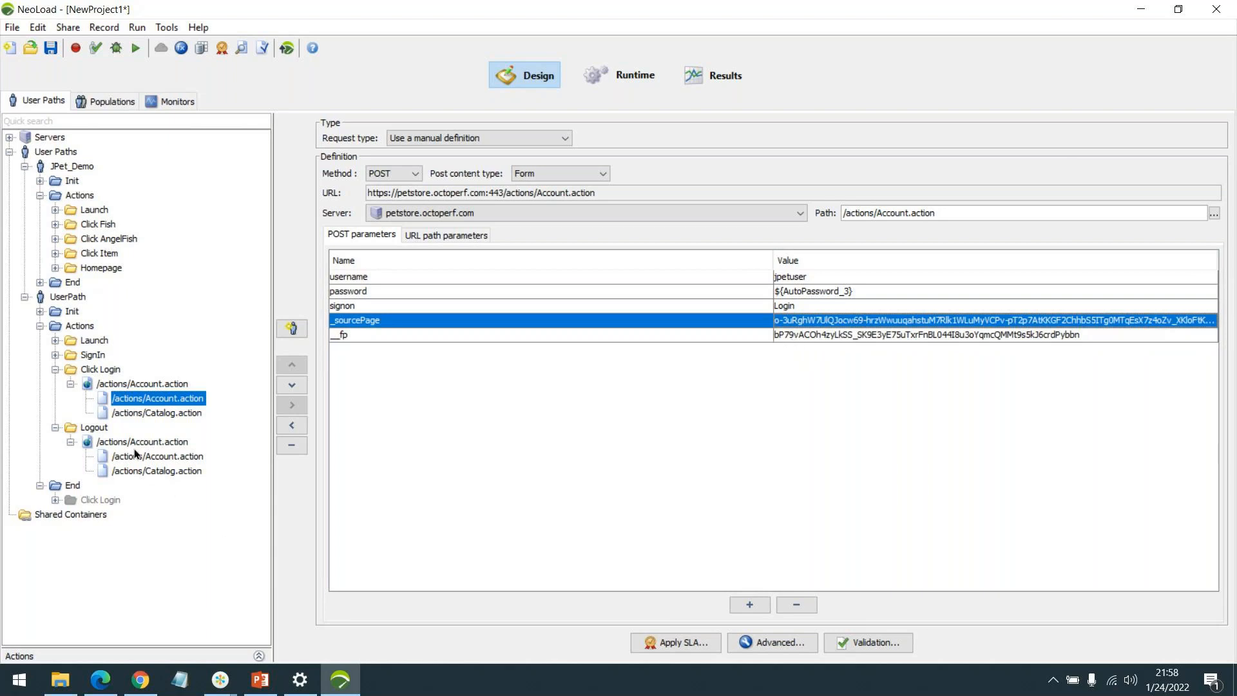
{"action": "left_click", "coordinate": [121, 384]}
{"action": "left_click", "coordinate": [142, 401]}
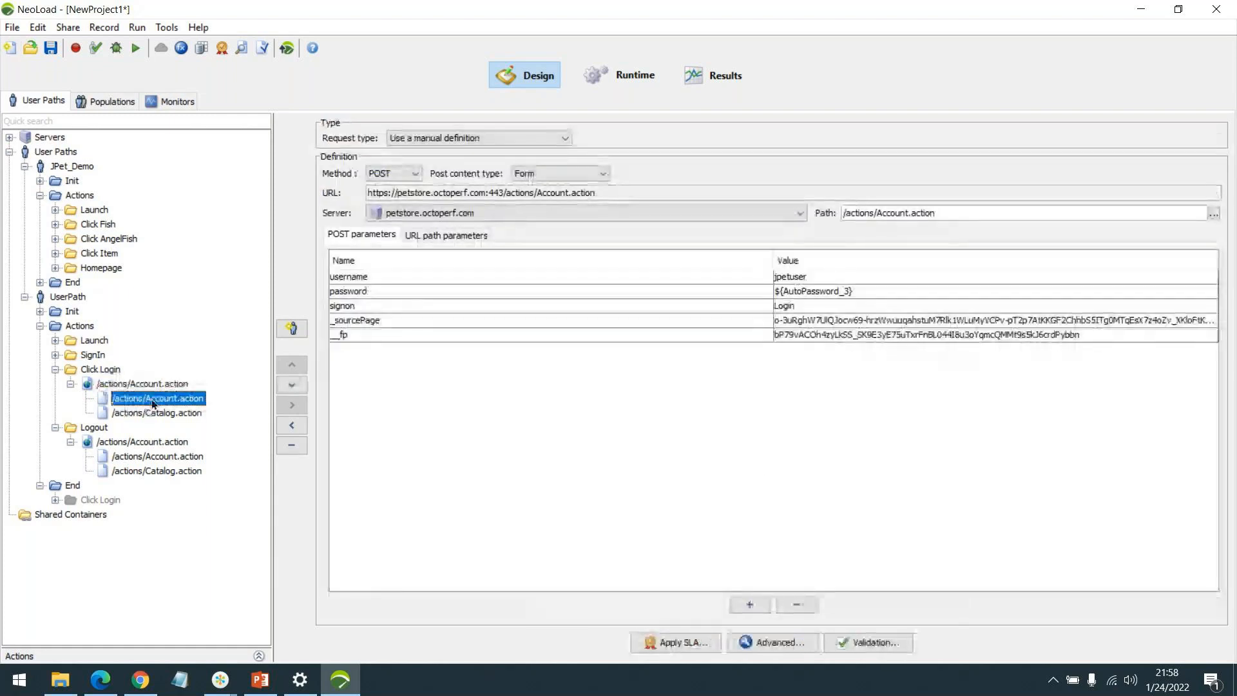
{"action": "left_click", "coordinate": [158, 412]}
{"action": "key", "text": "Up"}
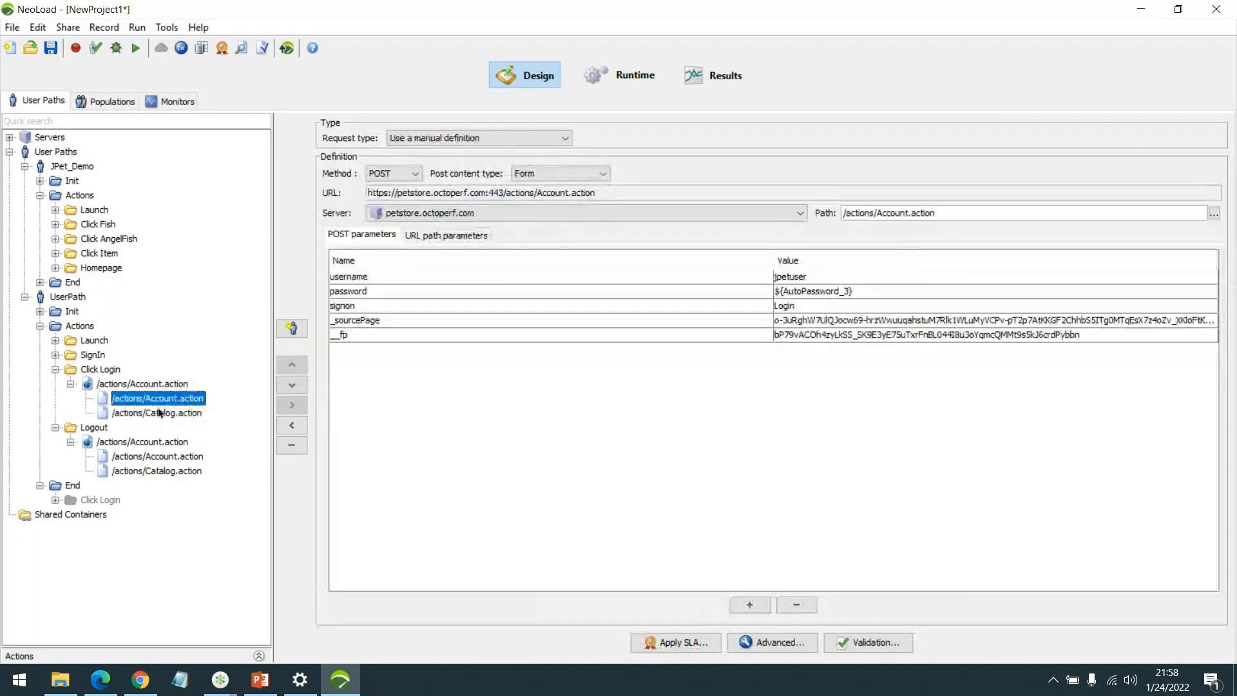
{"action": "left_click", "coordinate": [160, 413]}
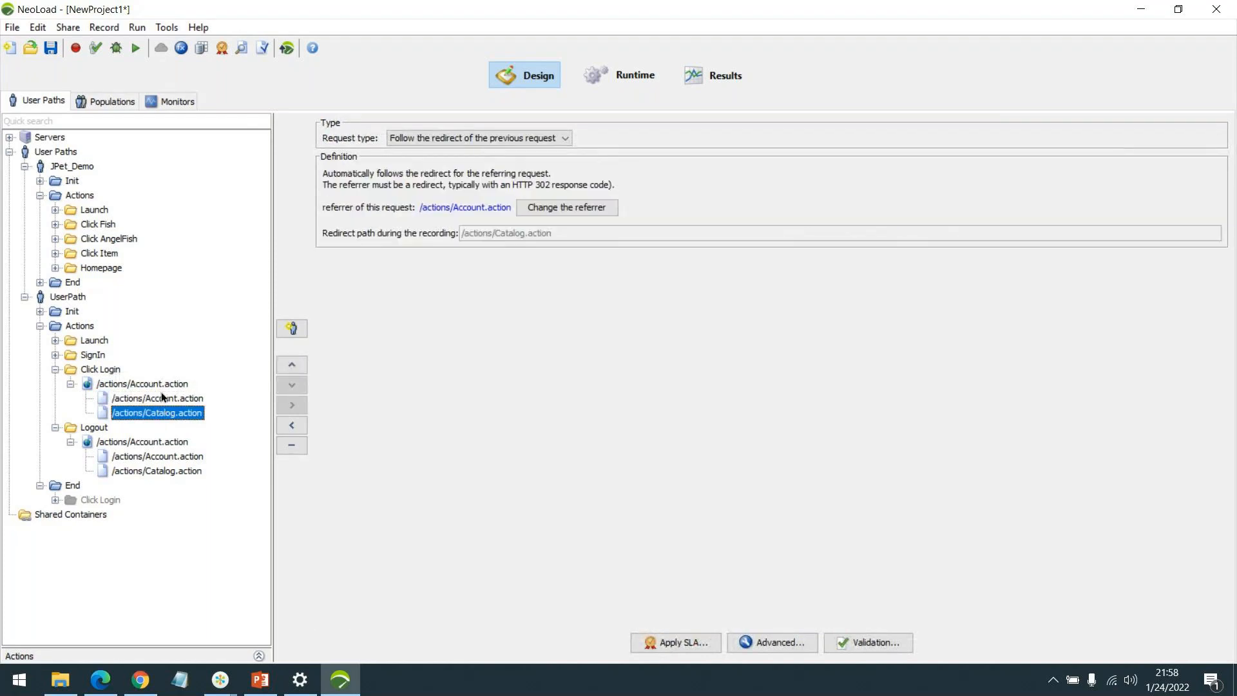
{"action": "left_click", "coordinate": [161, 396]}
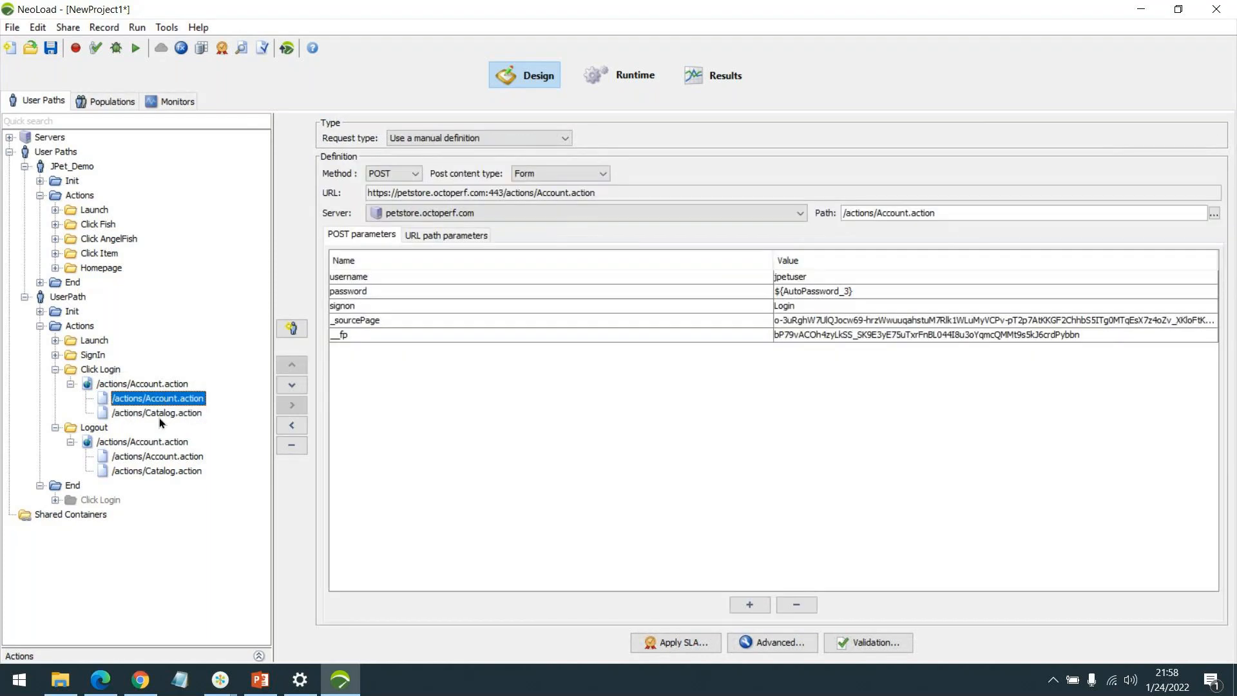
{"action": "left_click", "coordinate": [793, 643]}
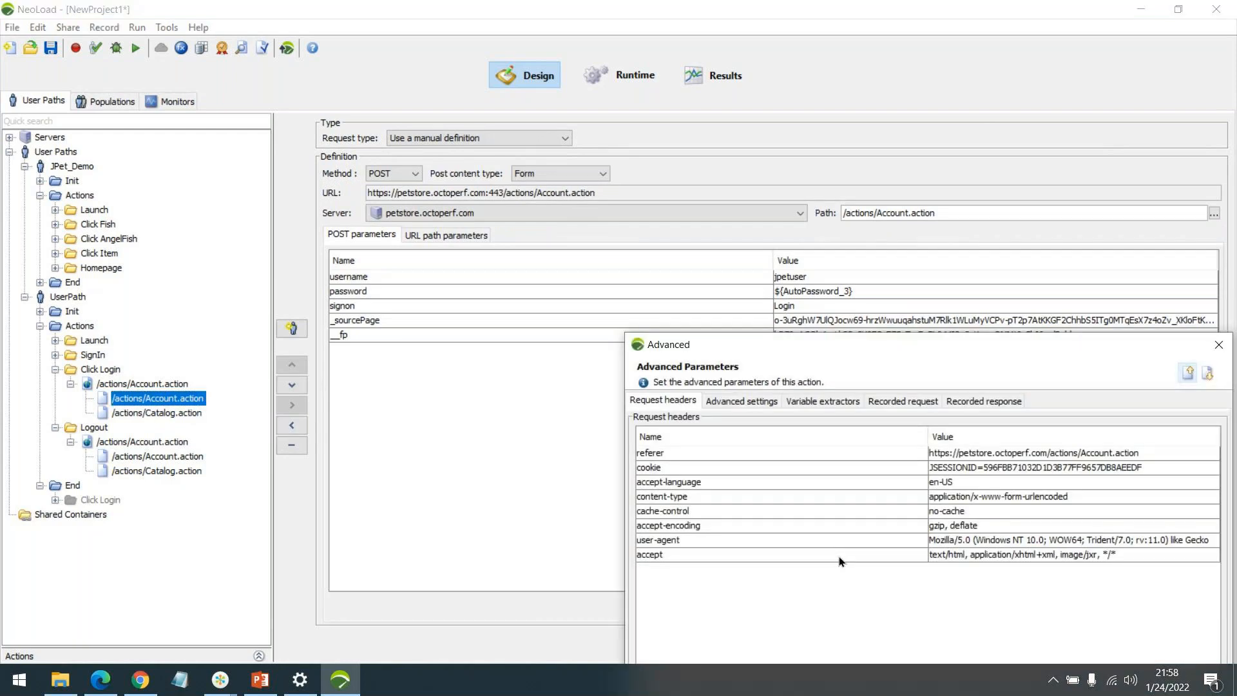
Inspect the recorded POST request body, highlighting the username, masked password and __fp values.
{"action": "left_click", "coordinate": [952, 400]}
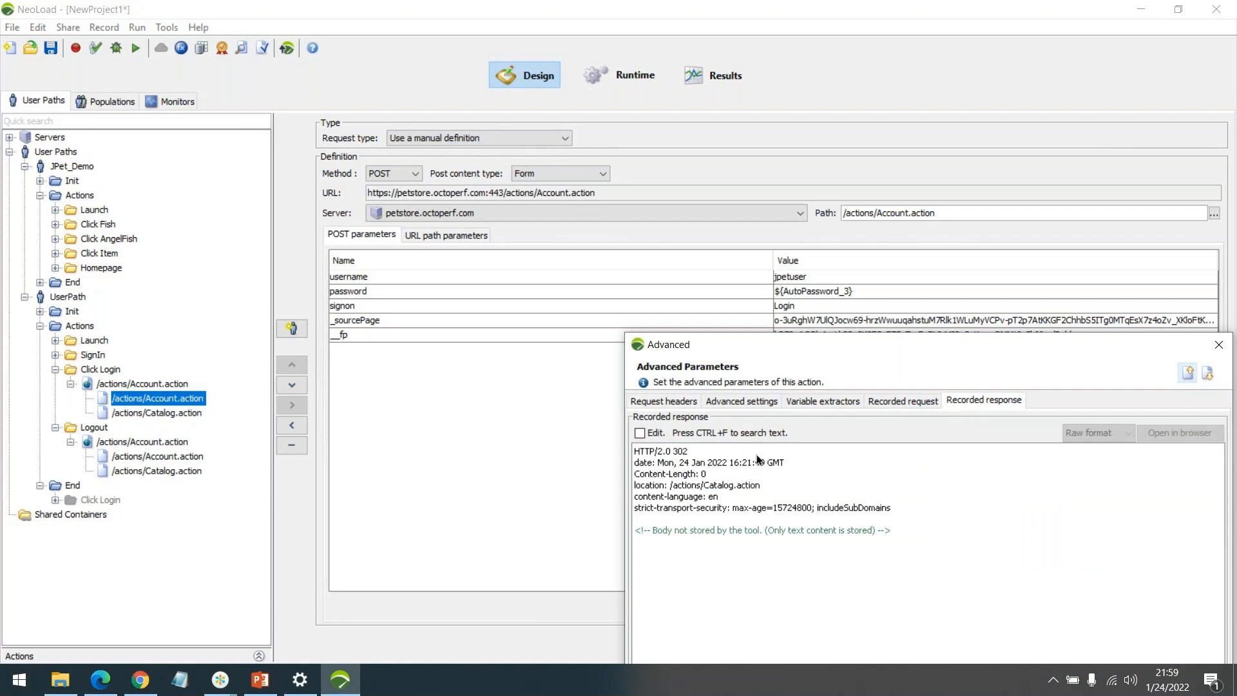
{"action": "left_click", "coordinate": [895, 401]}
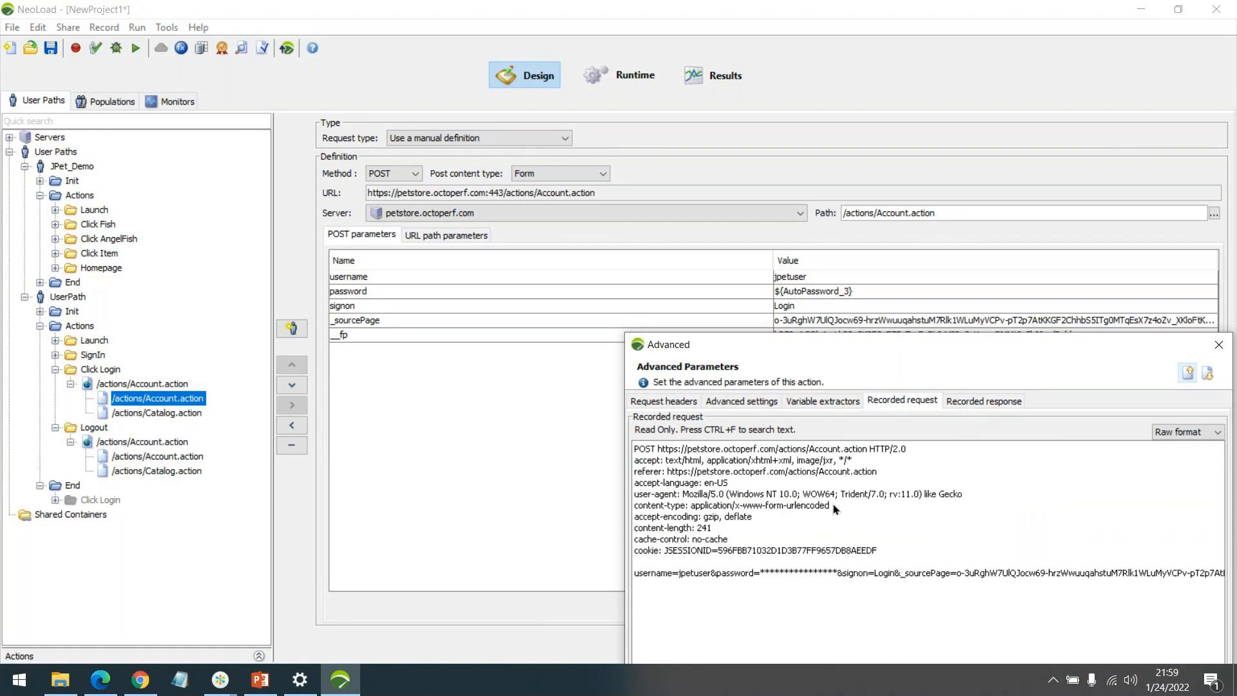
{"action": "double_click", "coordinate": [684, 573]}
{"action": "left_click_drag", "start_coordinate": [761, 573], "coordinate": [836, 575]}
{"action": "left_click", "coordinate": [838, 575]}
{"action": "left_click_drag", "start_coordinate": [820, 346], "coordinate": [797, 182]}
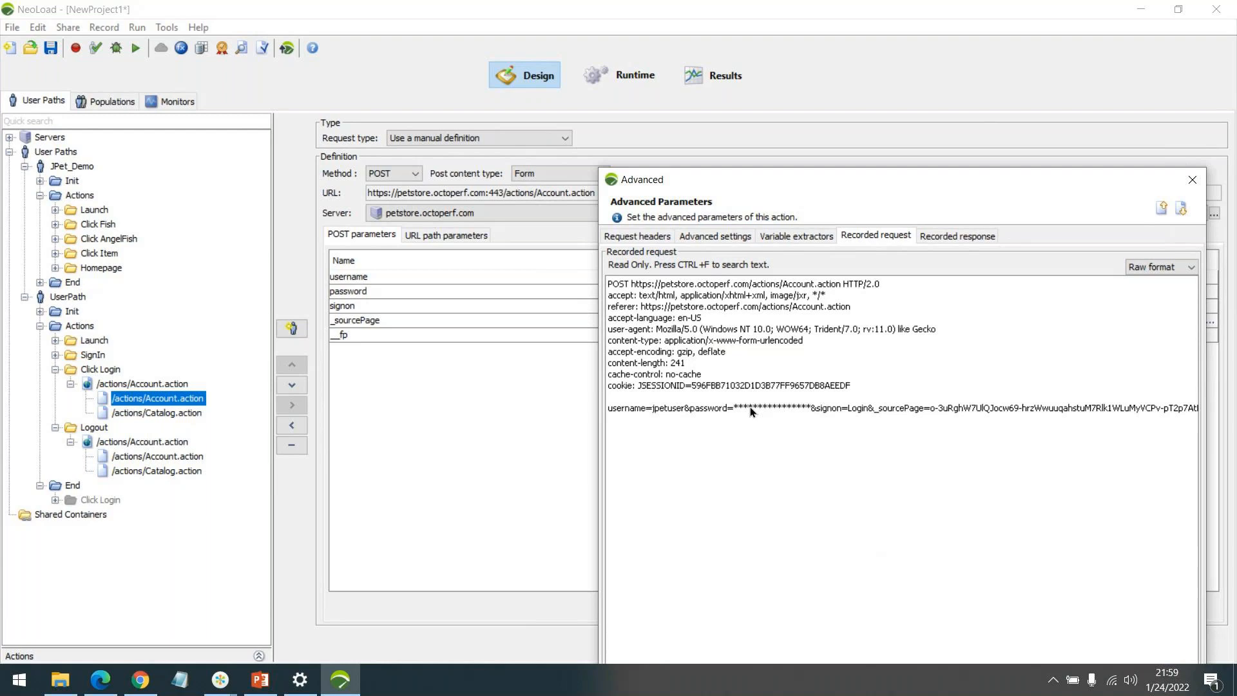
{"action": "left_click_drag", "start_coordinate": [734, 411], "coordinate": [765, 408]}
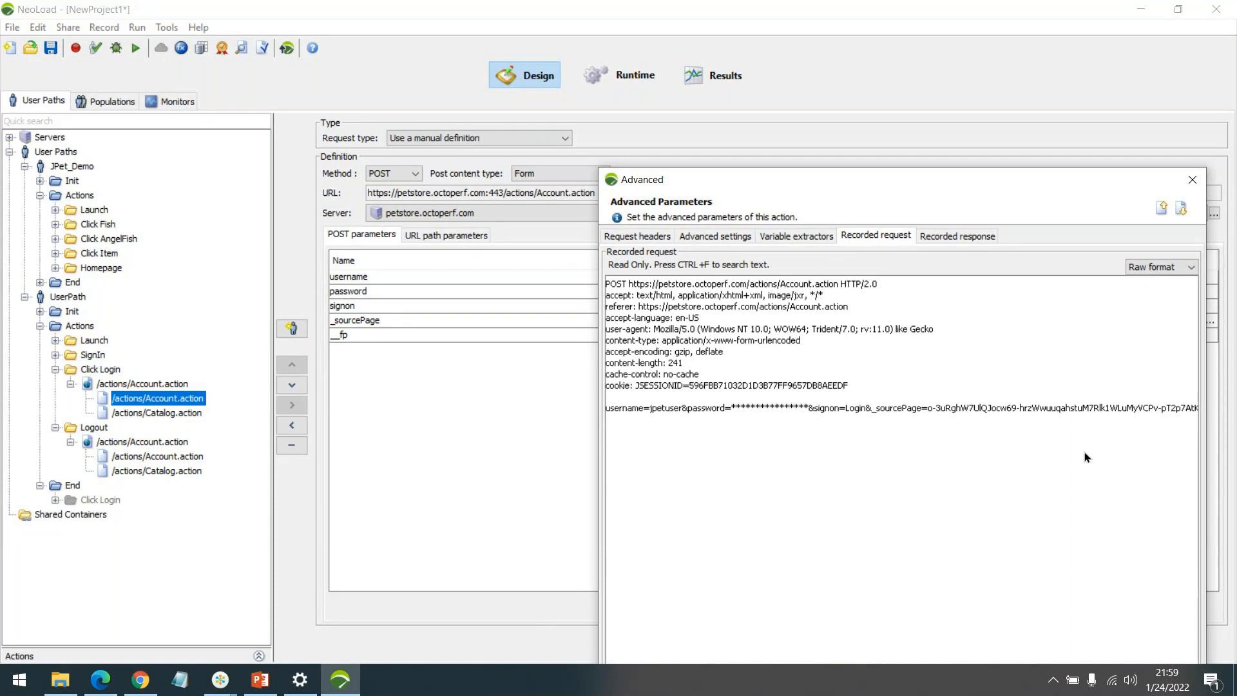
{"action": "scroll", "coordinate": [1084, 448], "scroll_direction": "right", "scroll_amount": 5}
{"action": "scroll", "coordinate": [958, 425], "scroll_direction": "left", "scroll_amount": 5}
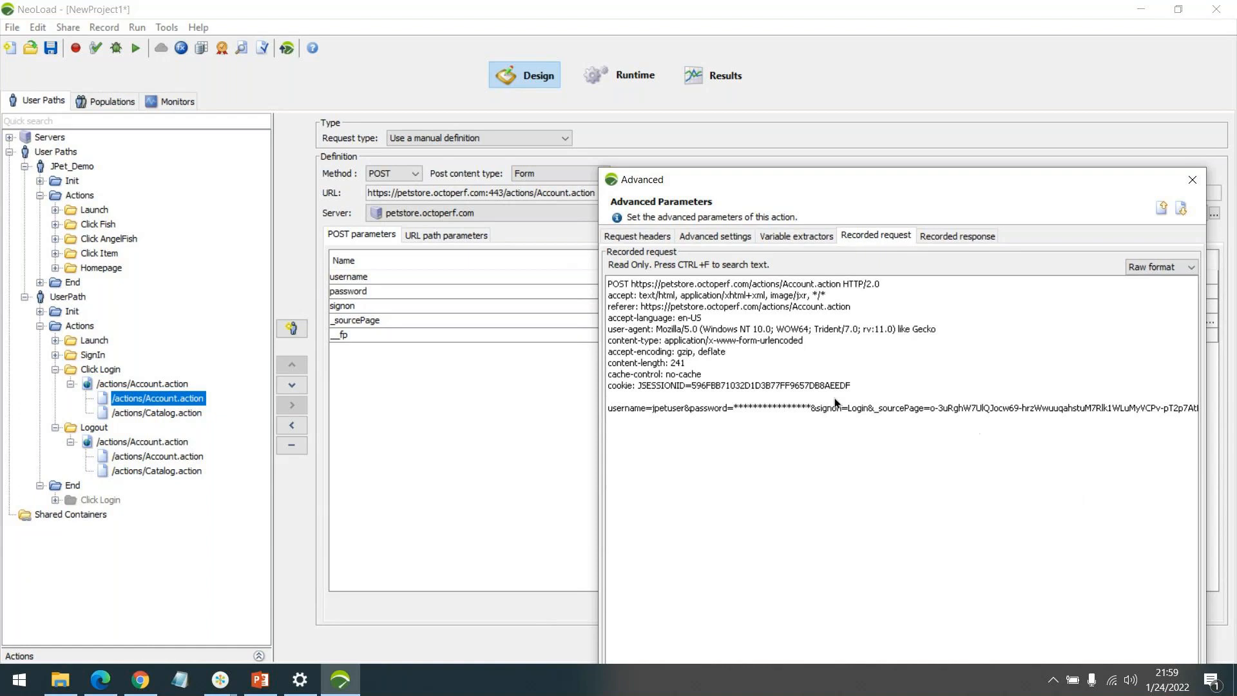
Show the recorded response's HTTP/2.0 302 status code redirecting to /actions/Catalog.action.
{"action": "left_click", "coordinate": [942, 236]}
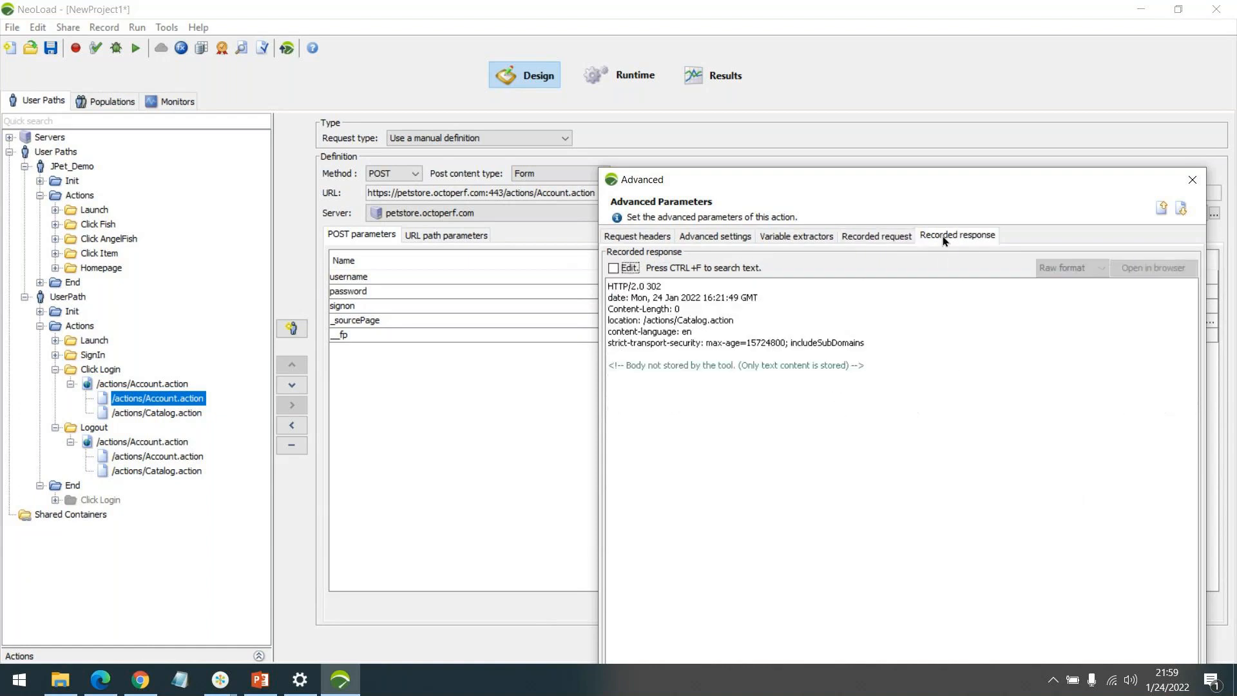
{"action": "double_click", "coordinate": [654, 286]}
{"action": "left_click", "coordinate": [670, 288]}
{"action": "left_click", "coordinate": [99, 687]}
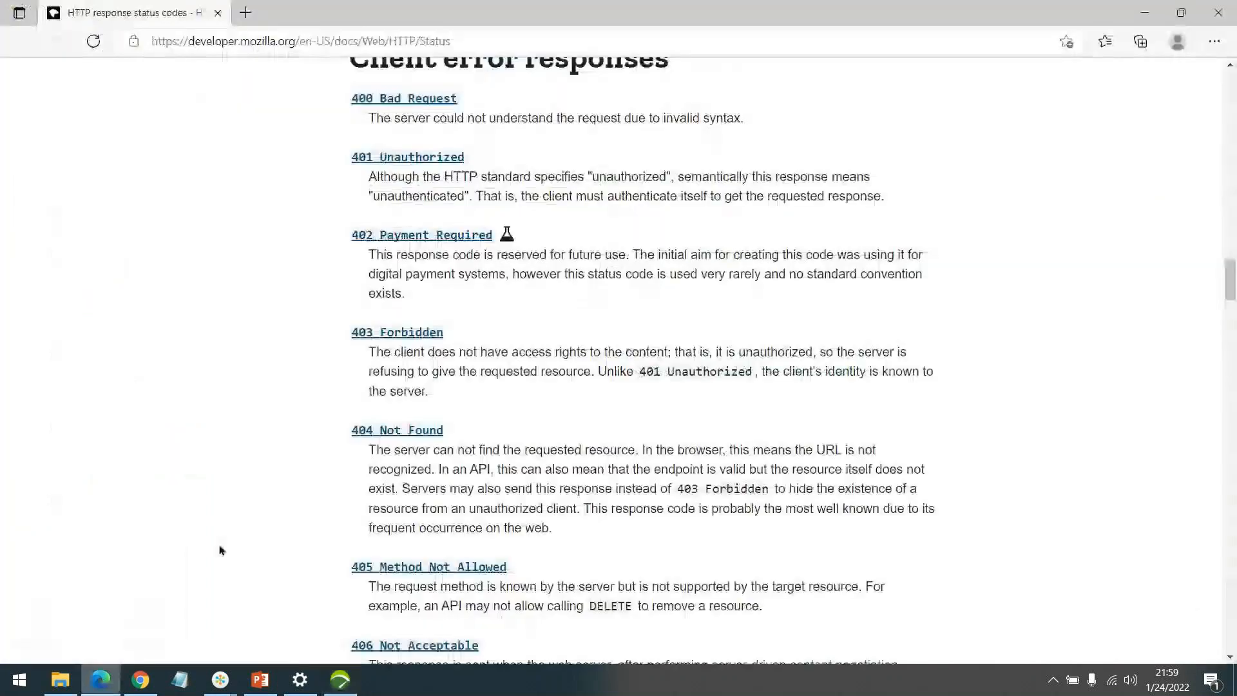
{"action": "scroll", "coordinate": [817, 268], "scroll_direction": "up", "scroll_amount": 10}
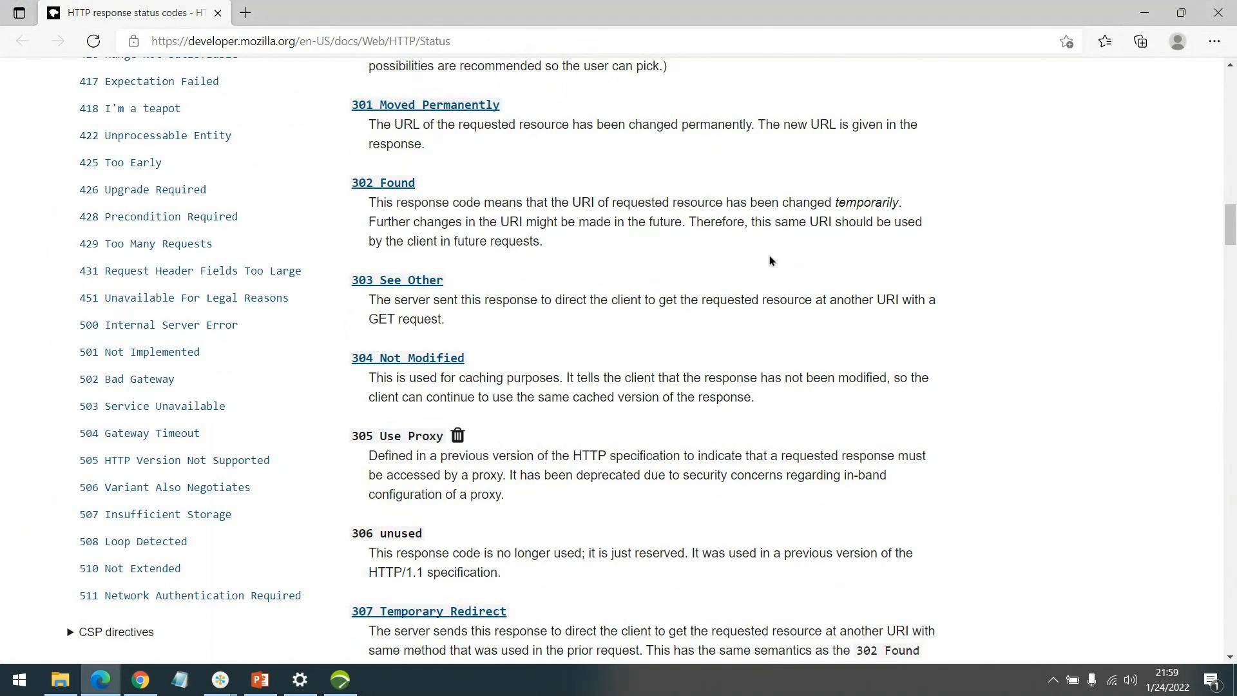
{"action": "left_click", "coordinate": [340, 679]}
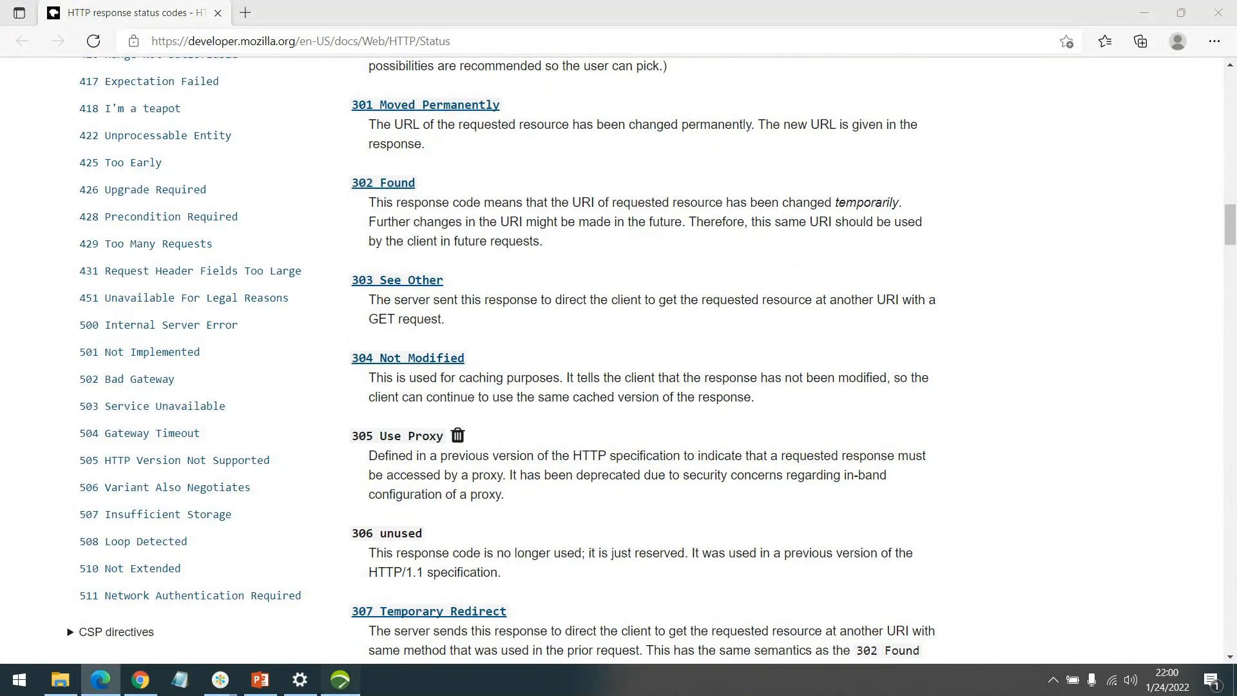
Close the Advanced dialog and compare Click Login's Account.action and Catalog.action requests, ending on Catalog.action.
{"action": "left_click", "coordinate": [1192, 180]}
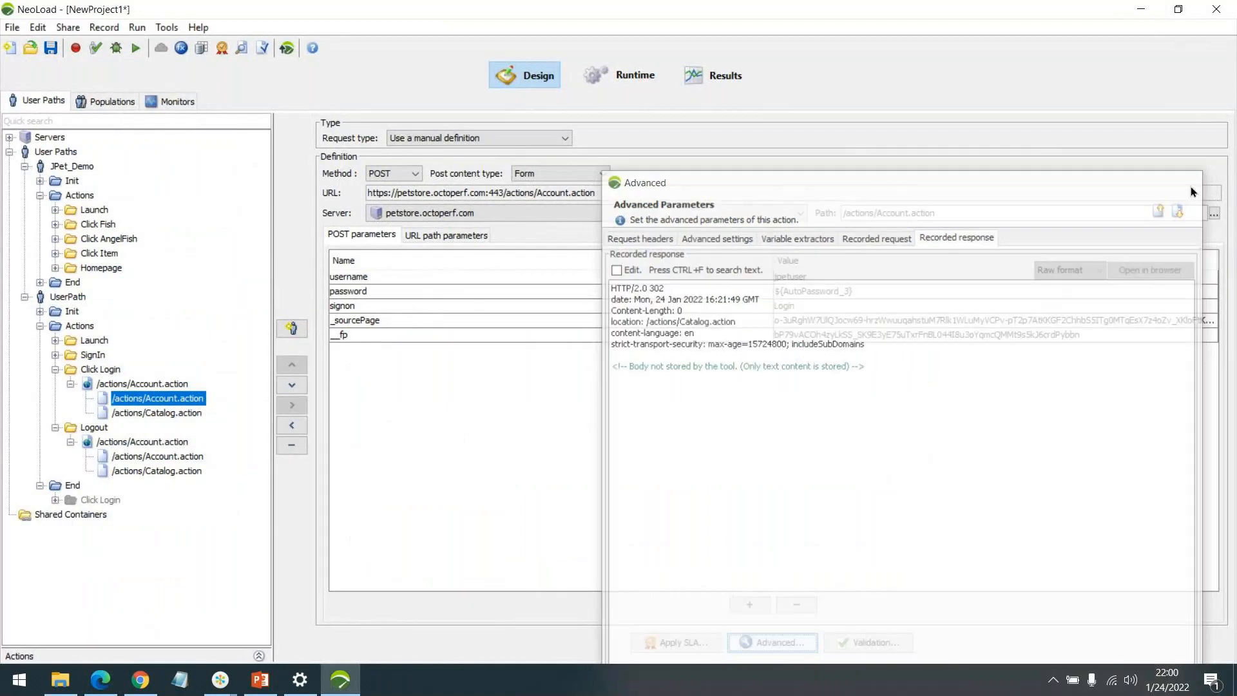
{"action": "left_click", "coordinate": [136, 411]}
{"action": "left_click", "coordinate": [138, 398]}
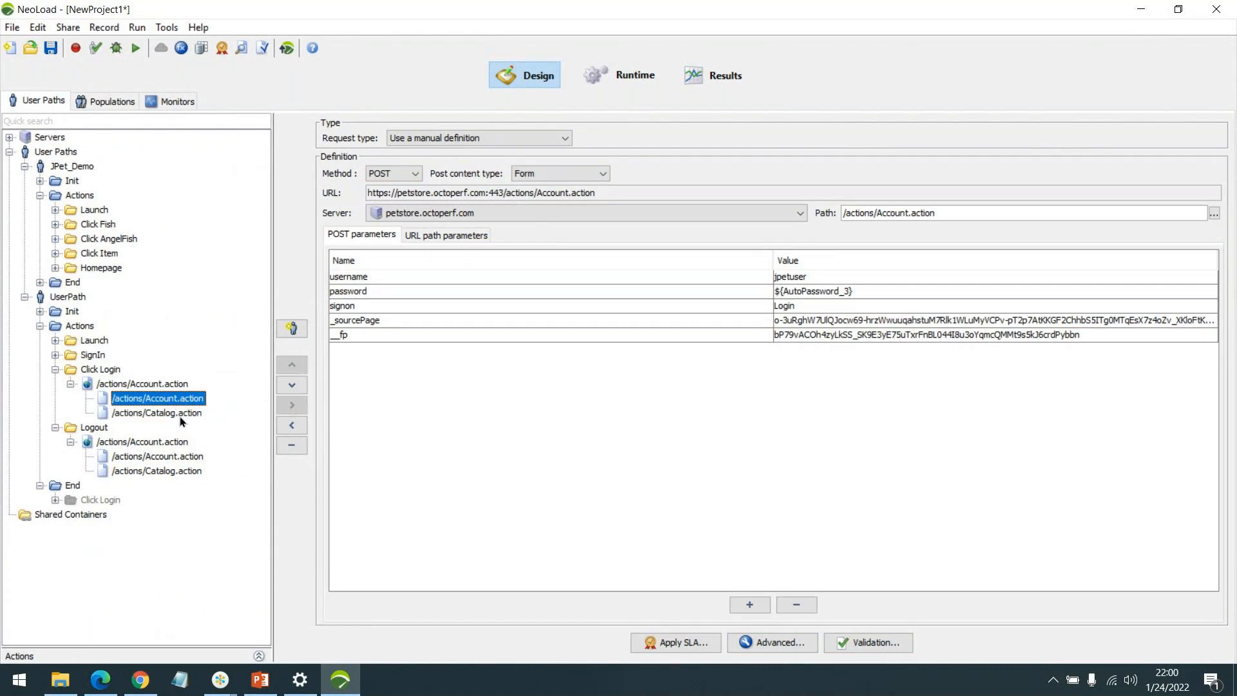
{"action": "left_click", "coordinate": [180, 414]}
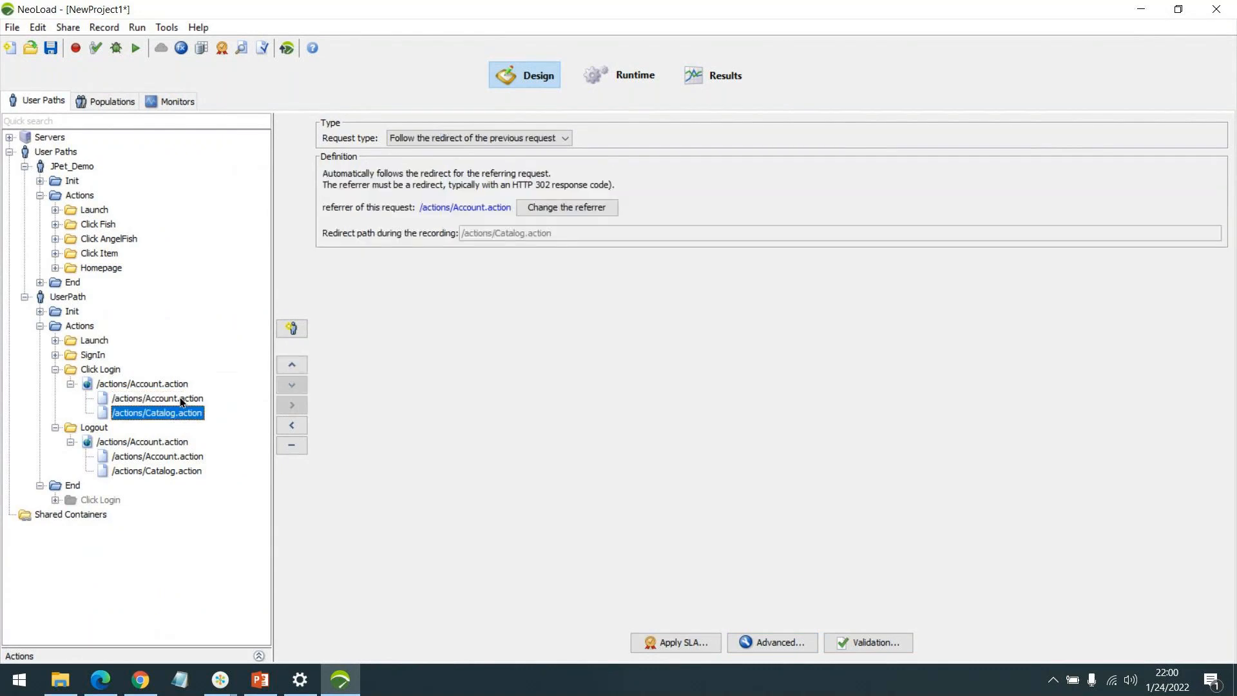
{"action": "left_click", "coordinate": [180, 399]}
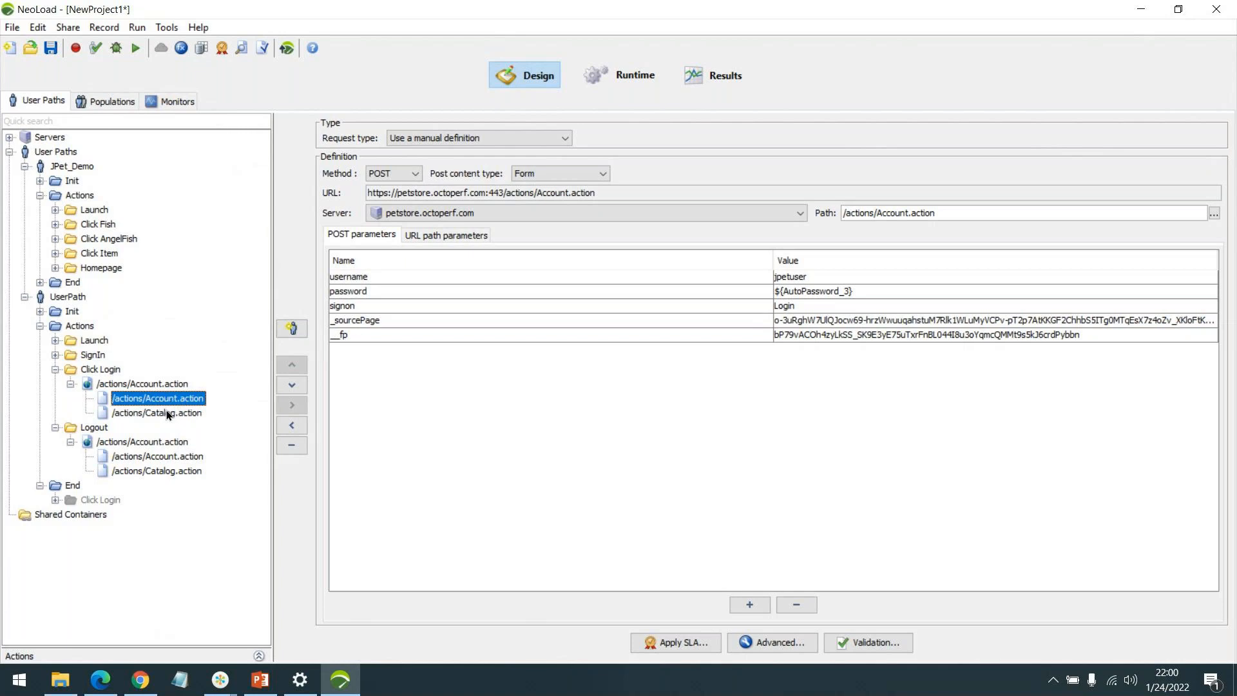
{"action": "left_click", "coordinate": [166, 412]}
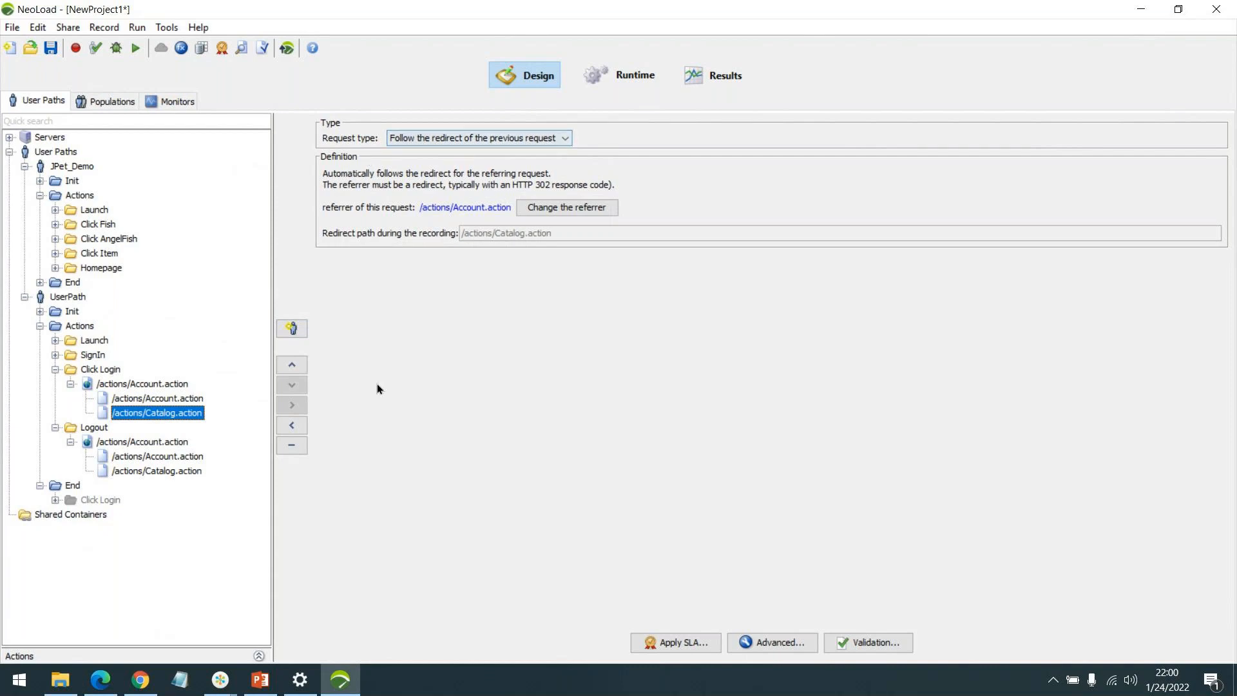
{"action": "left_click", "coordinate": [160, 400]}
{"action": "left_click", "coordinate": [159, 414]}
{"action": "left_click", "coordinate": [160, 399]}
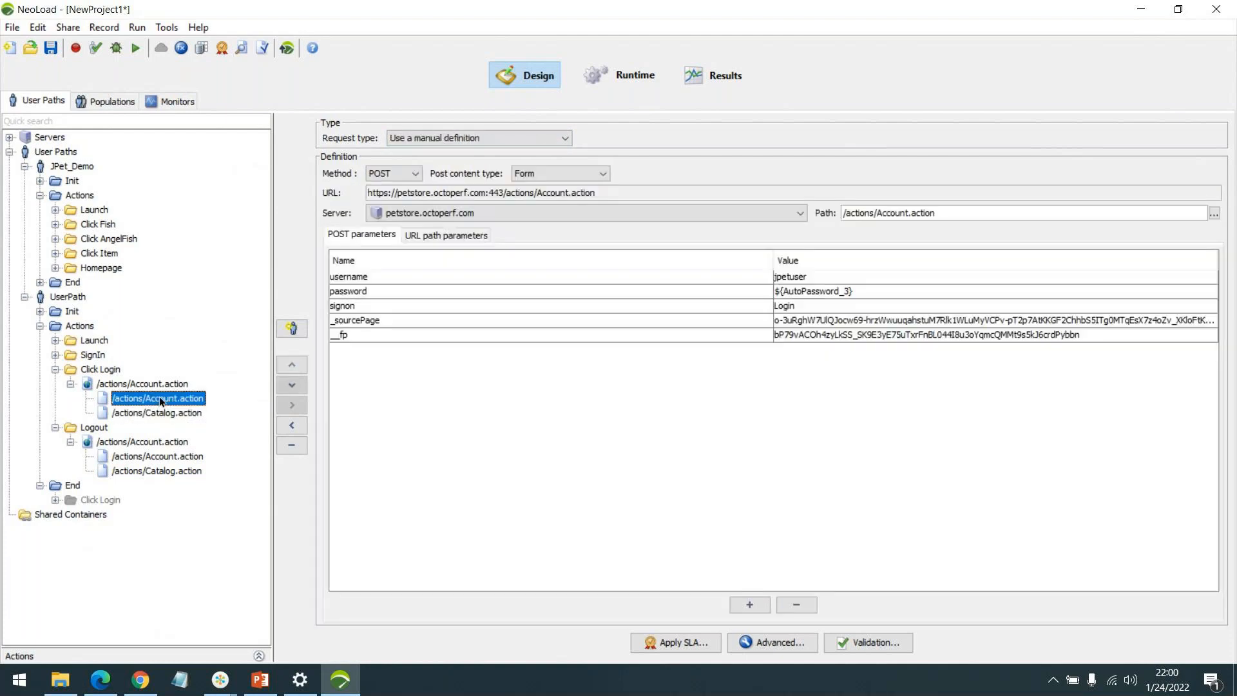
{"action": "left_click", "coordinate": [169, 413]}
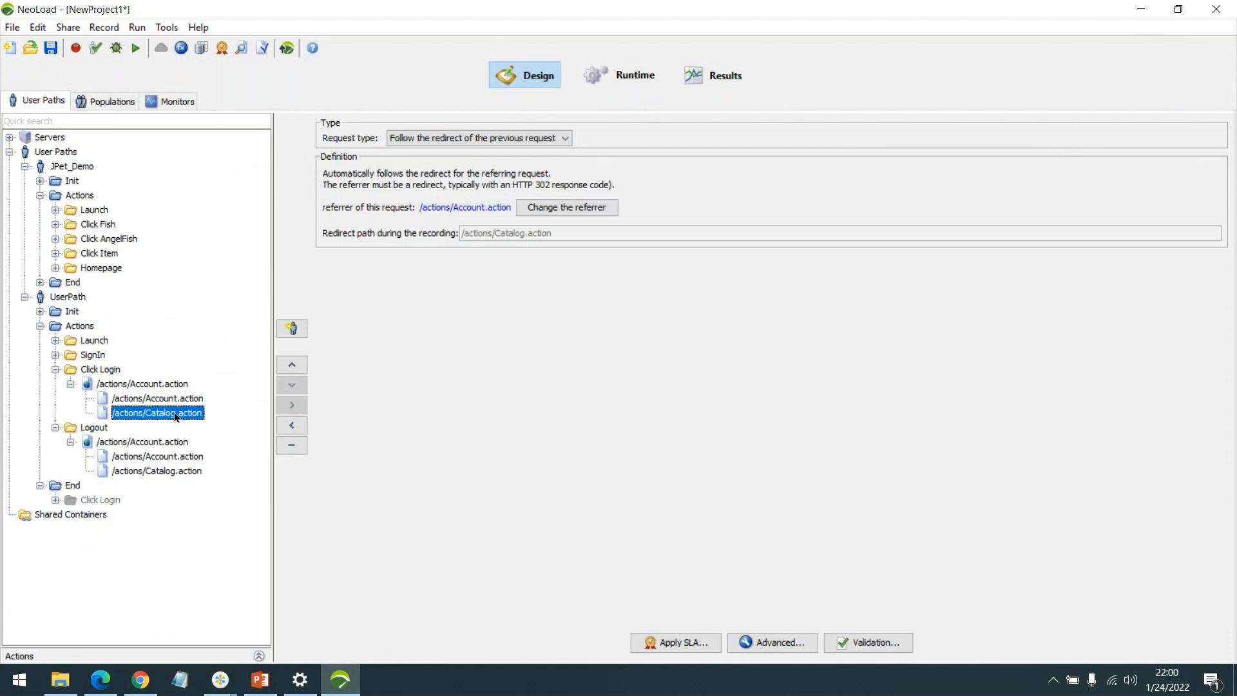
Compare Catalog.action's HTTP/2.0 200 HTML response with the login's 302, then reselect /actions/Account.action.
{"action": "left_click", "coordinate": [793, 646]}
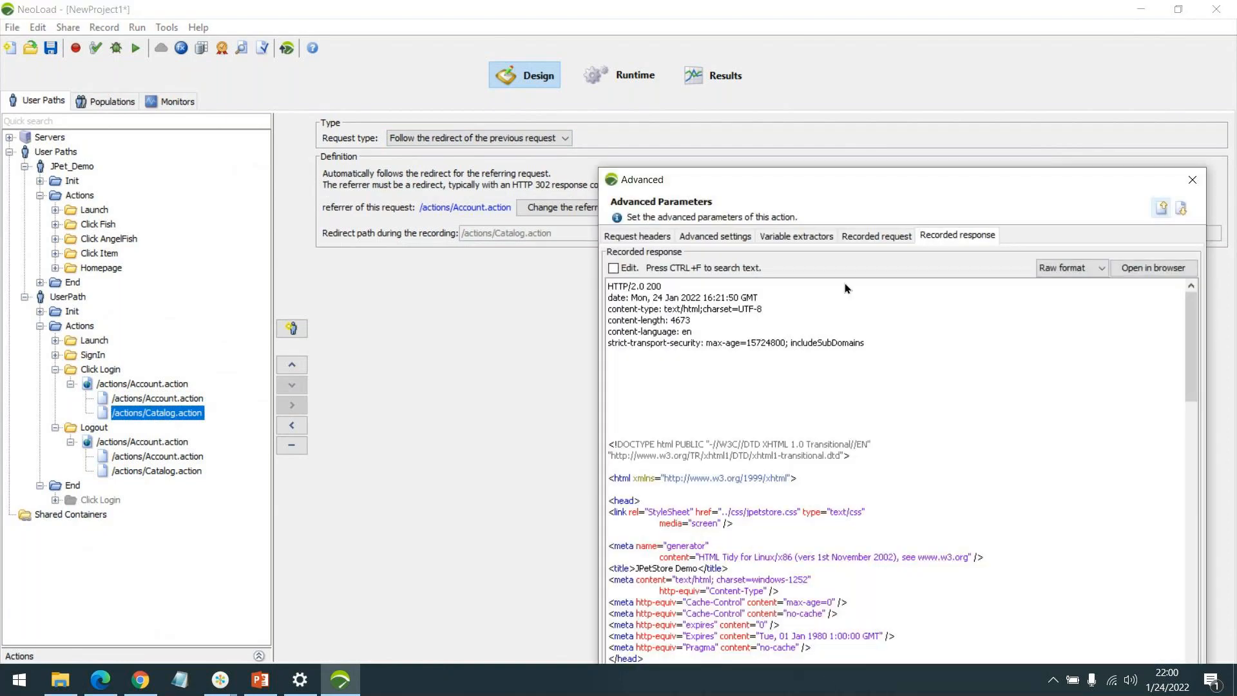
{"action": "left_click", "coordinate": [188, 399]}
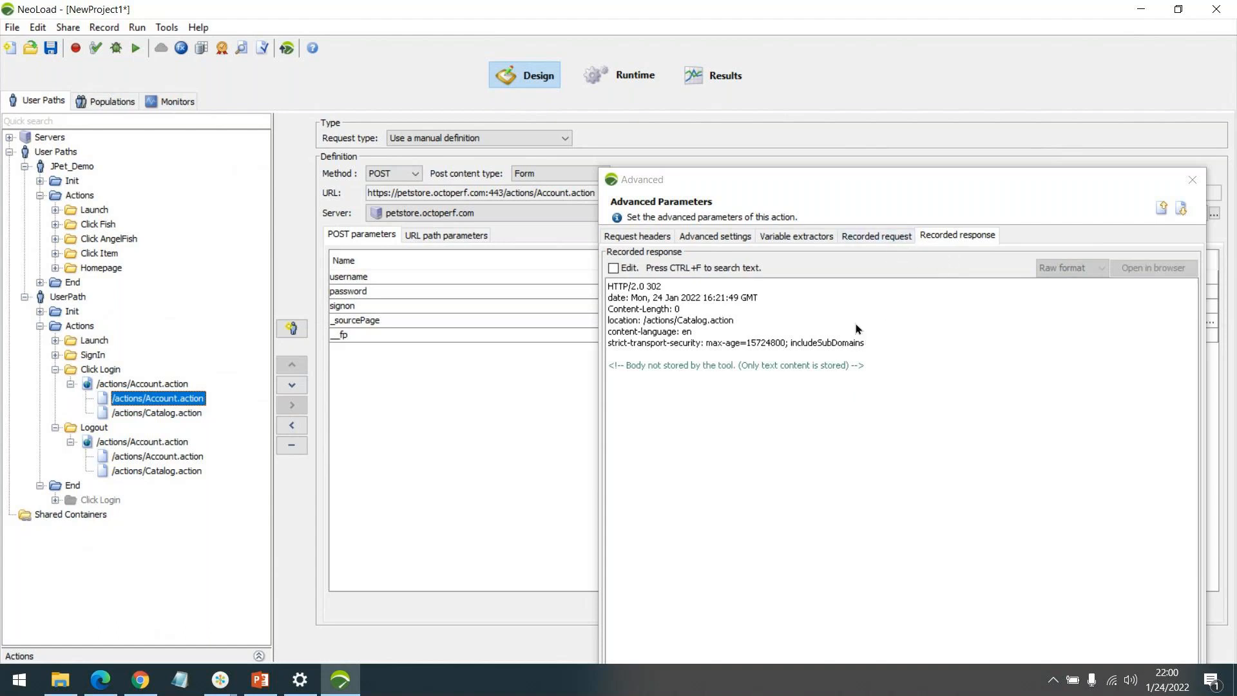
{"action": "left_click", "coordinate": [148, 417]}
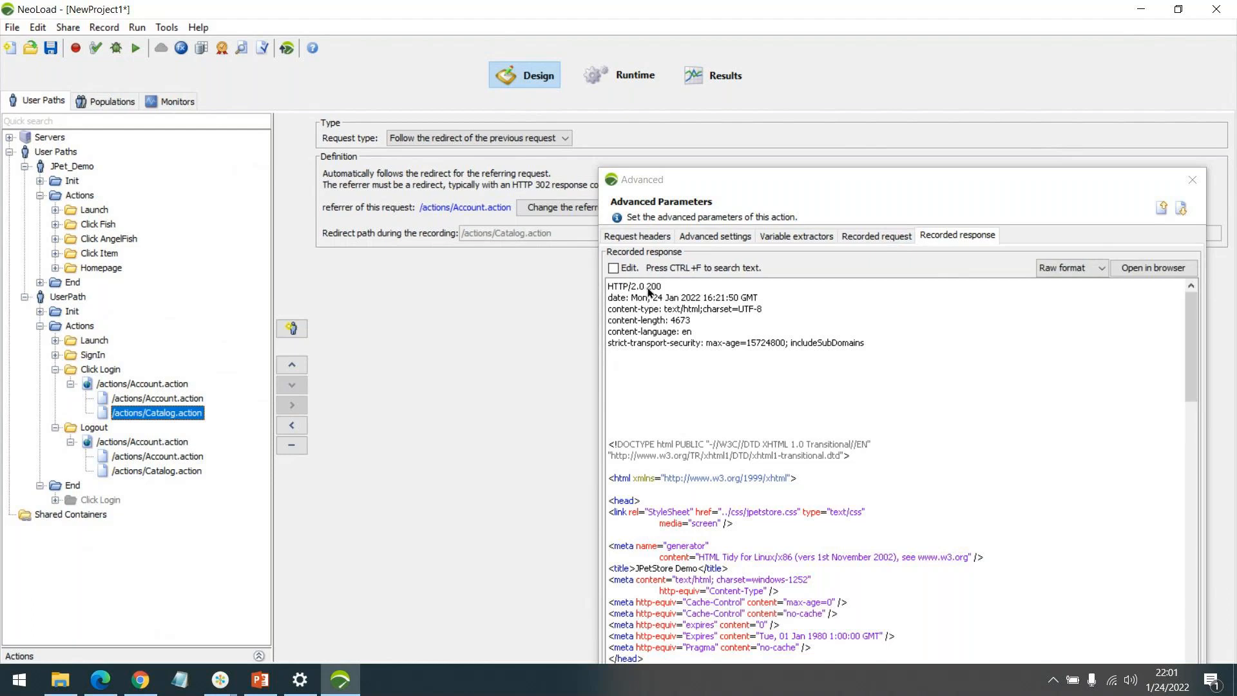
{"action": "scroll", "coordinate": [771, 382], "scroll_direction": "down", "scroll_amount": 7}
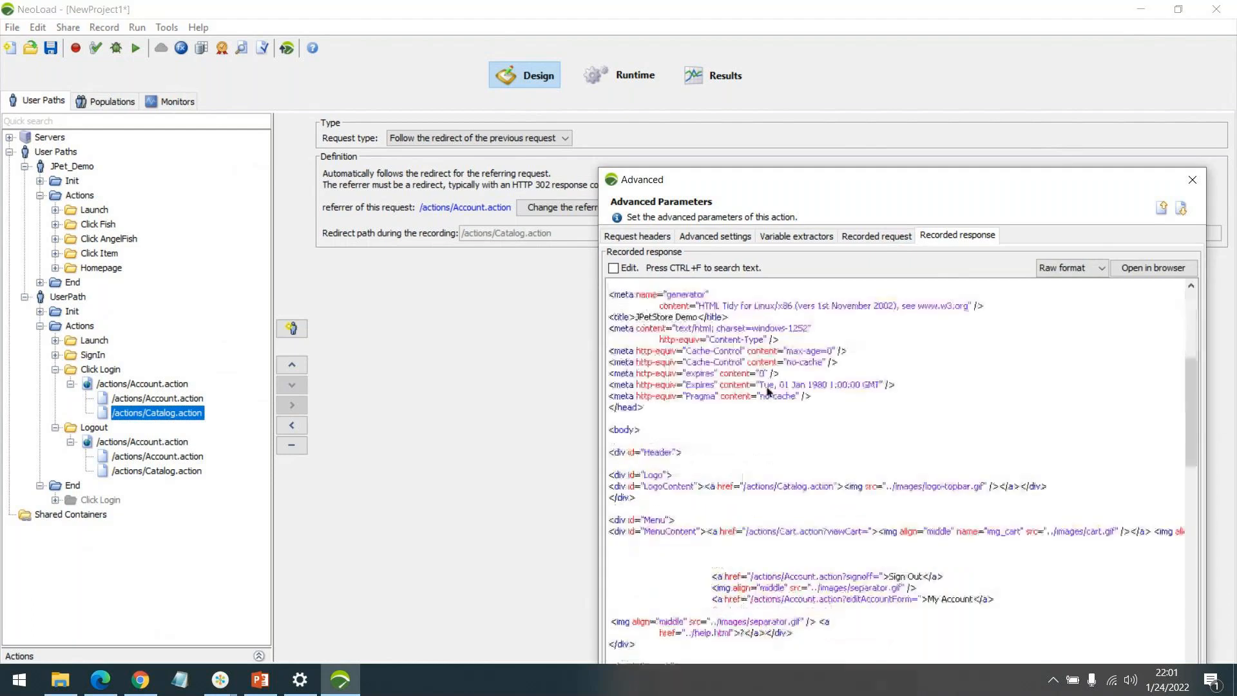
{"action": "scroll", "coordinate": [768, 390], "scroll_direction": "down", "scroll_amount": 10}
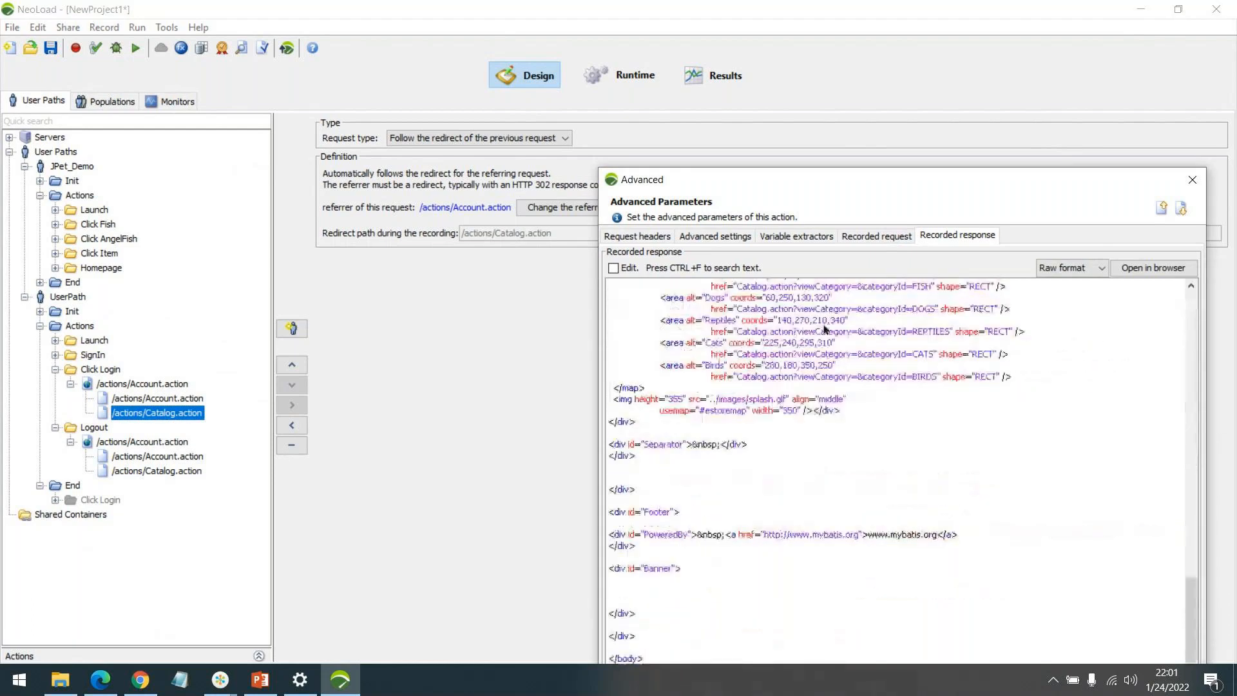
{"action": "key", "text": "Escape"}
{"action": "left_click", "coordinate": [144, 398]}
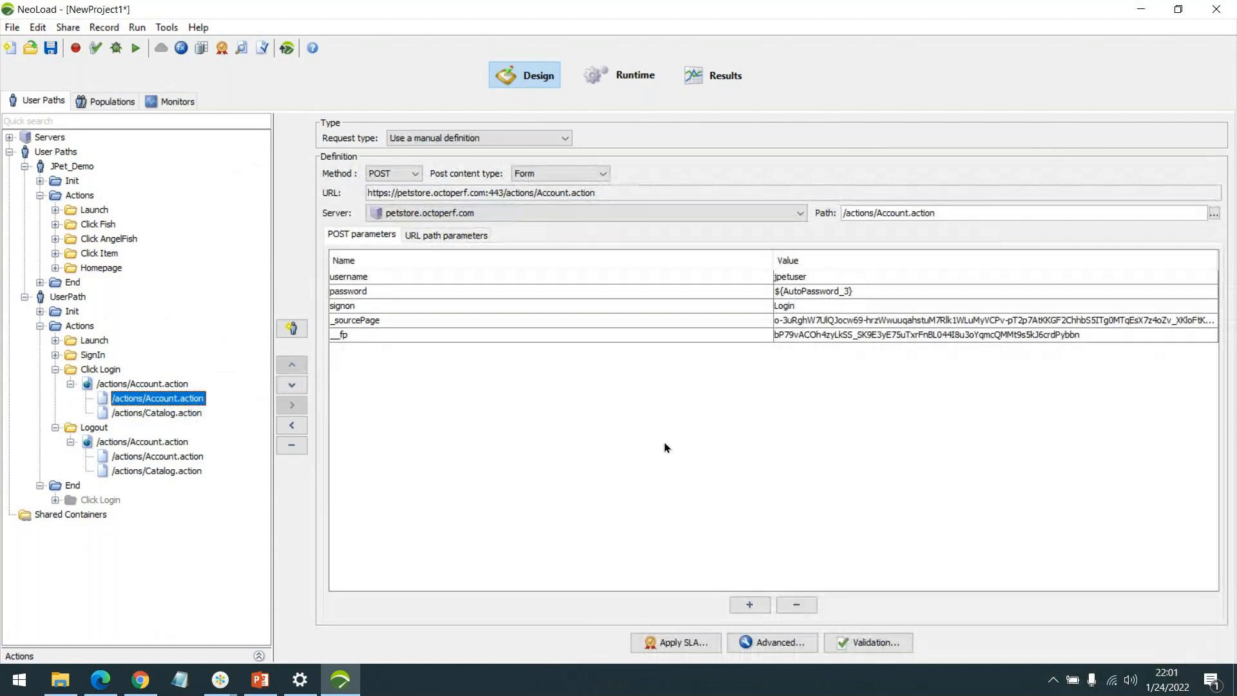
{"action": "left_click", "coordinate": [808, 336]}
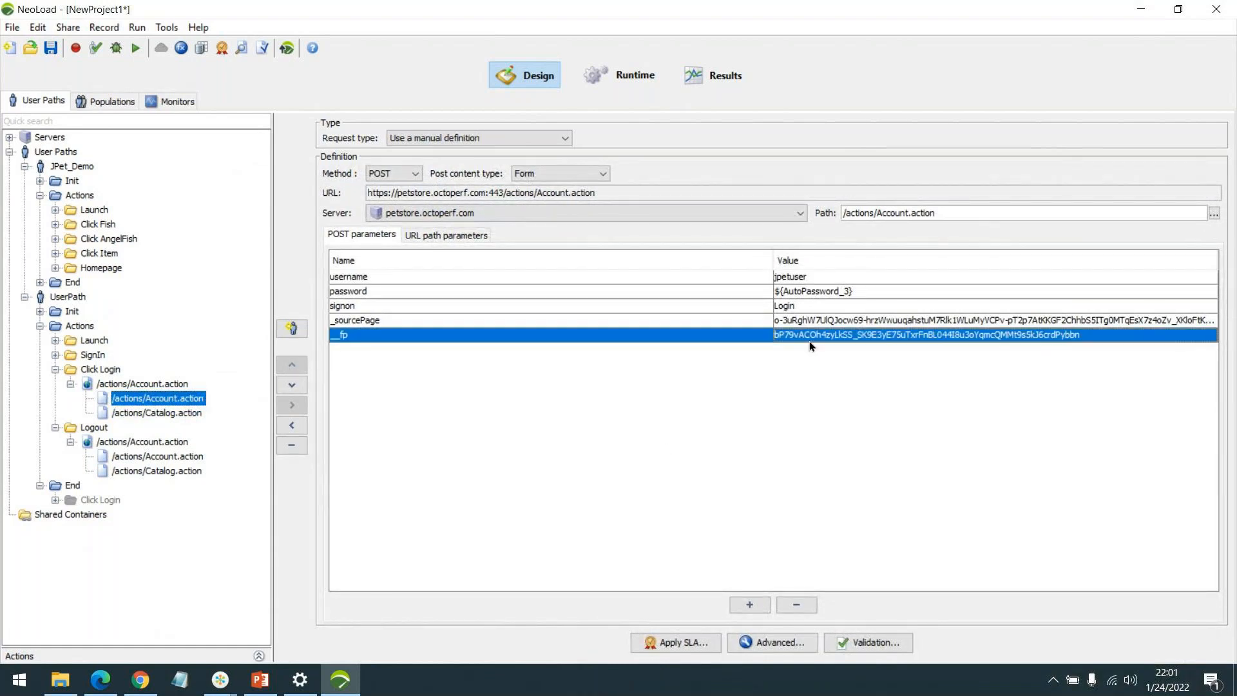
{"action": "left_click", "coordinate": [776, 641]}
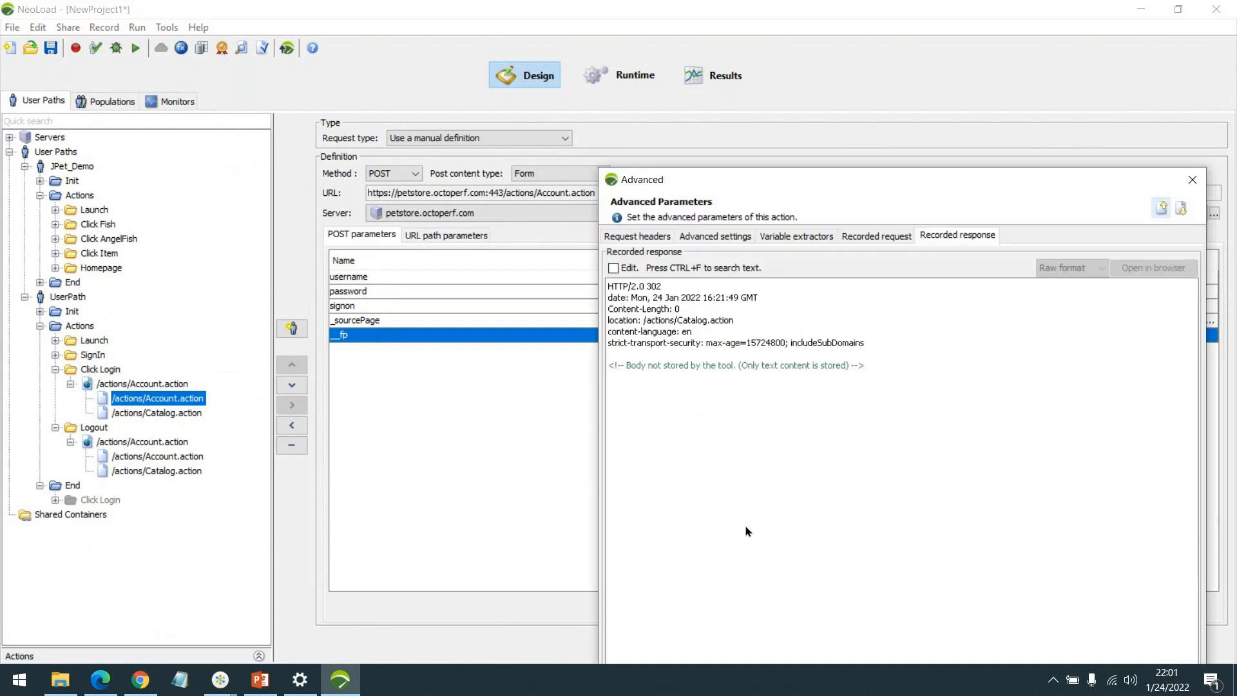
{"action": "left_click", "coordinate": [637, 236]}
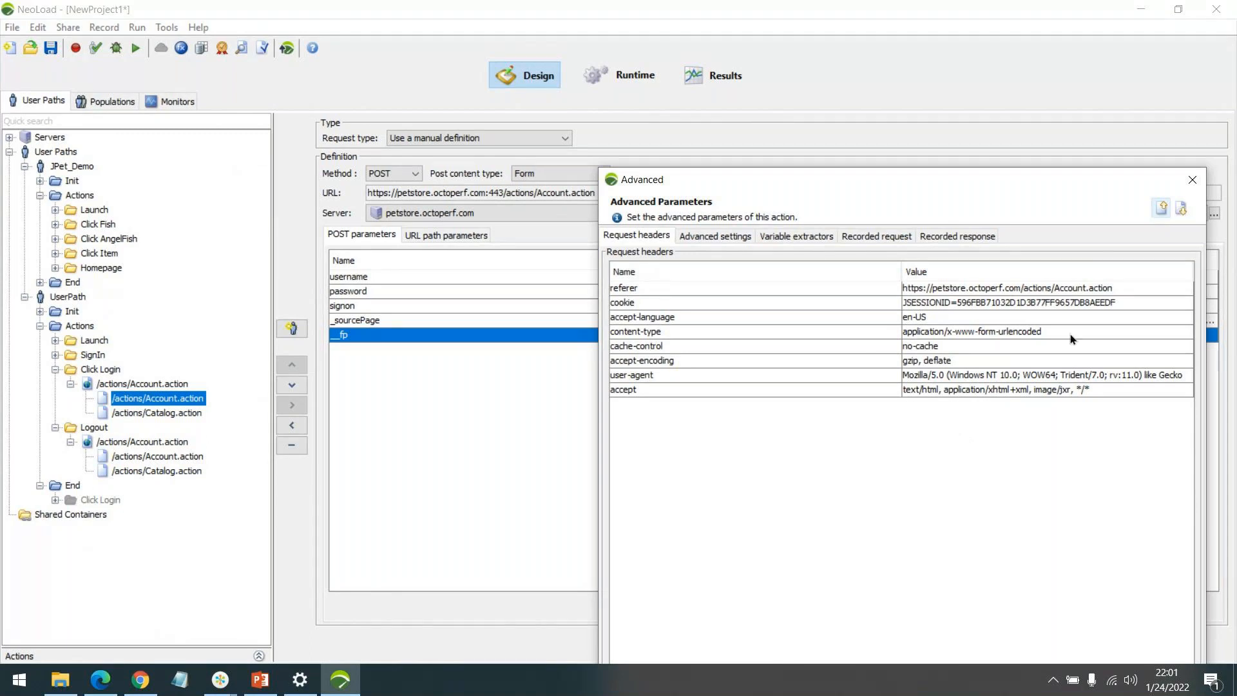
{"action": "left_click", "coordinate": [1191, 180]}
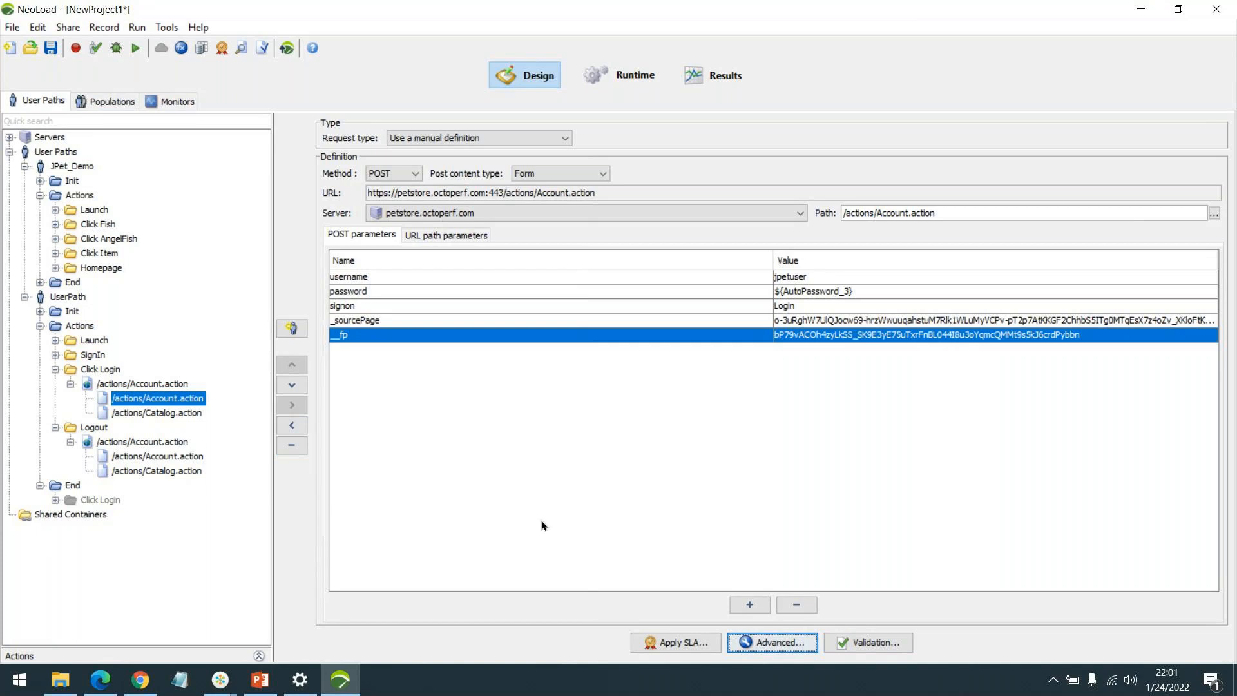
{"action": "left_click", "coordinate": [224, 689]}
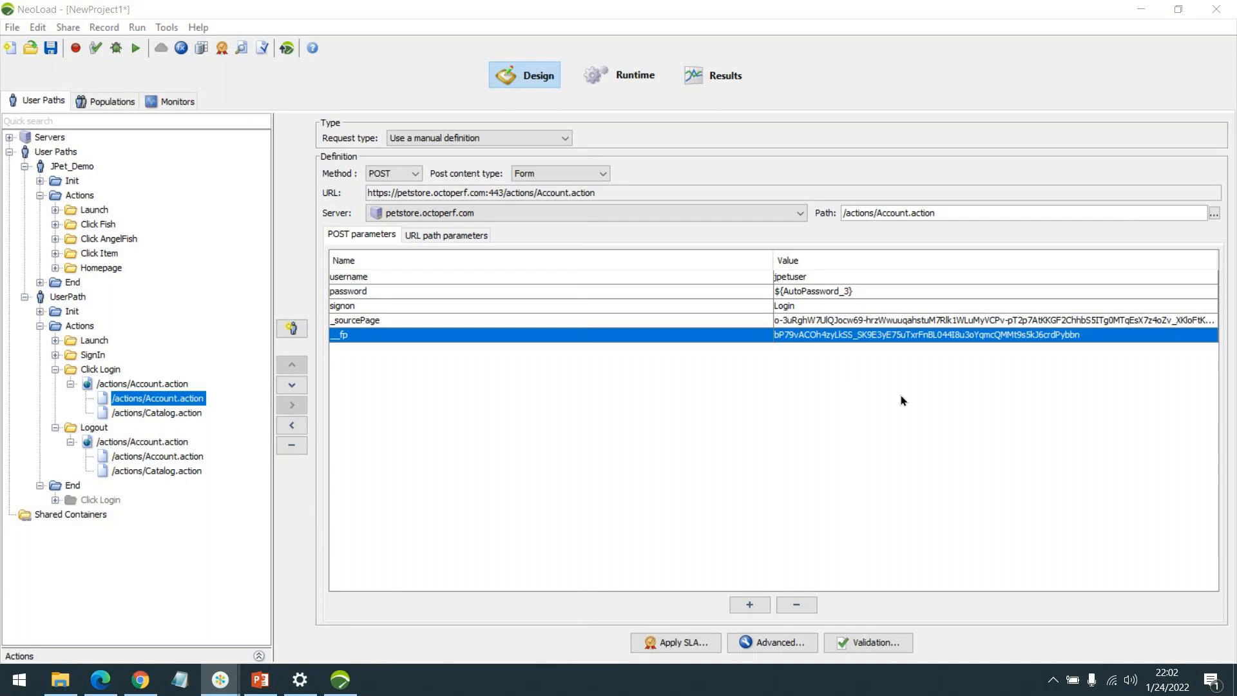
{"action": "left_click", "coordinate": [1131, 680]}
{"action": "left_click", "coordinate": [911, 362]}
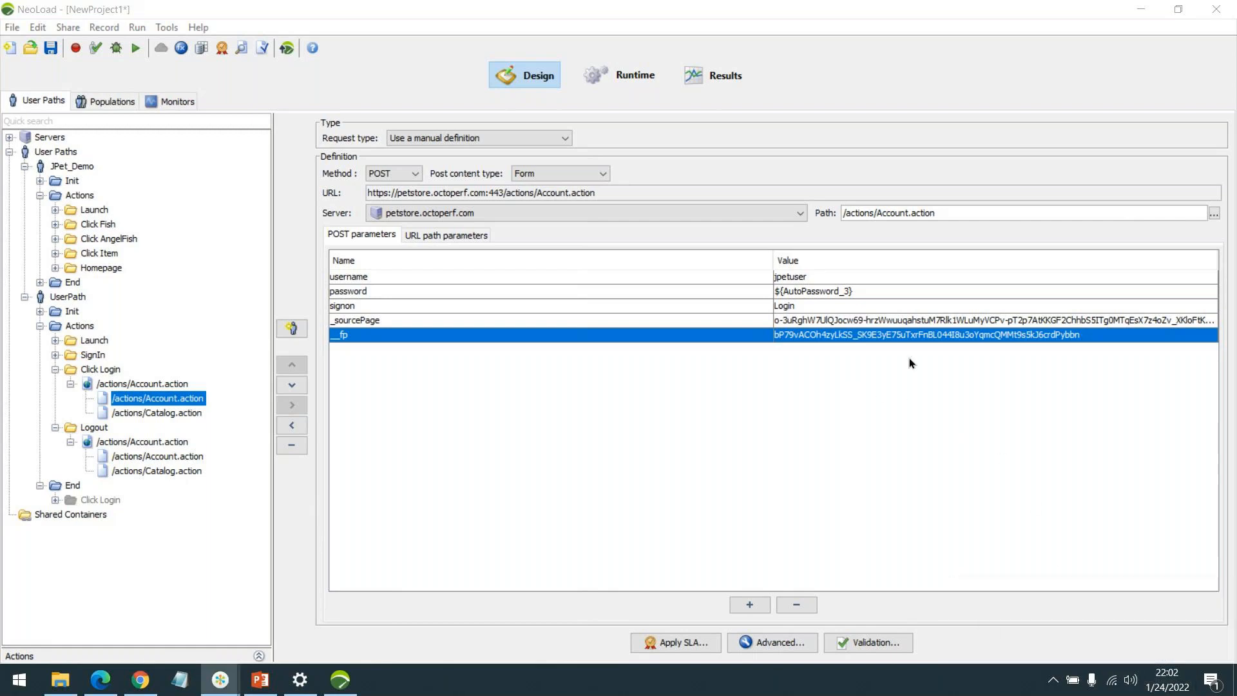